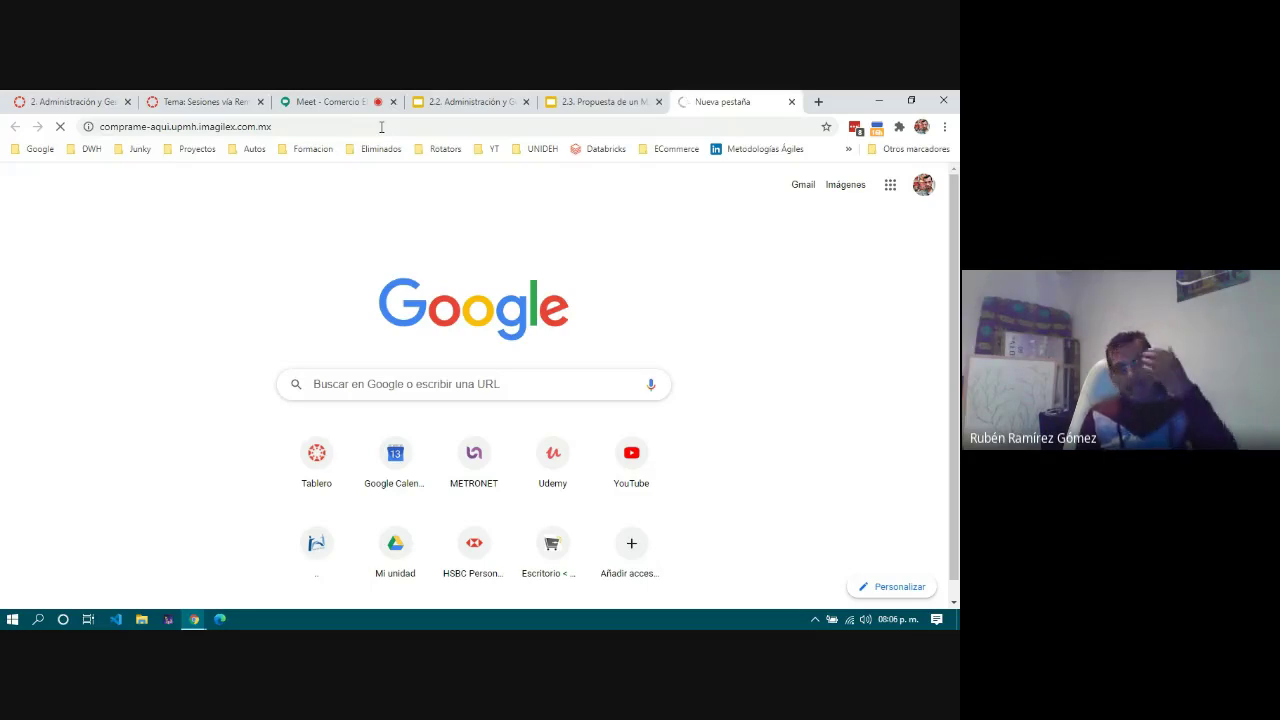
Step: Open comprame-aqui.upmh.imagilex.com.mx in a second browser tab, reusing the address already entered in the current one
left_click(381, 127)
key("ctrl+c")
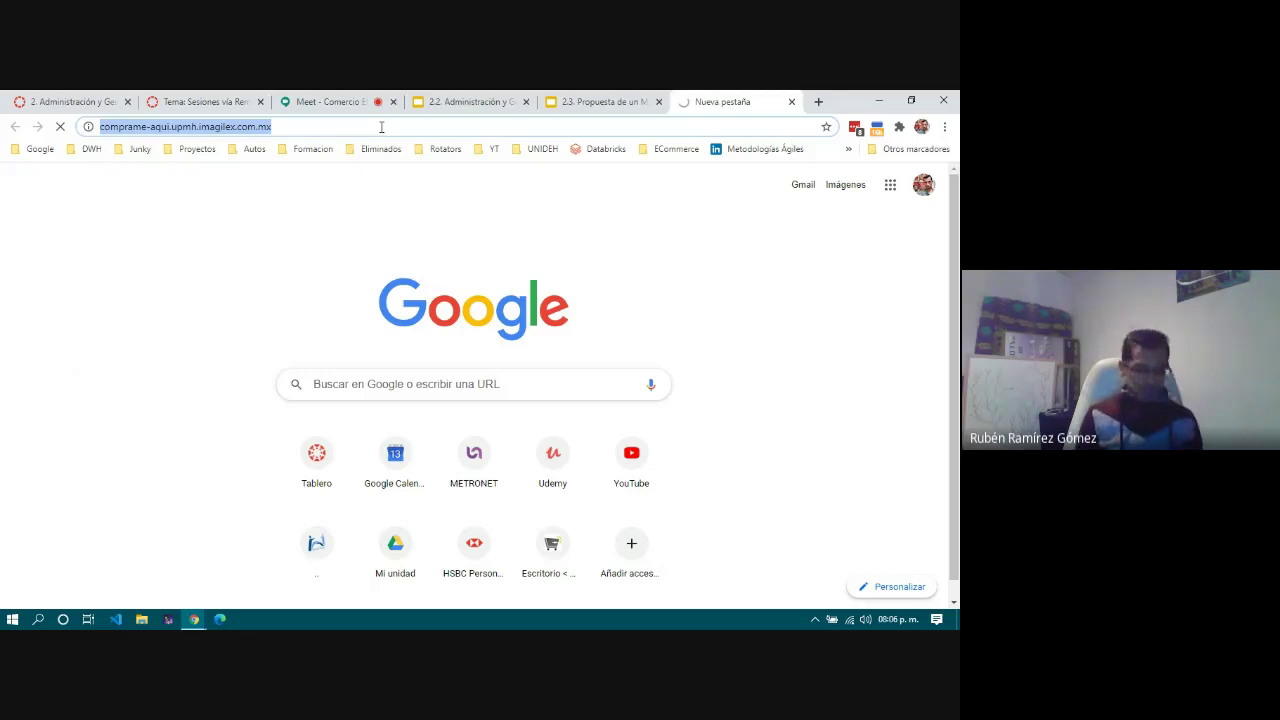
key("ctrl+t")
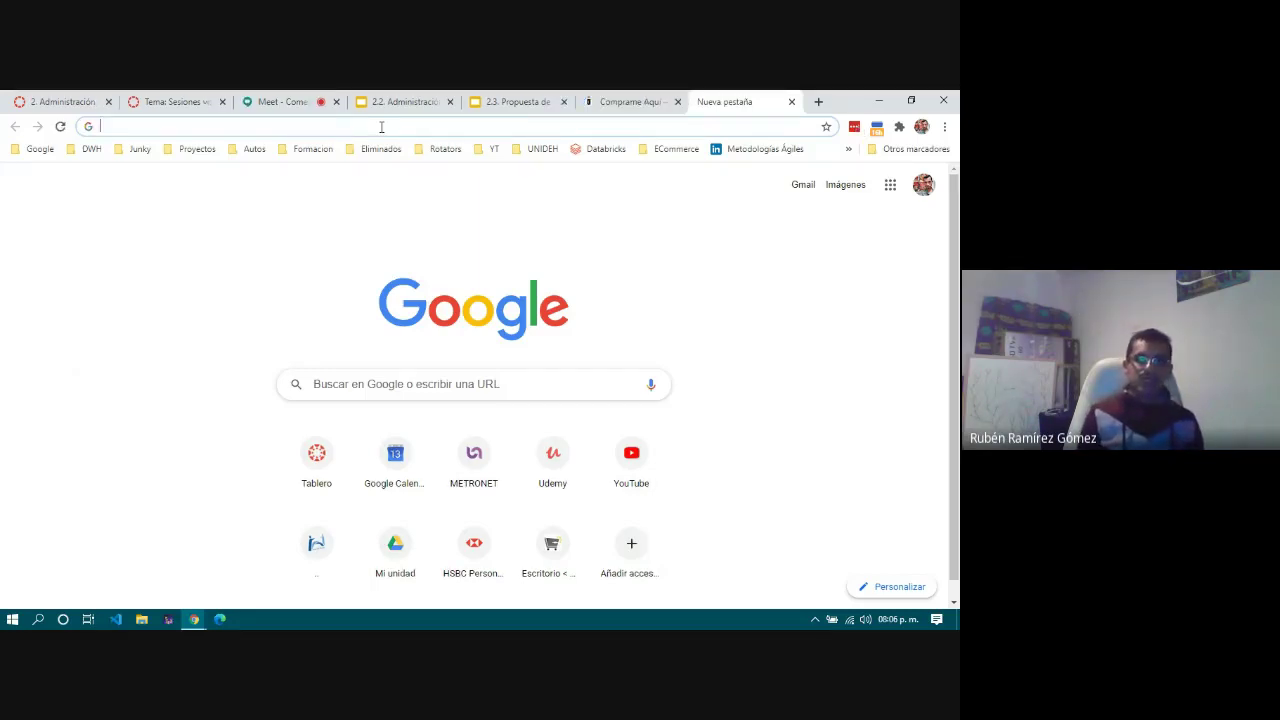
key("ctrl+v")
key("Return")
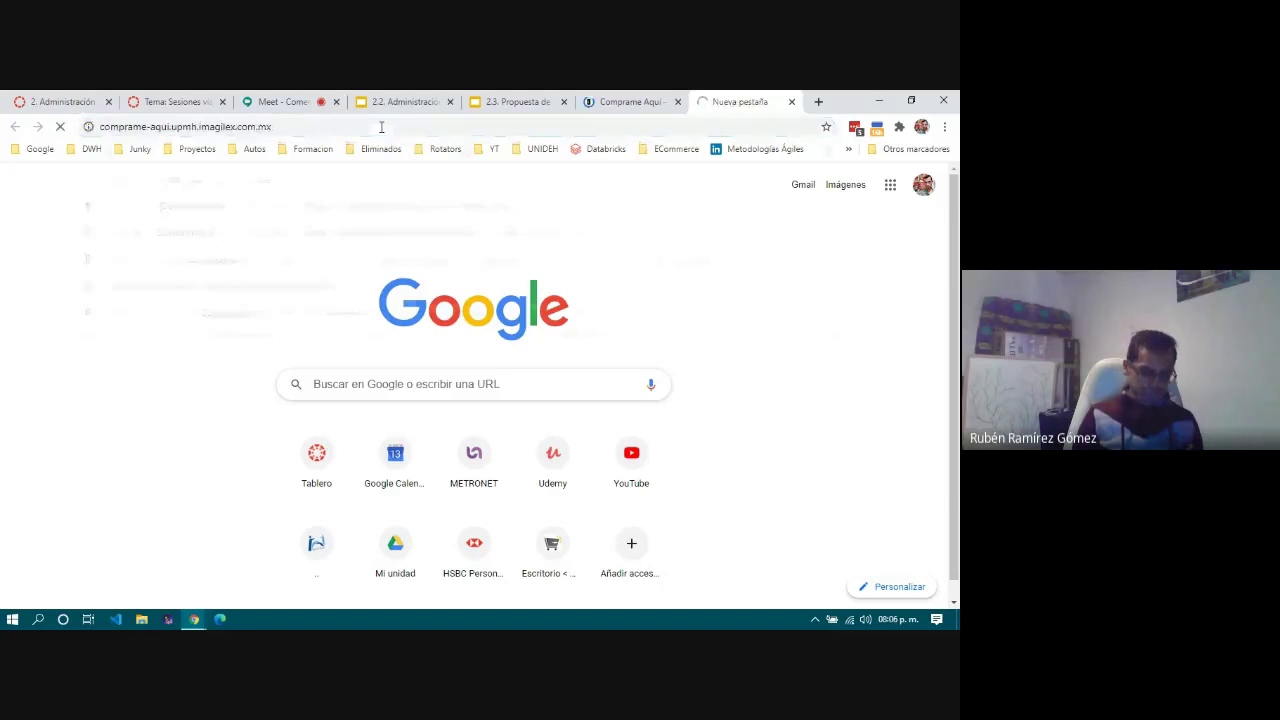
Step: Go to the store's WordPress administration at comprame-aqui.upmh.imagilex.com.mx/wp-admin in the new tab
left_click(381, 127)
left_click(381, 127)
type("wp")
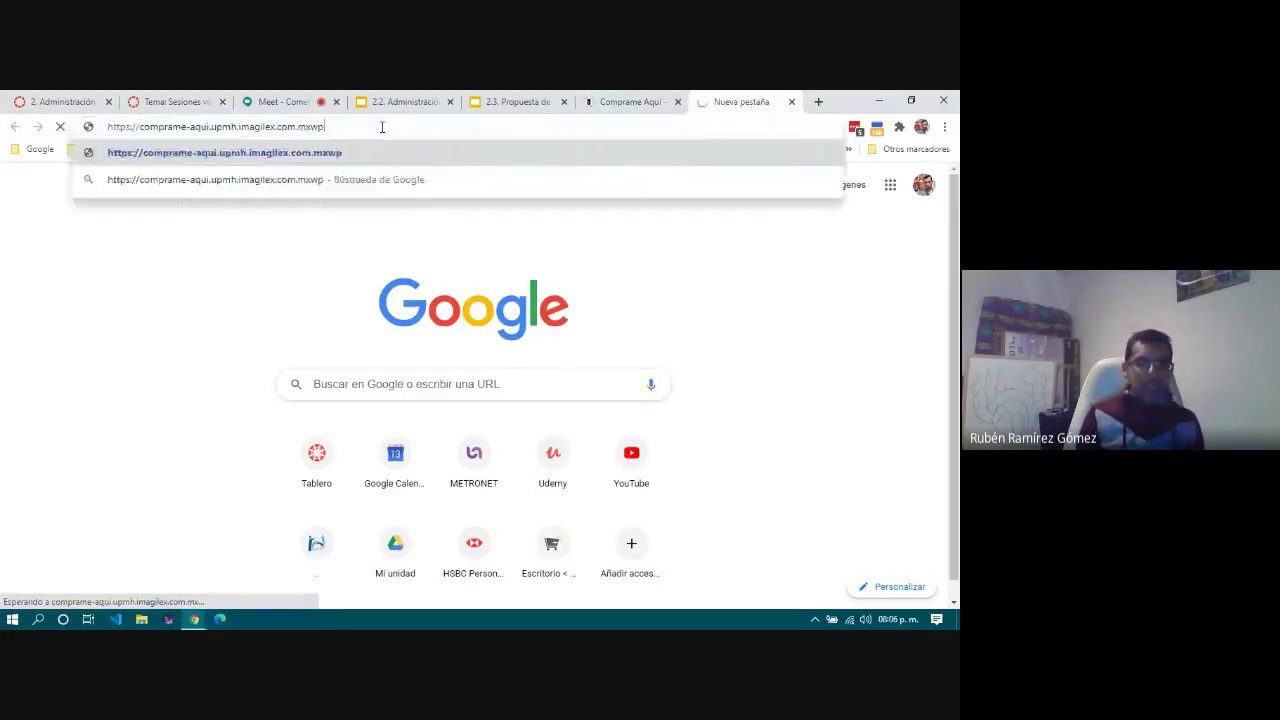
key("BackSpace")
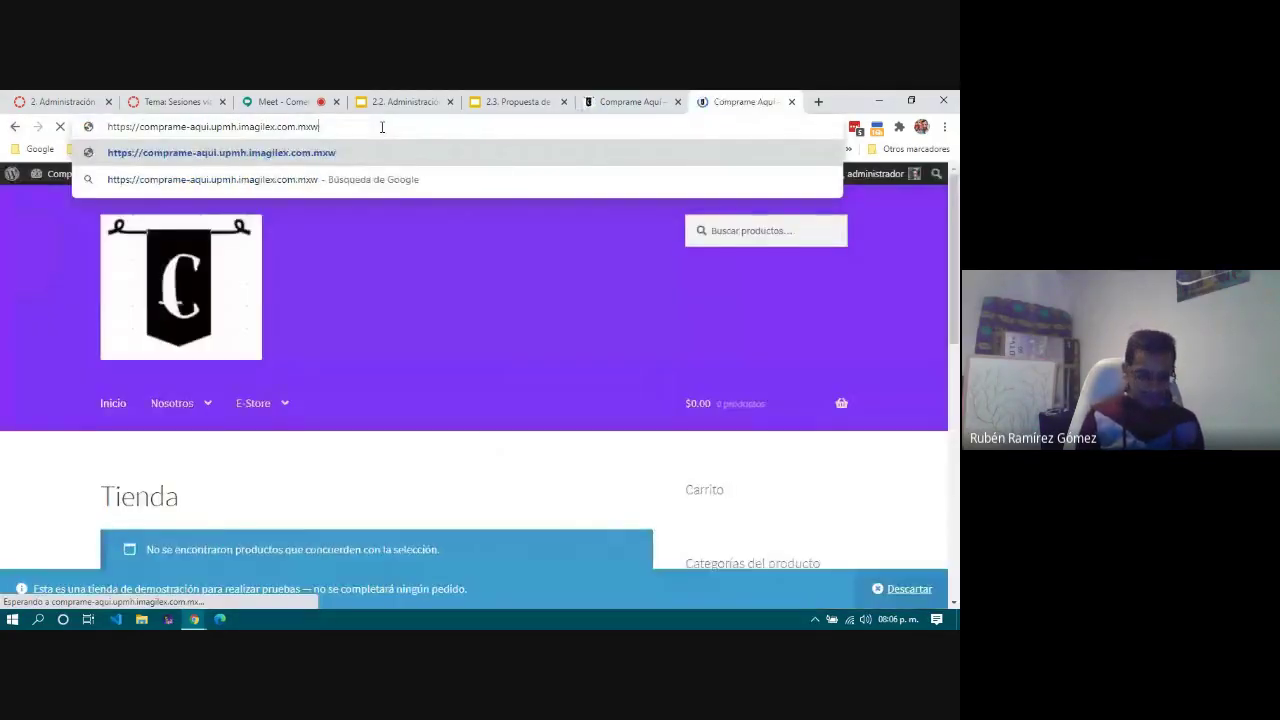
key("BackSpace")
type("/wp-a")
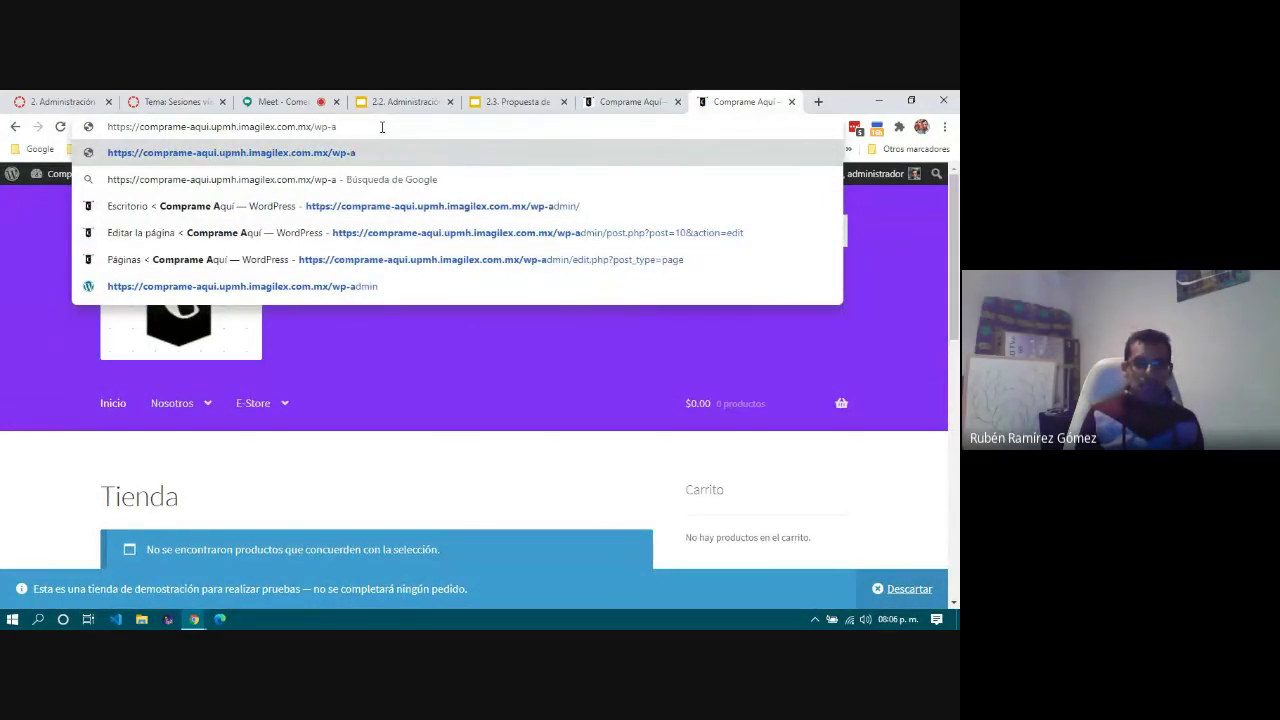
type("d")
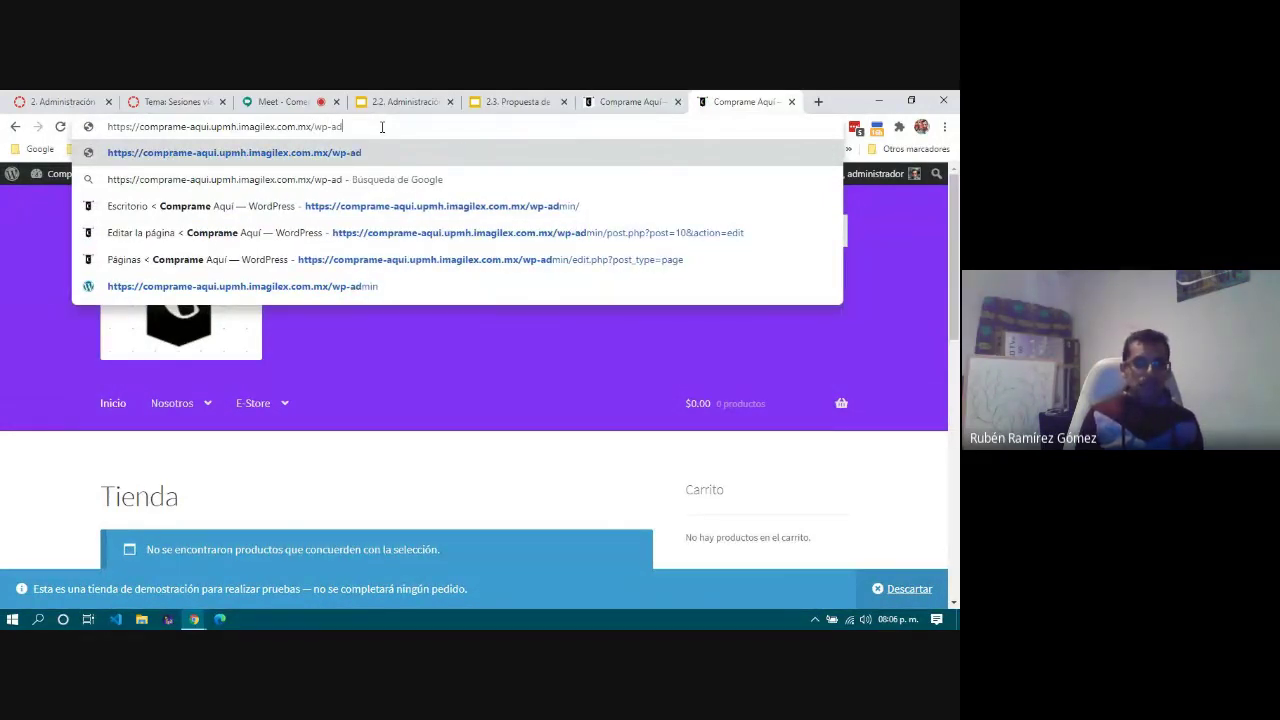
type("min")
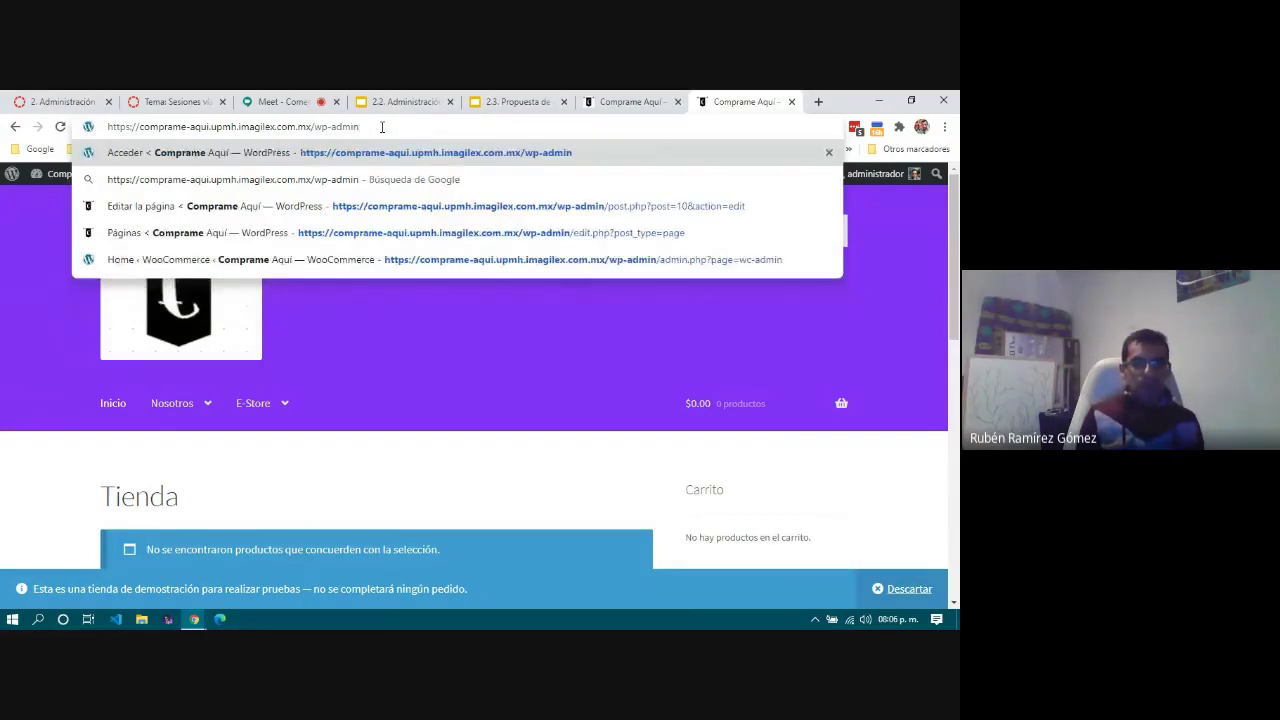
key("Return")
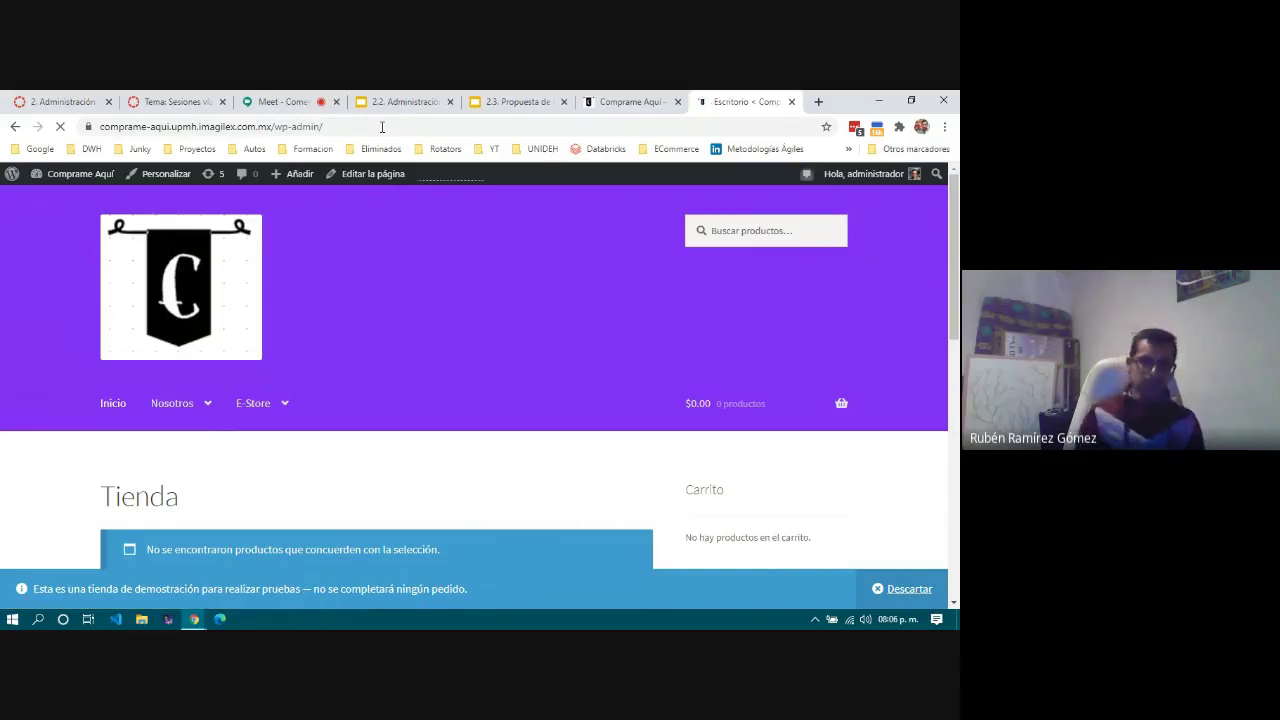
Step: Open the product categories page of the store's administration
scroll(423, 417, "down", 3)
scroll(423, 417, "up", 3)
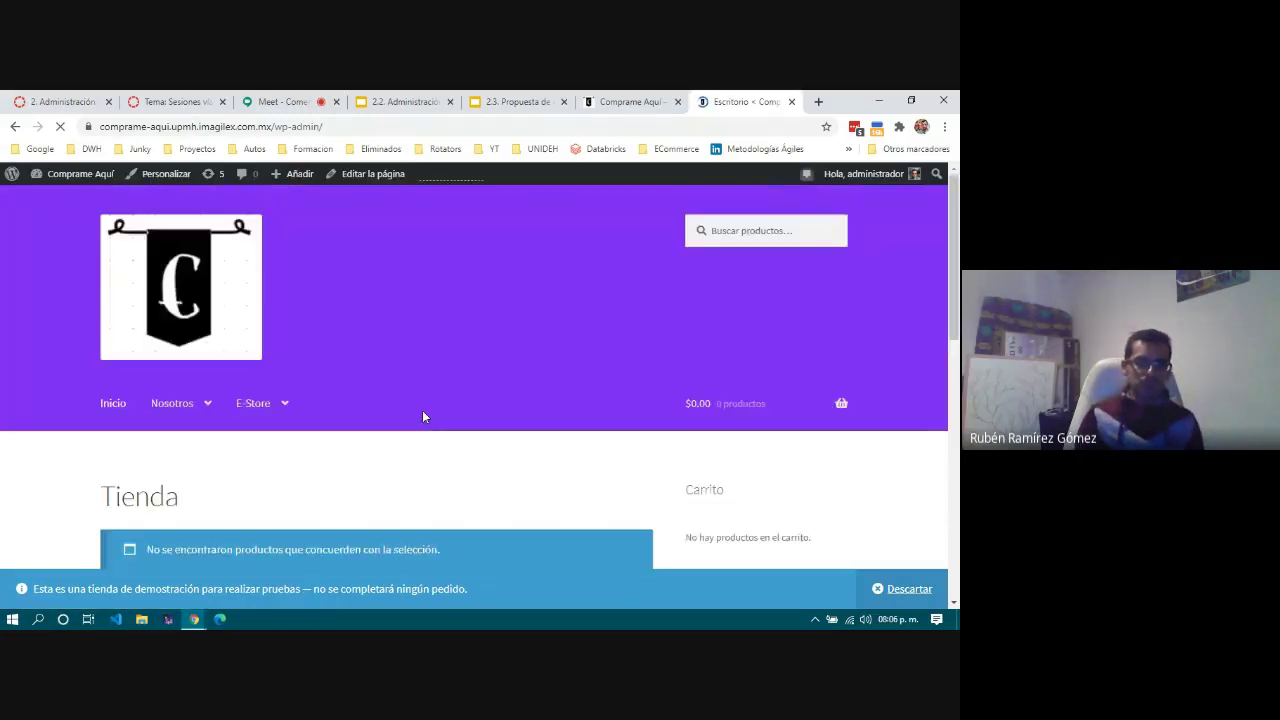
scroll(423, 417, "down", 4)
scroll(423, 414, "up", 5)
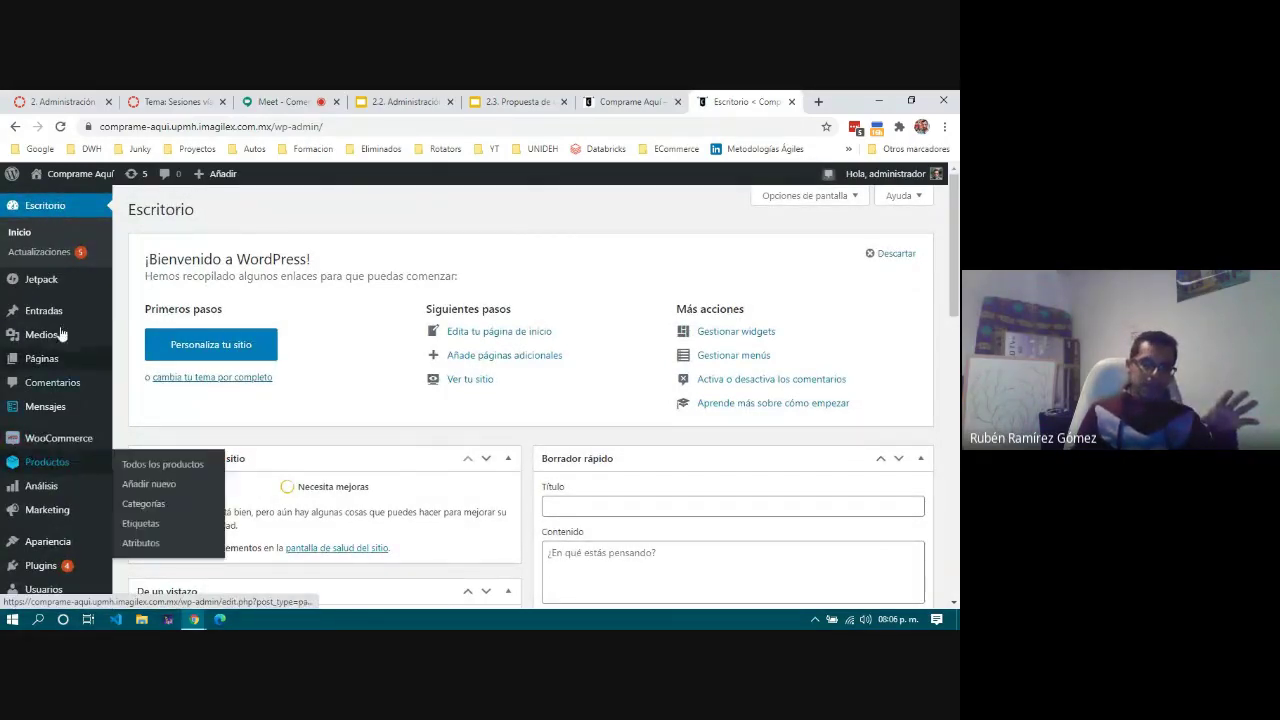
mouse_move(53, 467)
scroll(53, 467, "down", 1)
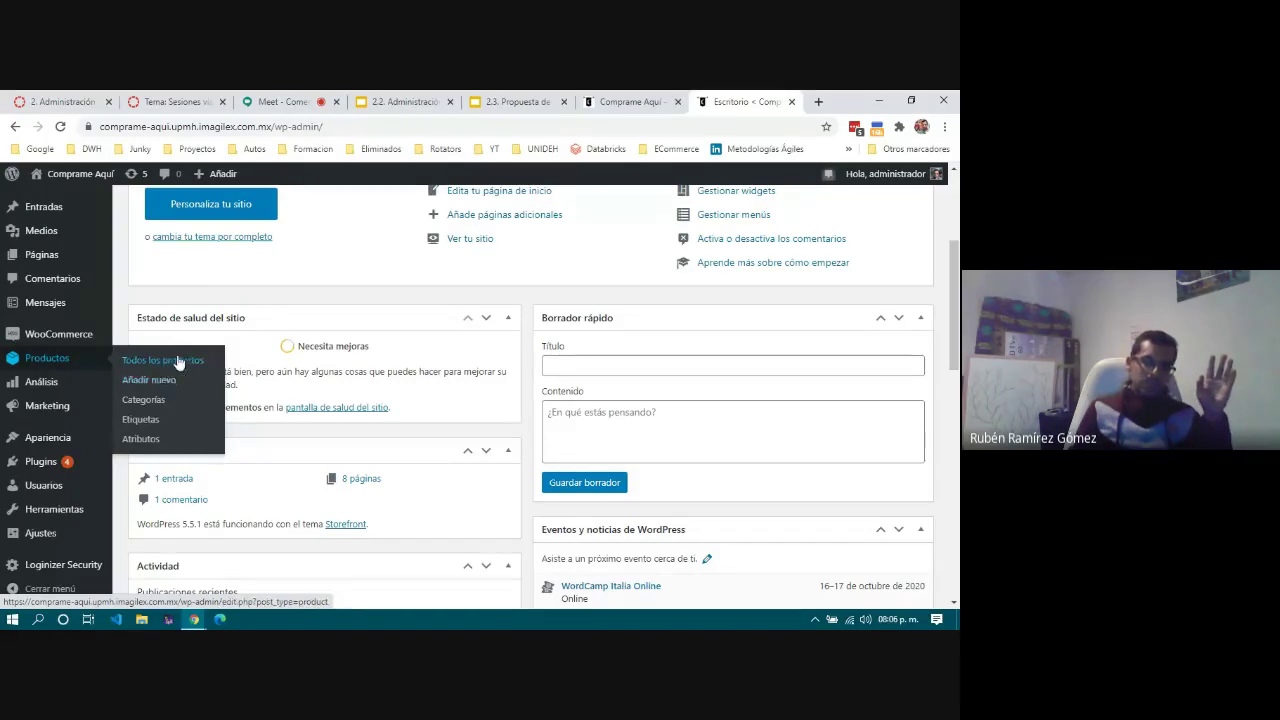
left_click(155, 403)
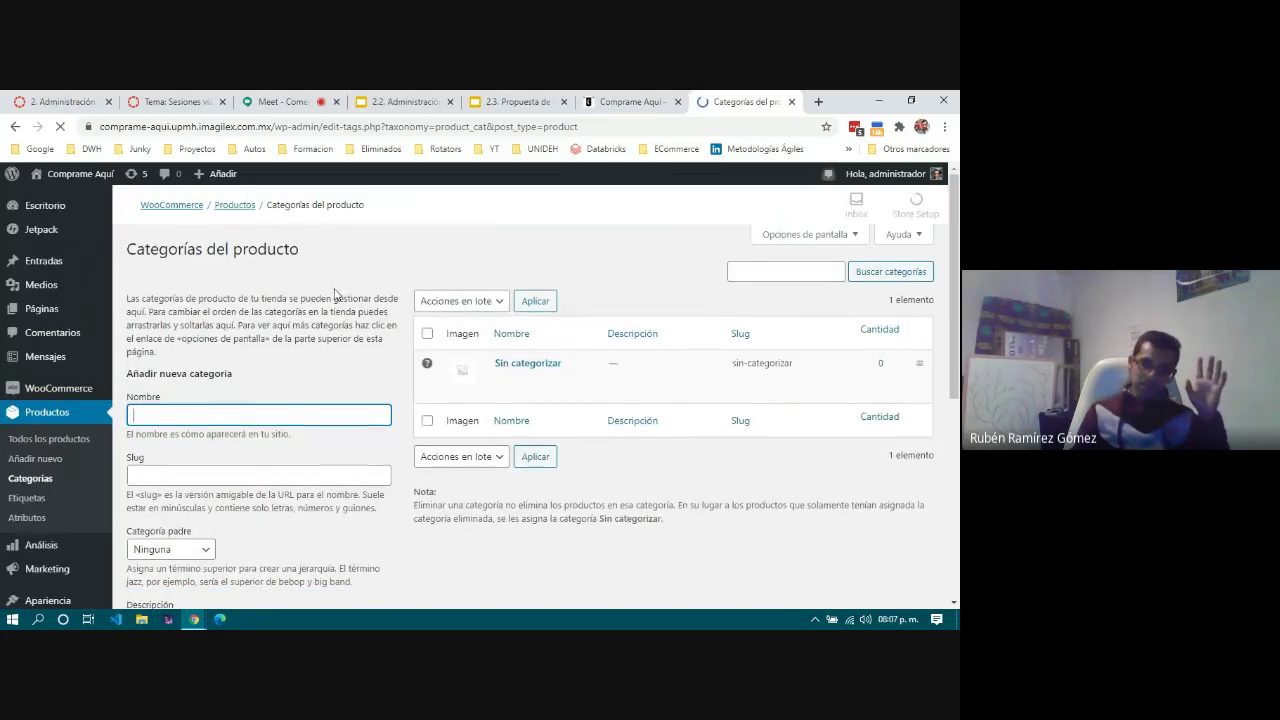
left_click_drag(300, 249, 144, 250)
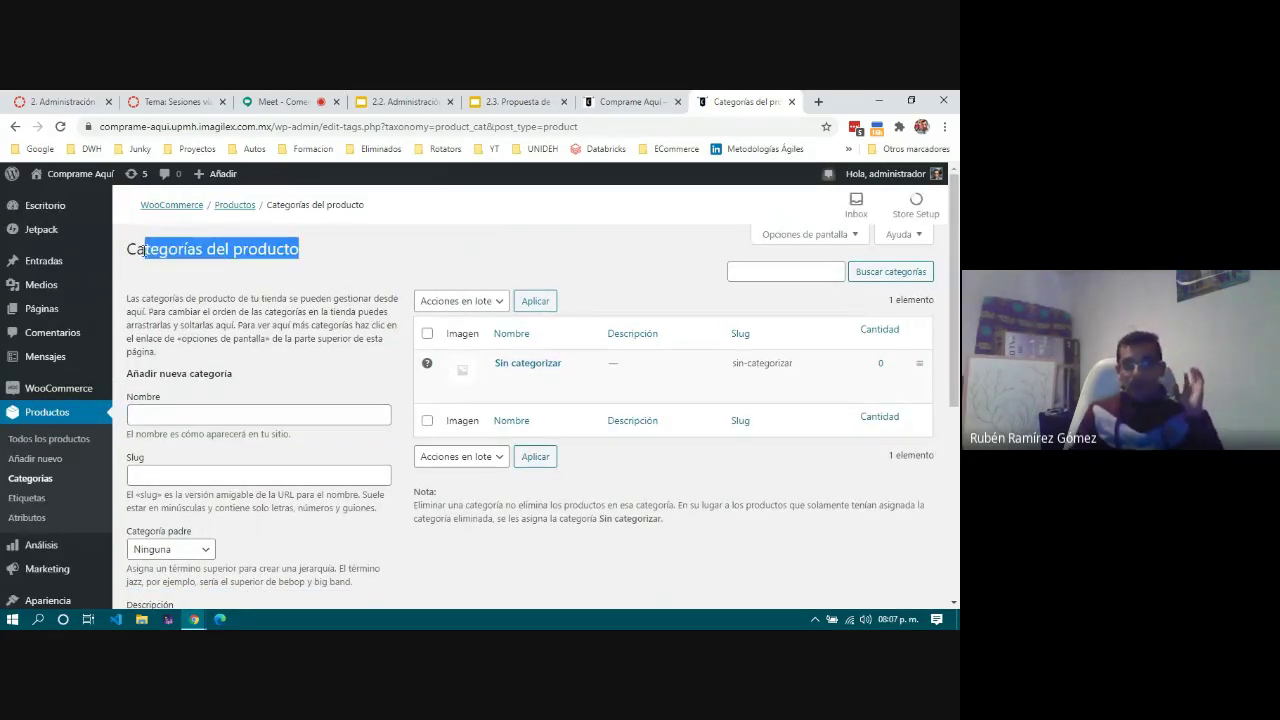
left_click(144, 250)
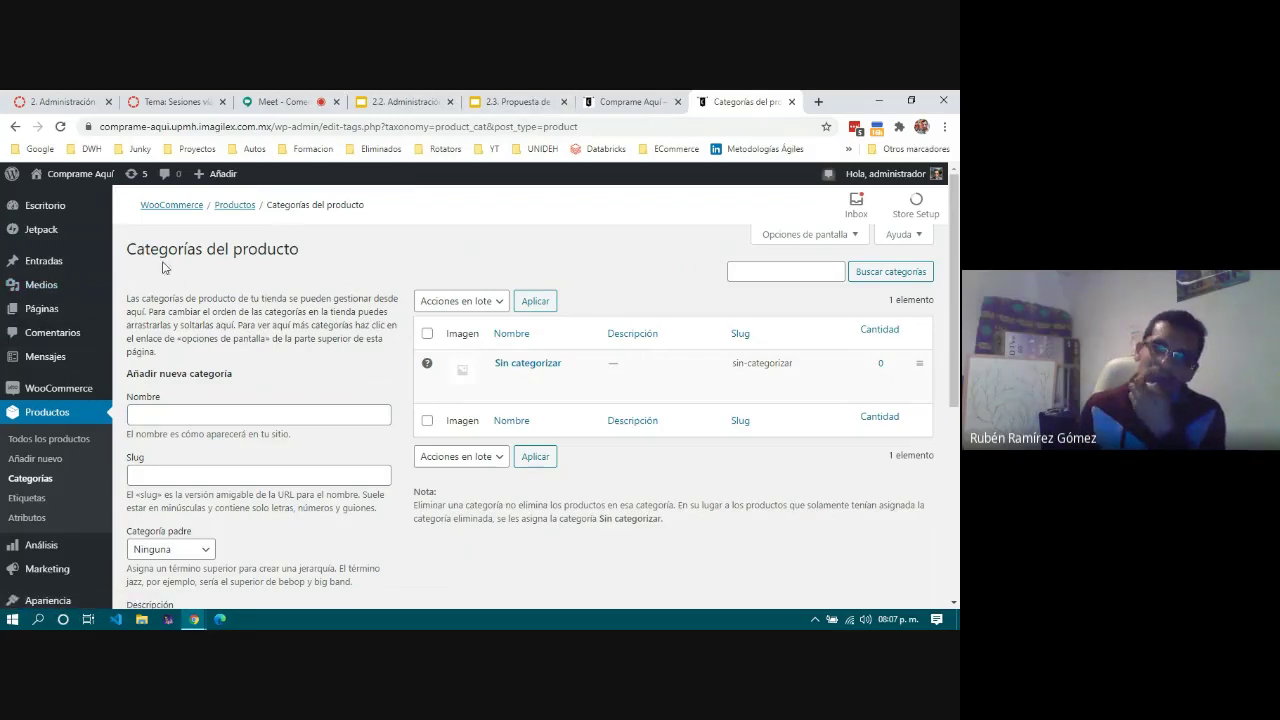
left_click_drag(131, 250, 305, 258)
left_click(305, 258)
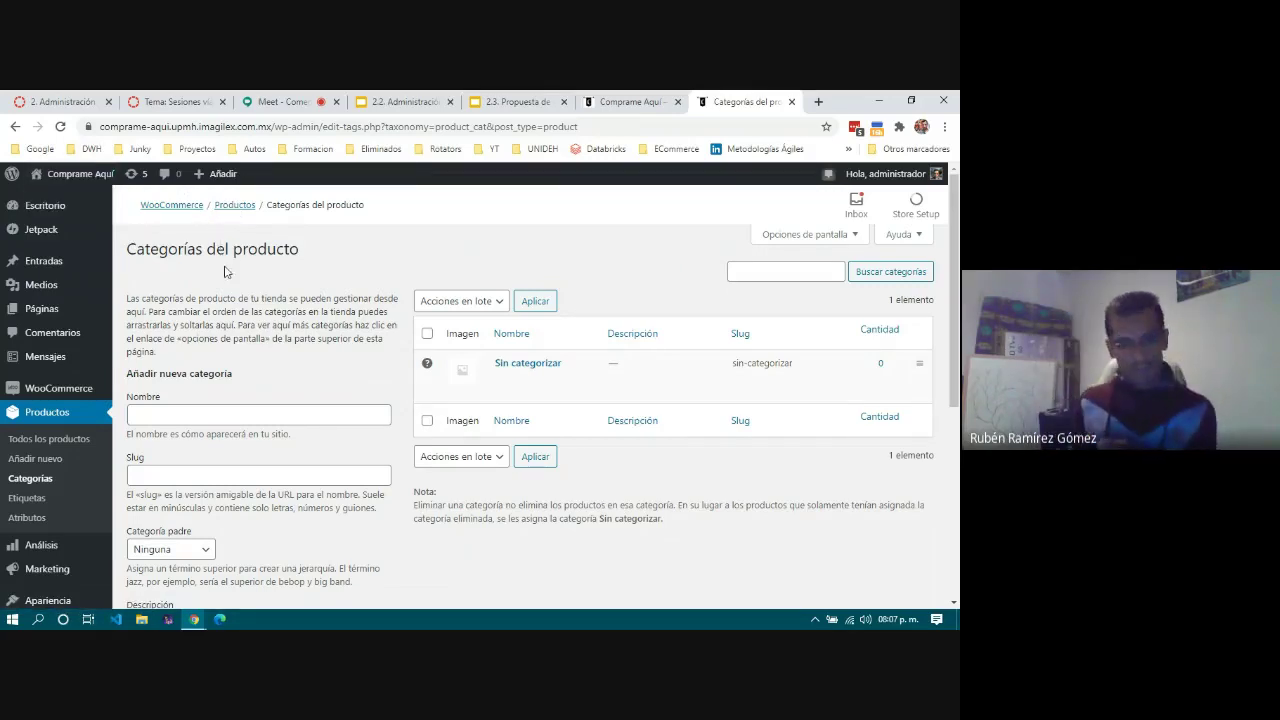
scroll(228, 260, "down", 2)
scroll(232, 270, "up", 2)
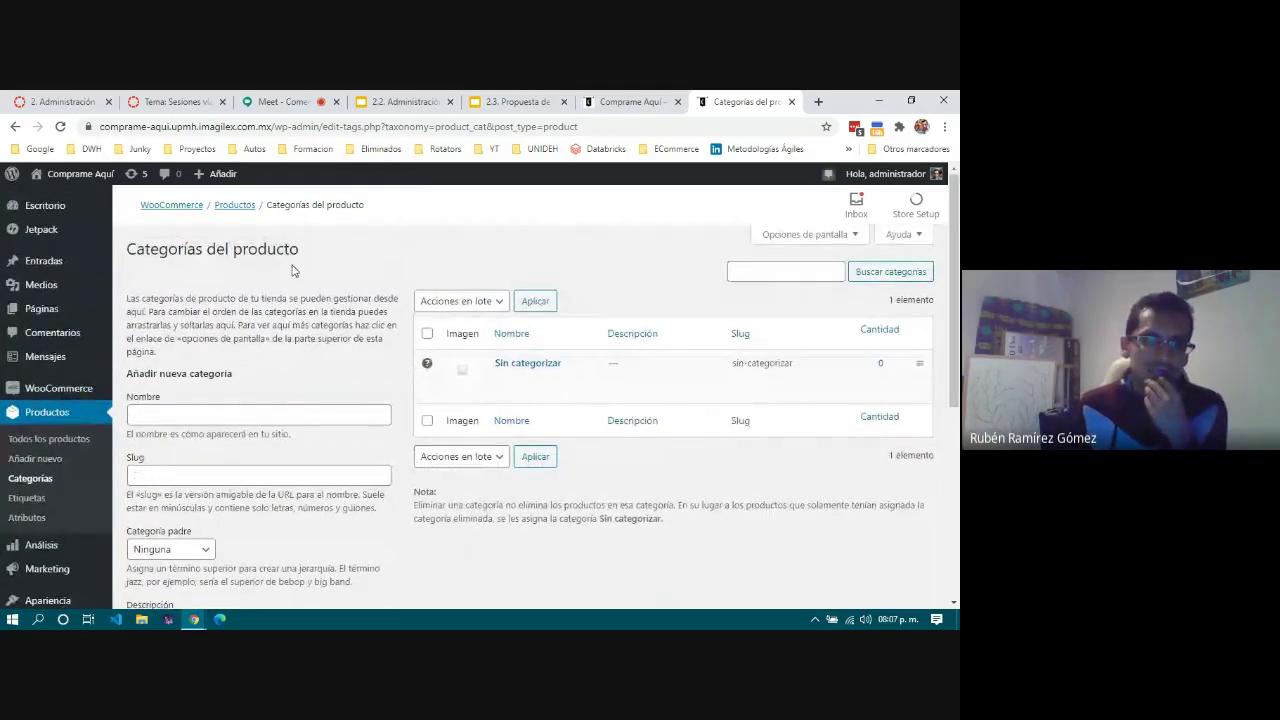
Step: Enter "Software de Oficina" as the name of a new product category
left_click(282, 410)
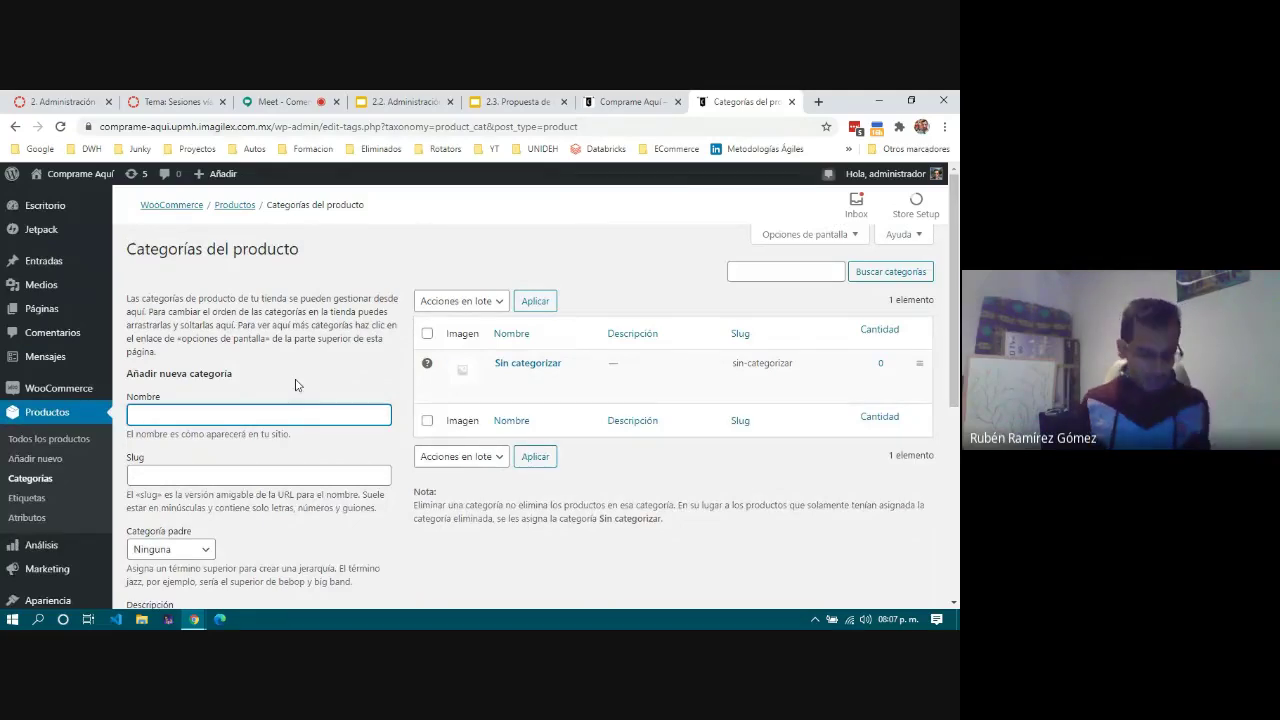
type("Sofwat")
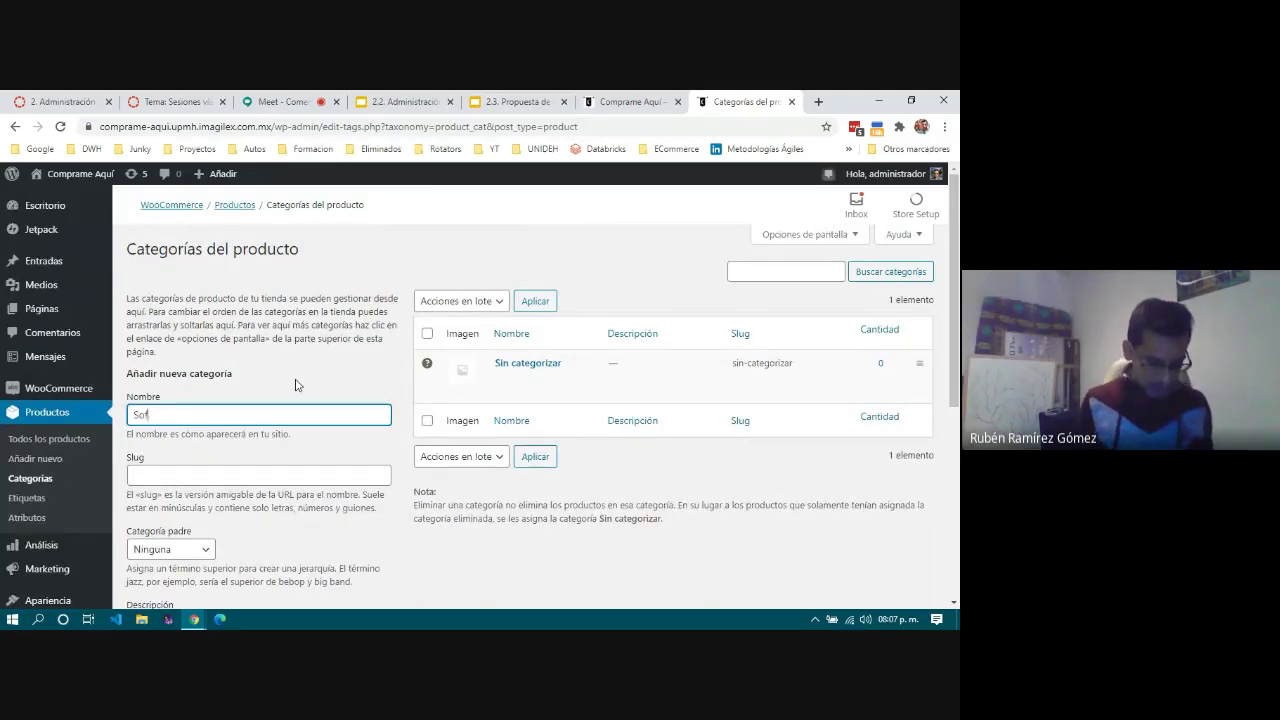
key("BackSpace")
key("BackSpace")
key("BackSpace")
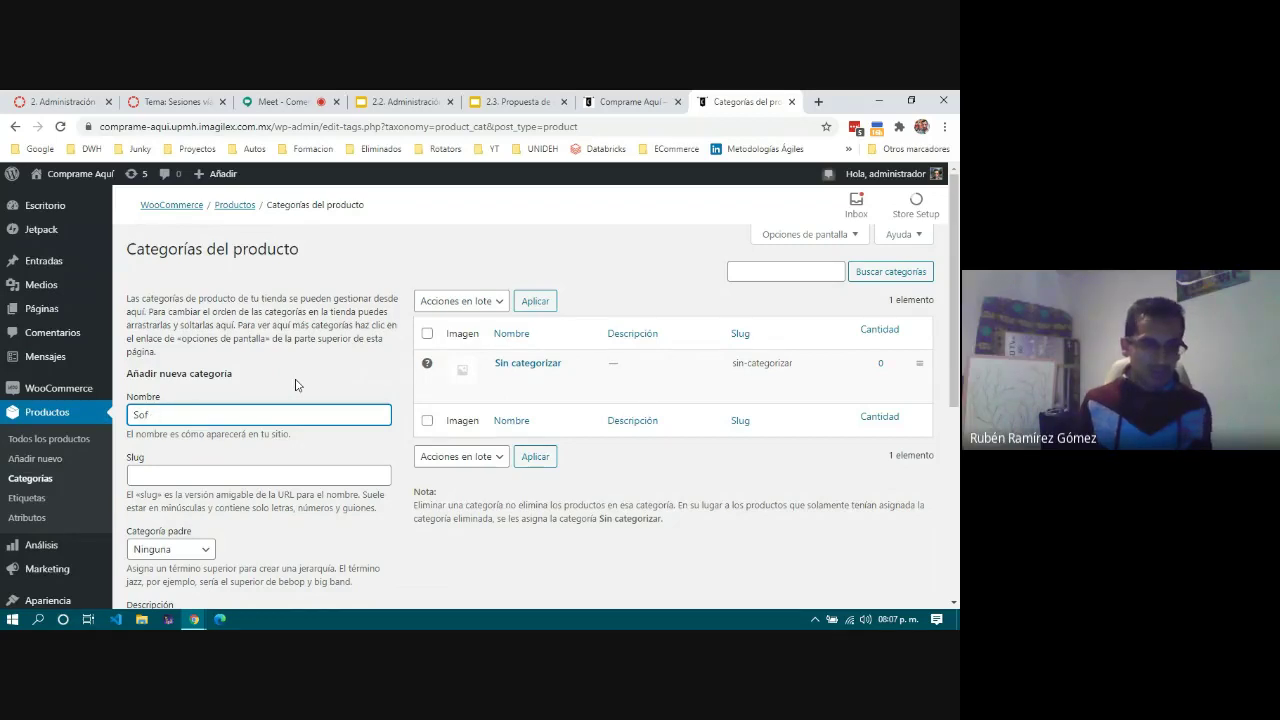
type("ta")
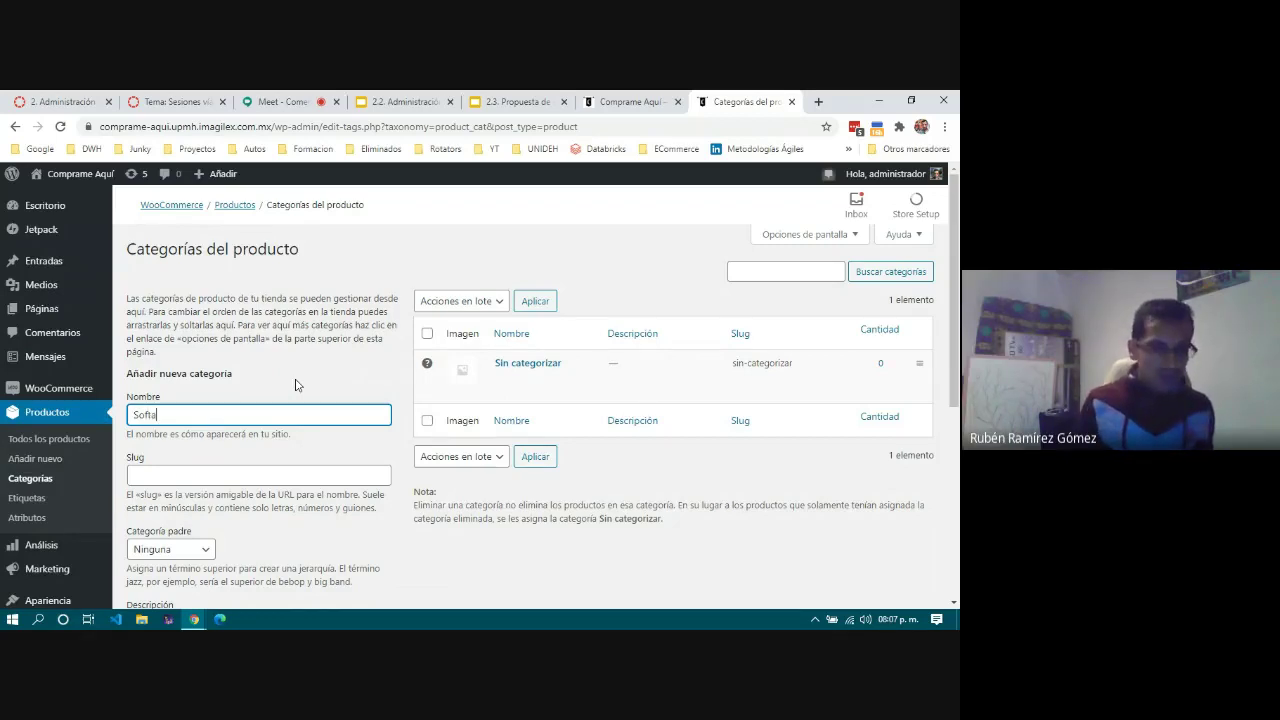
key("BackSpace")
type("ware ")
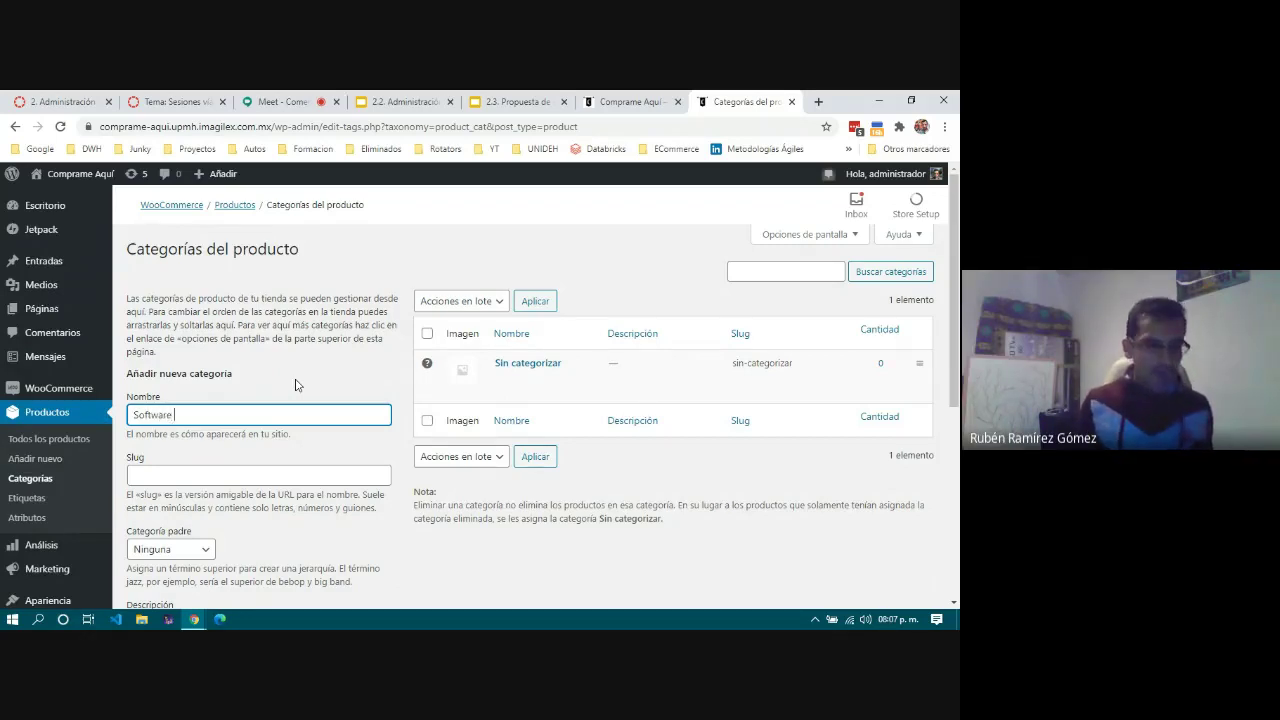
type("de Oficina")
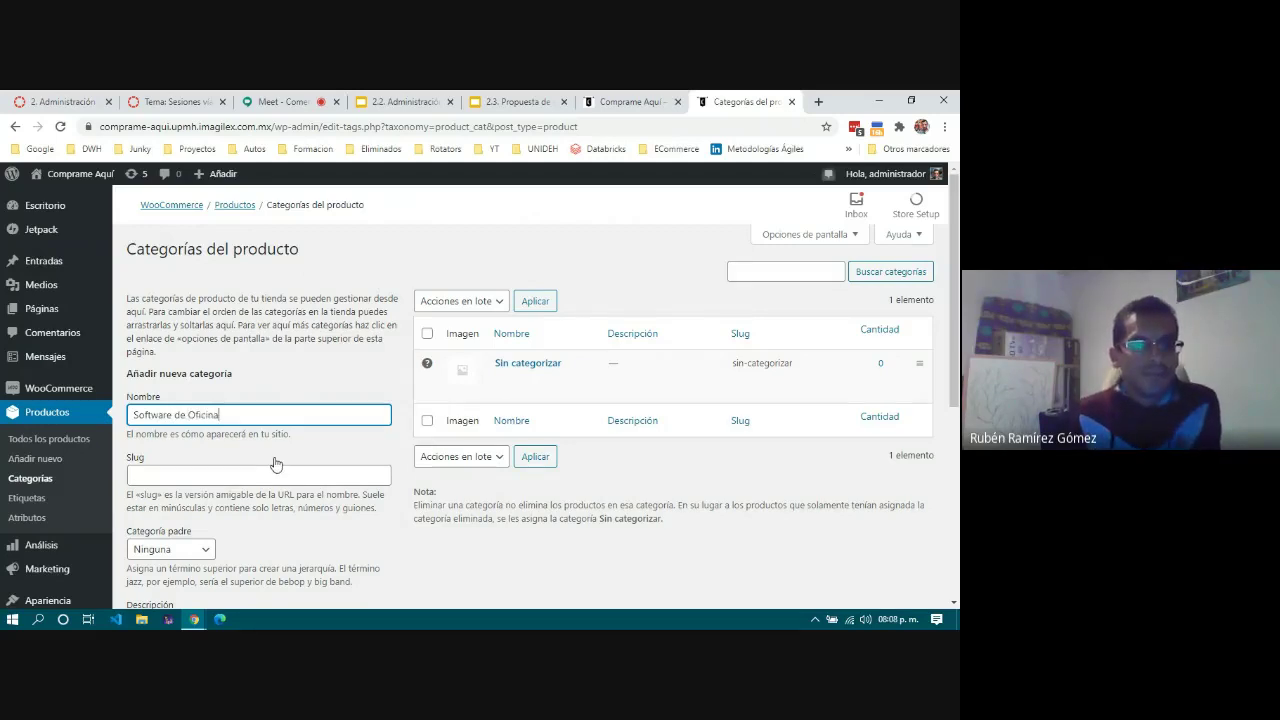
scroll(274, 457, "down", 2)
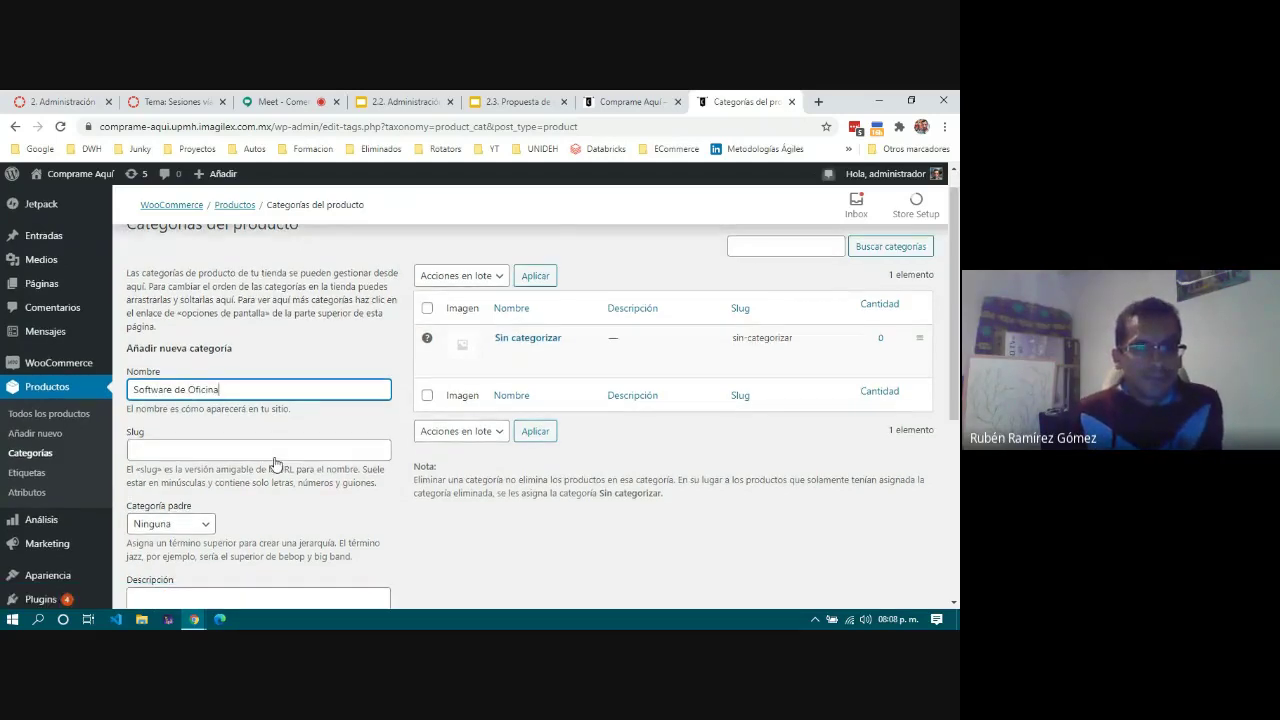
scroll(213, 320, "up", 2)
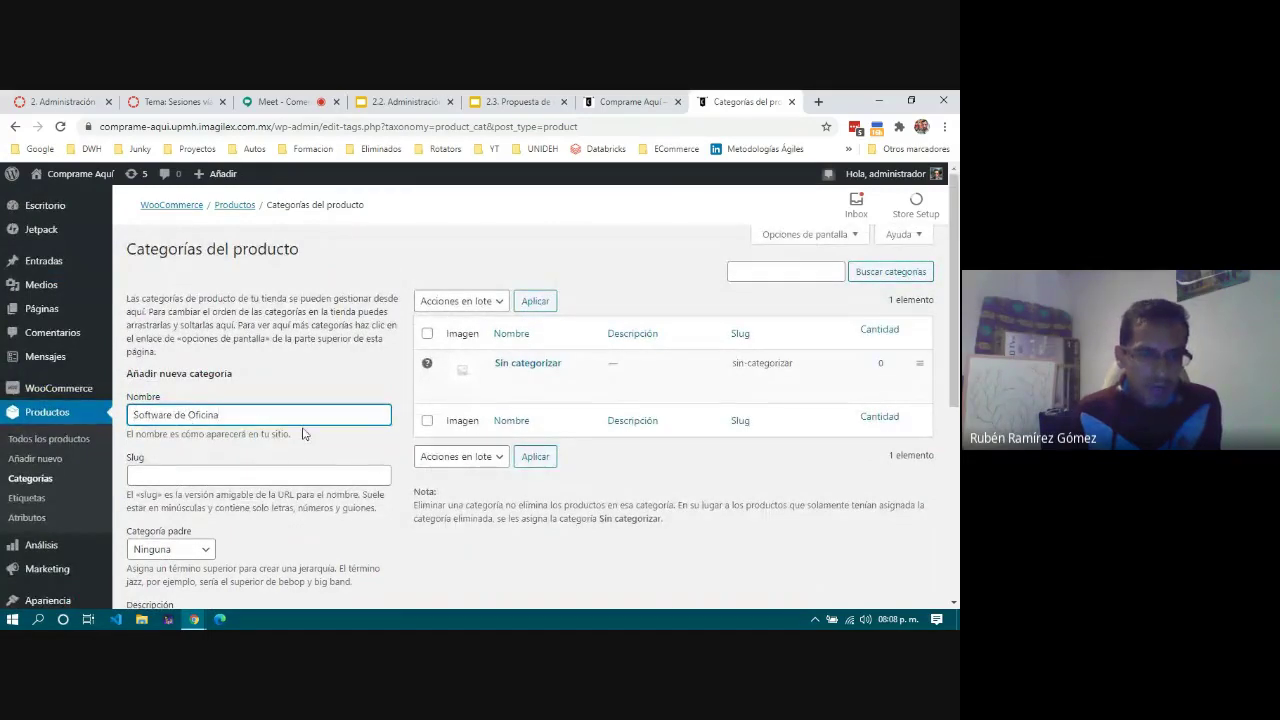
Step: Add the new category to the store, leaving the slug and description empty and the parent category as Ninguna
scroll(305, 434, "down", 3)
left_click(207, 363)
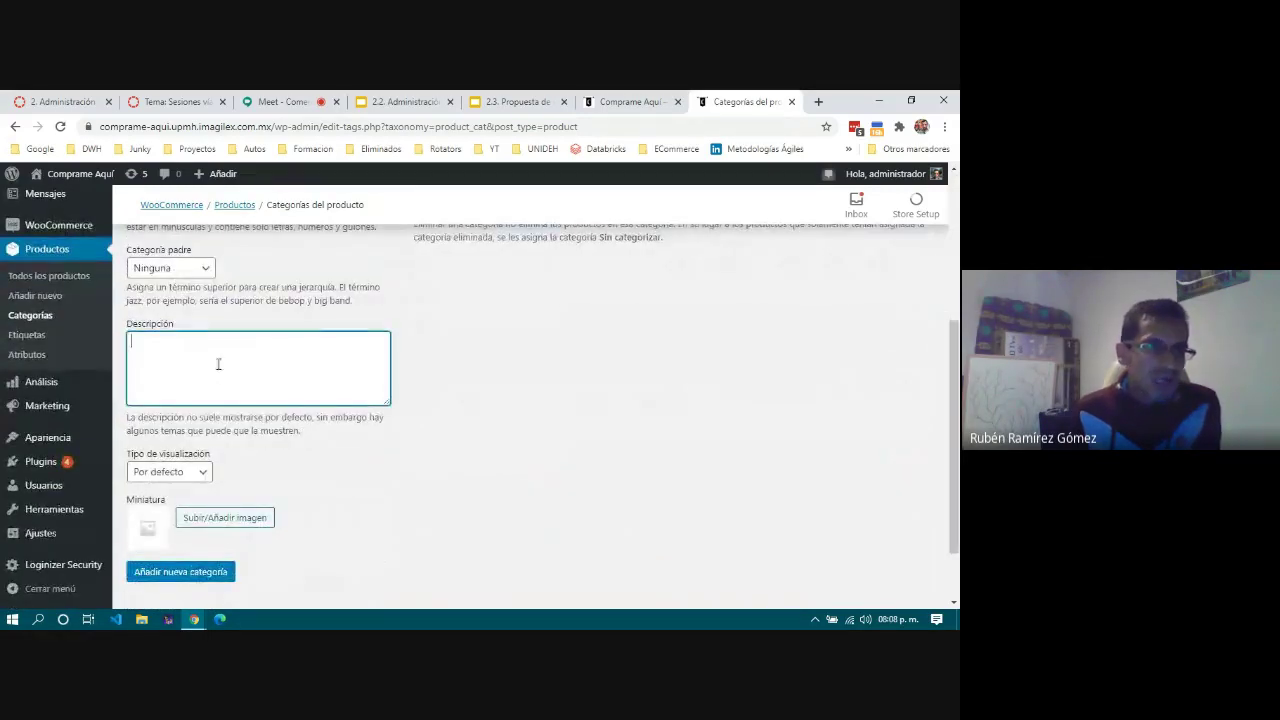
scroll(227, 363, "down", 1)
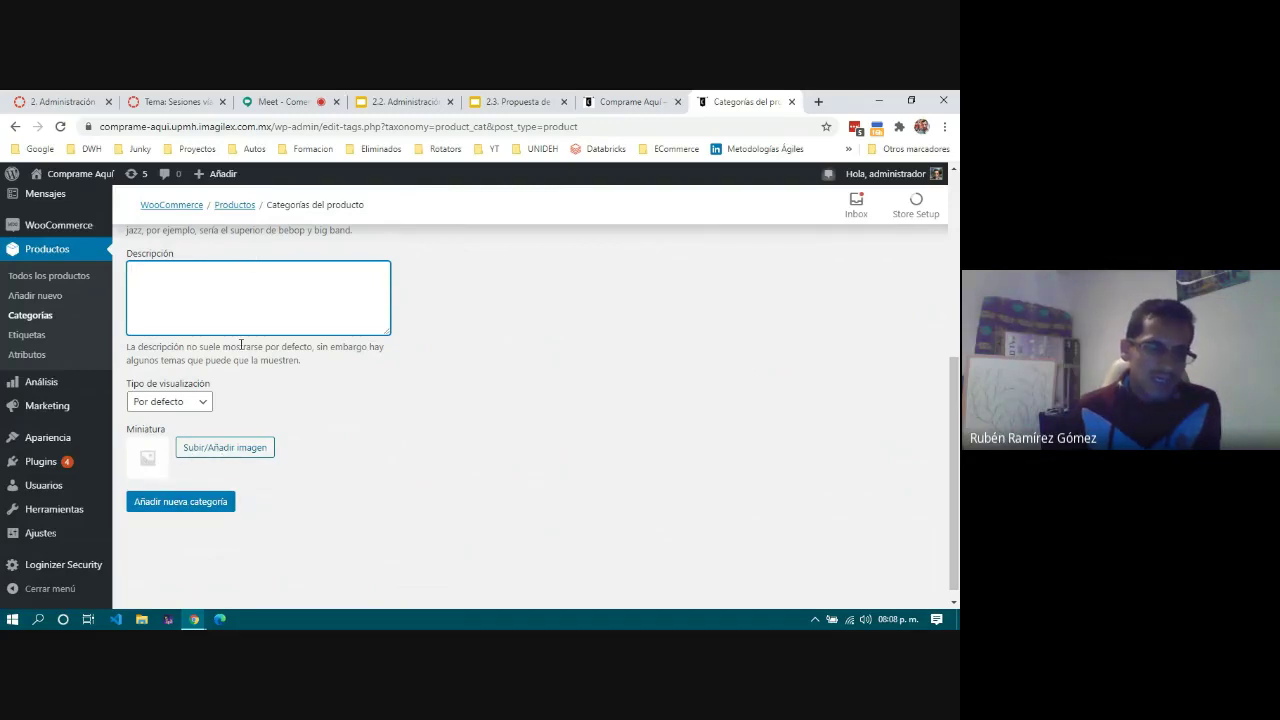
left_click(177, 506)
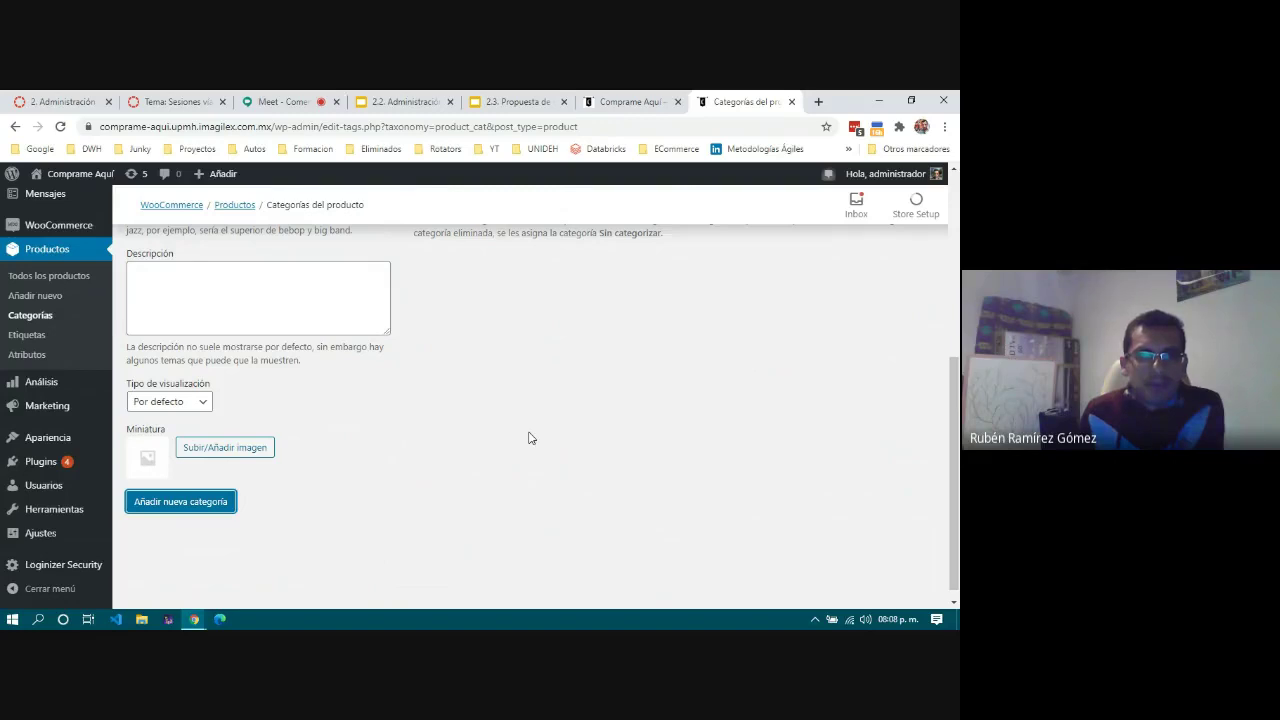
scroll(530, 438, "up", 5)
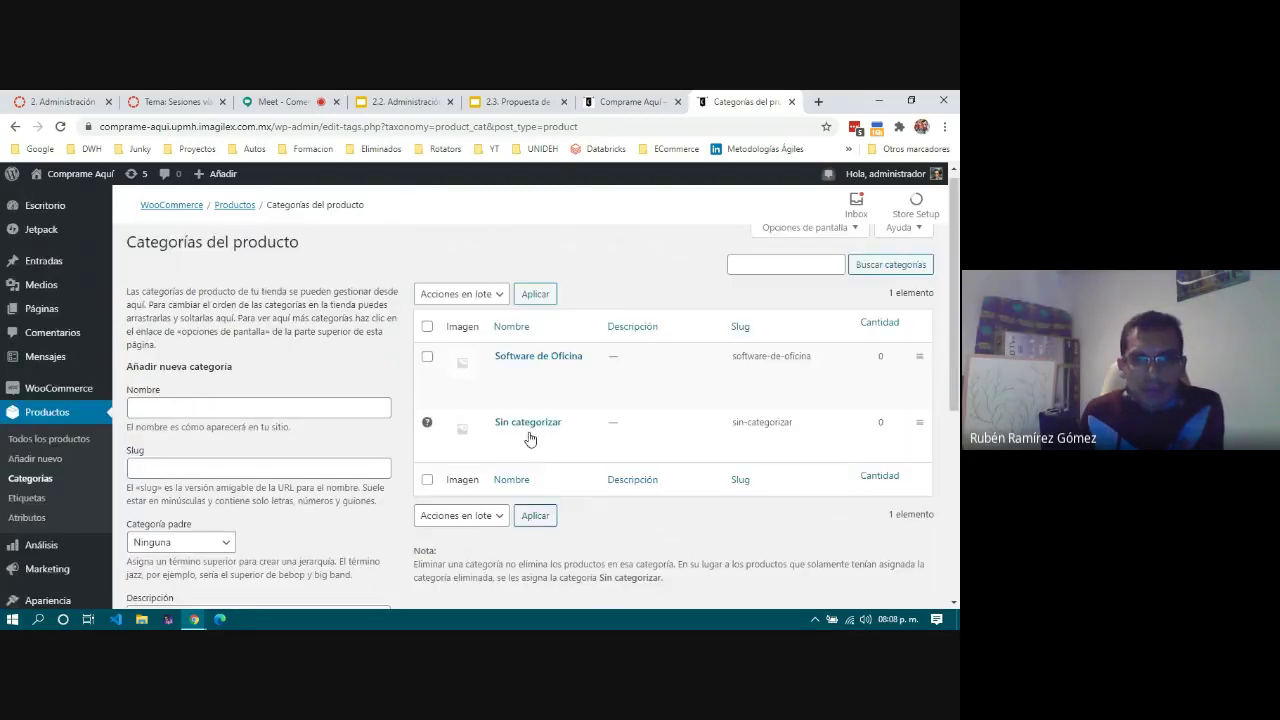
Step: Enter "Software a la Medida" as the name of another new product category
mouse_move(551, 366)
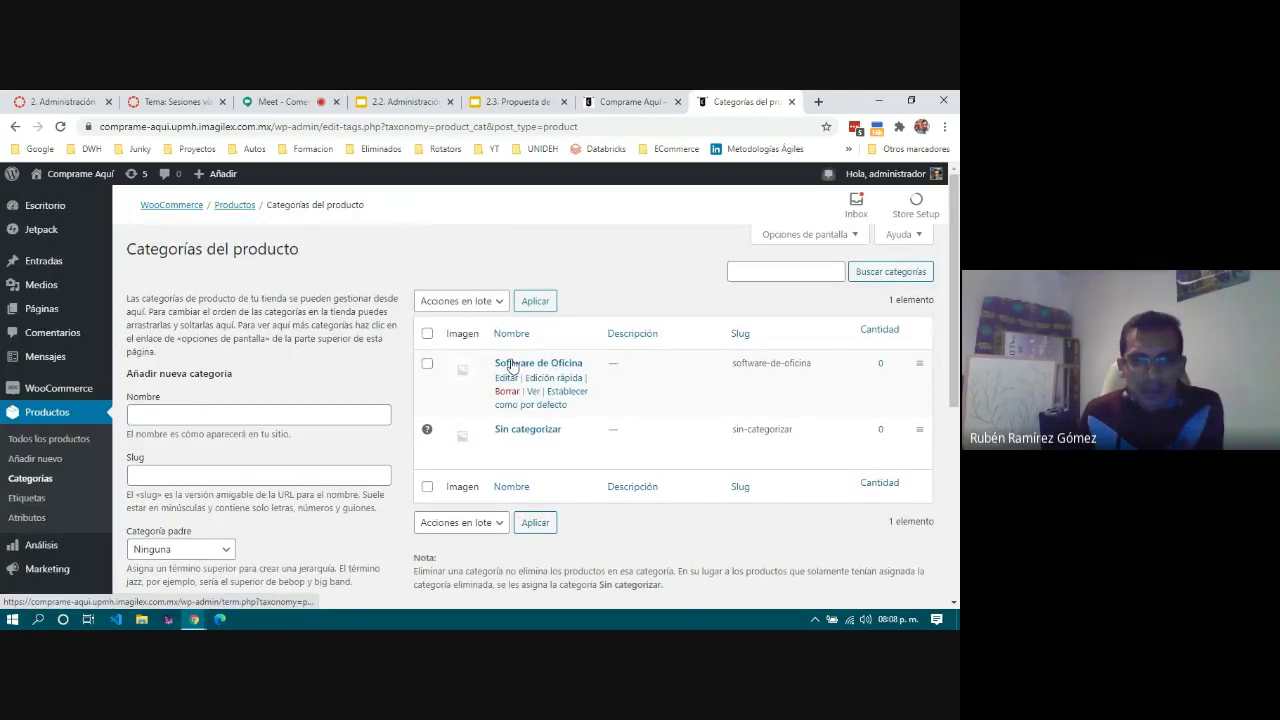
scroll(600, 530, "down", 5)
scroll(600, 530, "up", 5)
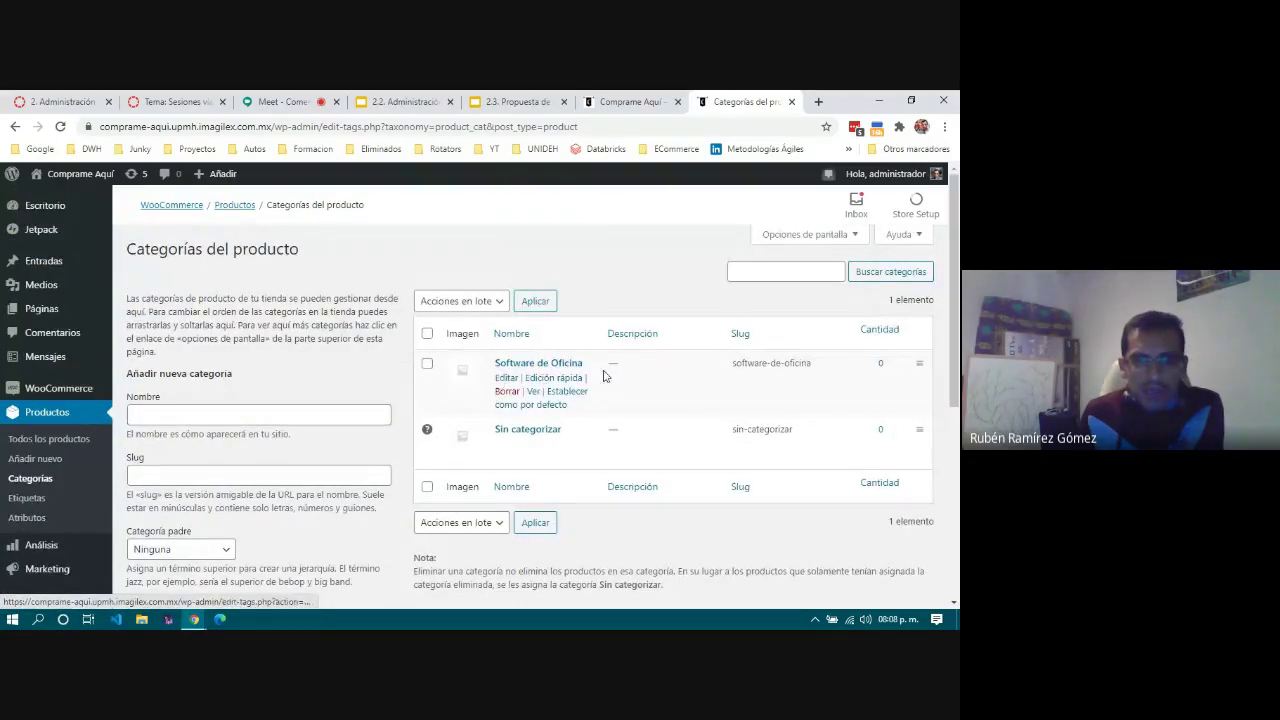
left_click(312, 417)
type("Sof")
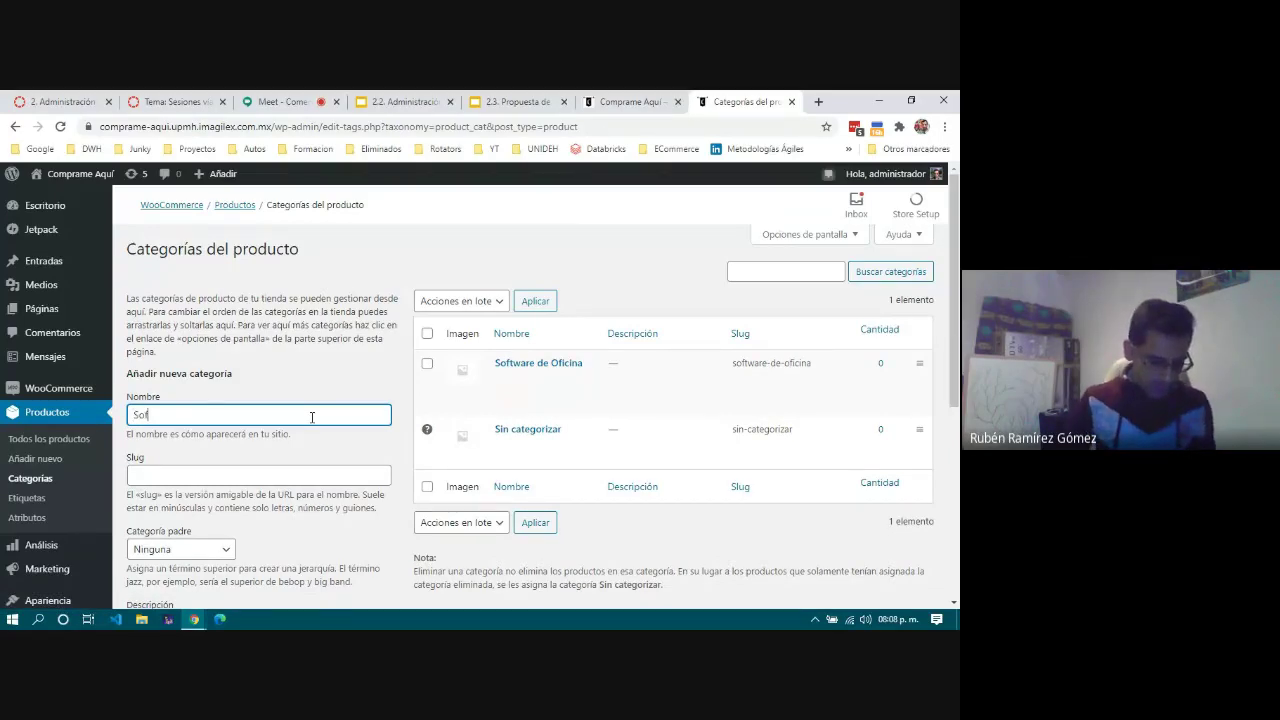
type("ware")
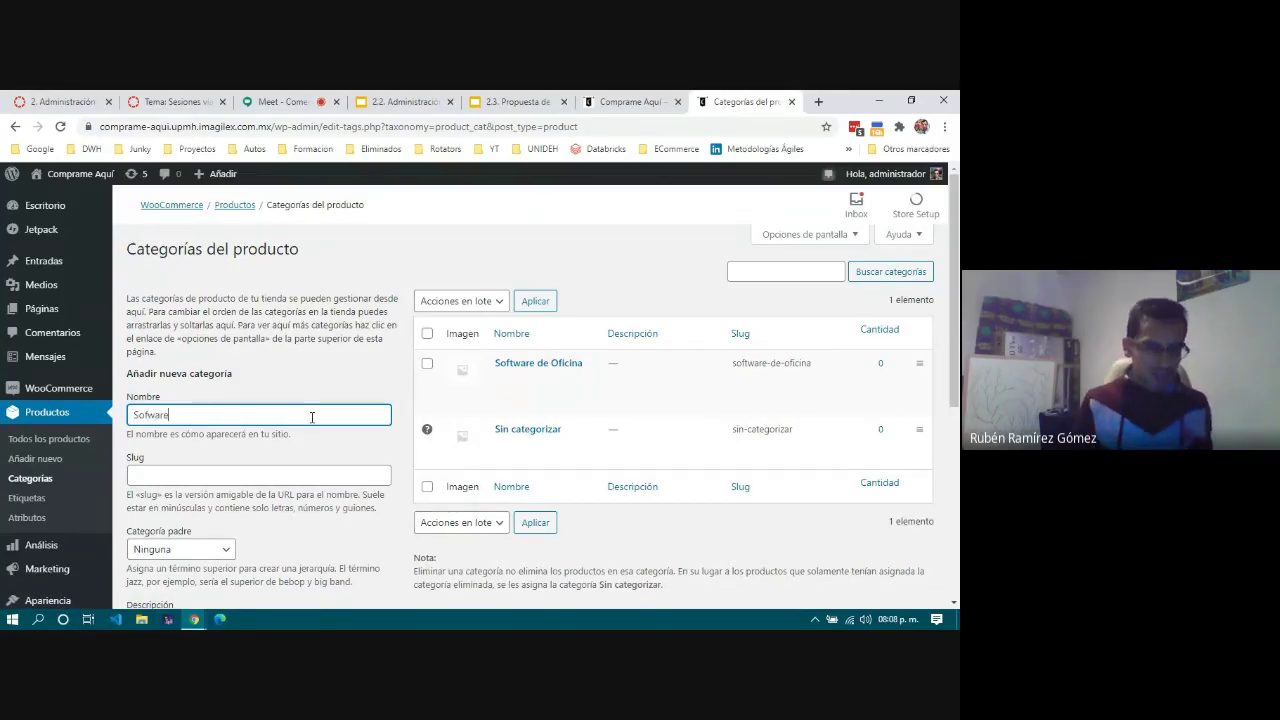
type(" a la Medio")
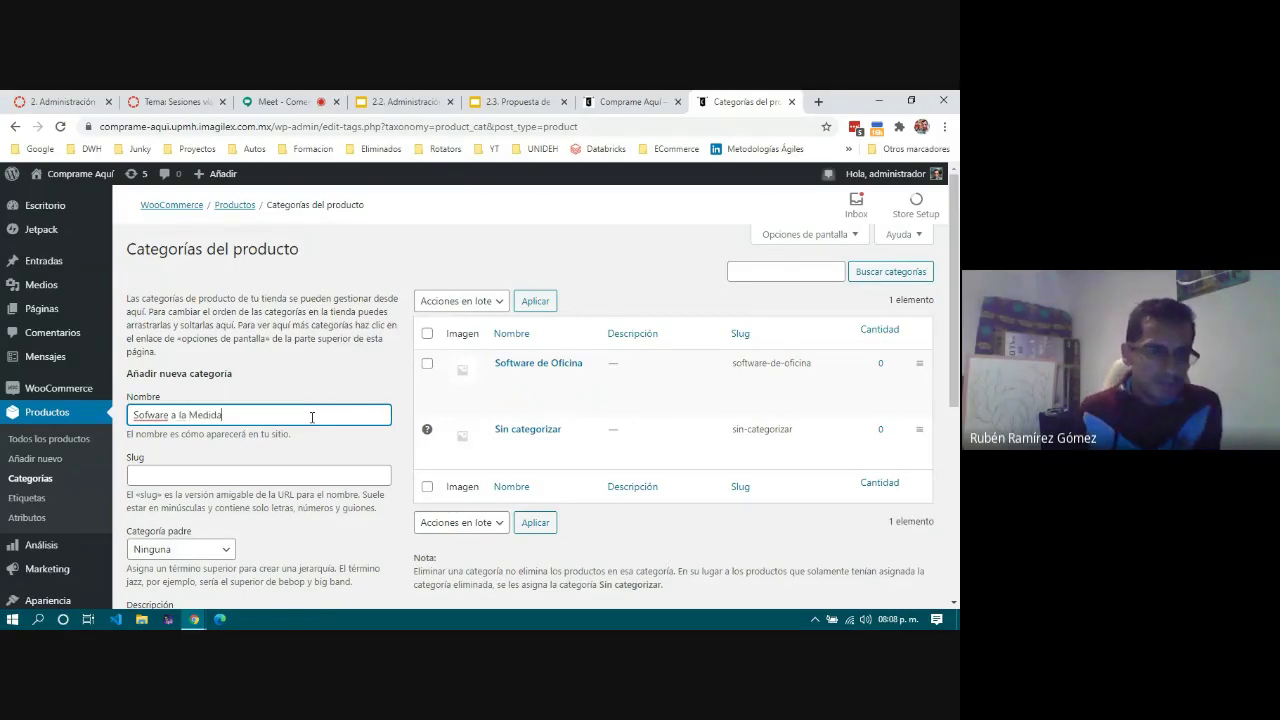
scroll(312, 417, "down", 1)
left_click(148, 345)
type("t")
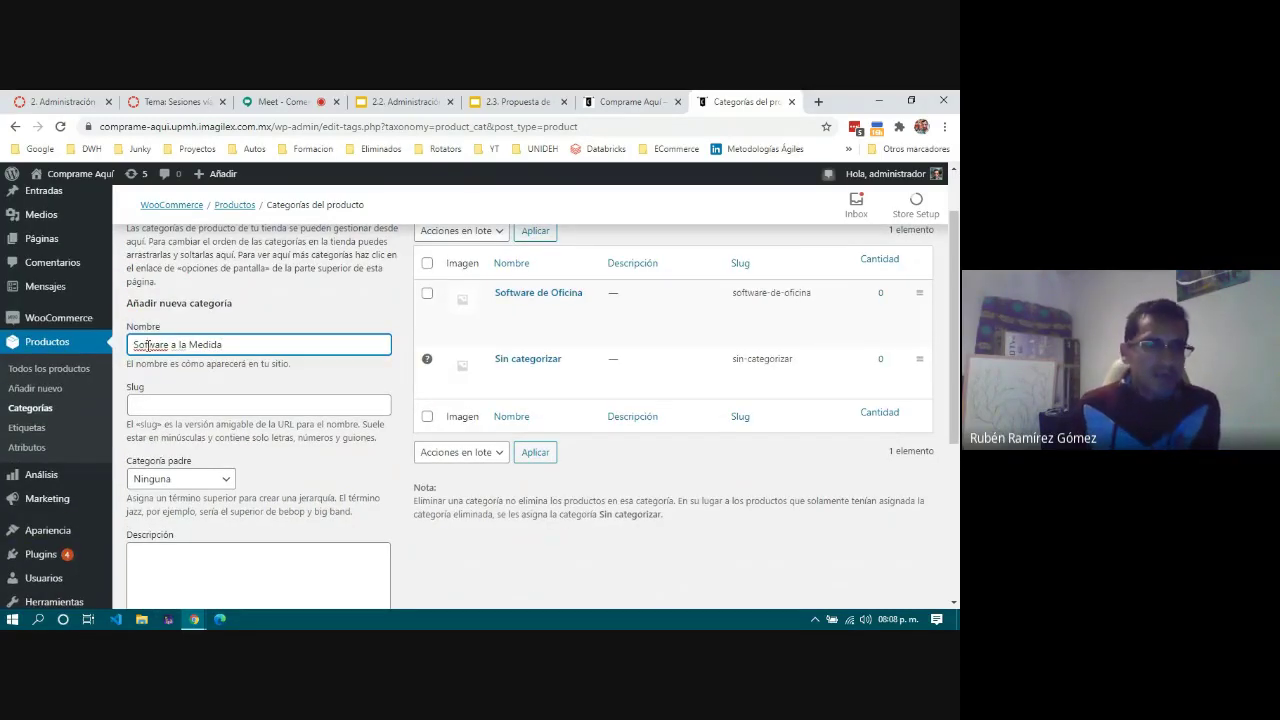
Step: Add the "Software a la Medida" category to the store with its slug and description left empty
scroll(205, 398, "down", 3)
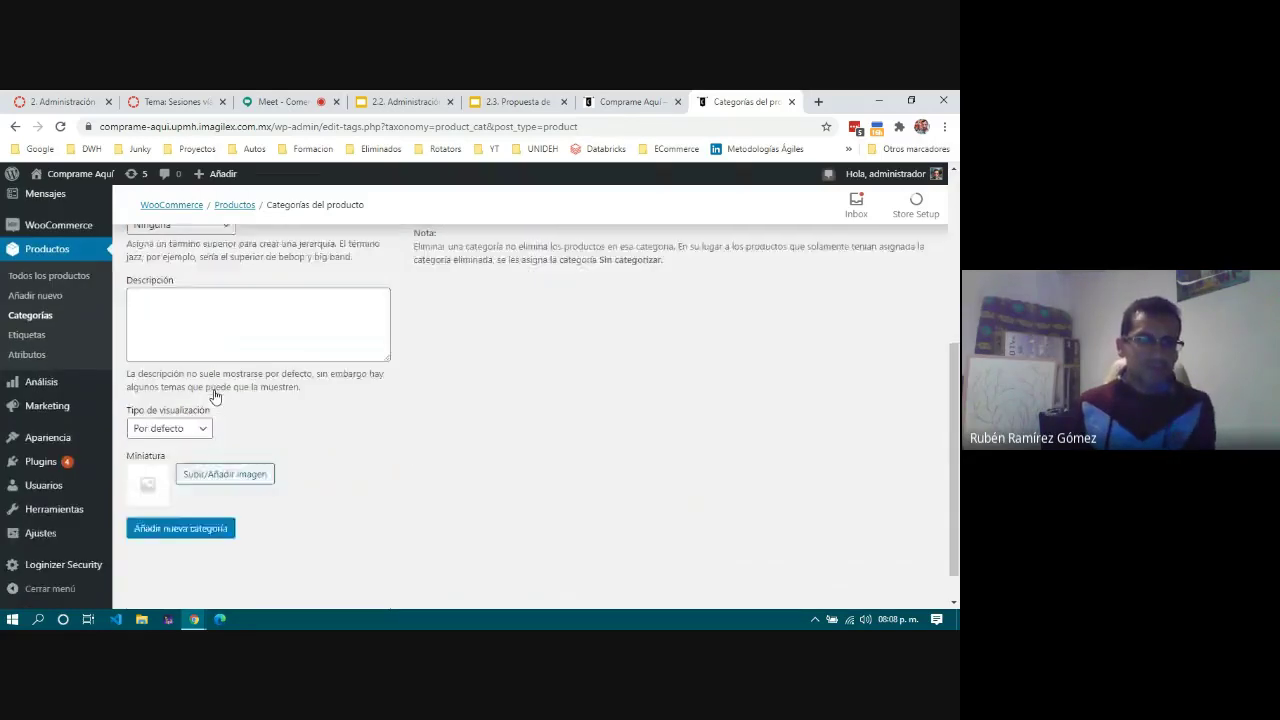
scroll(214, 396, "up", 4)
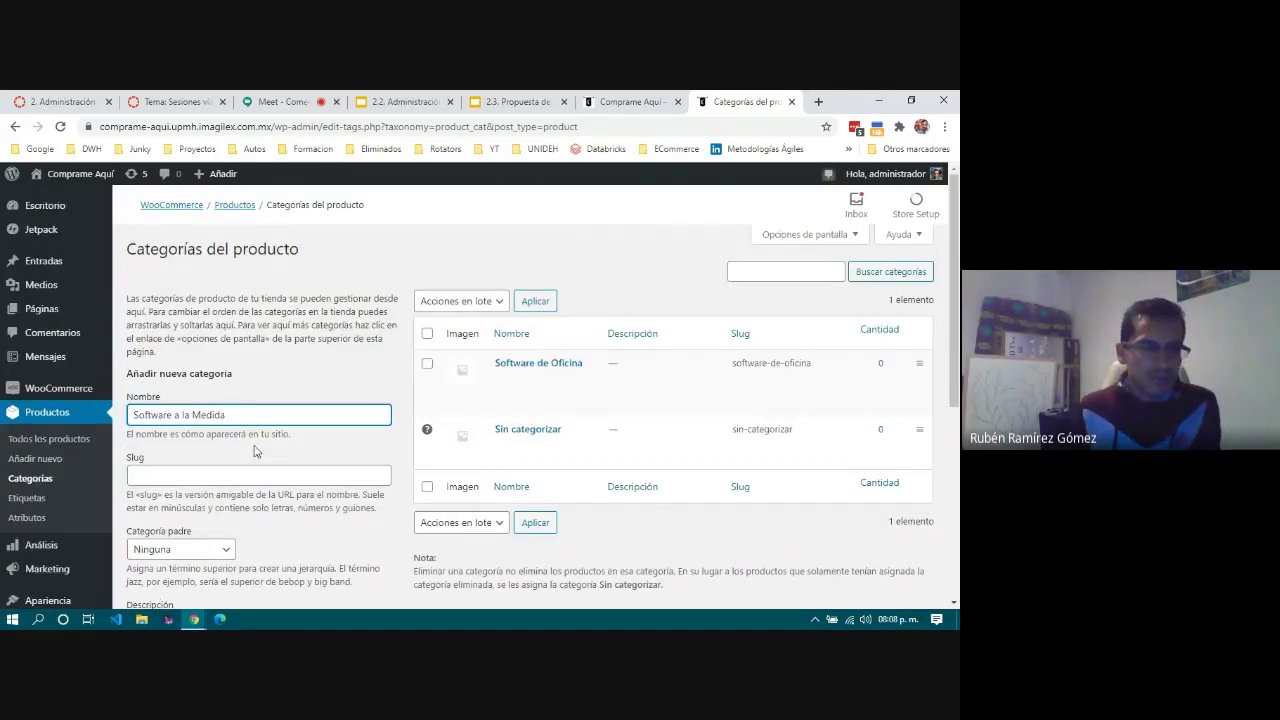
scroll(214, 400, "down", 3)
left_click(180, 489)
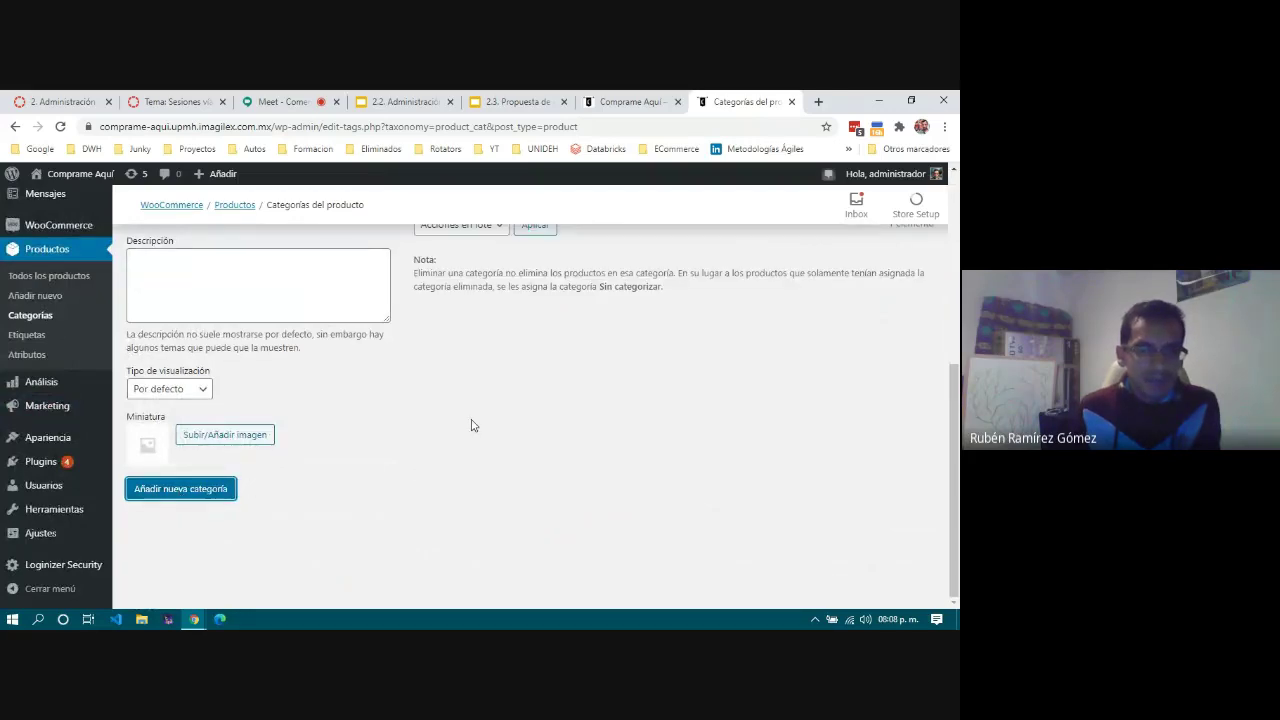
Step: Create a product category named "Software de Terceros" with Ninguna as its parent category
scroll(471, 423, "up", 5)
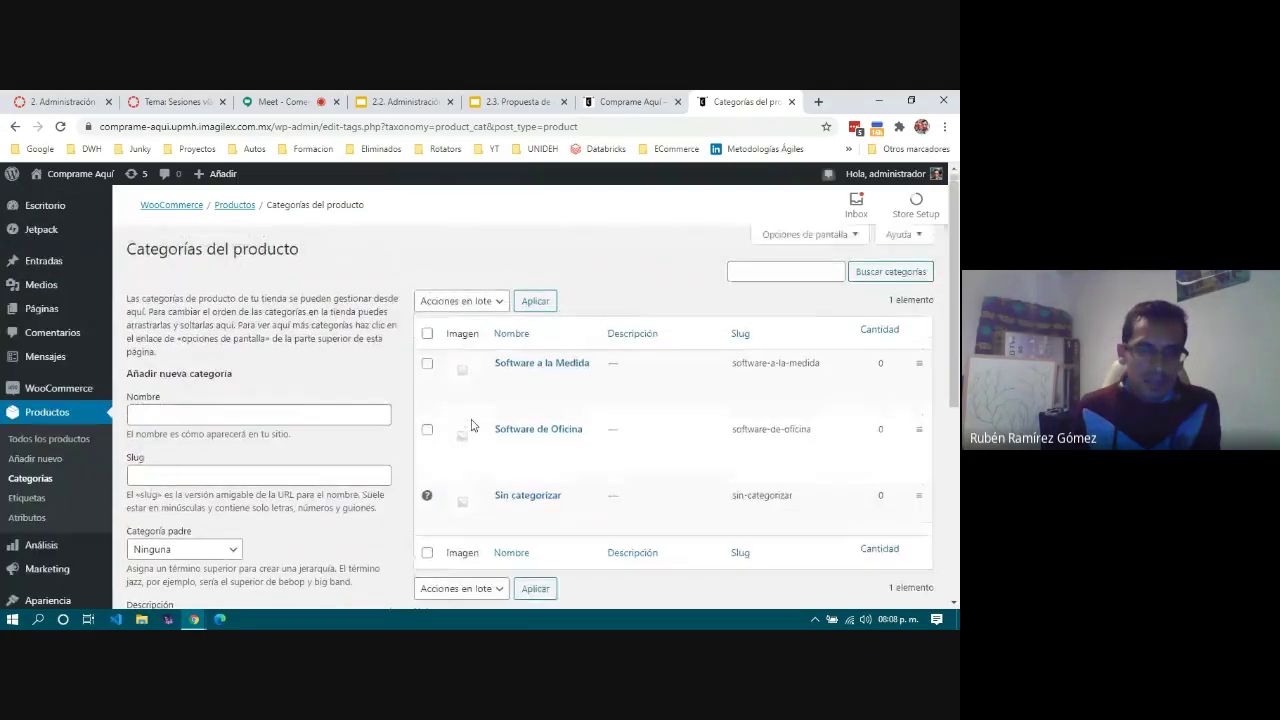
left_click(306, 415)
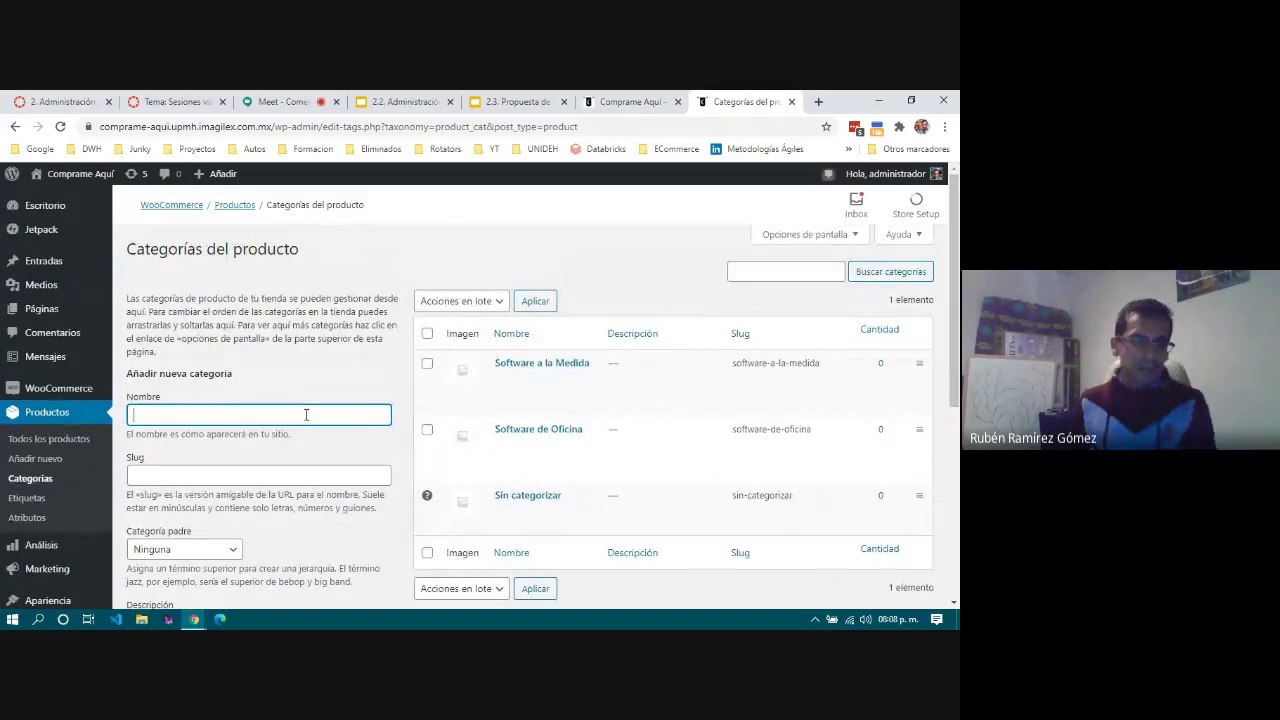
type("Software")
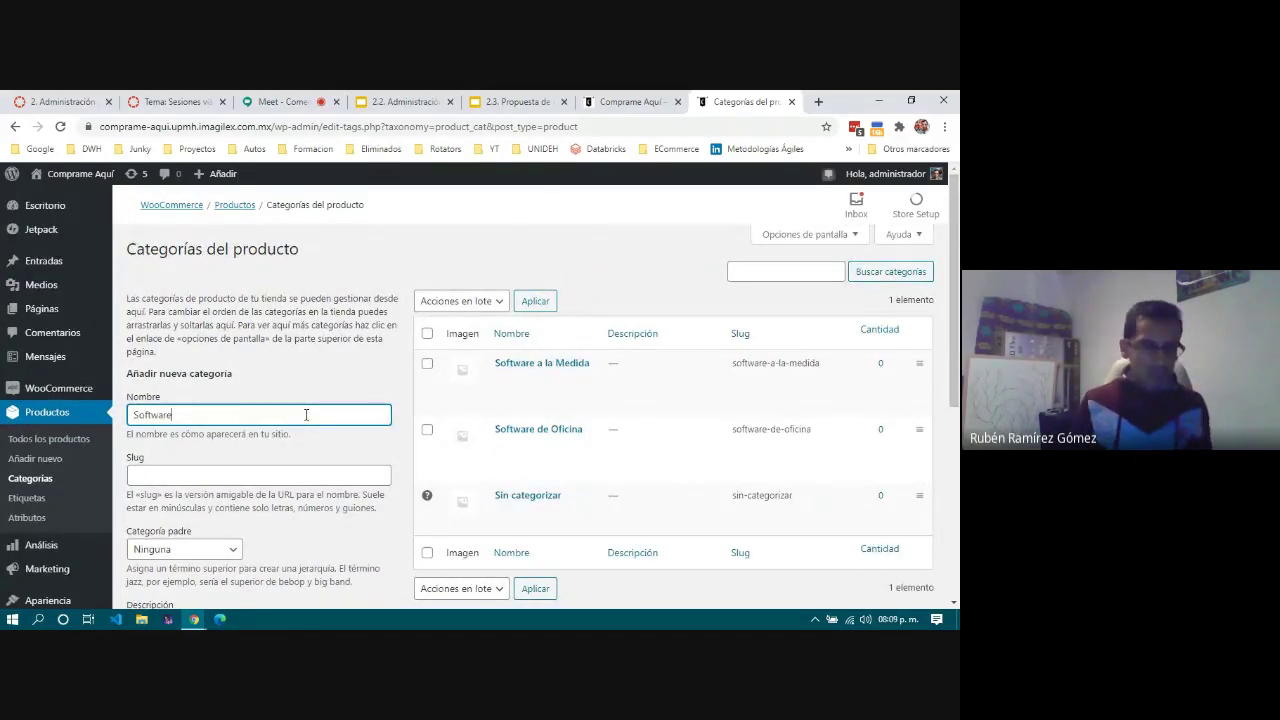
type(" de ")
type("R")
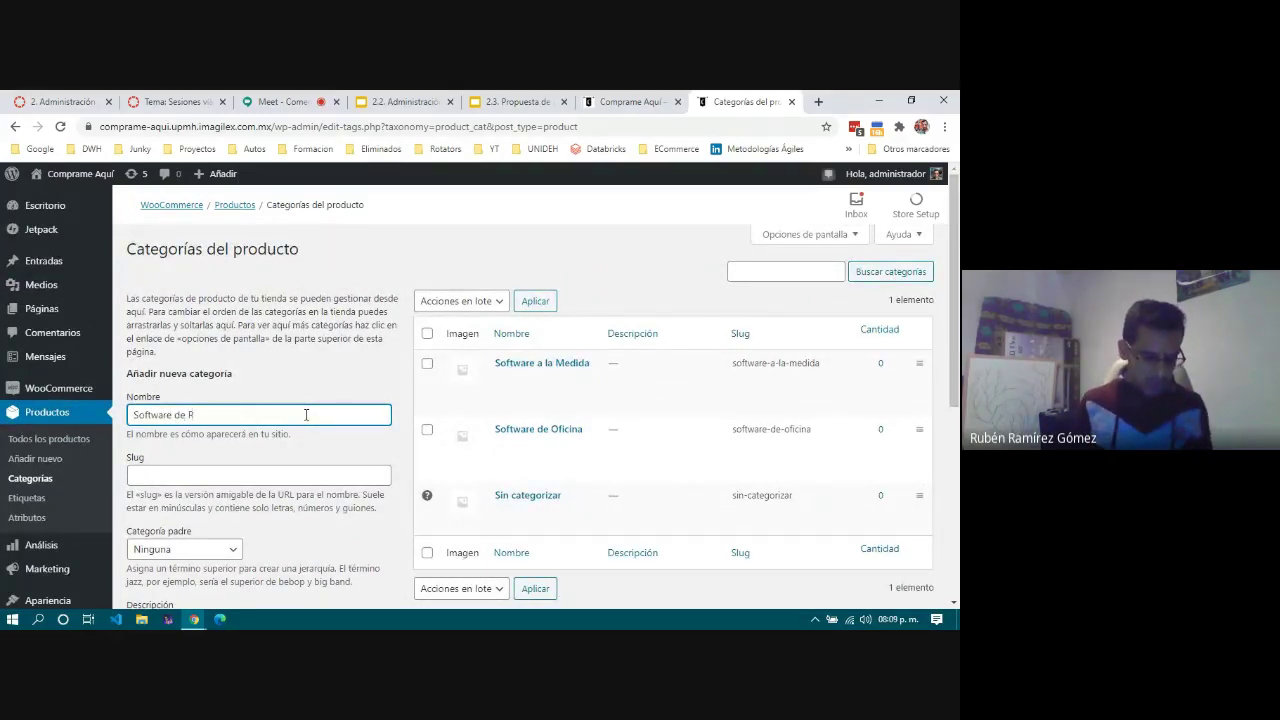
type("Terceros")
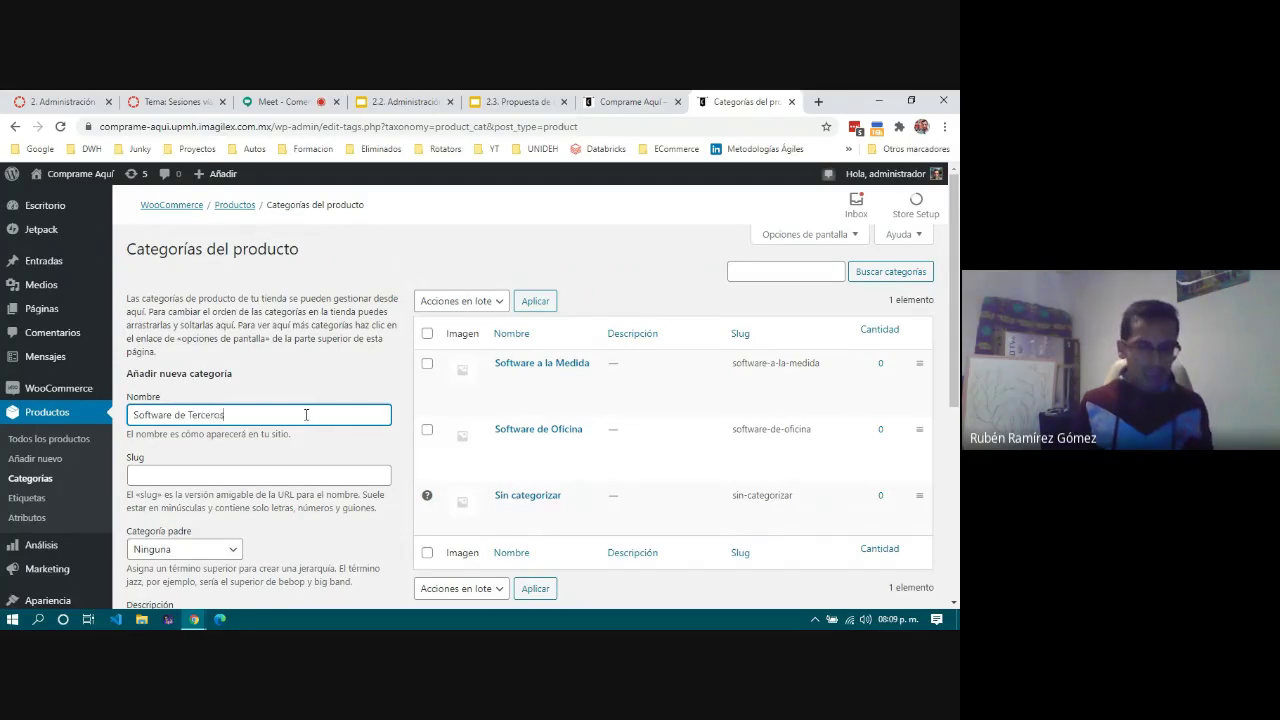
scroll(320, 416, "down", 3)
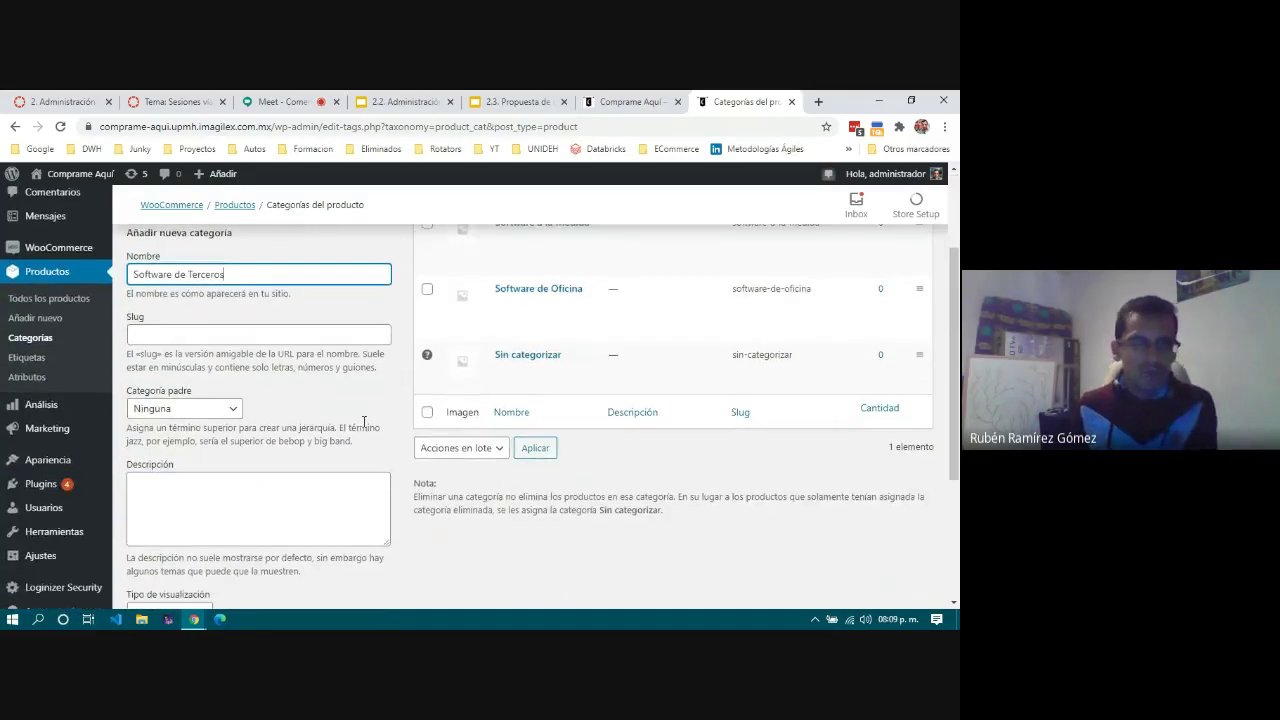
scroll(363, 421, "down", 5)
left_click(195, 490)
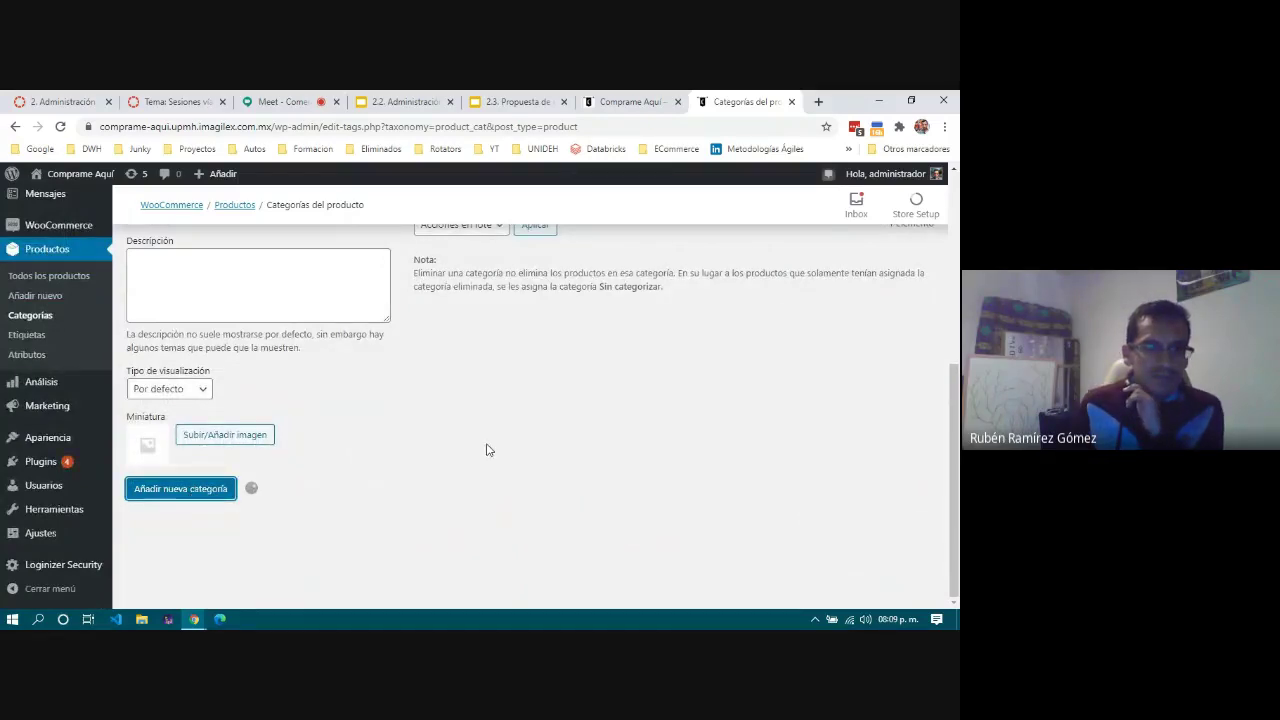
Step: Enter "CMS" as the name of a new product category and set its parent category to Software de Terceros
scroll(486, 450, "up", 8)
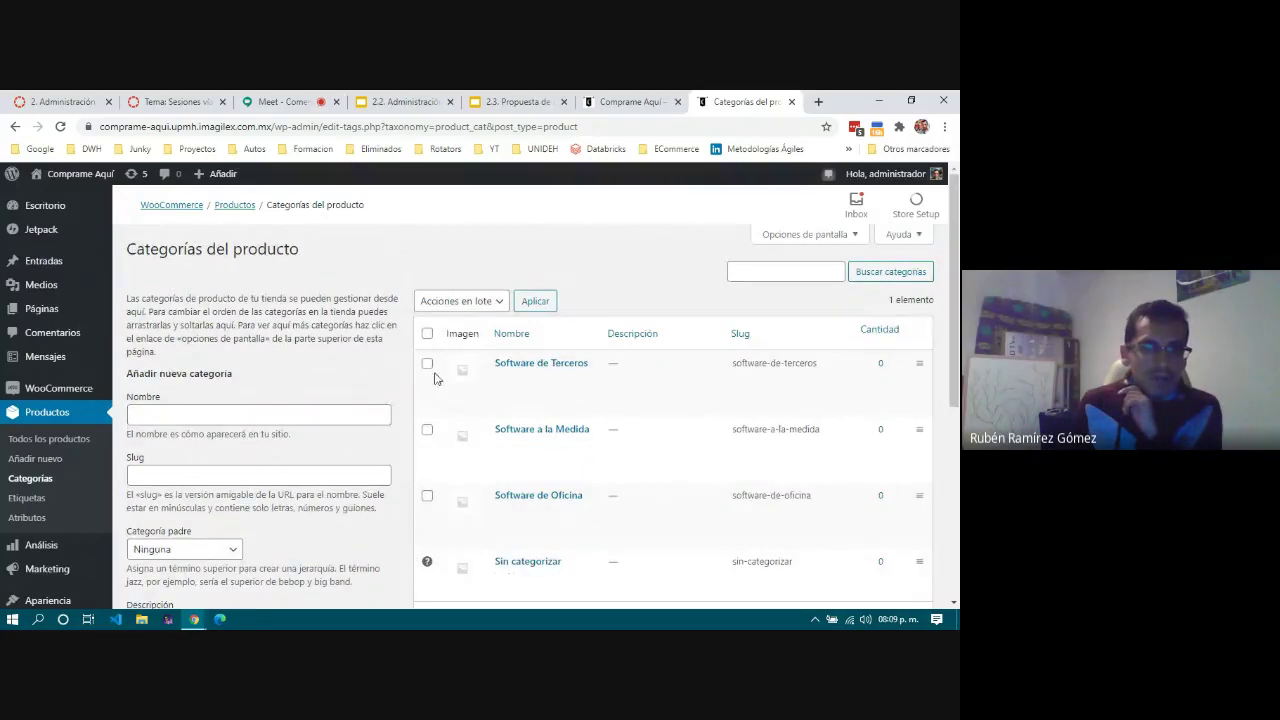
left_click(272, 416)
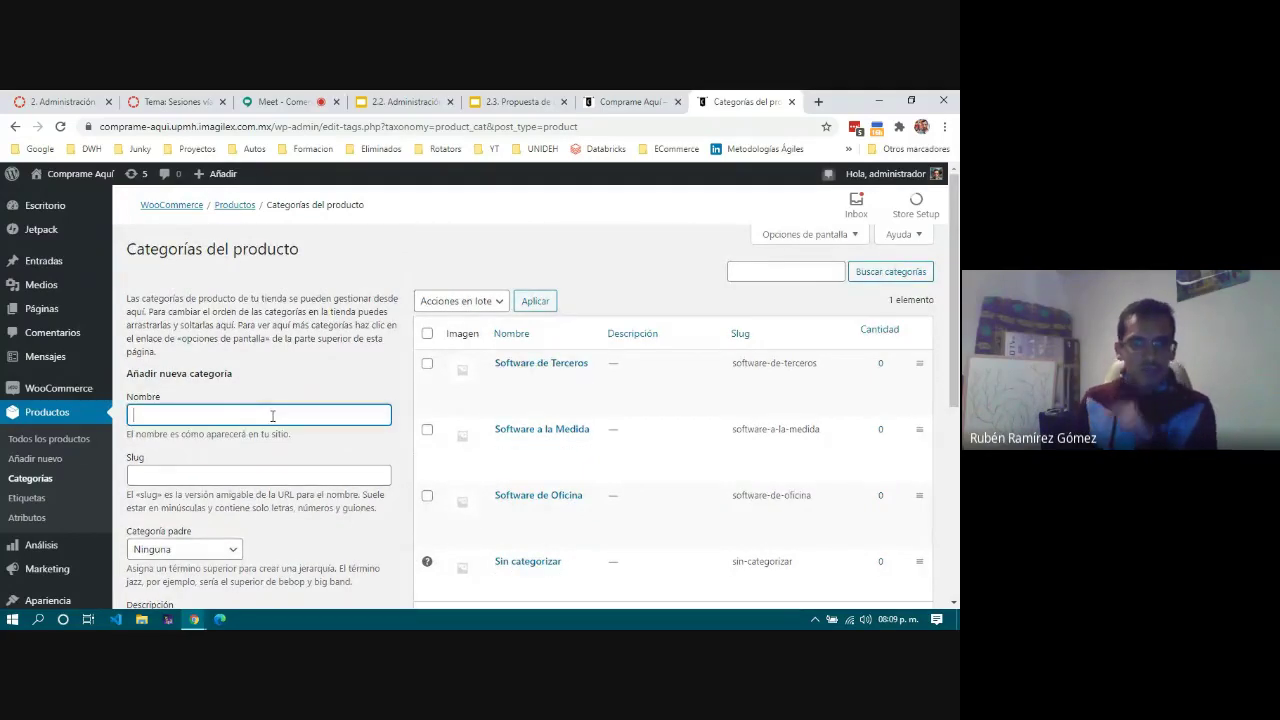
type("CMS")
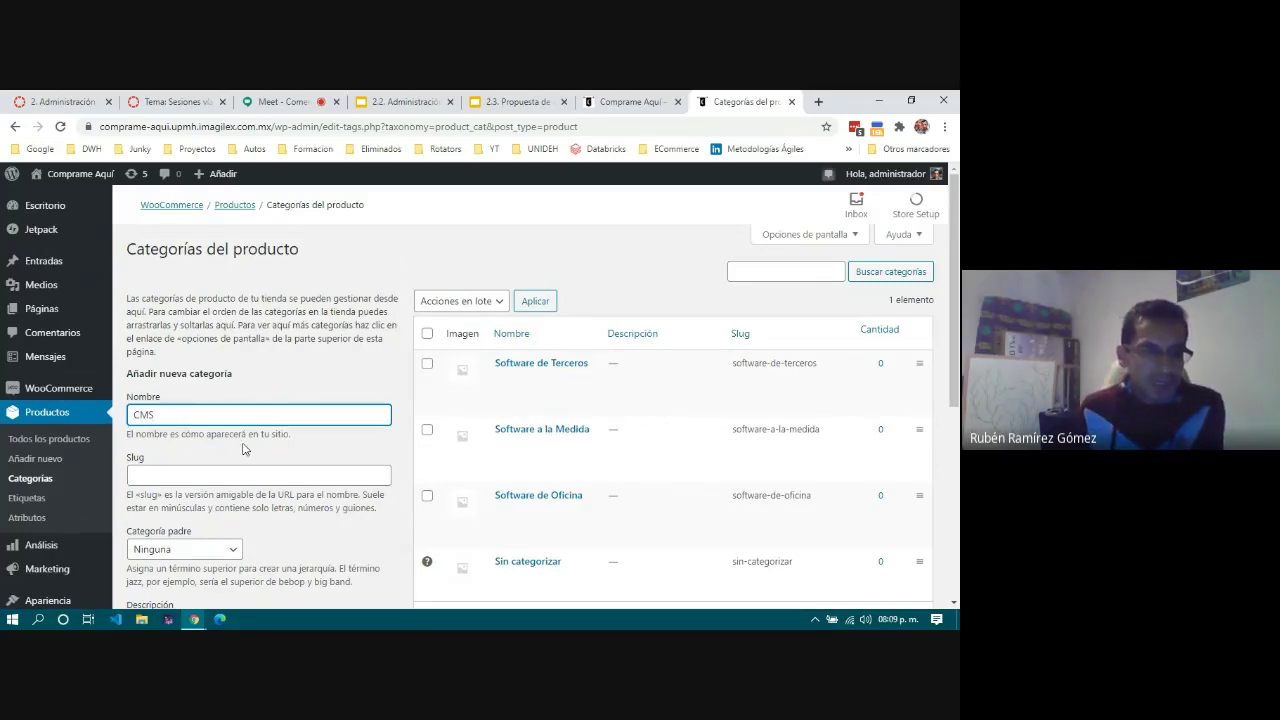
scroll(195, 355, "down", 2)
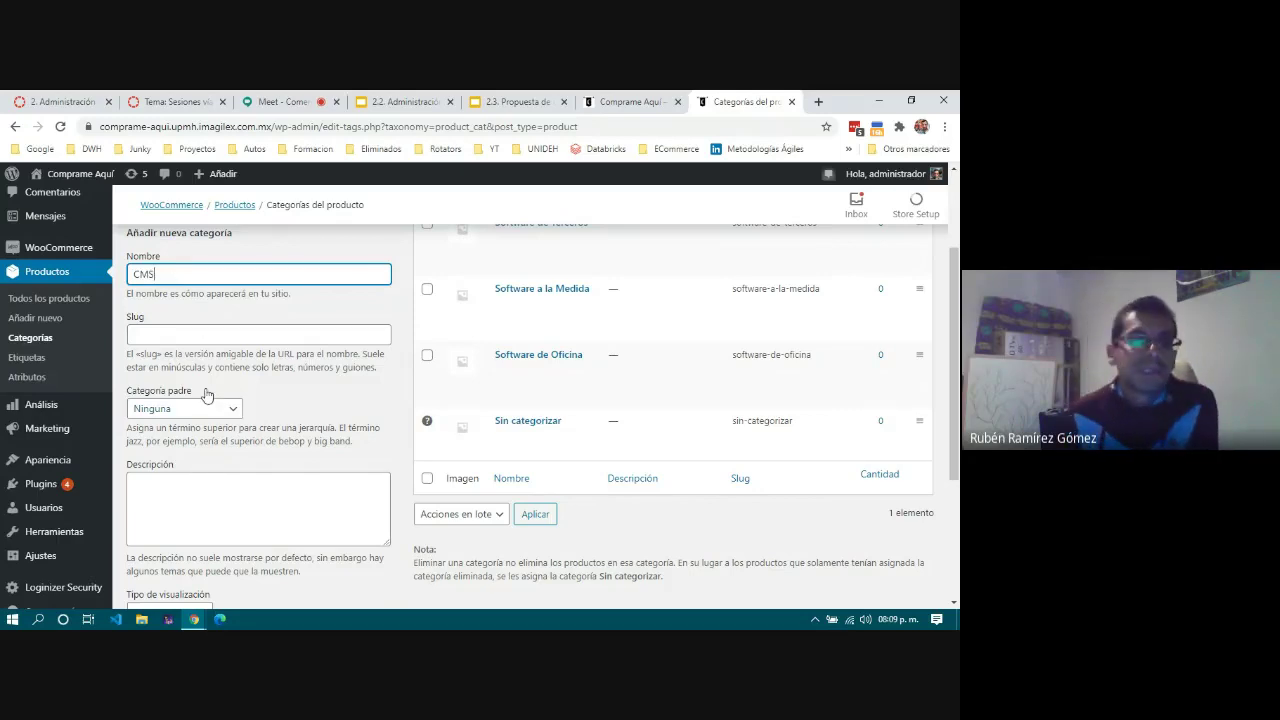
scroll(218, 416, "down", 1)
scroll(218, 416, "up", 2)
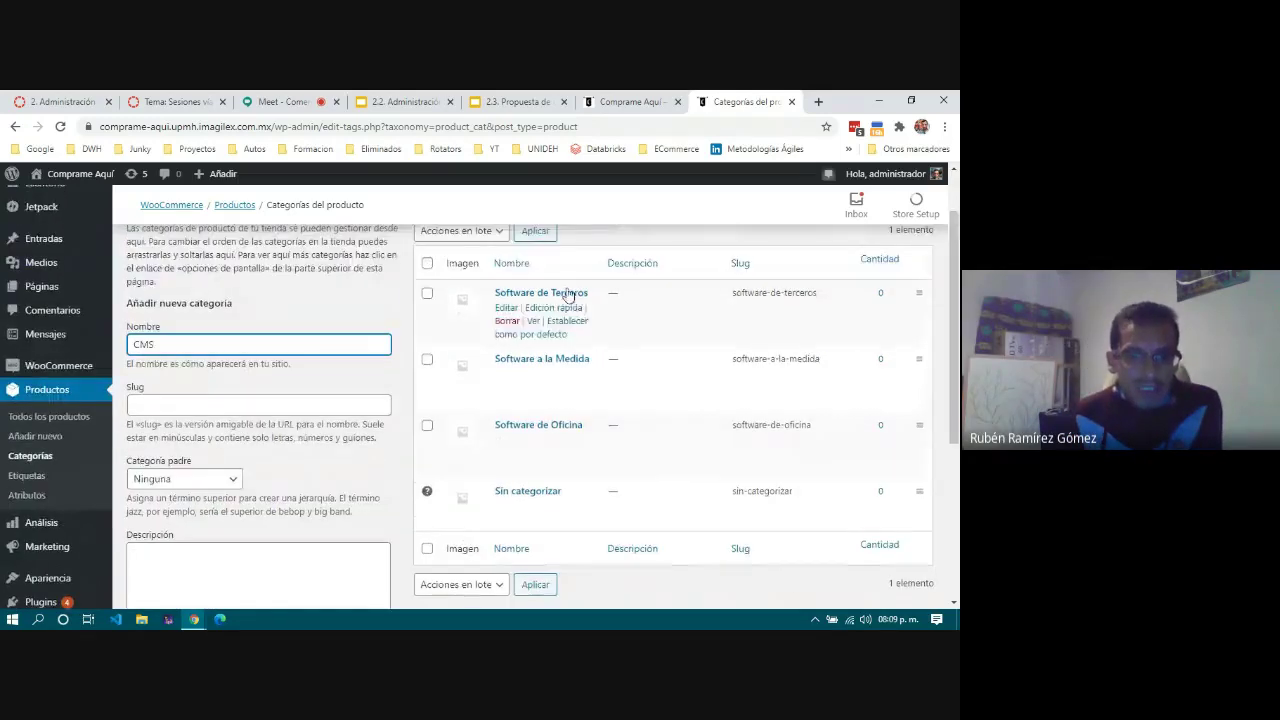
scroll(207, 470, "down", 1)
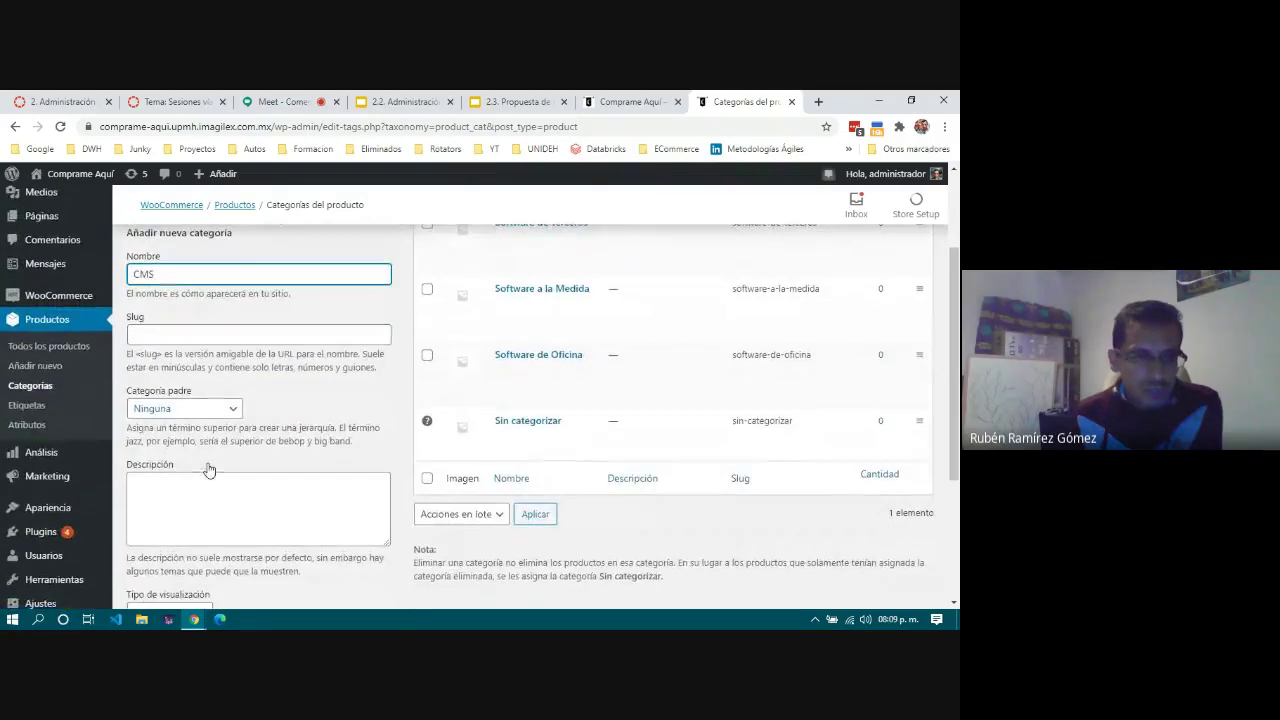
left_click(203, 413)
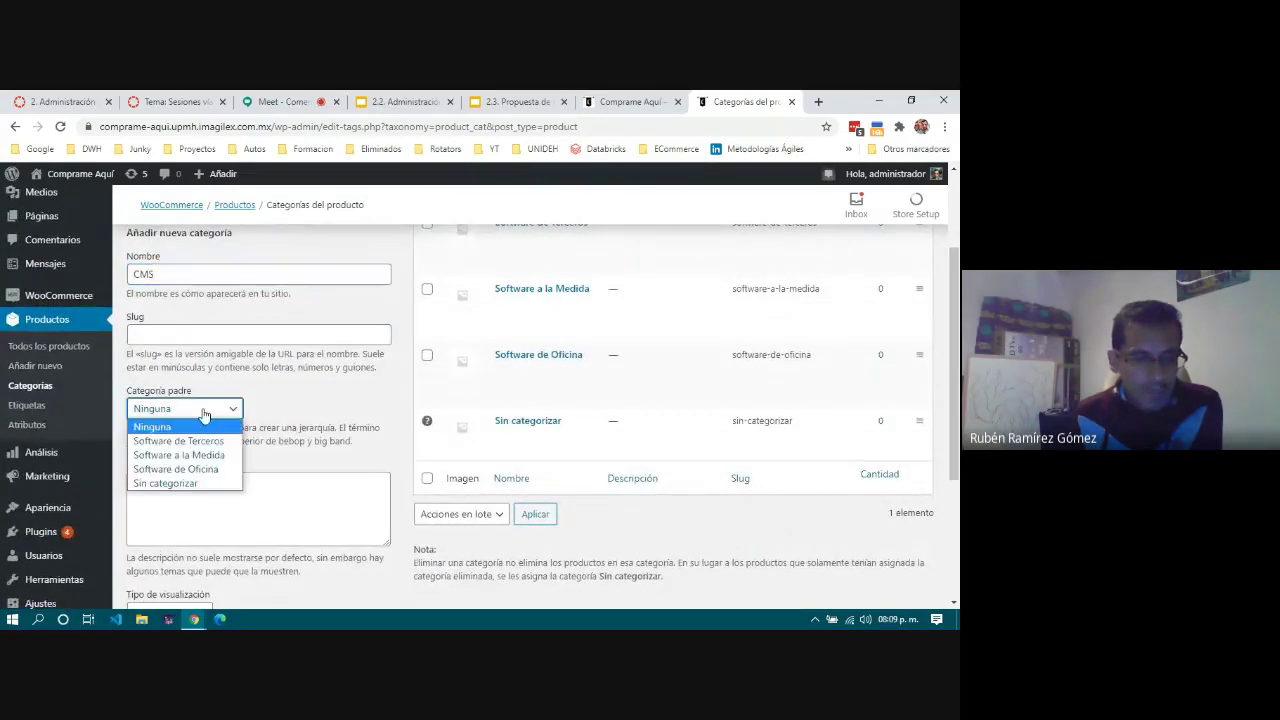
left_click(208, 441)
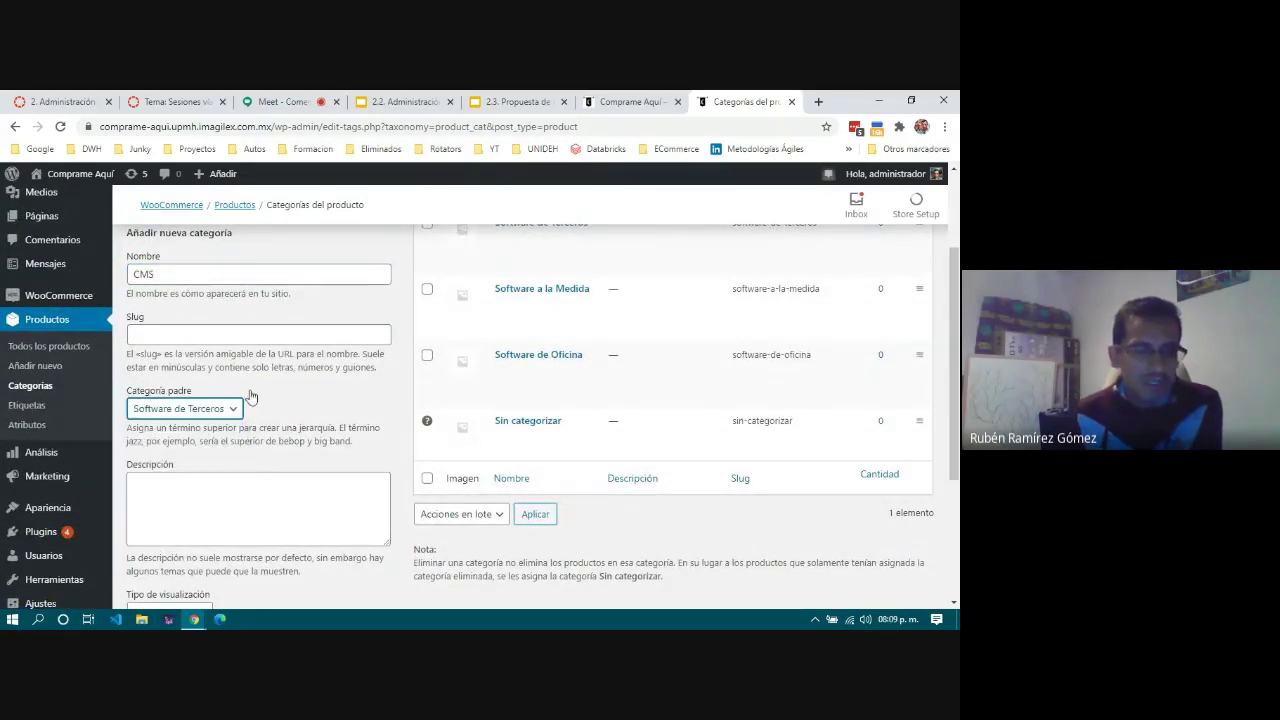
Step: Add the CMS category to the store, leaving its description empty and the display type as Por defecto
left_click_drag(191, 273, 128, 276)
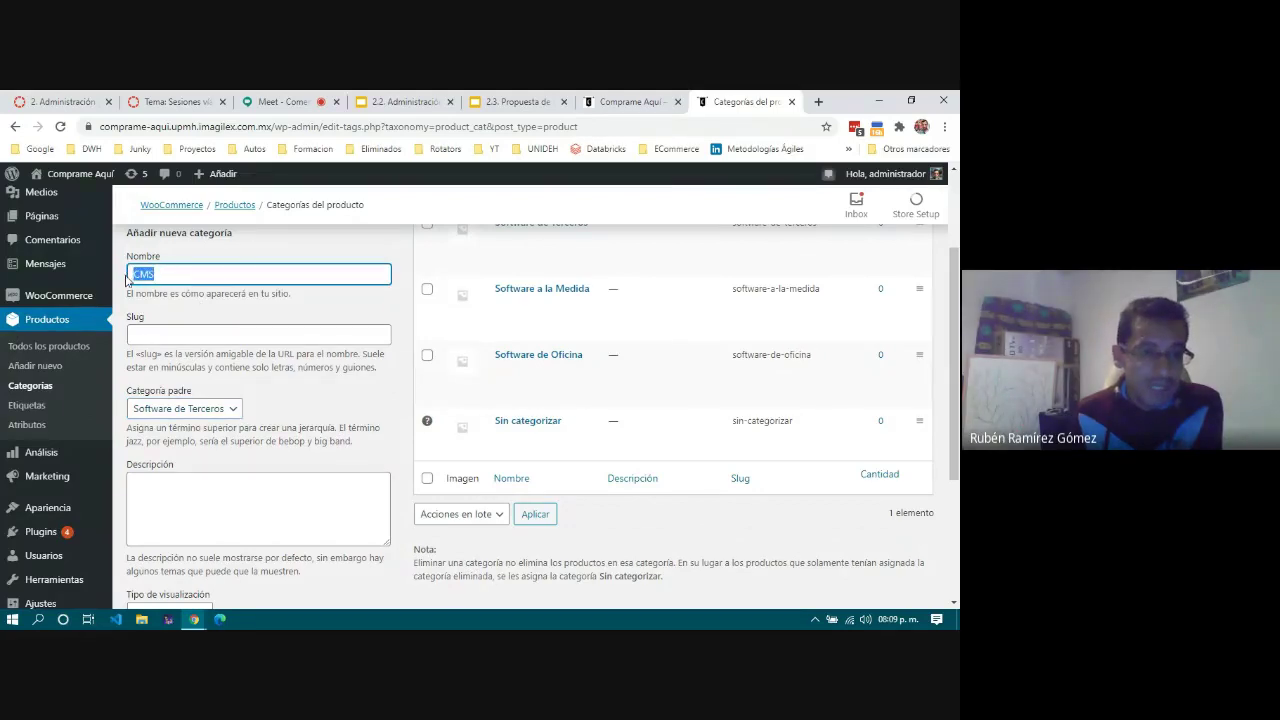
scroll(268, 446, "down", 3)
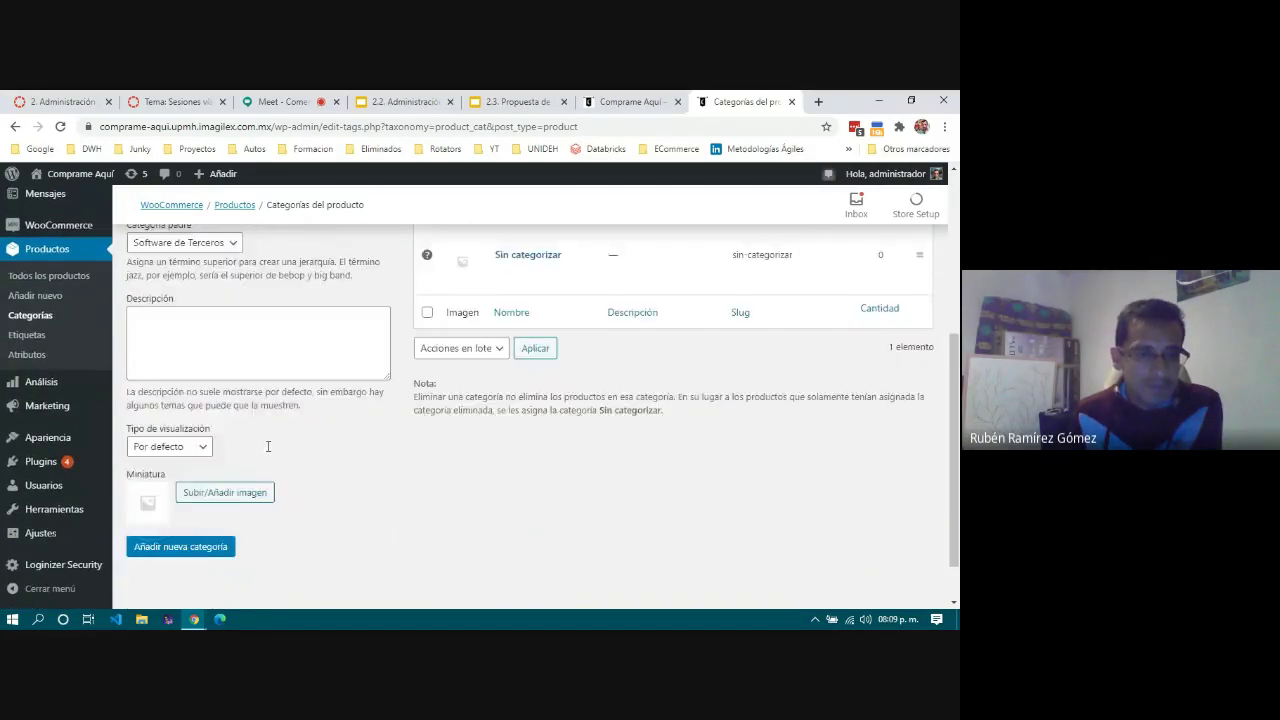
scroll(268, 446, "down", 1)
left_click(163, 281)
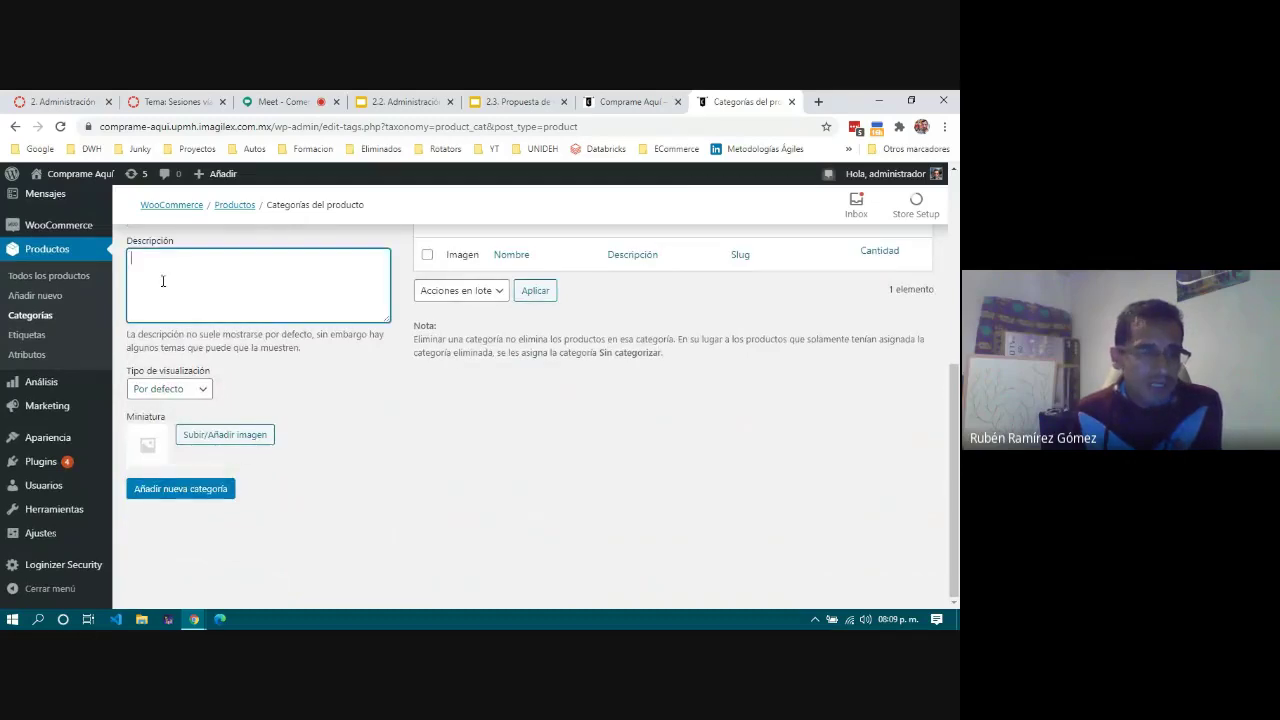
left_click(212, 488)
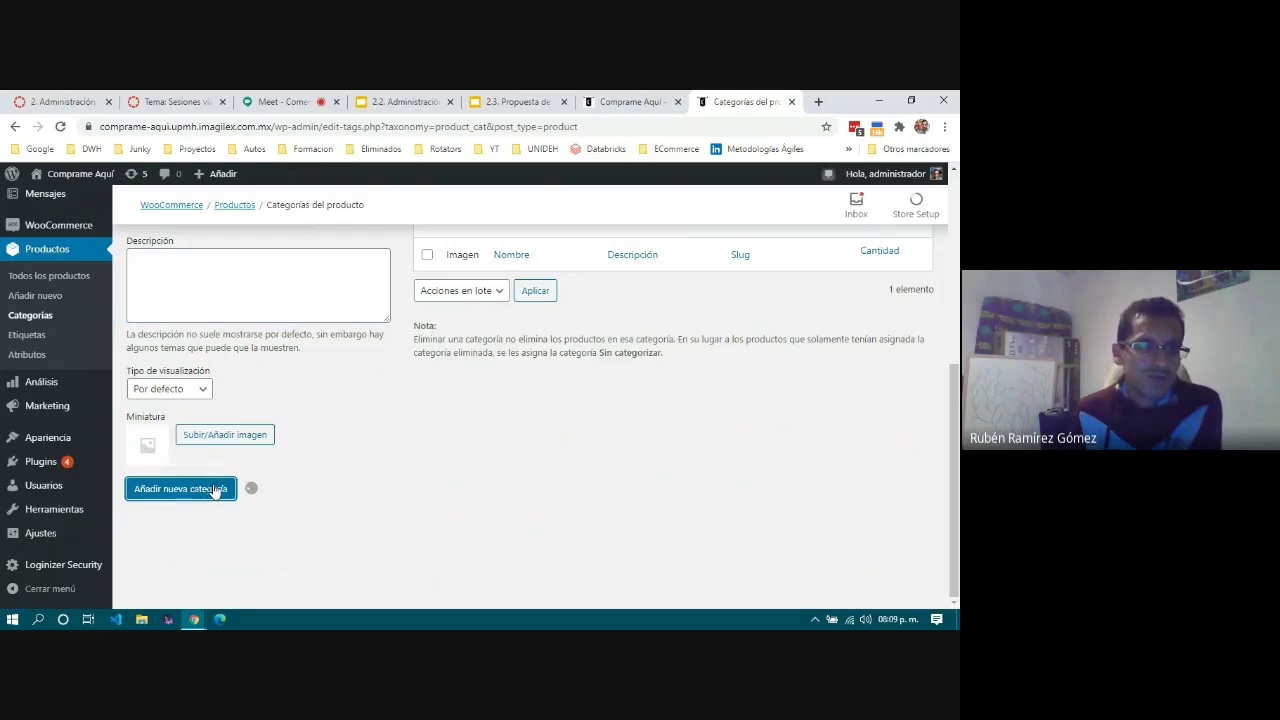
Step: Create another product category named "ERP" under the parent category Software de Terceros
scroll(350, 421, "up", 3)
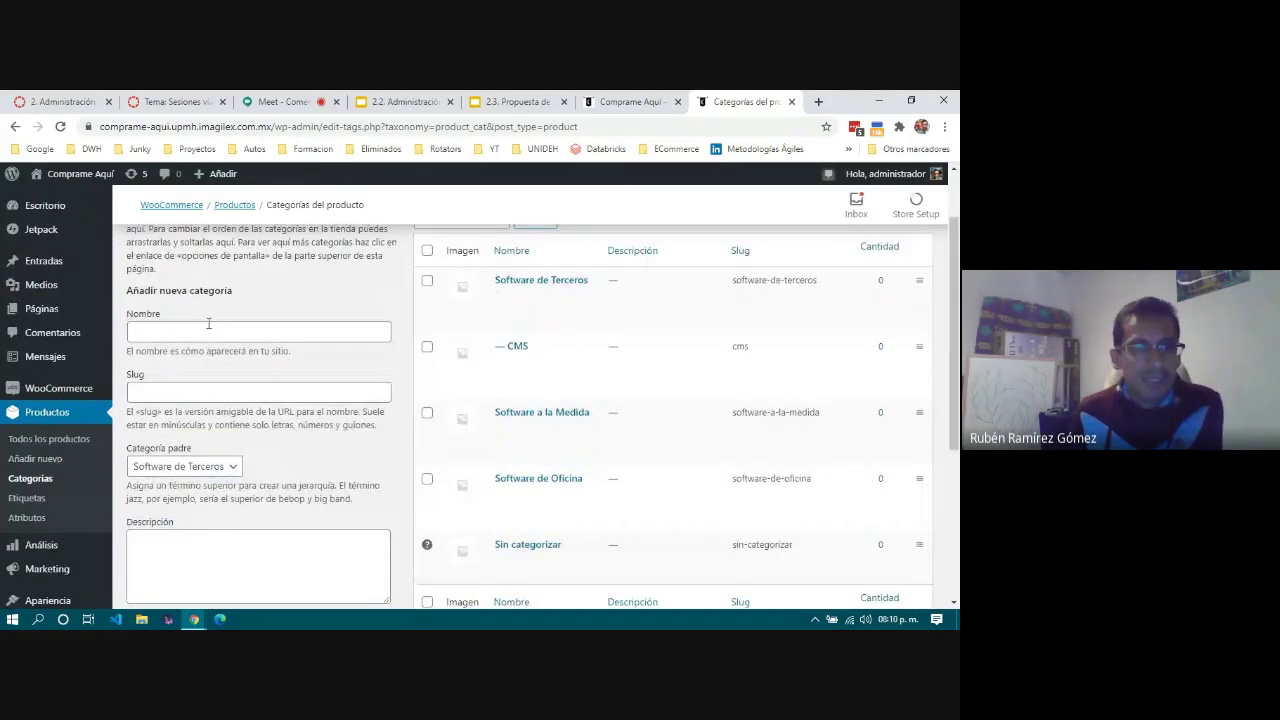
left_click(204, 330)
type("ERP")
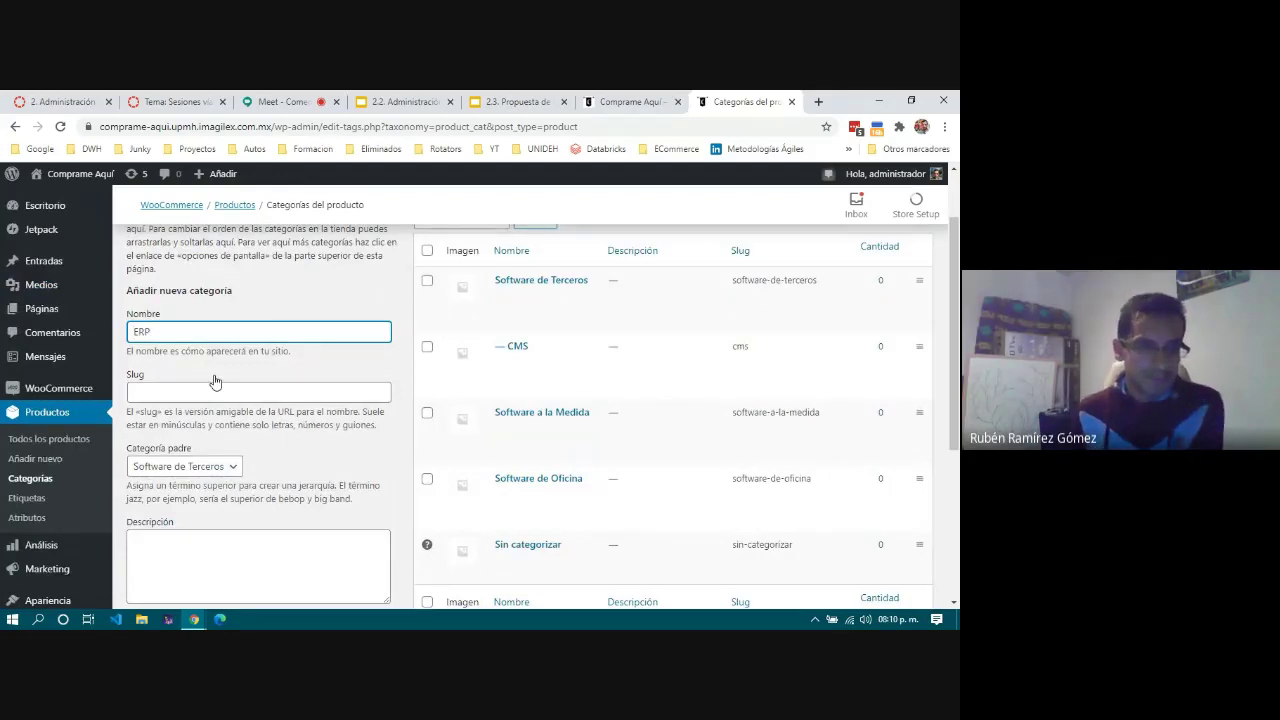
scroll(265, 475, "down", 2)
scroll(265, 475, "down", 2)
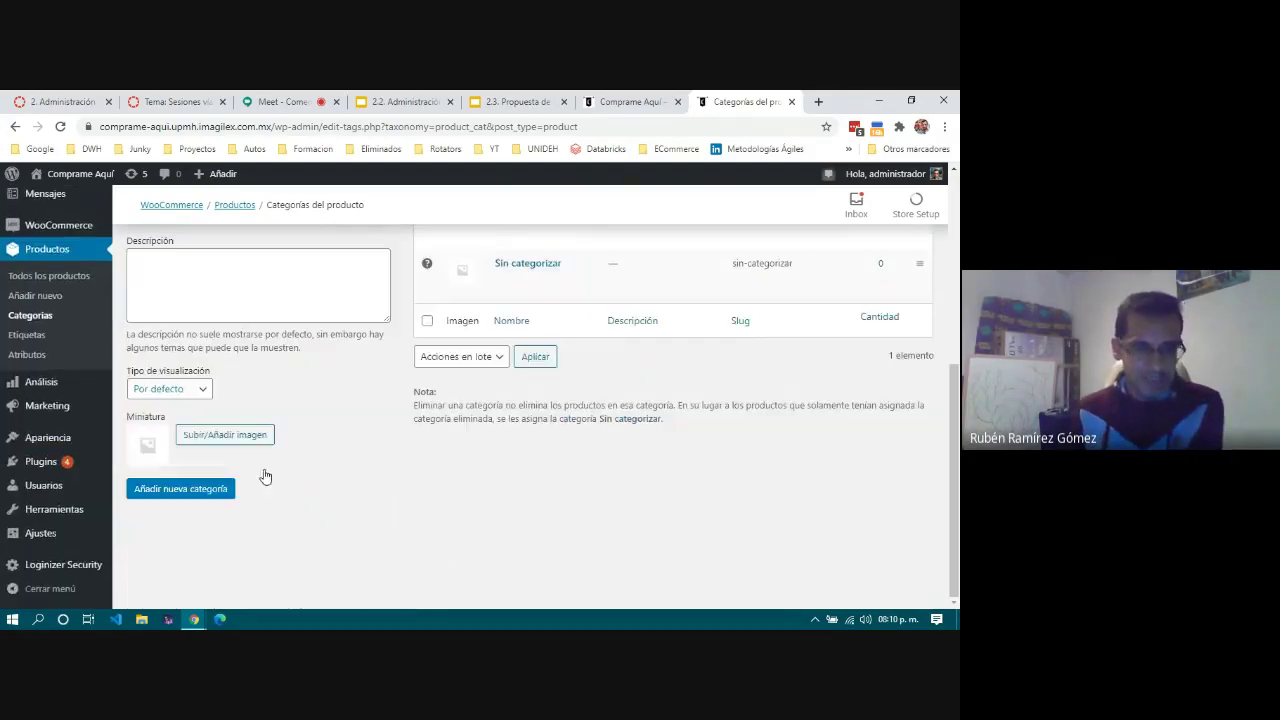
left_click(200, 490)
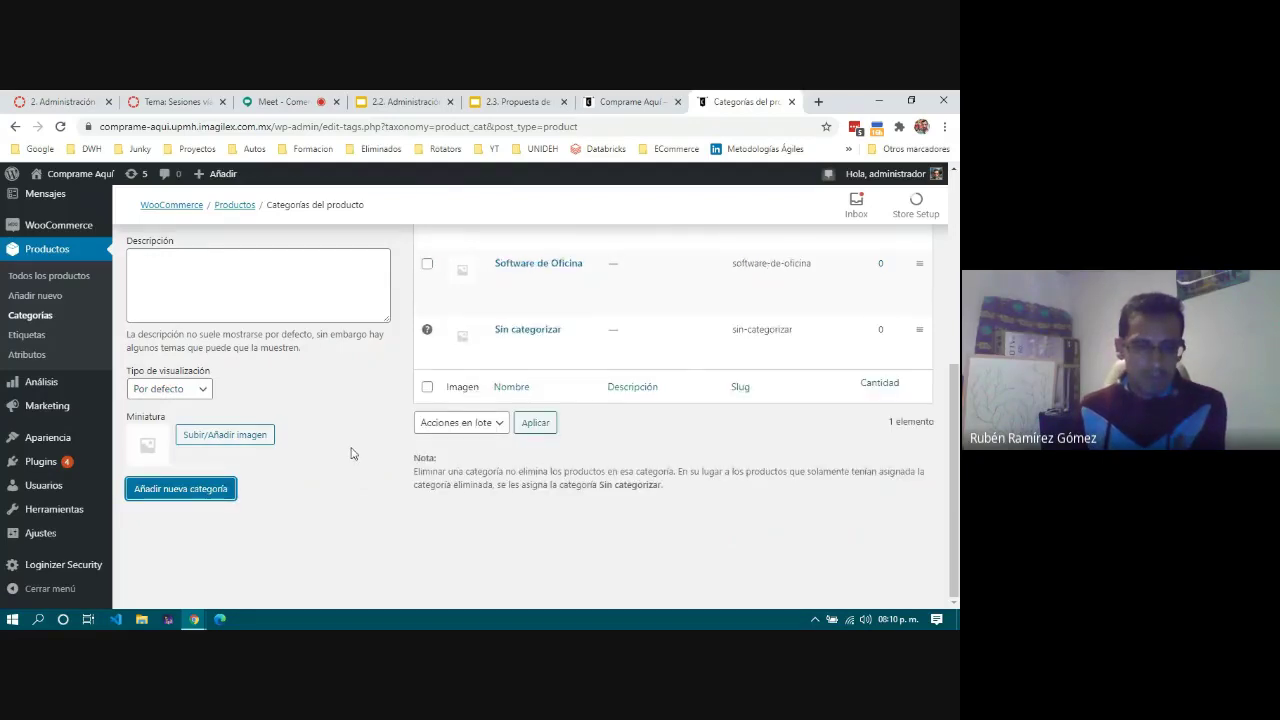
Step: Enter "Consultoría TI" as the name of a new product category, with the accent spelled correctly
scroll(351, 454, "up", 3)
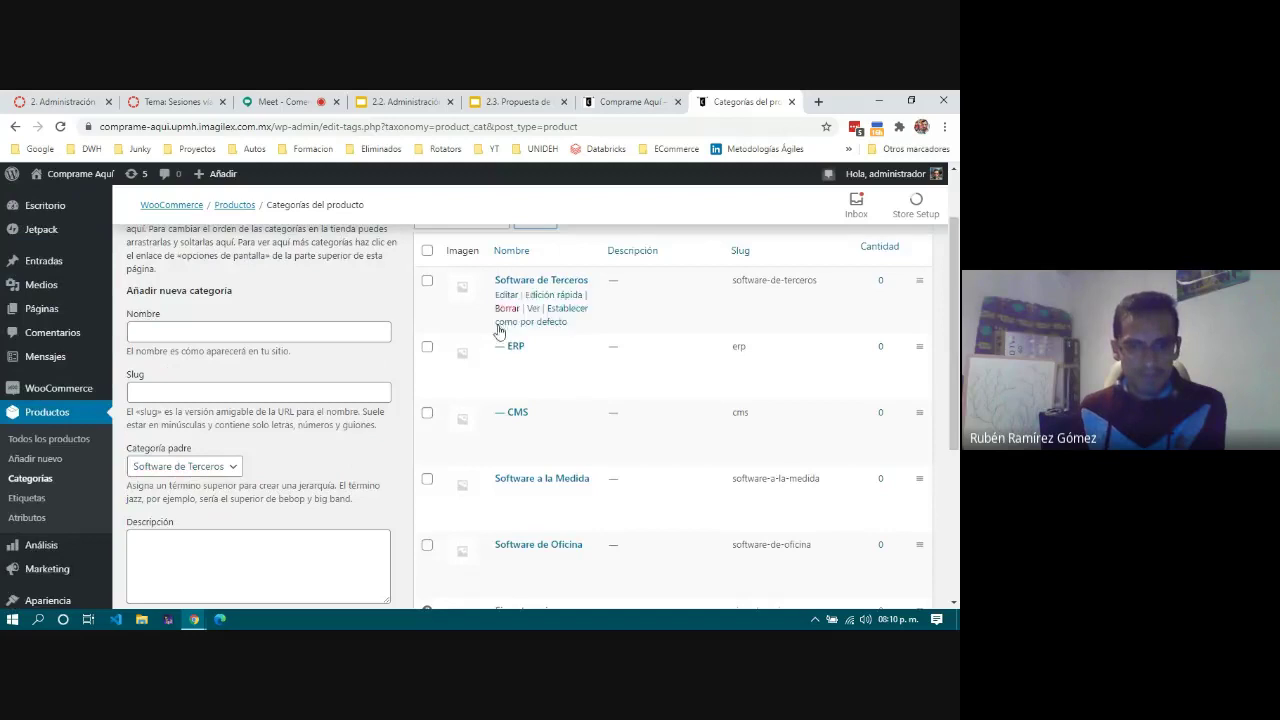
left_click(241, 330)
type("Consultoria")
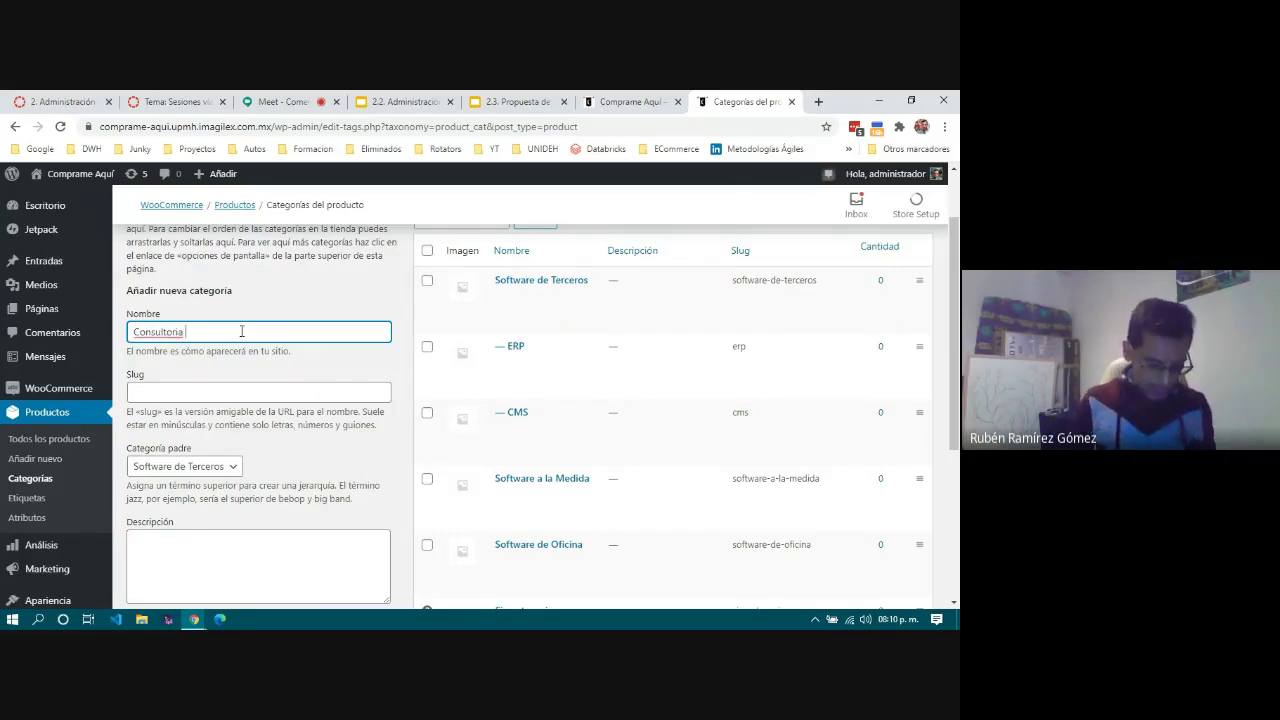
type(" TI")
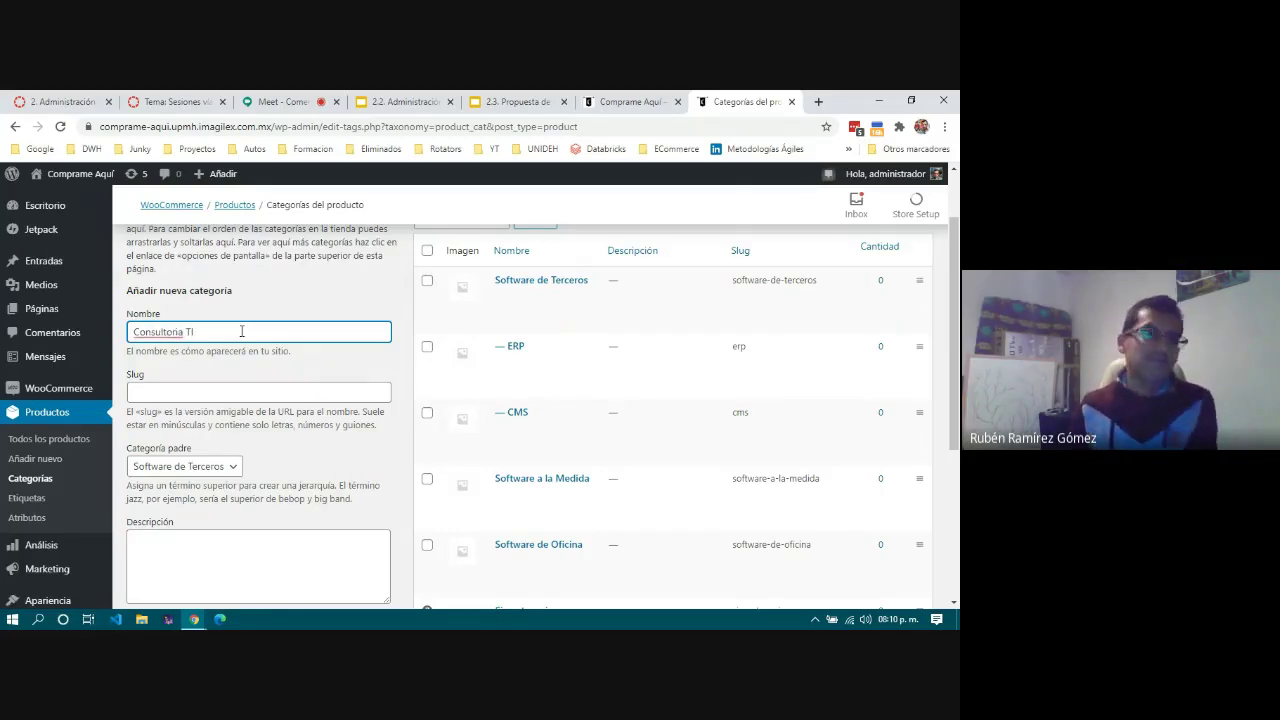
right_click(157, 332)
left_click(180, 348)
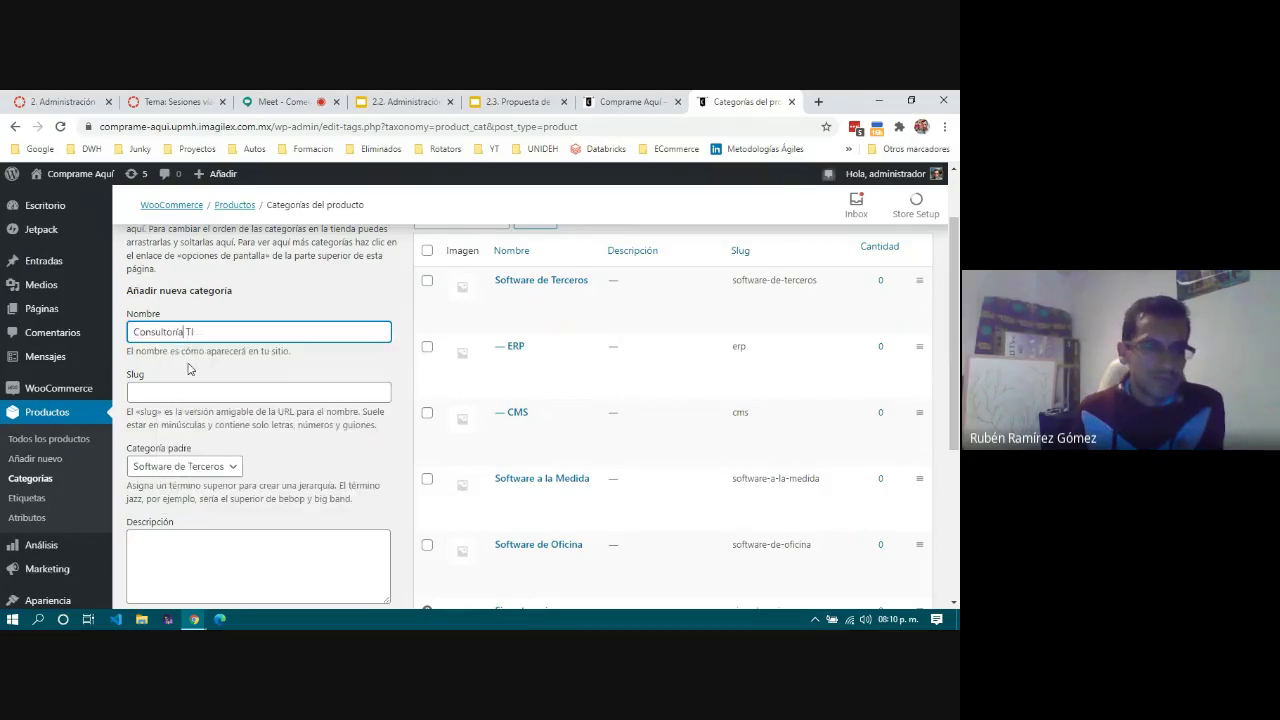
Step: Set the parent category of Consultoría TI to Ninguna and add the category to the store
scroll(188, 375, "down", 3)
left_click(188, 327)
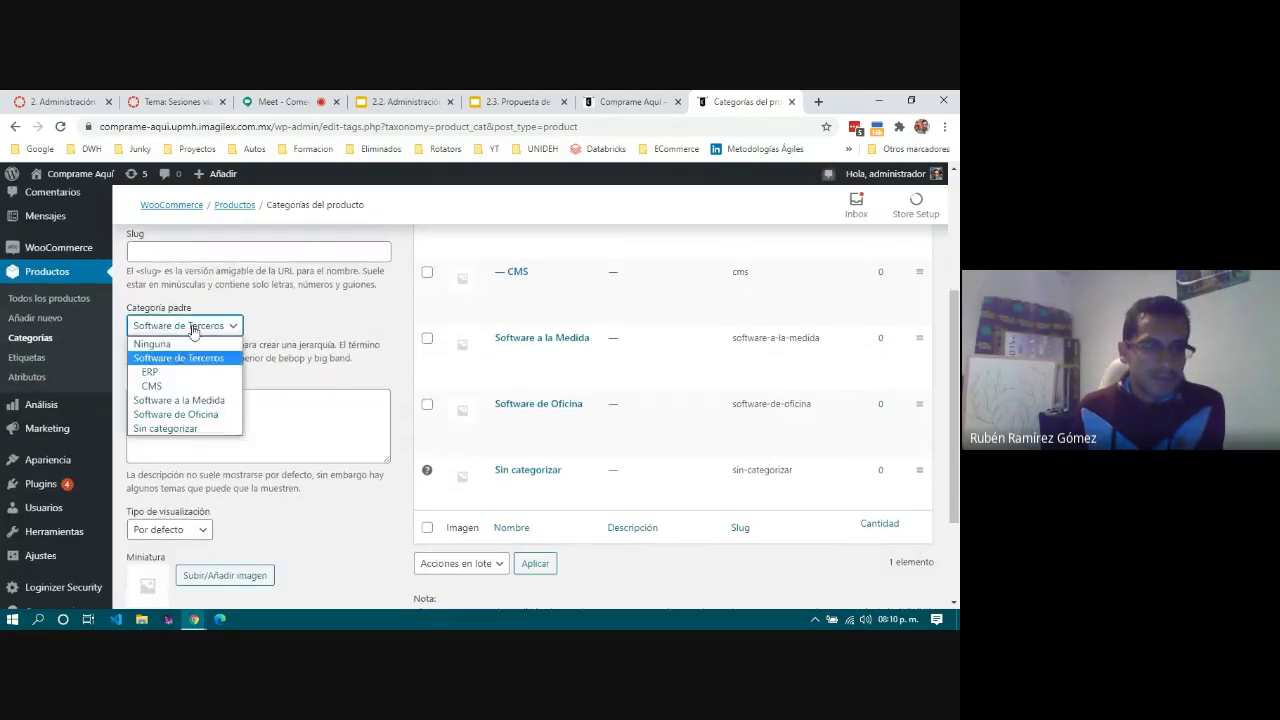
left_click(187, 345)
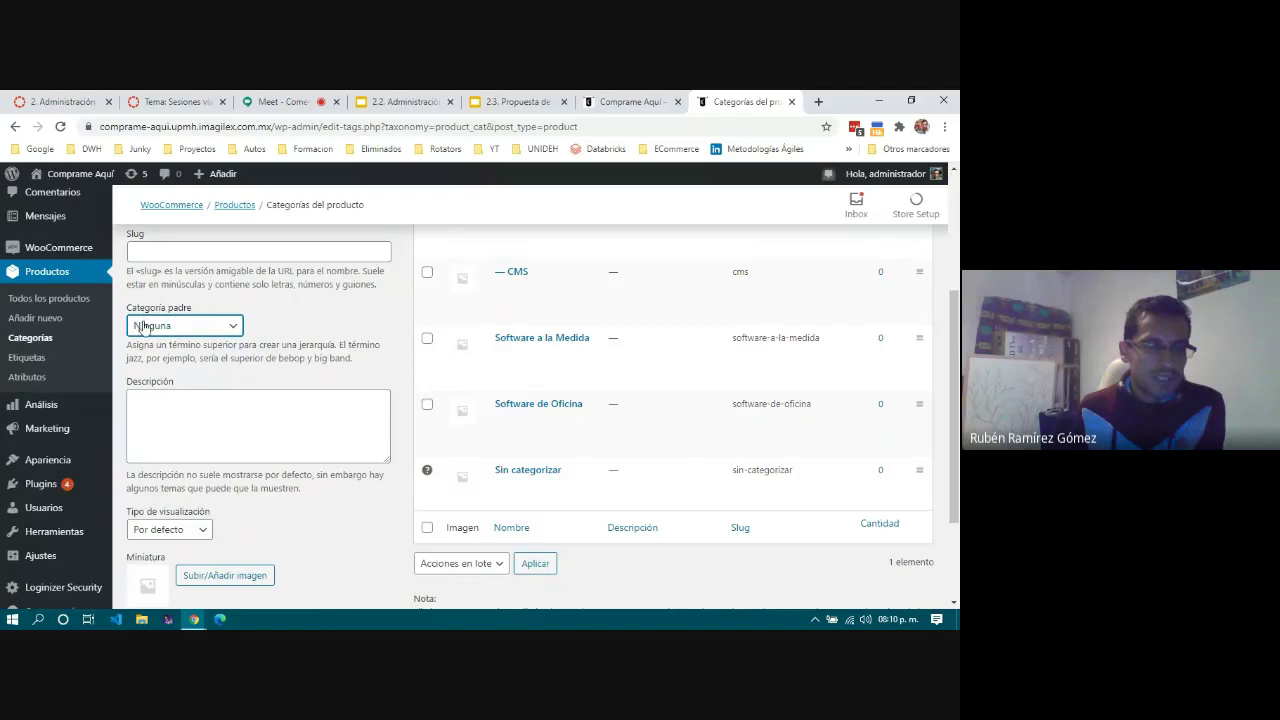
scroll(259, 423, "down", 3)
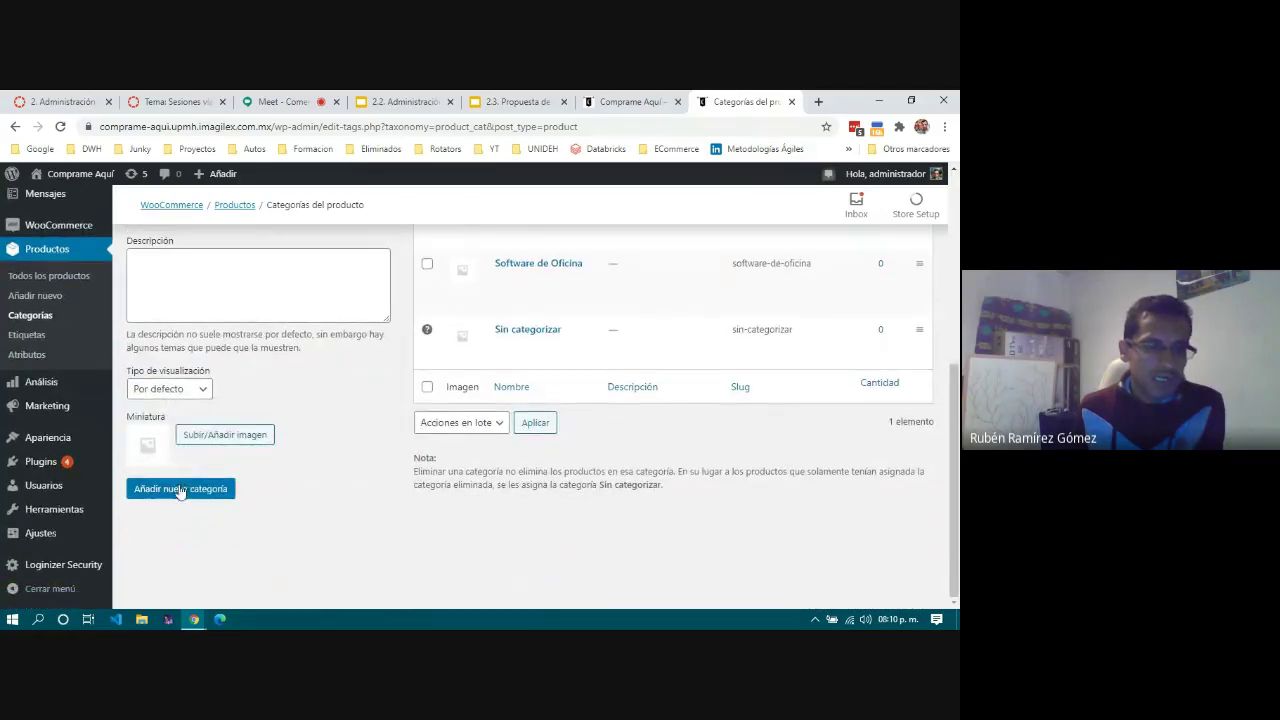
left_click(180, 489)
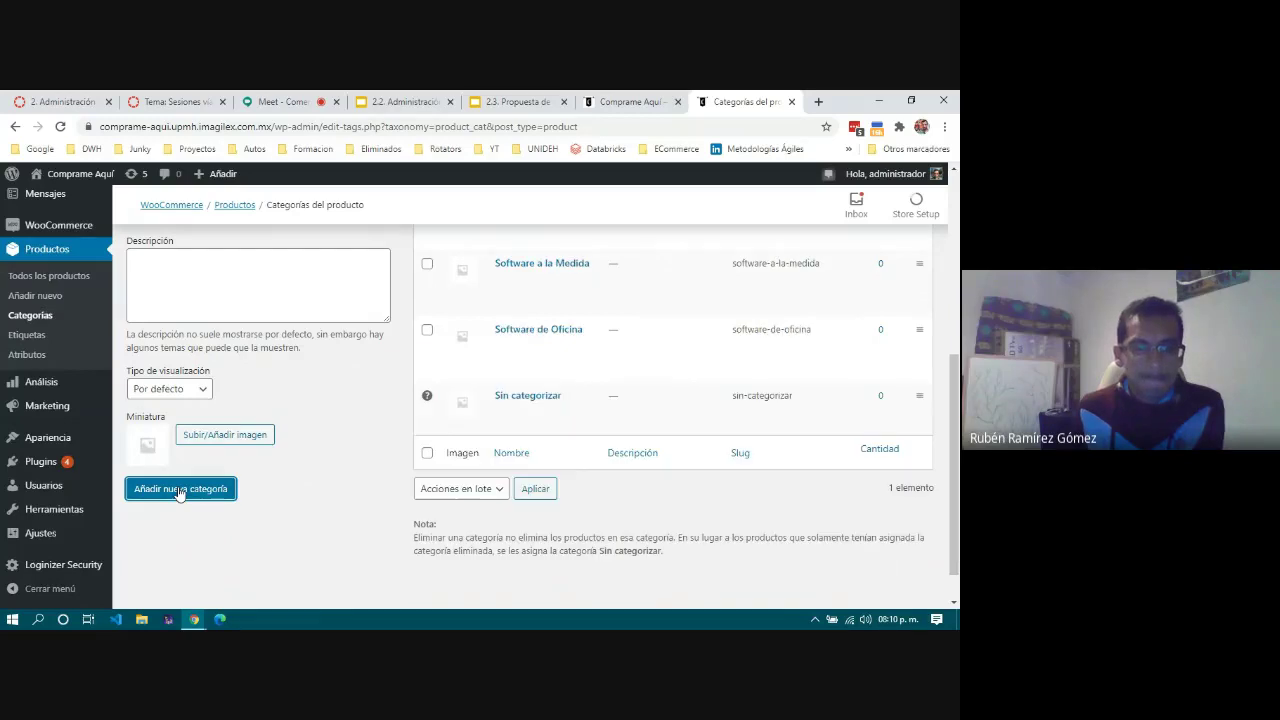
scroll(476, 395, "up", 3)
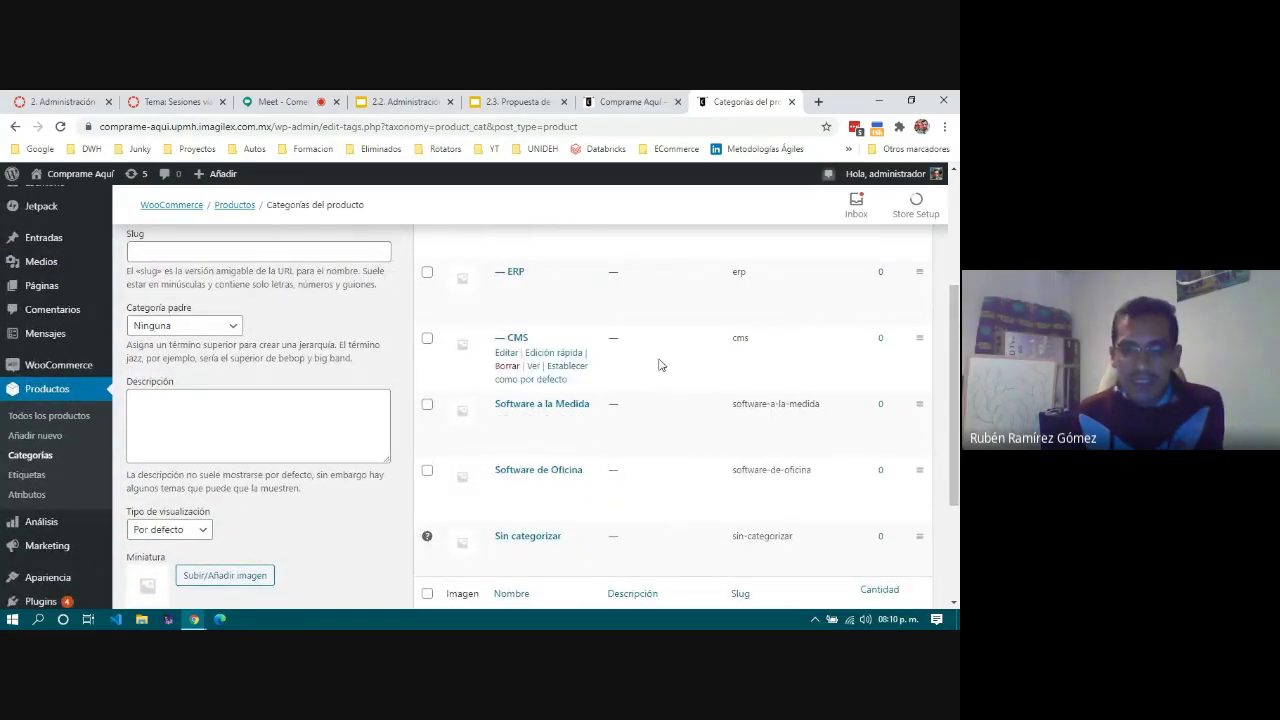
scroll(658, 365, "up", 1)
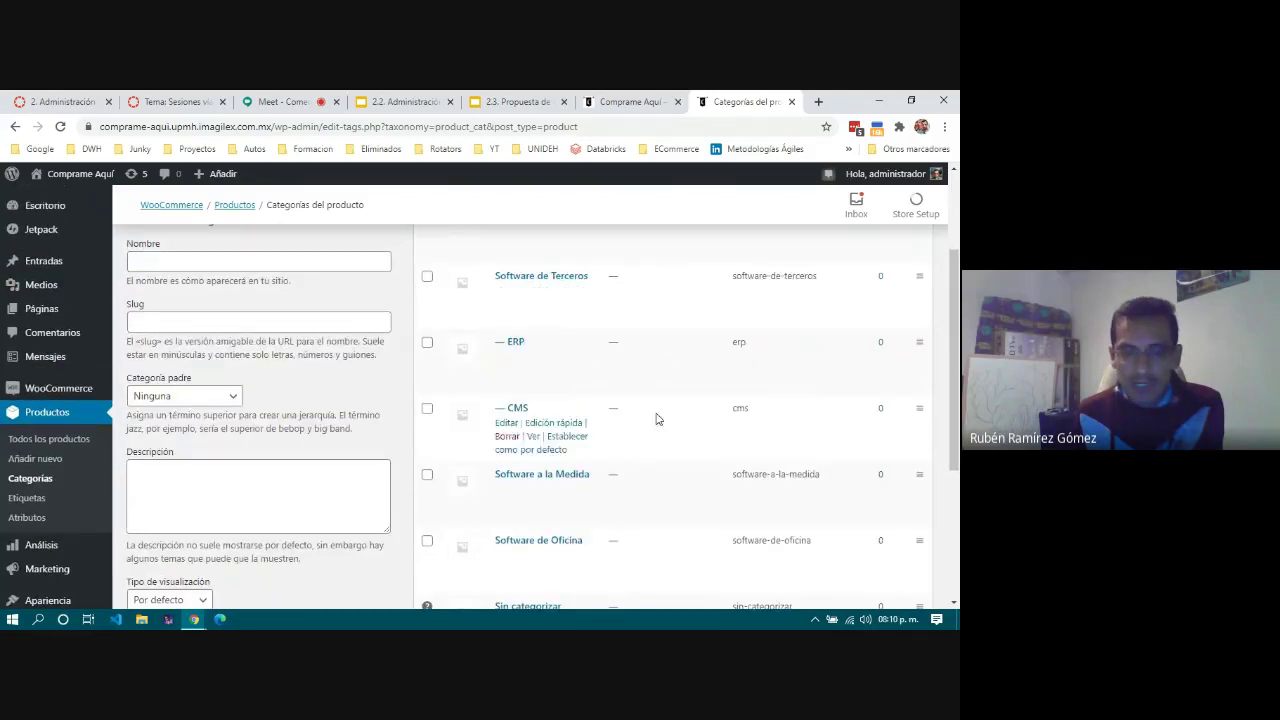
scroll(660, 480, "down", 3)
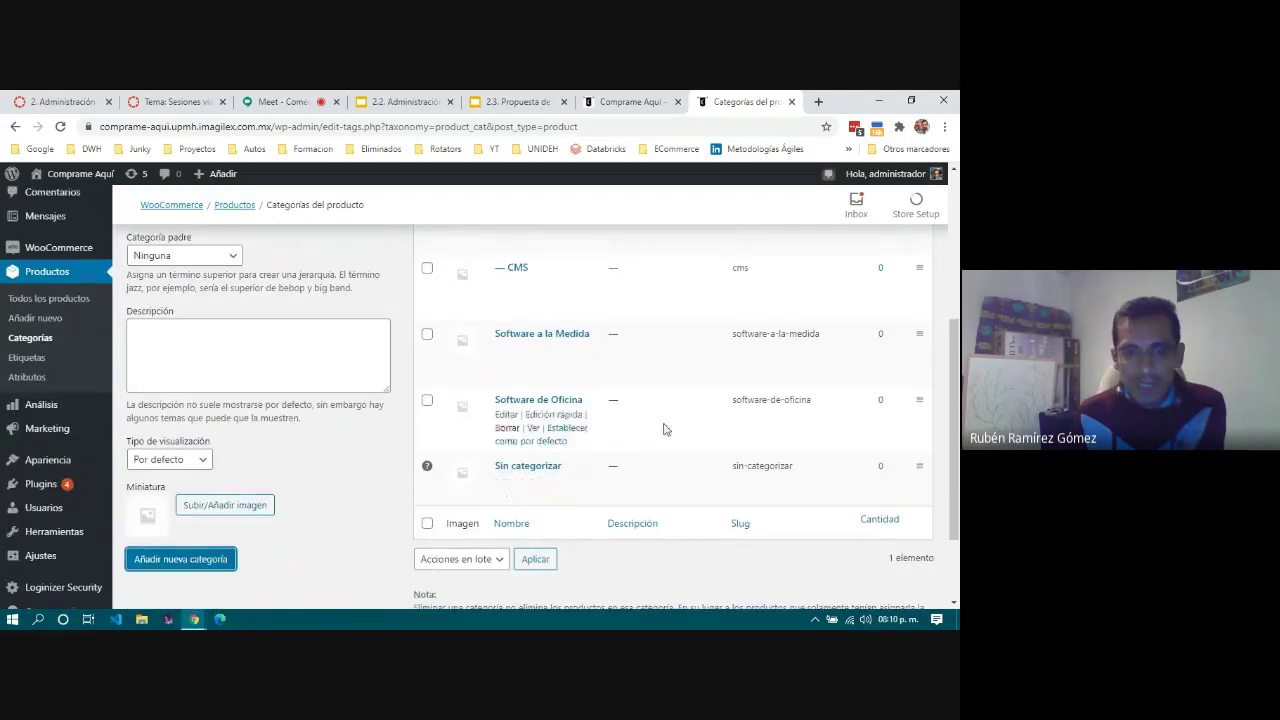
scroll(663, 425, "up", 5)
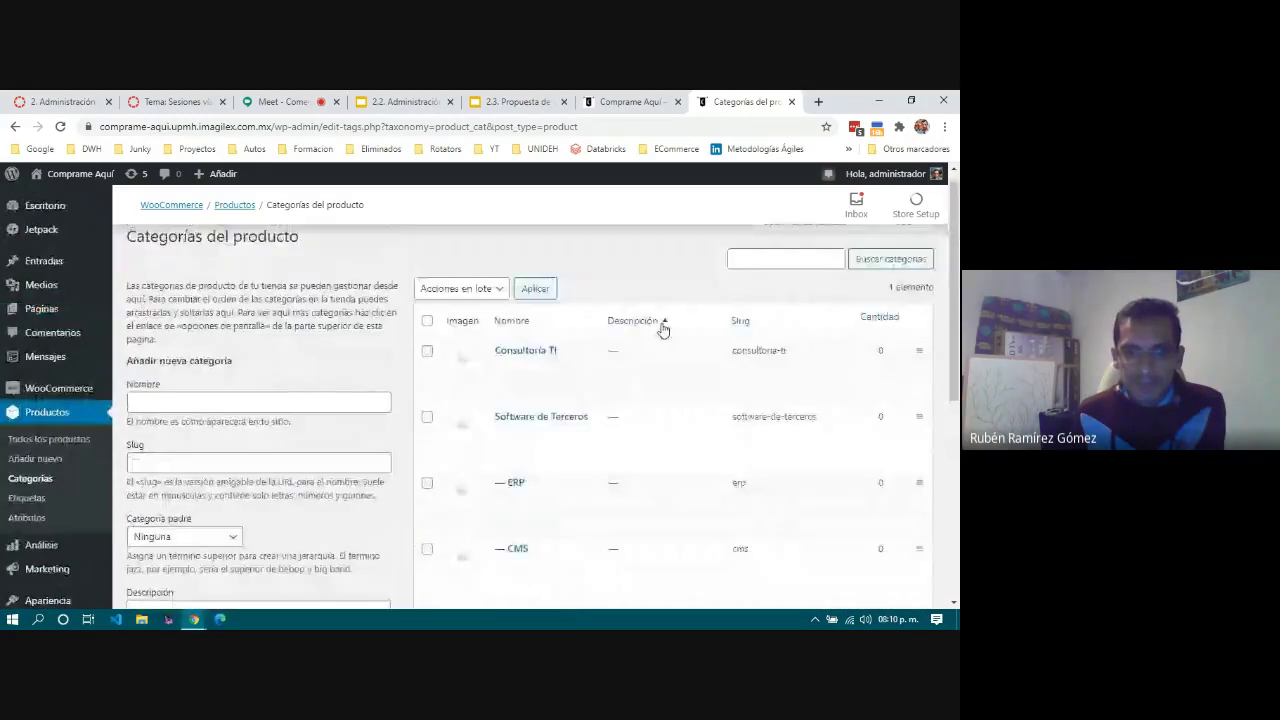
scroll(655, 420, "down", 1)
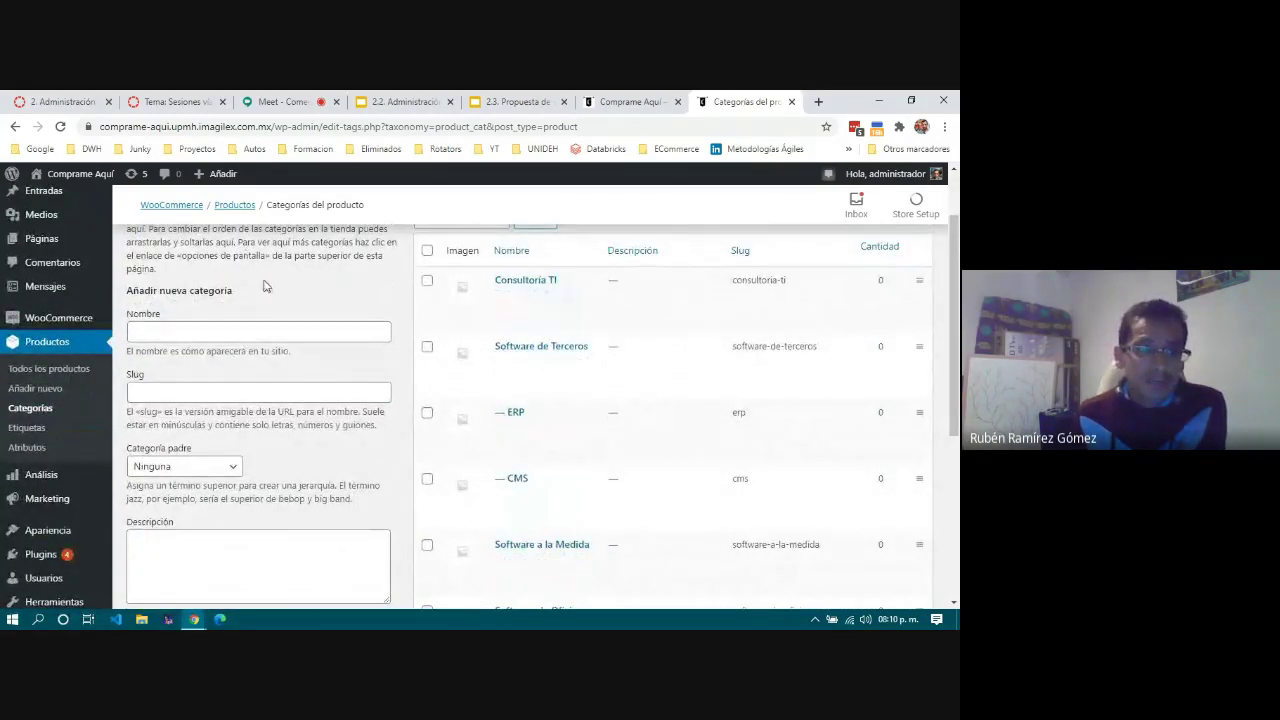
scroll(265, 287, "up", 1)
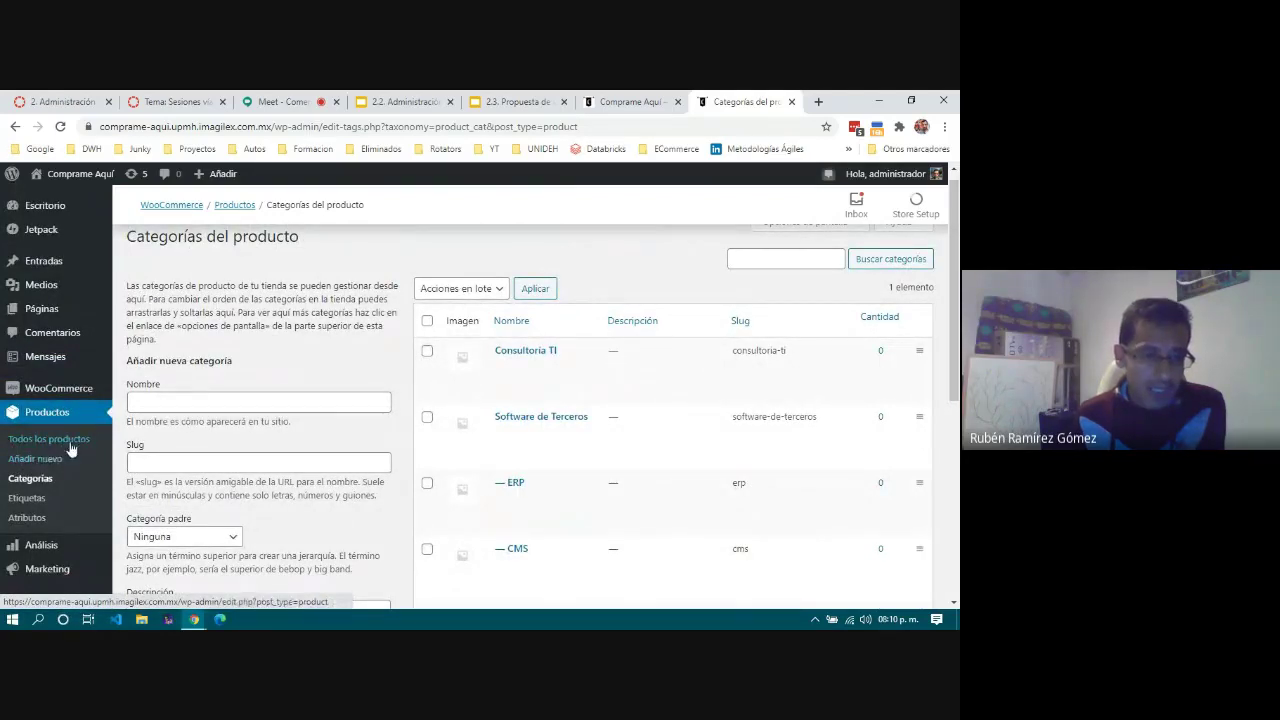
Step: Start creating a new product from the store's product list and dismiss the guide tip about the product name
left_click(51, 440)
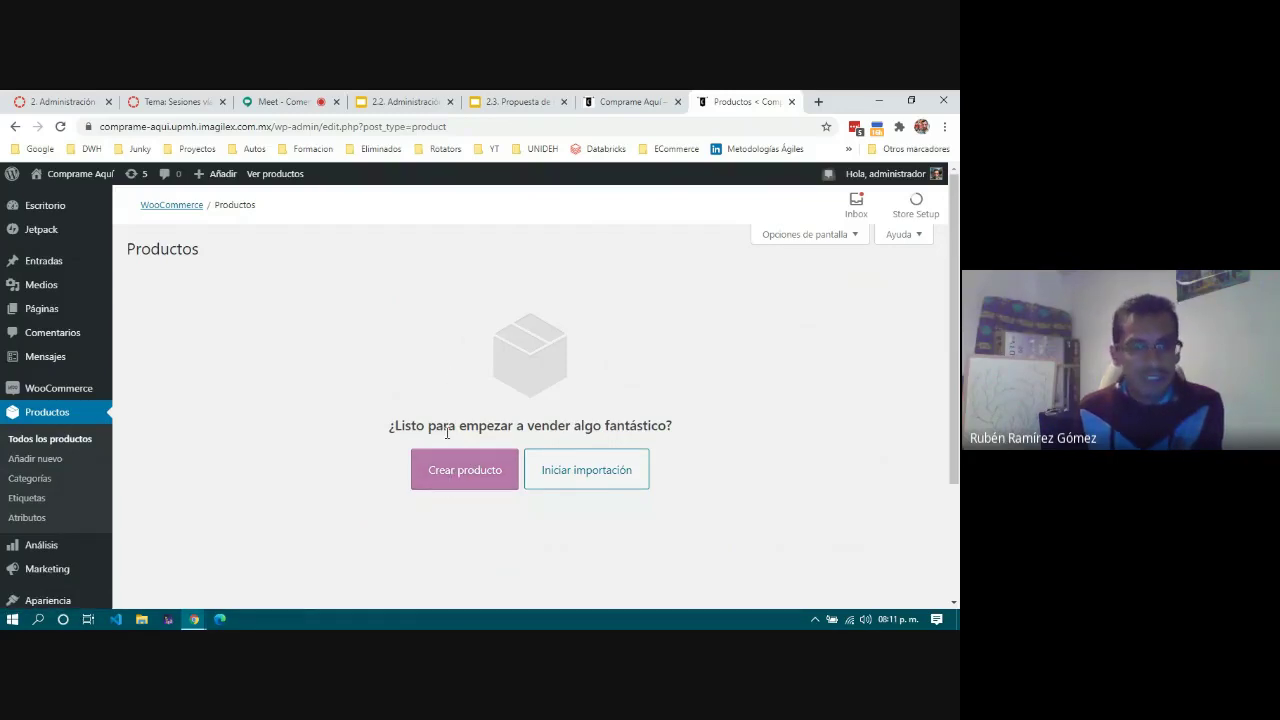
left_click(464, 470)
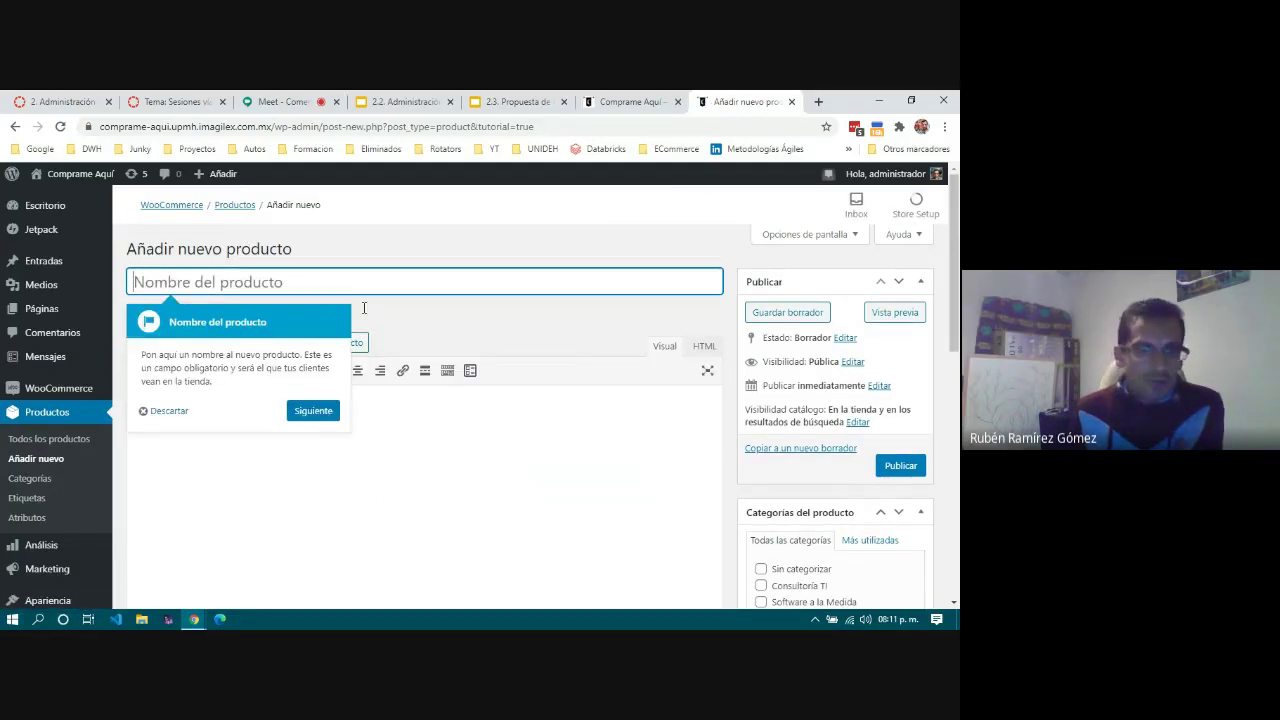
left_click(172, 410)
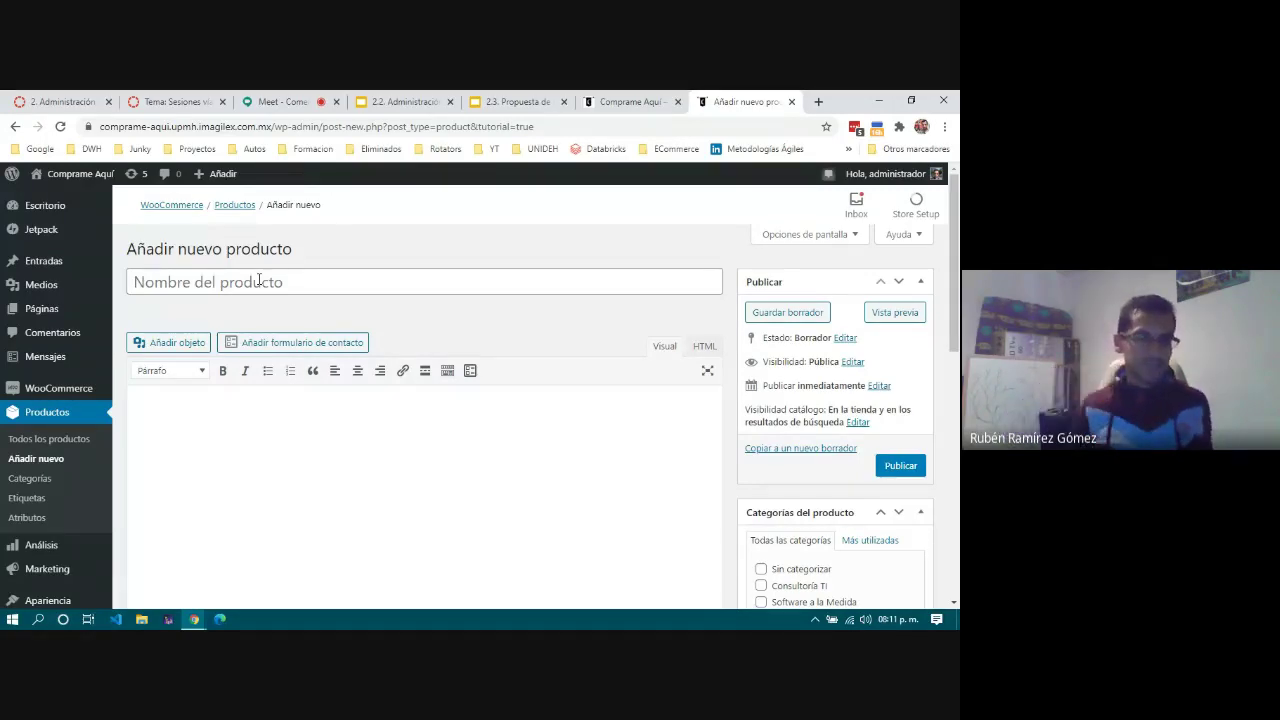
Step: Name the new product "Servicio de Instalación de Wordpress para Comercio Electrónico"
left_click(258, 280)
type("S")
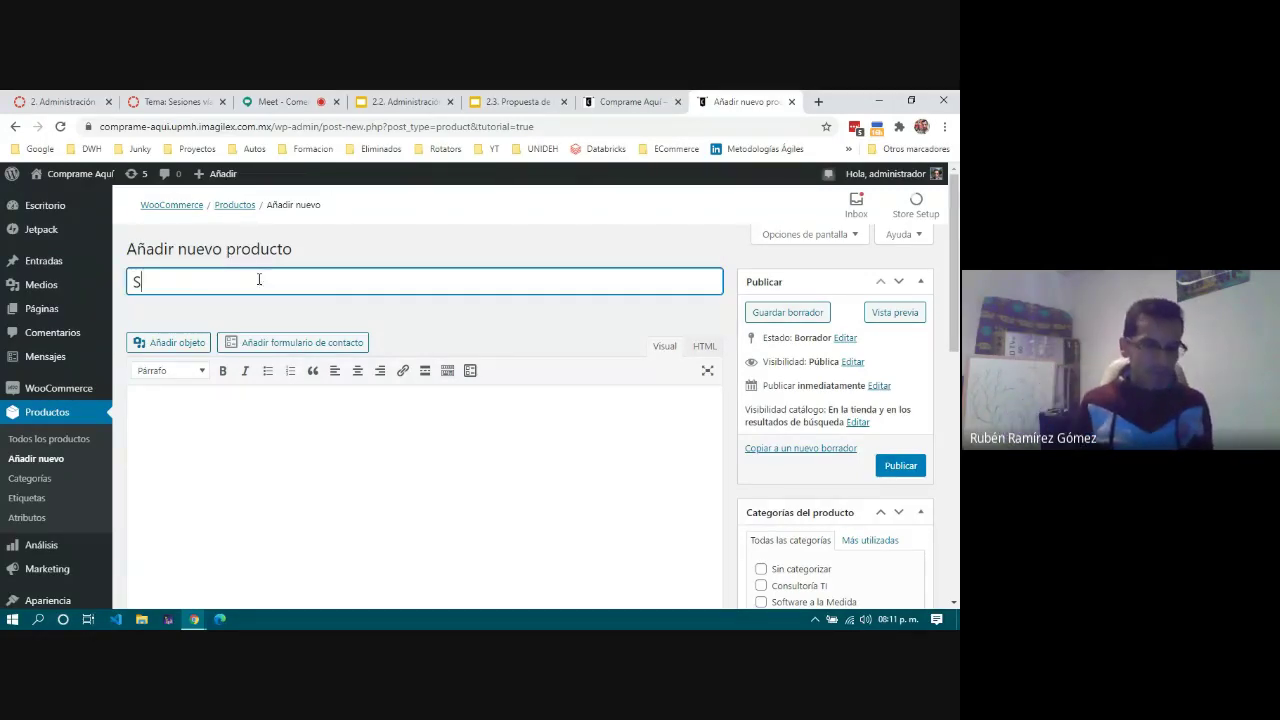
type("ervicio de Imns")
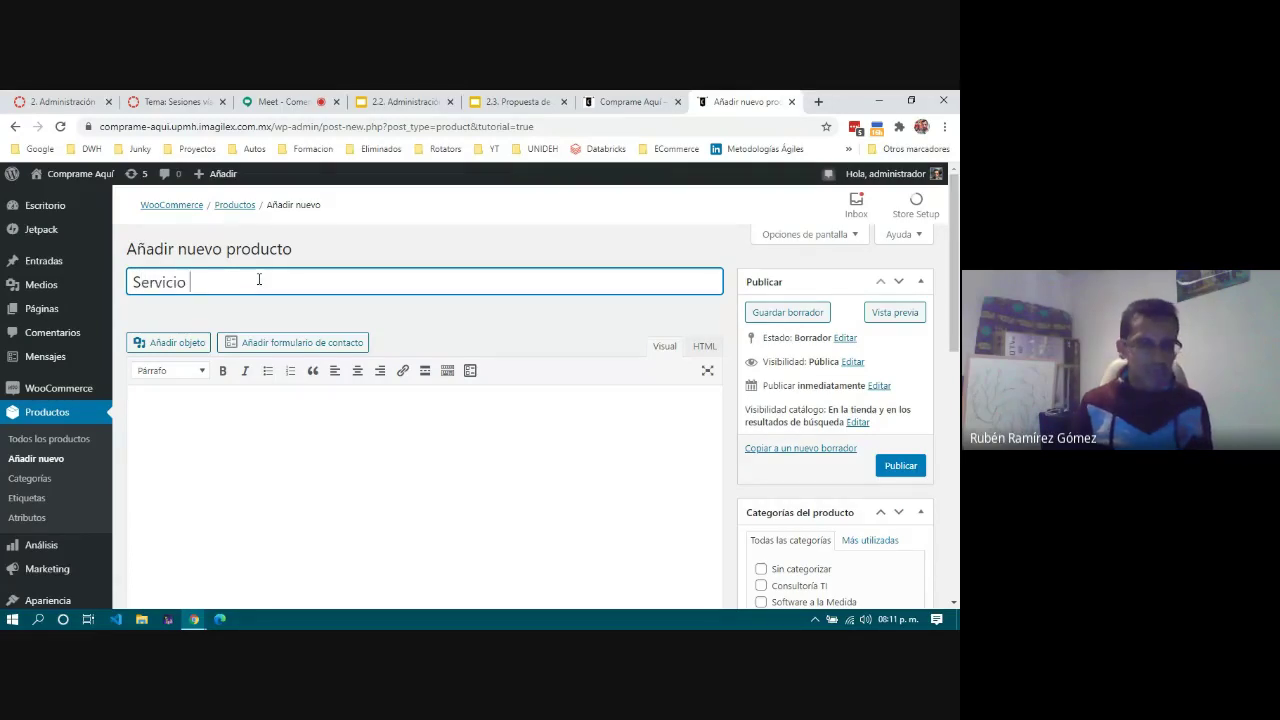
key("BackSpace")
key("BackSpace")
type("nstalación de Wordpress para")
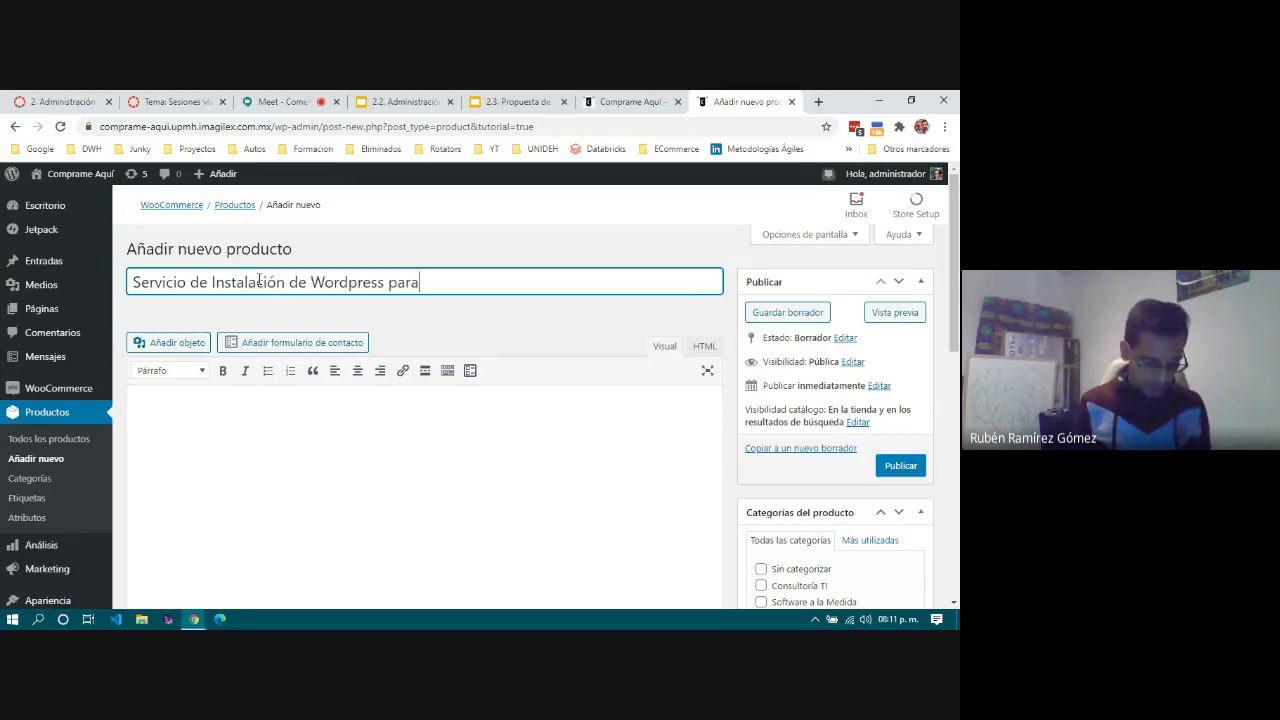
type(" Comercio Electrónico")
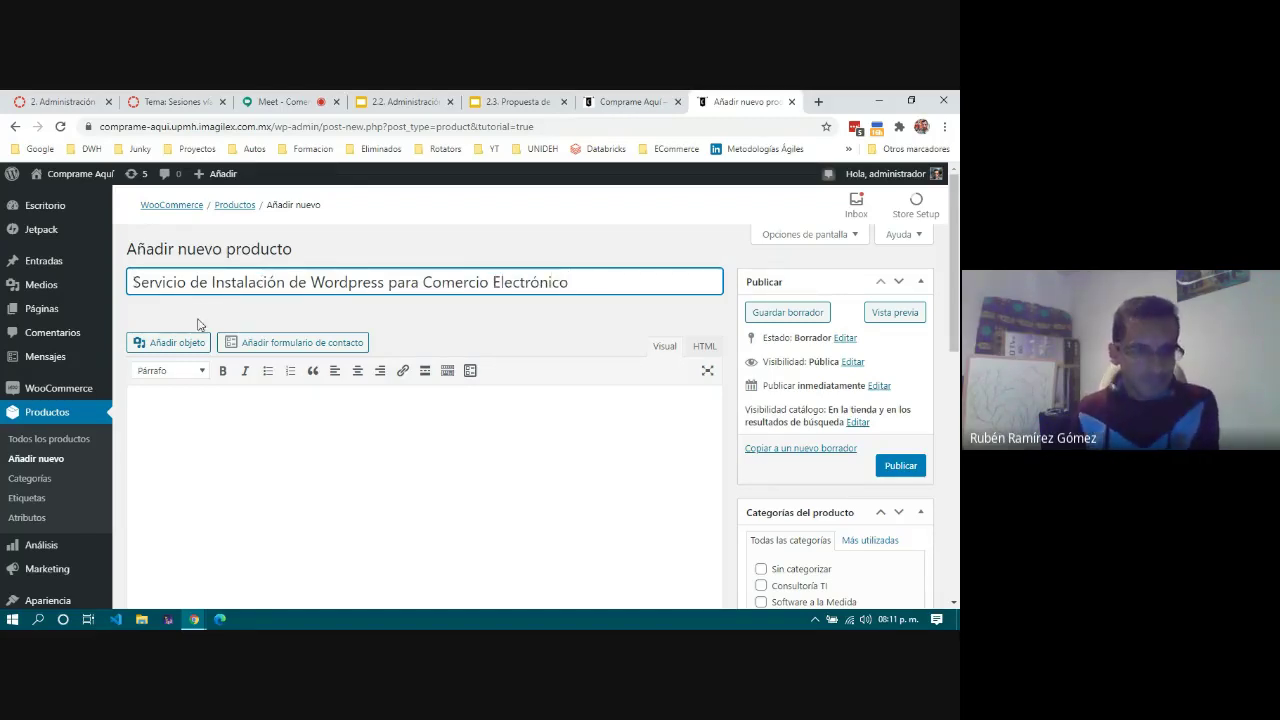
Step: Write the description "Instalación de Wordpress para que lleves a cabo la administración de una tienda electrónica, desde la presentación de productos hasta la venta y cobro."
left_click(308, 403)
scroll(308, 400, "down", 2)
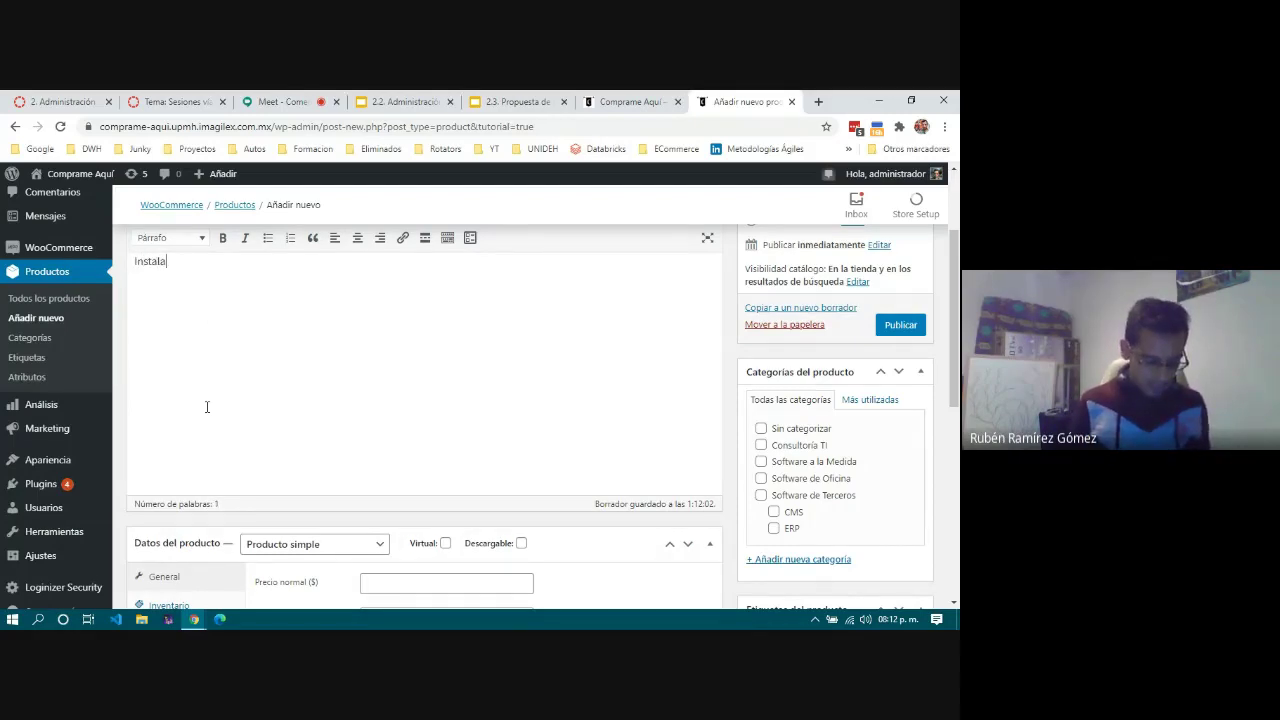
type("ción de Wordpress")
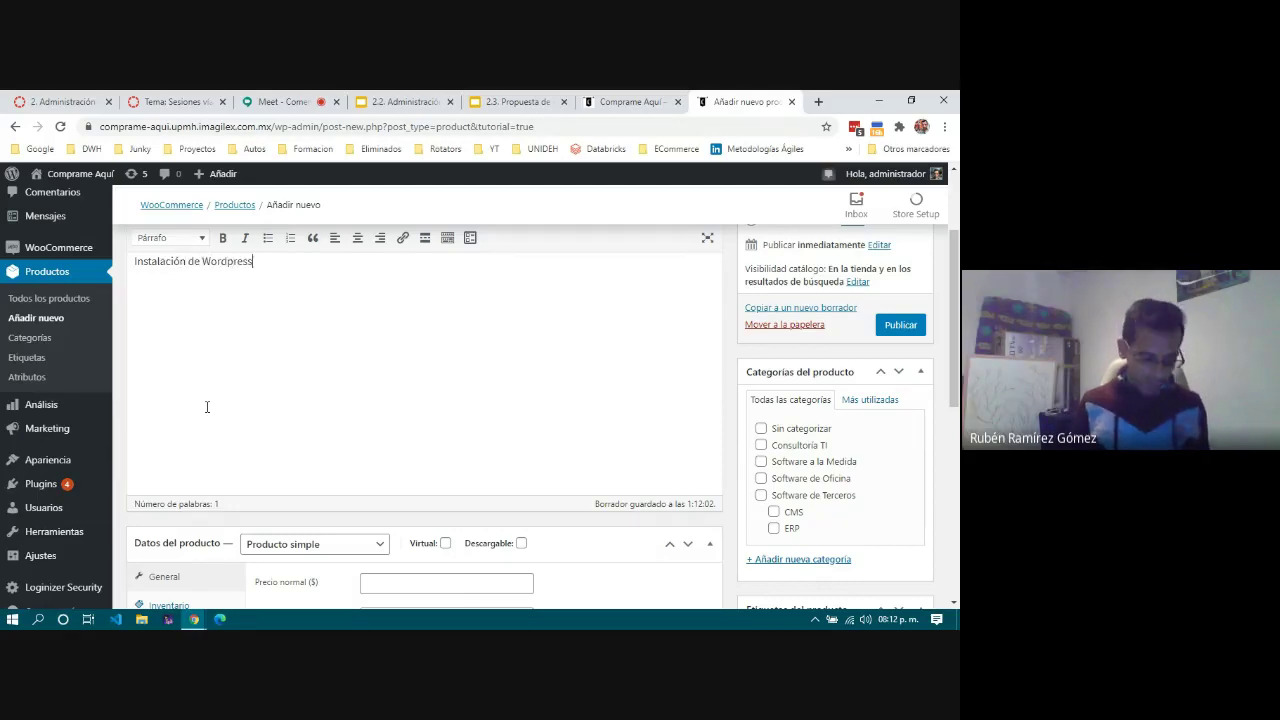
type(" para que lleves a ca")
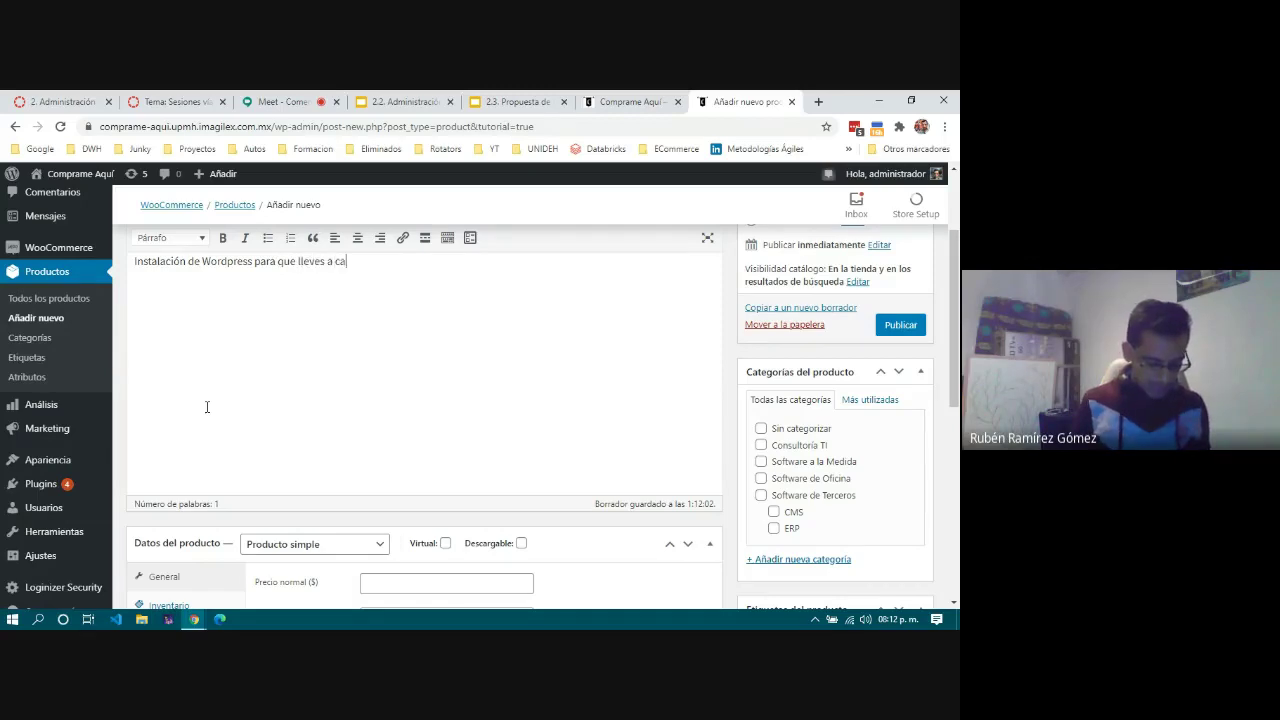
type("bo la administración de una tie")
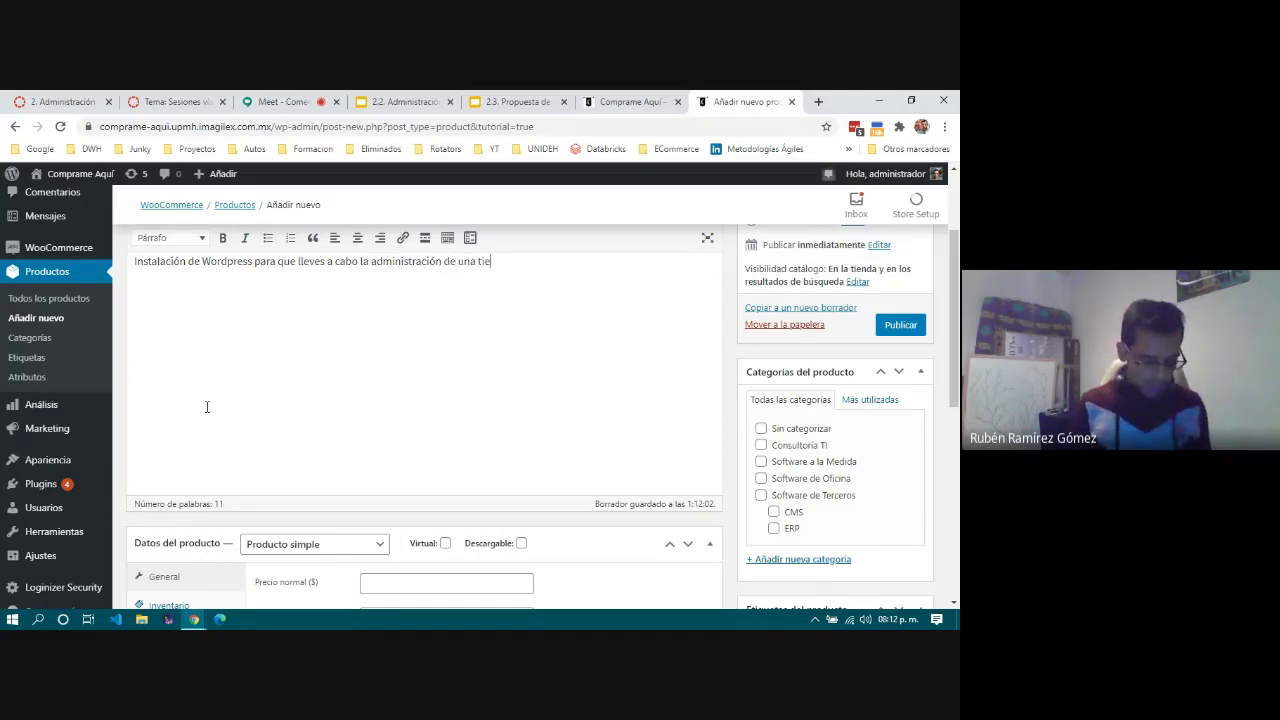
type("nica, desde la")
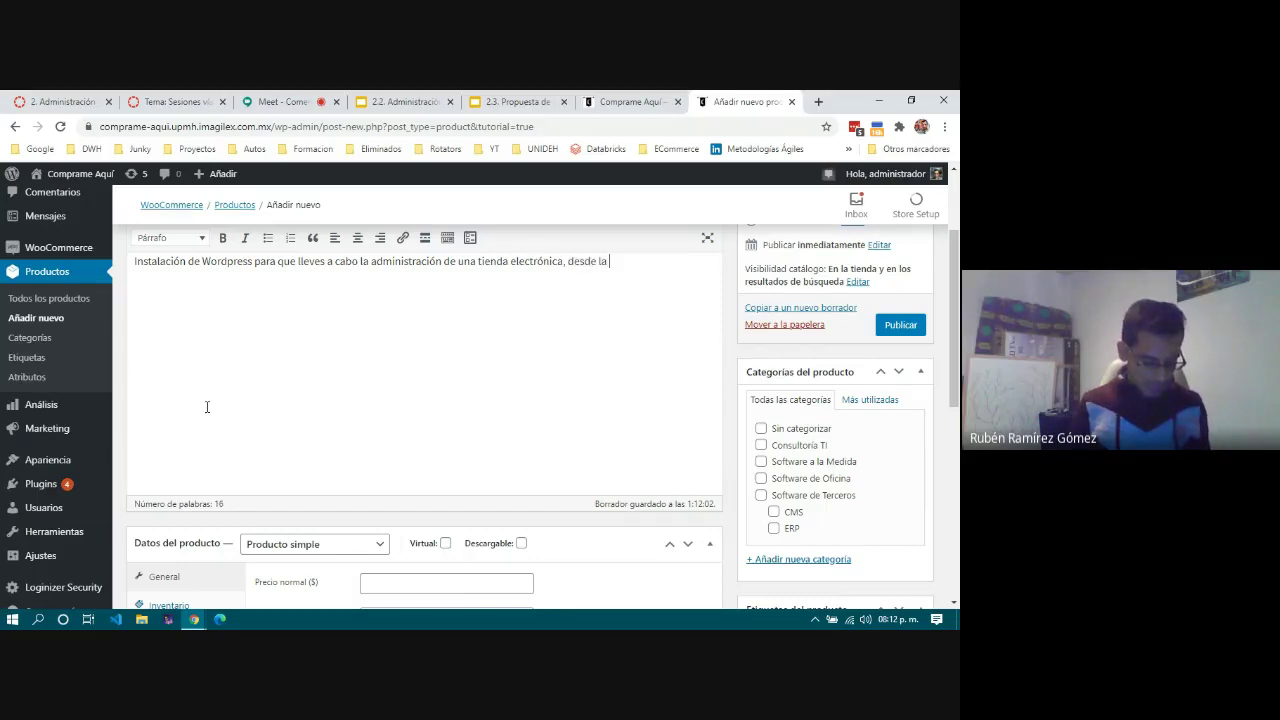
type(" presentación de produc")
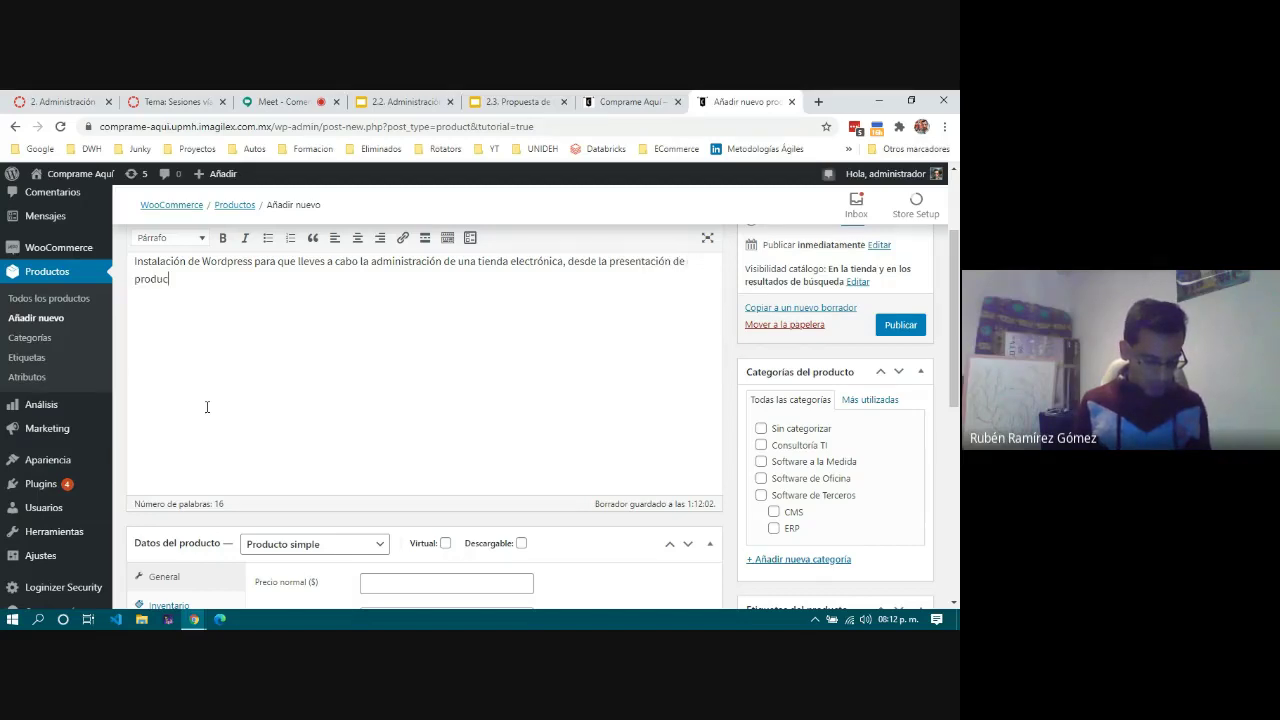
type("tos hasta")
type("la ")
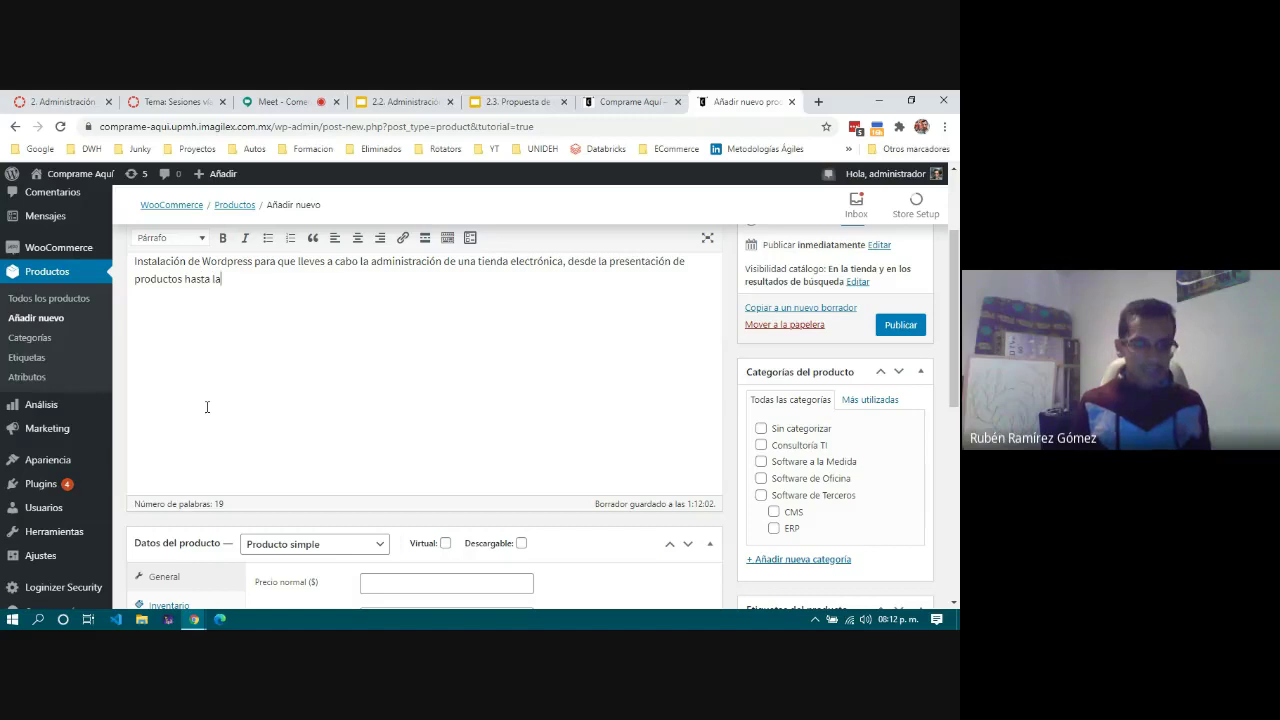
type("venta")
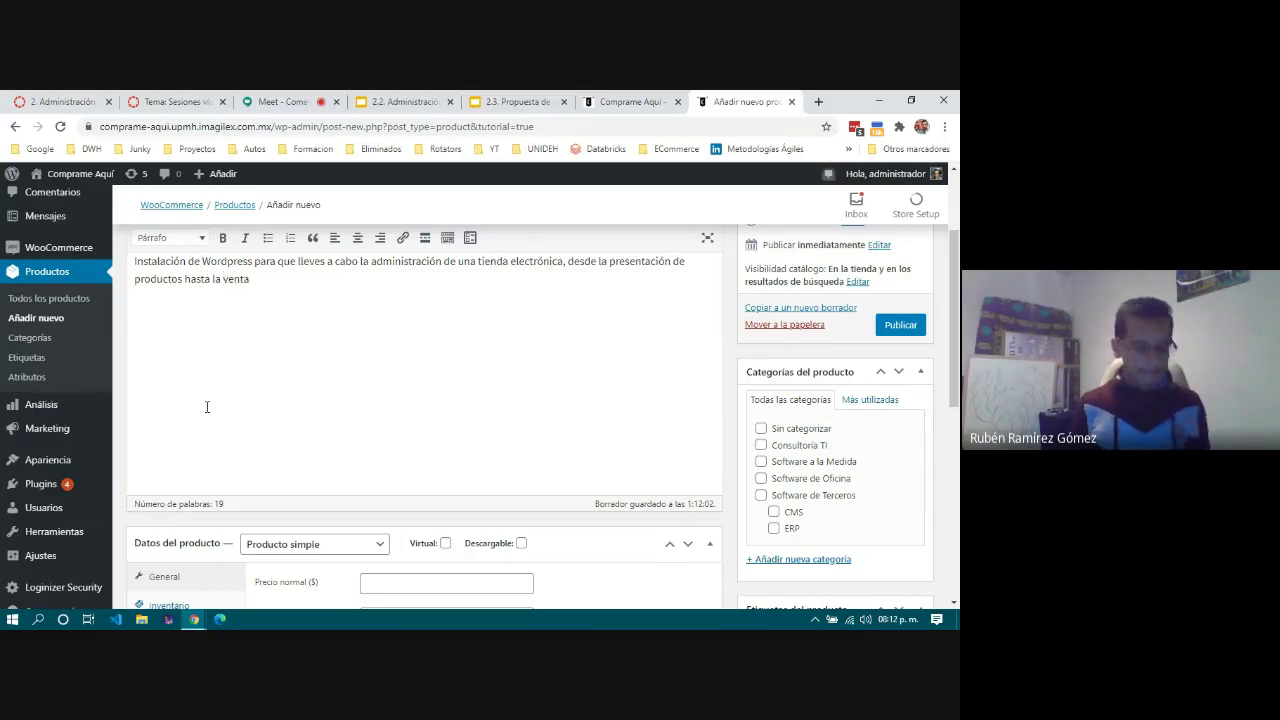
type(" y cobro.  ")
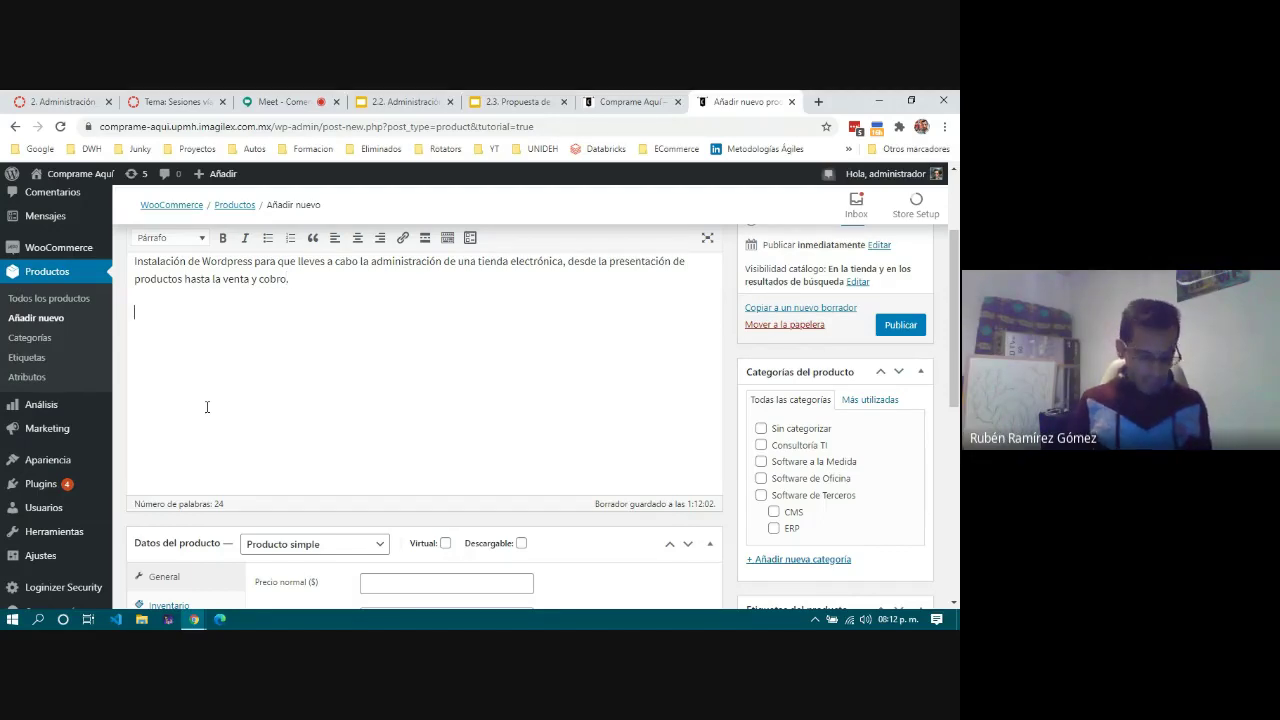
Step: Add an "Incluye:" line below the description paragraph and start a numbered list with "Instalación de wordpress"
type("Imnst")
key("BackSpace")
key("BackSpace")
key("BackSpace")
key("BackSpace")
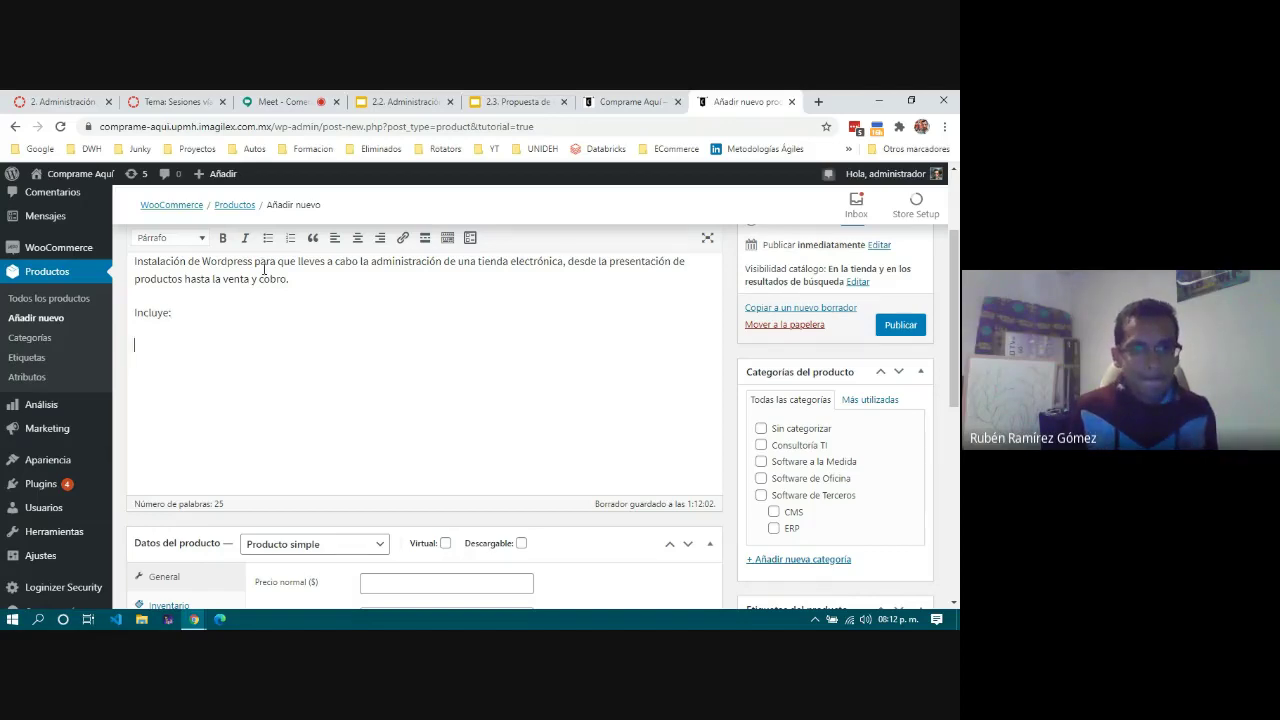
left_click(290, 238)
type("Instalación de wordpress ")
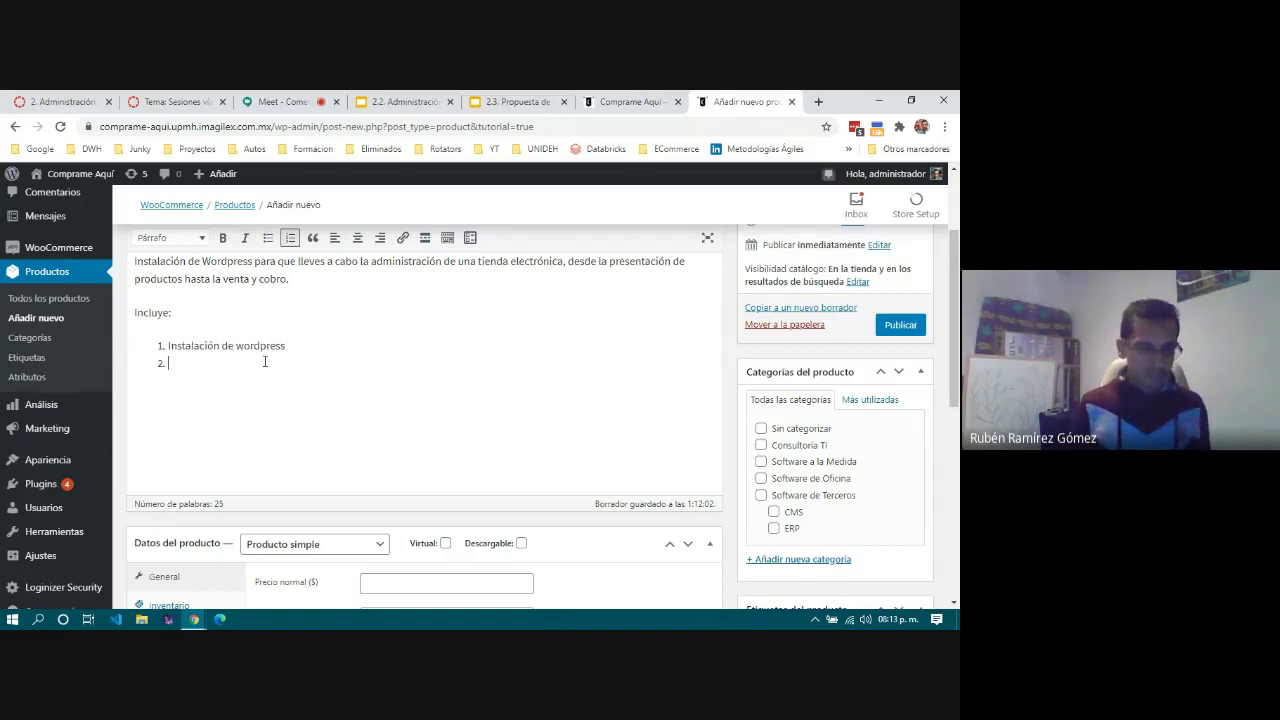
Step: Enter "Instalación de plug-in WooCommerce" as the second item of the numbered list
type("IOnst")
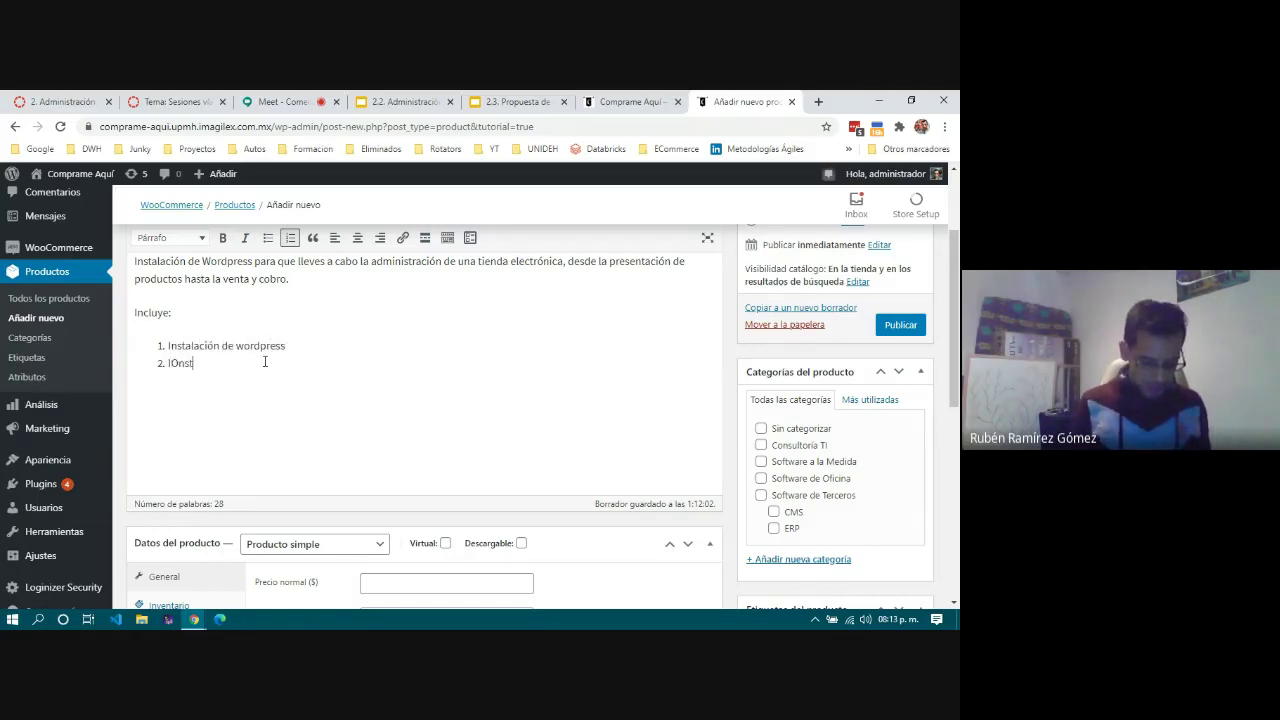
type("la")
key("BackSpace")
key("BackSpace")
key("BackSpace")
key("BackSpace")
key("BackSpace")
key("BackSpace")
key("BackSpace")
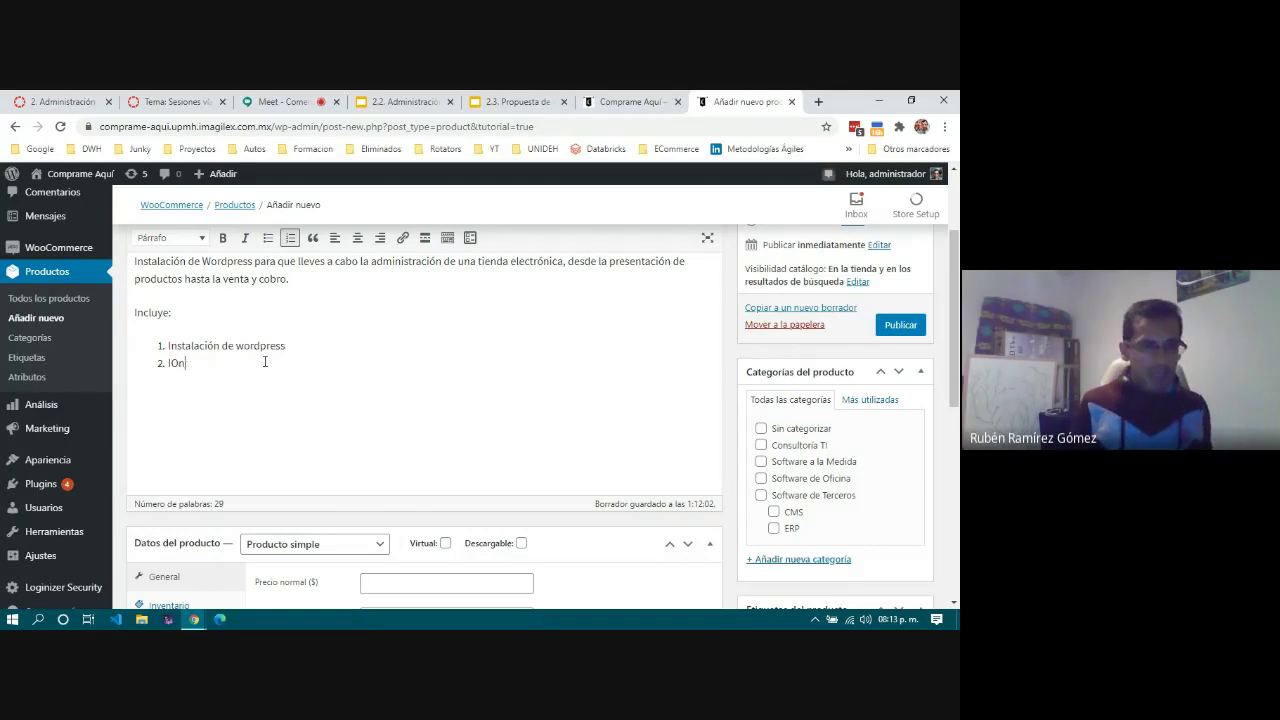
type("nstal")
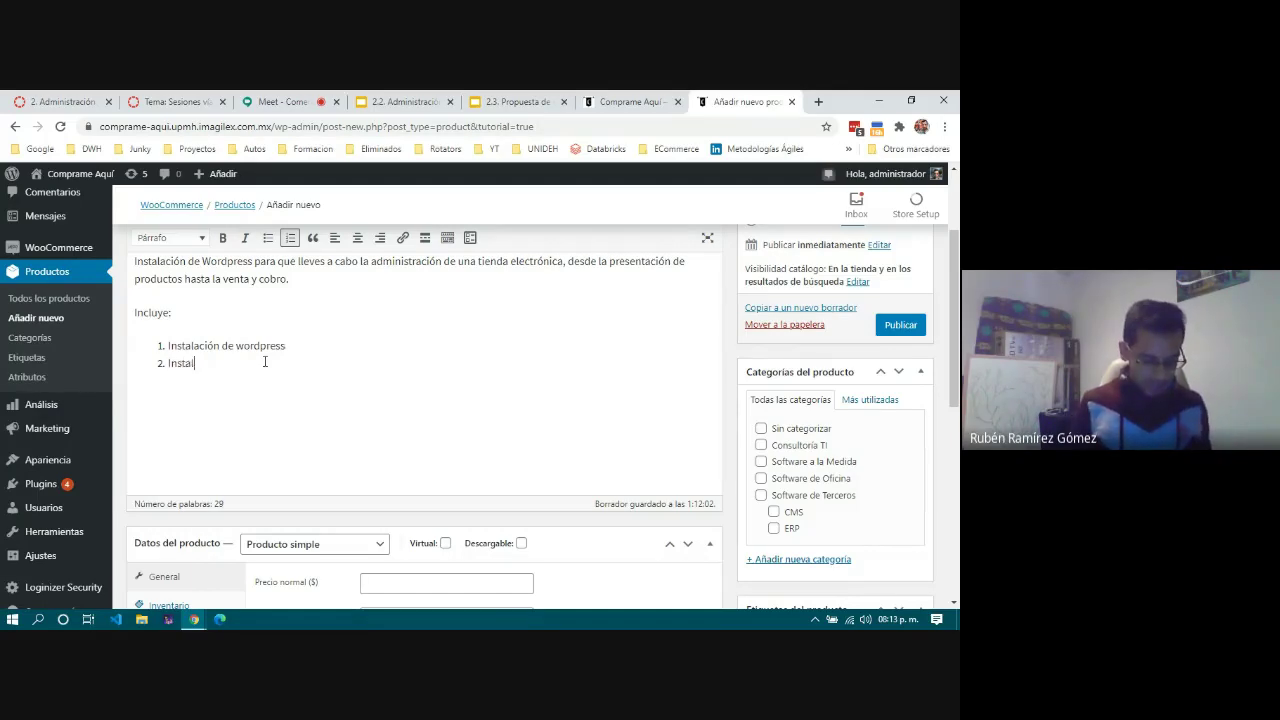
type("ación de plug")
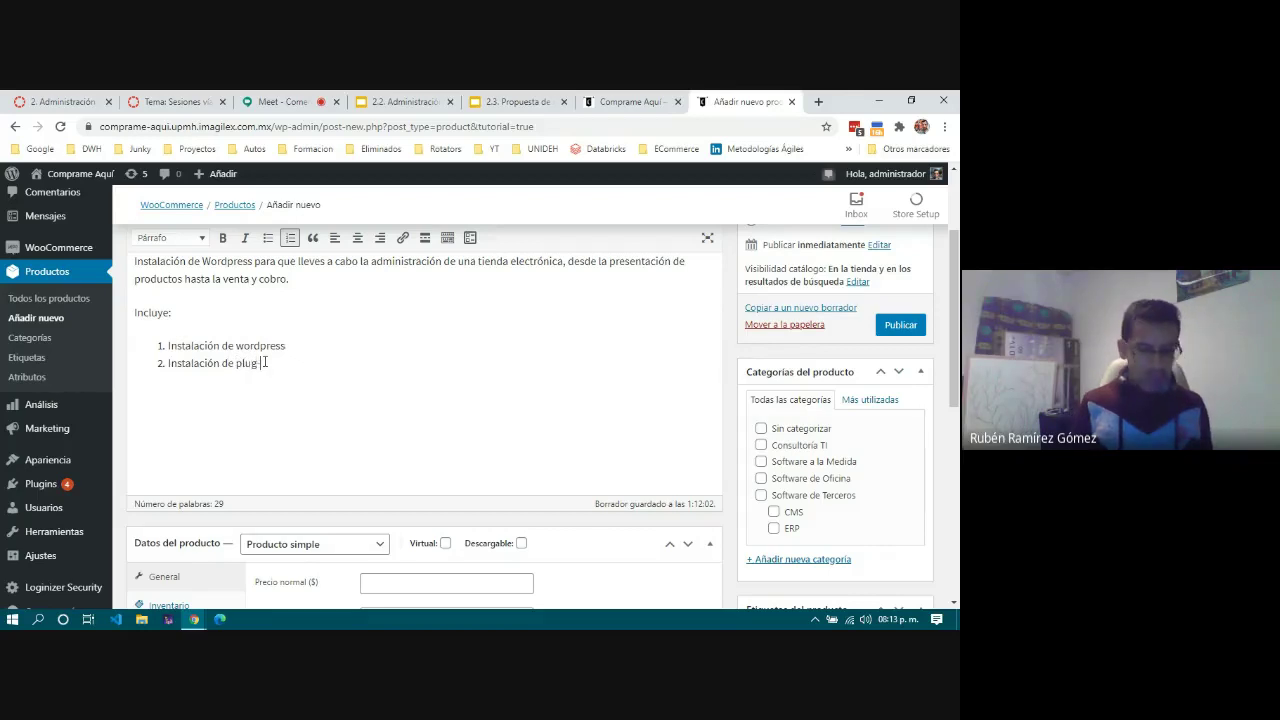
type("-in WooCommerce")
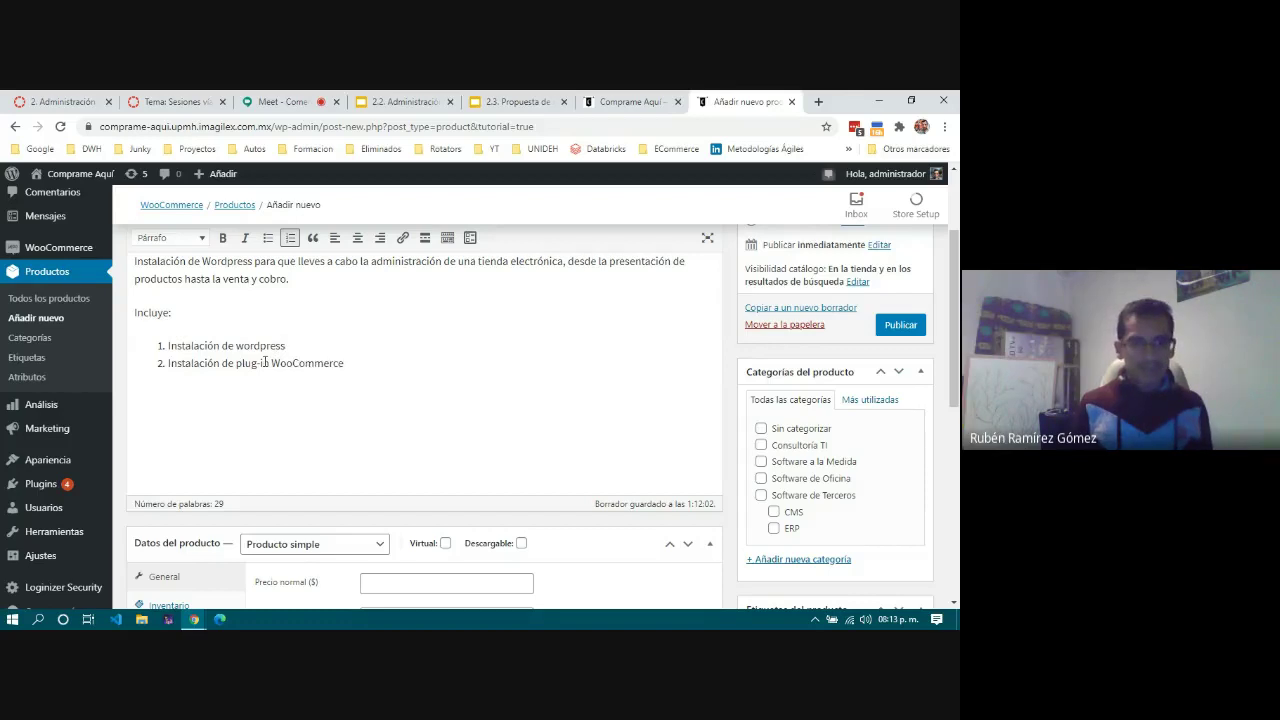
Step: Add "Personalización Básica de la Tienda" as the third item of the numbered list
type(" 3. Persona")
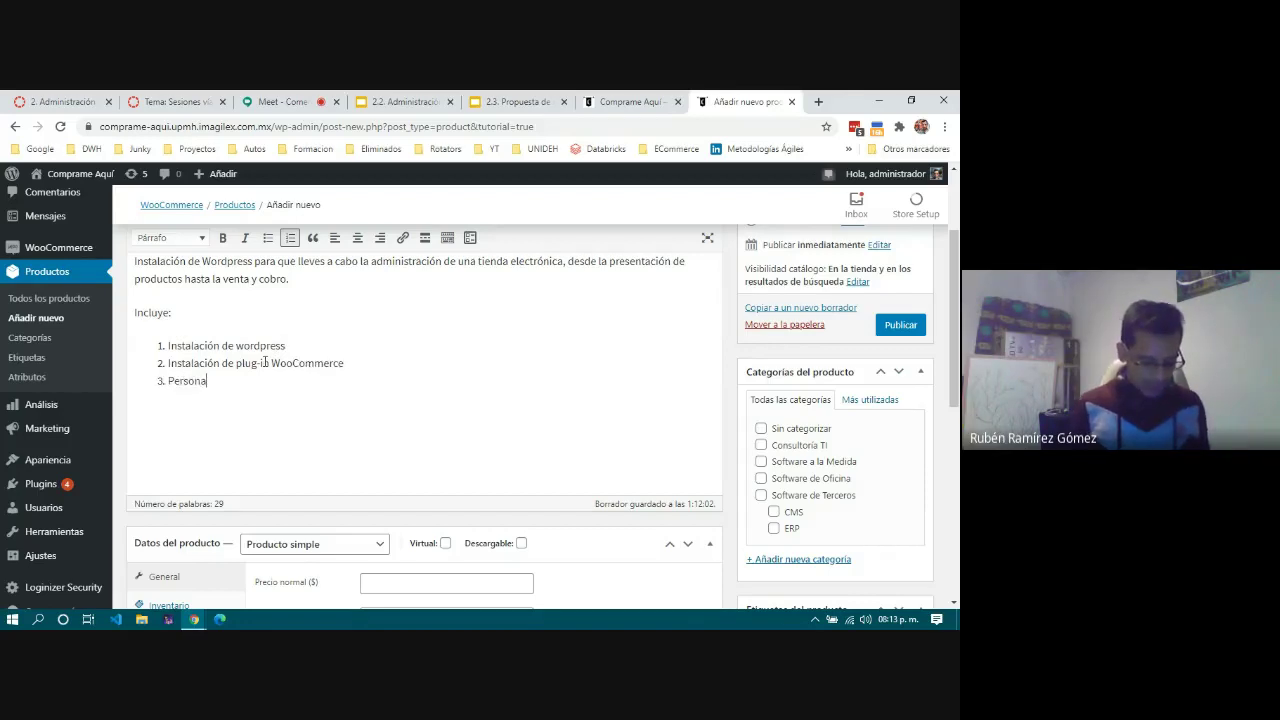
type("lización")
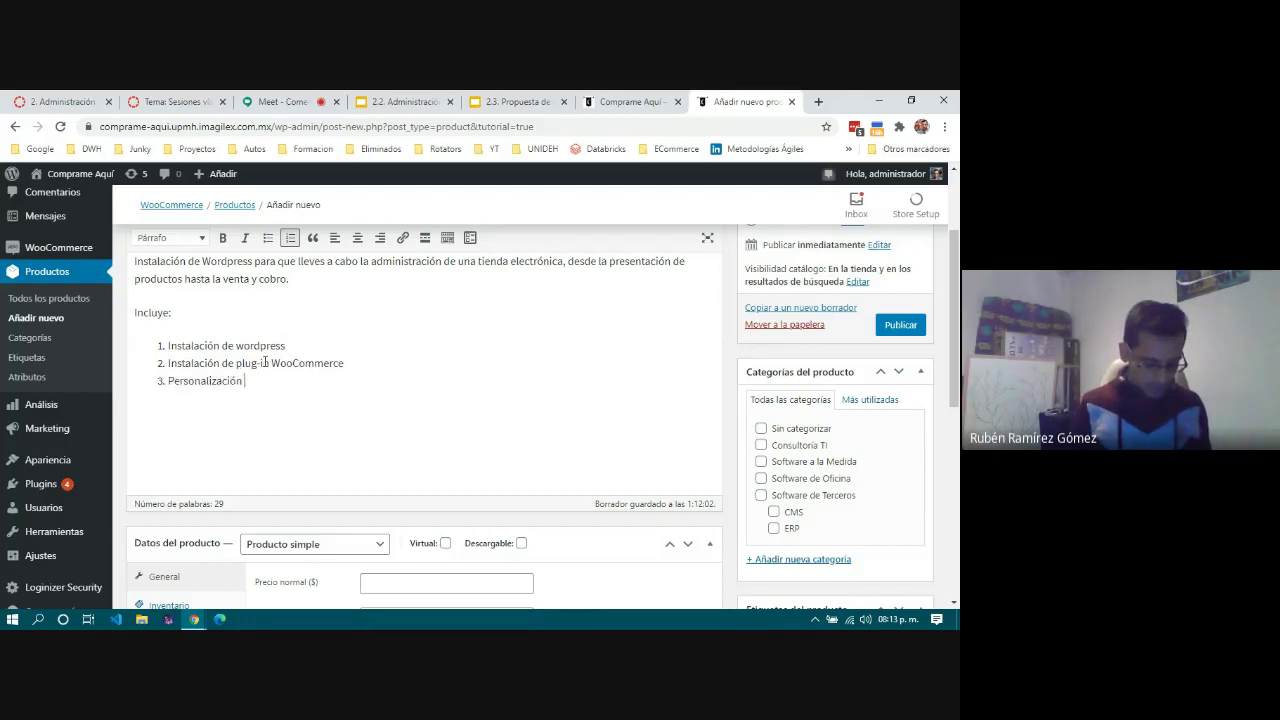
type(" Básica de la Tie")
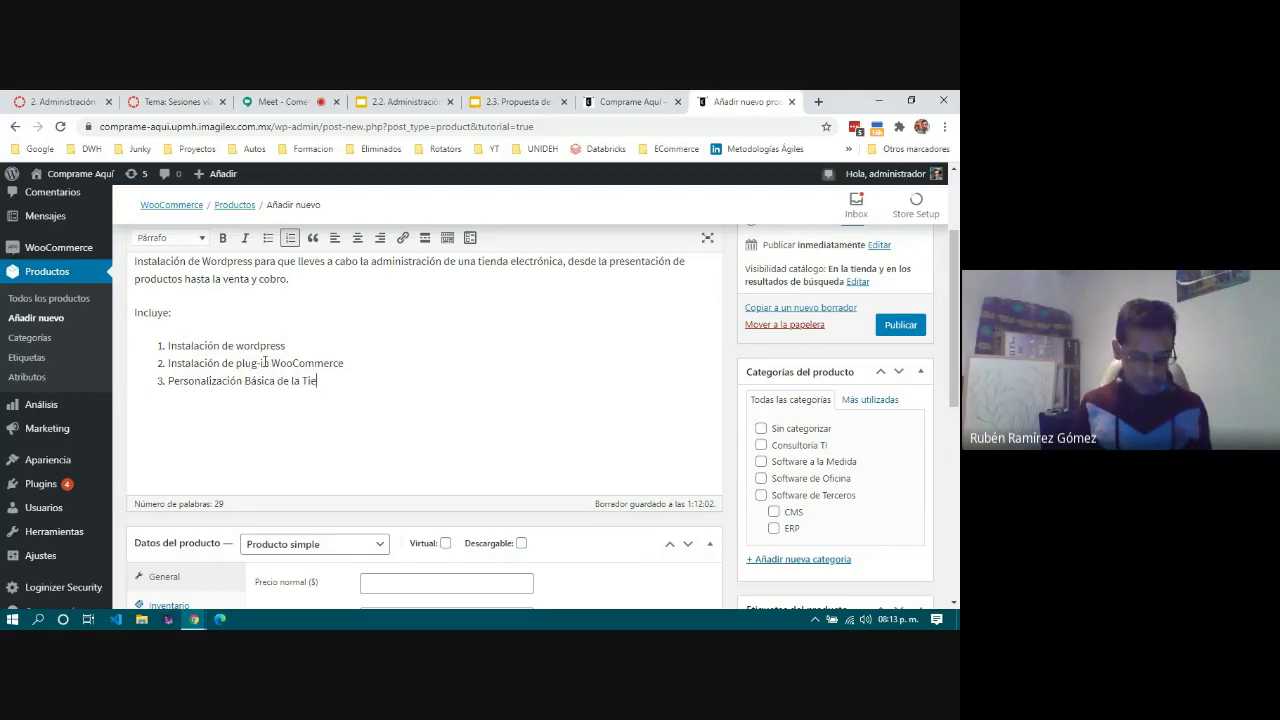
type("nda")
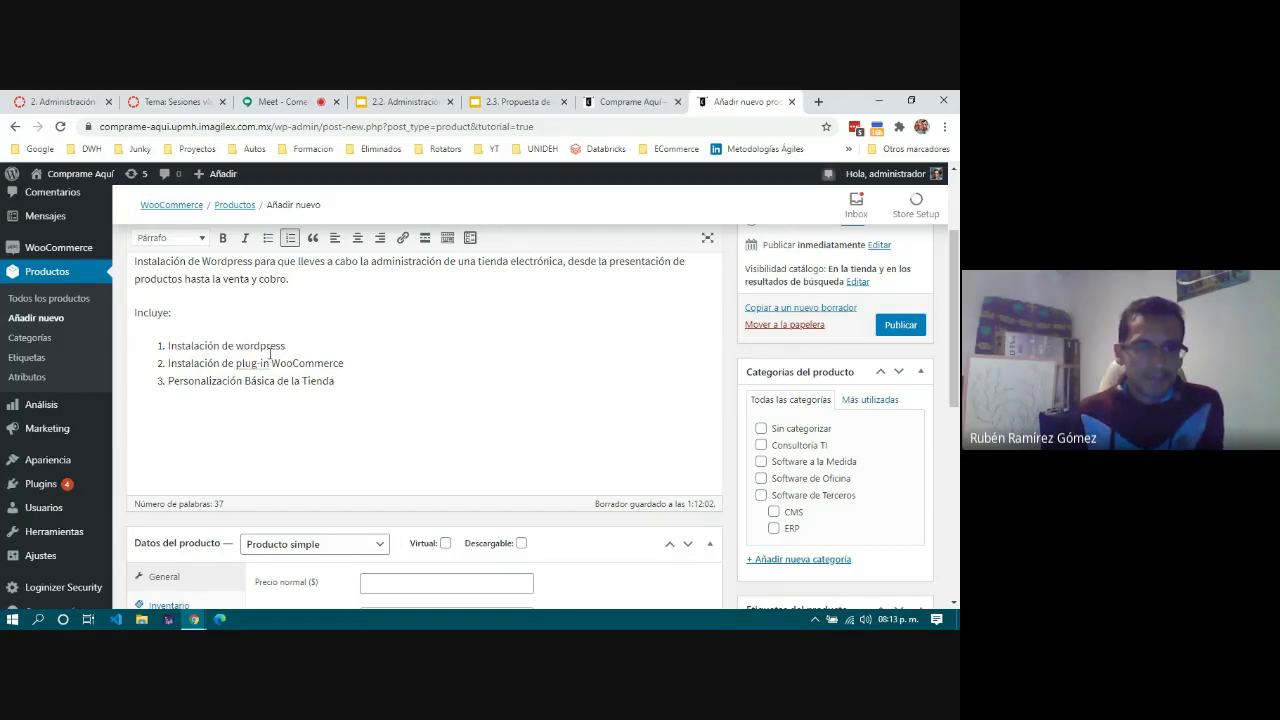
scroll(268, 358, "up", 1)
scroll(270, 355, "down", 4)
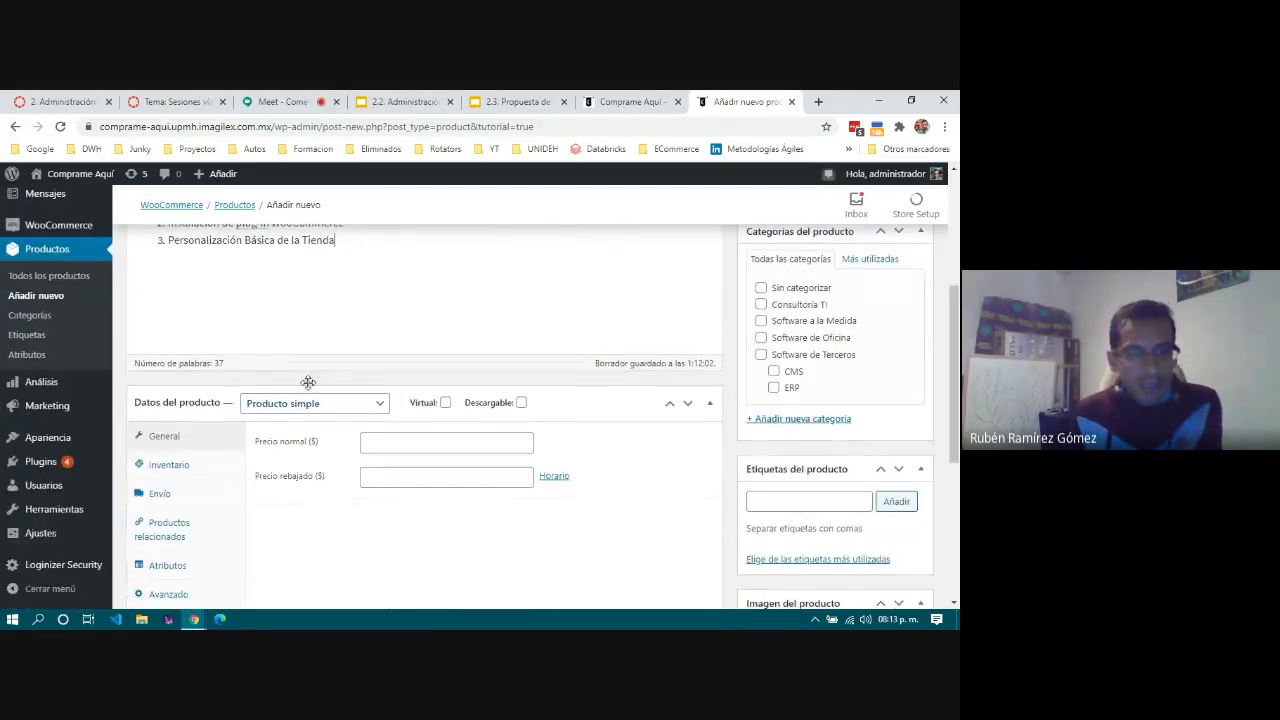
scroll(323, 360, "up", 3)
scroll(323, 357, "up", 1)
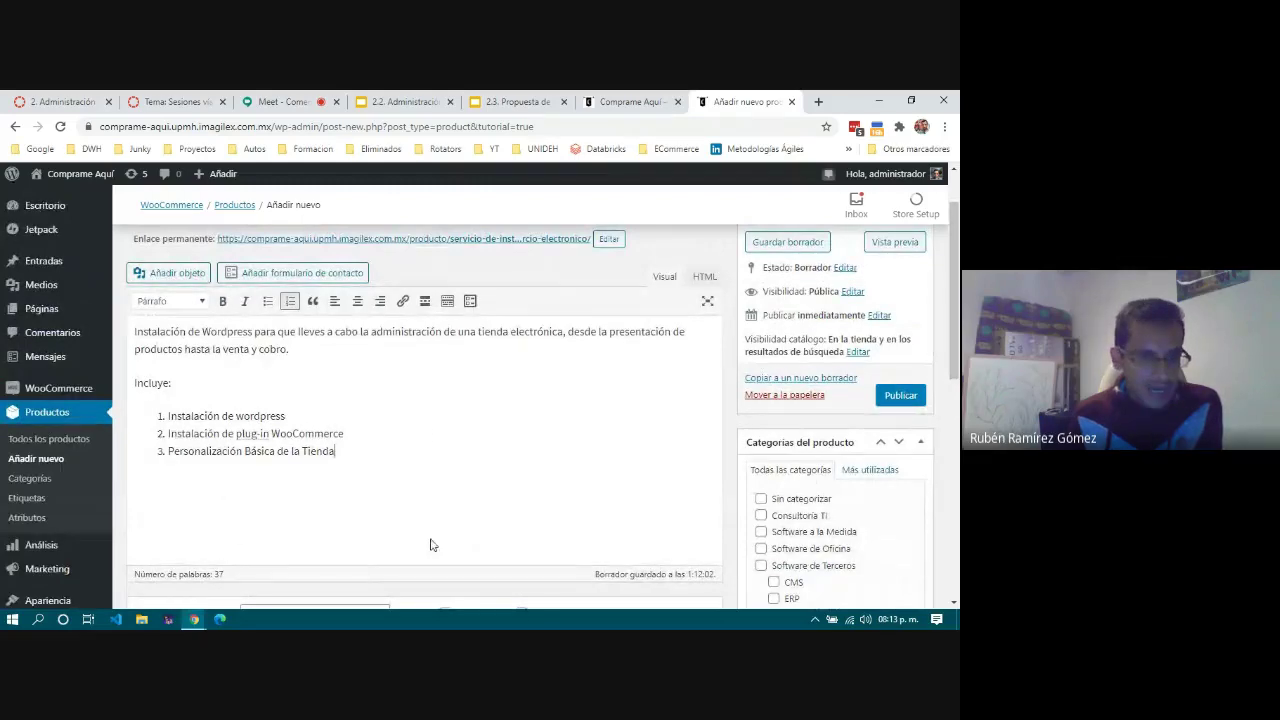
scroll(414, 499, "down", 1)
scroll(414, 499, "down", 4)
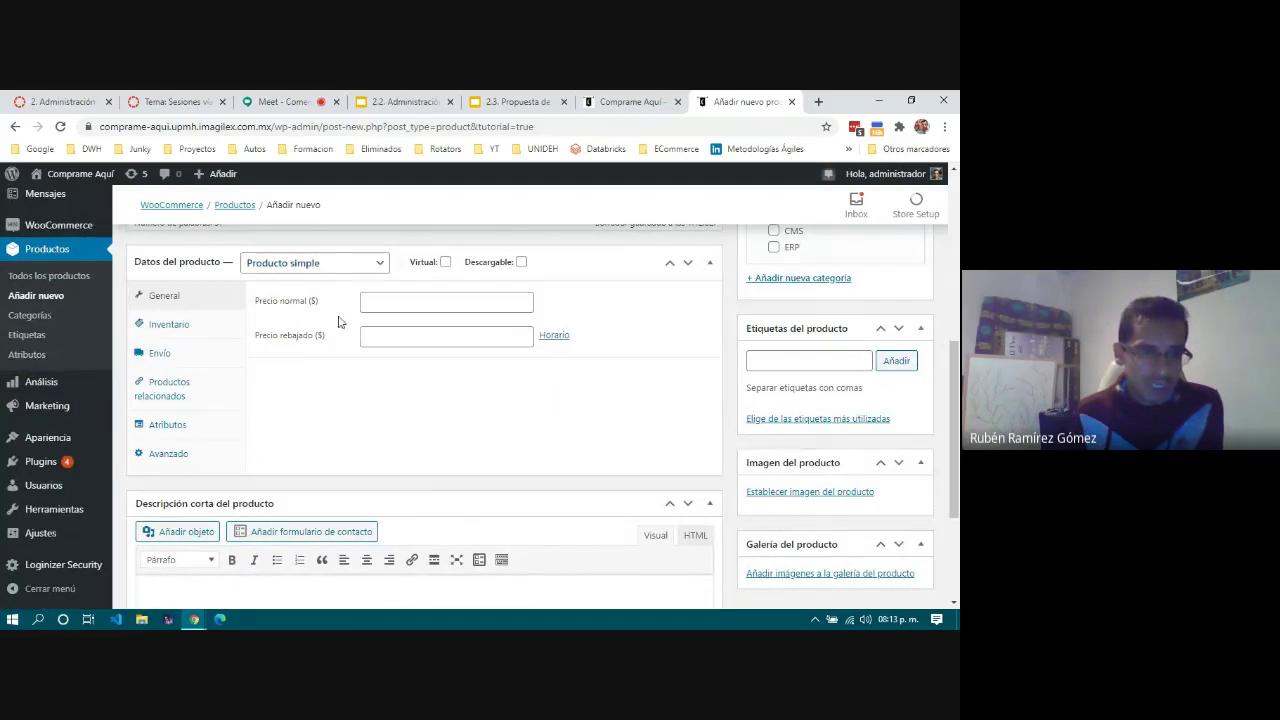
Step: Review the product types, keep the product as "Producto simple", and set its normal price to 10000
left_click(364, 267)
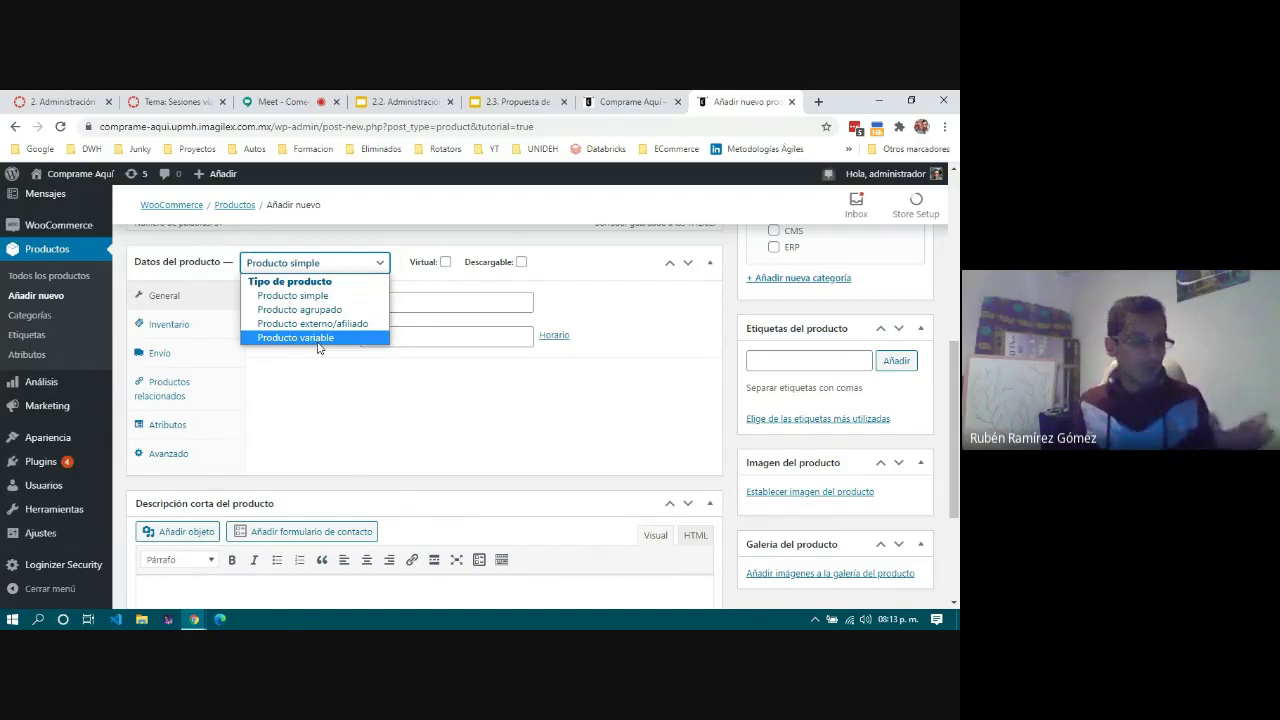
left_click(380, 372)
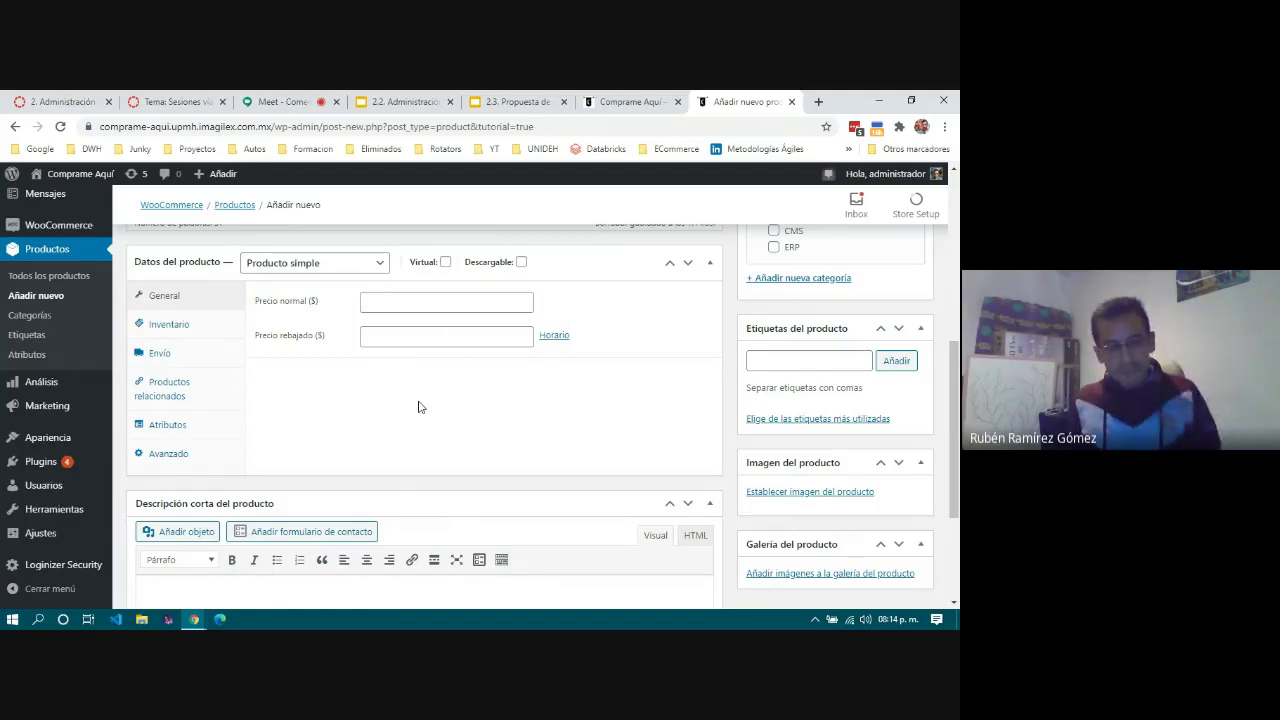
left_click(417, 300)
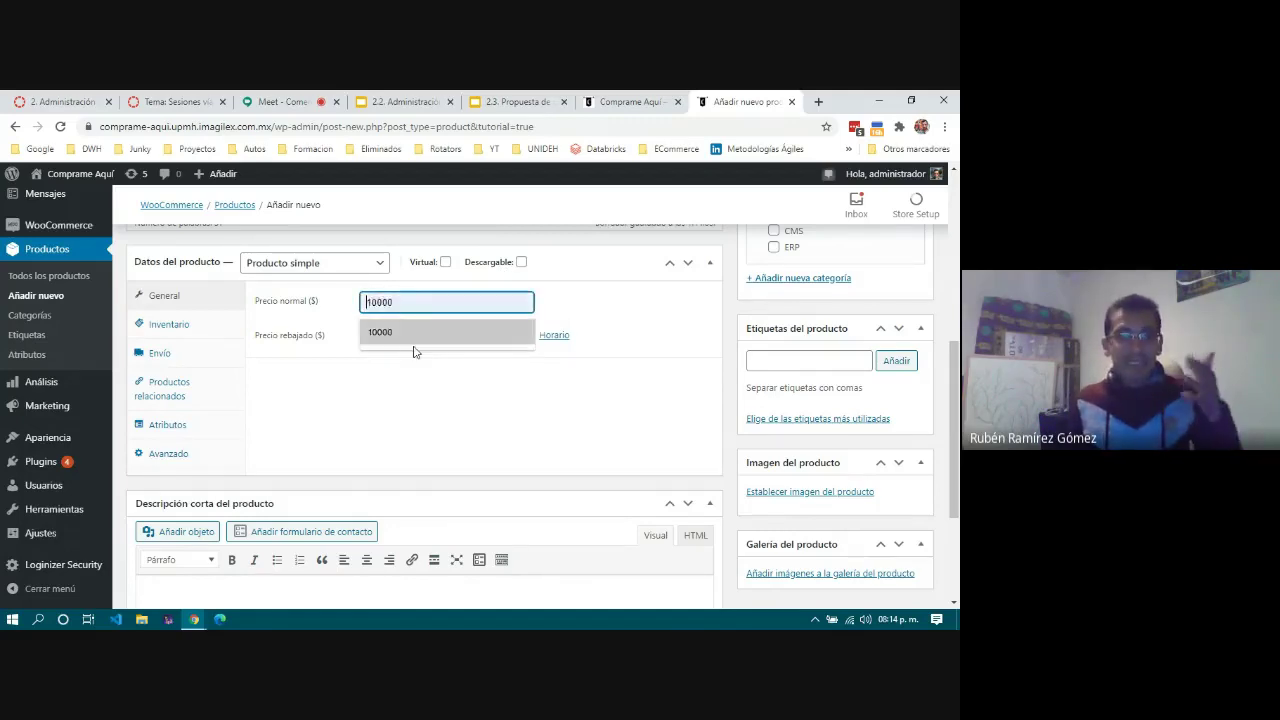
left_click(405, 420)
left_click(410, 304)
type("10000")
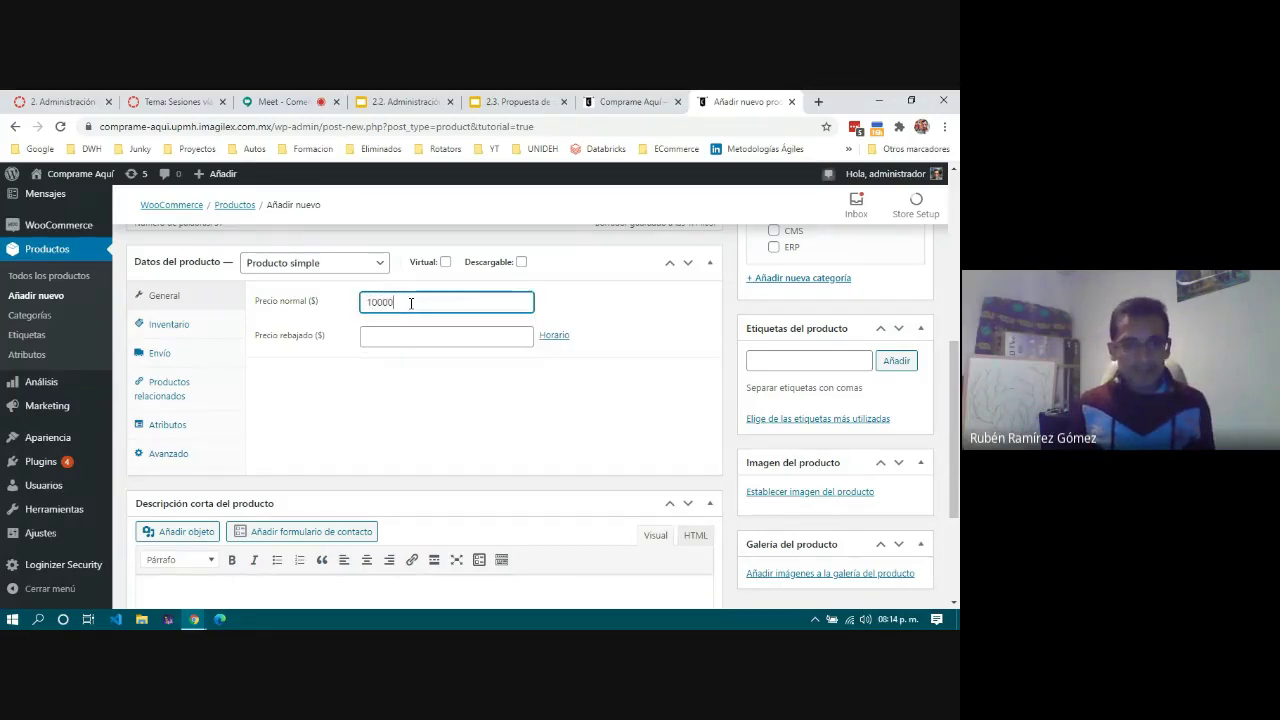
Step: Set the product's discounted price to 9500 and check the sale date options without scheduling any dates
left_click(412, 340)
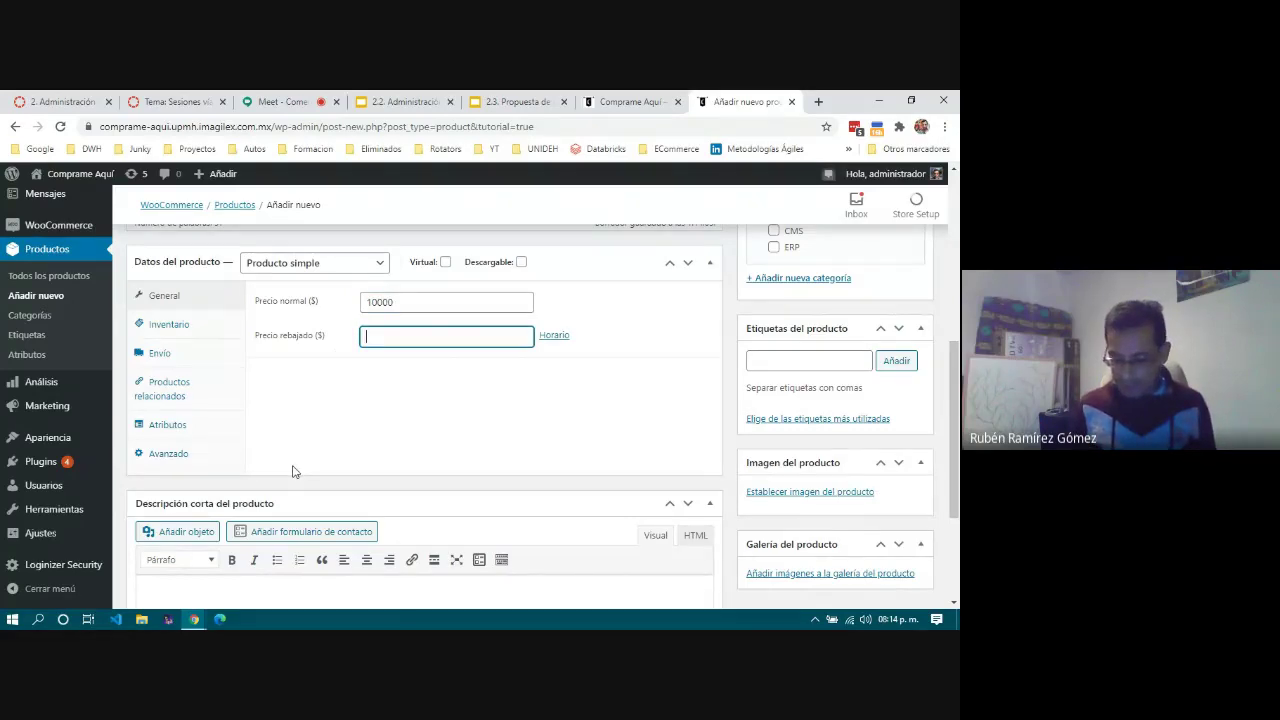
type("9500")
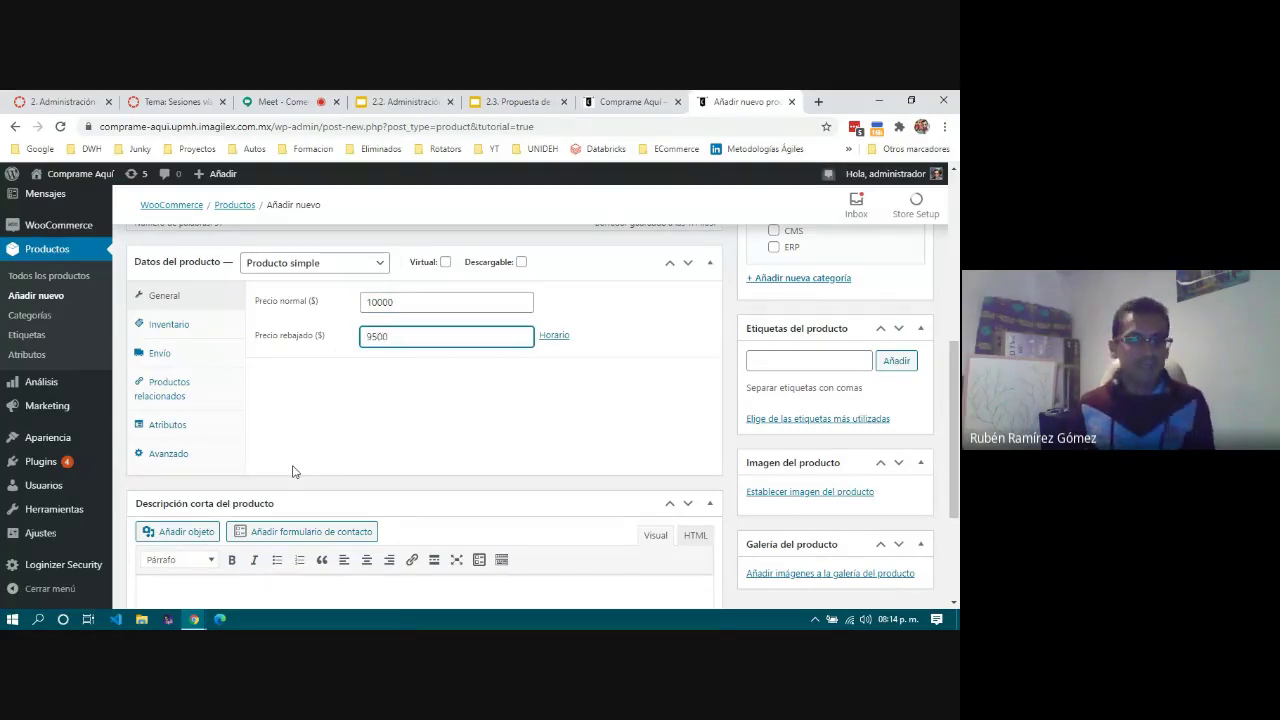
left_click(551, 336)
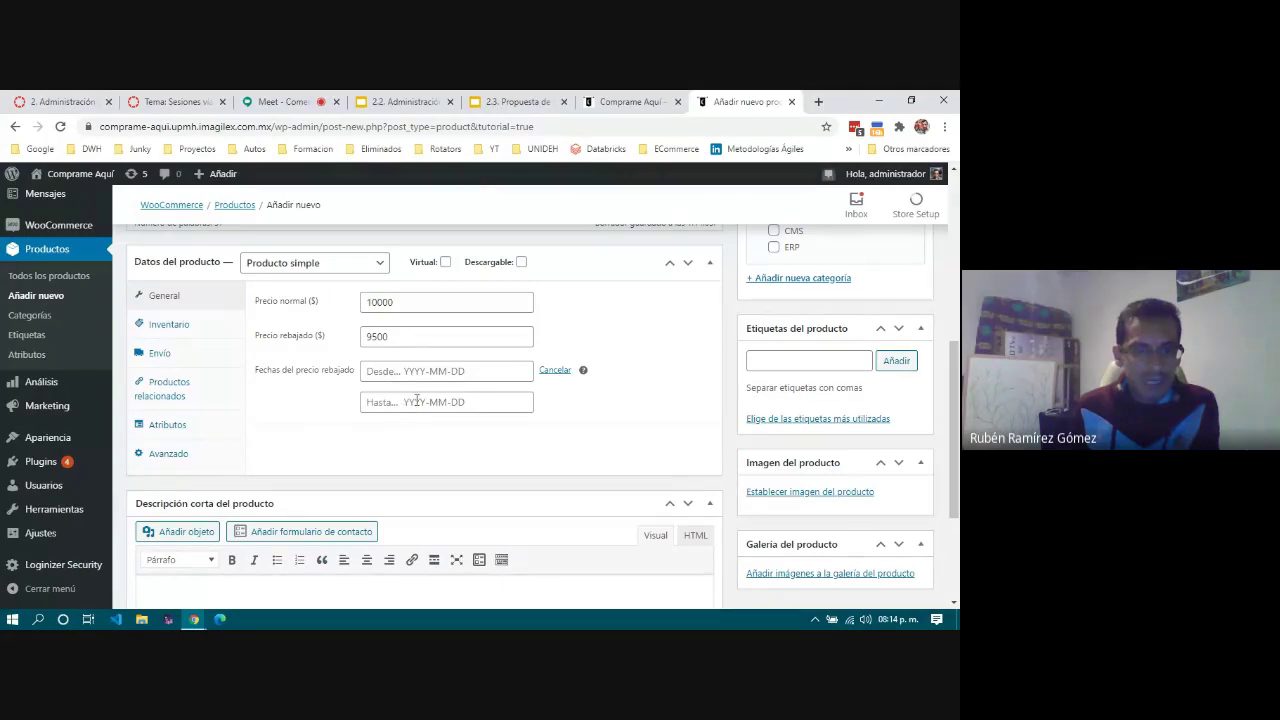
left_click(553, 370)
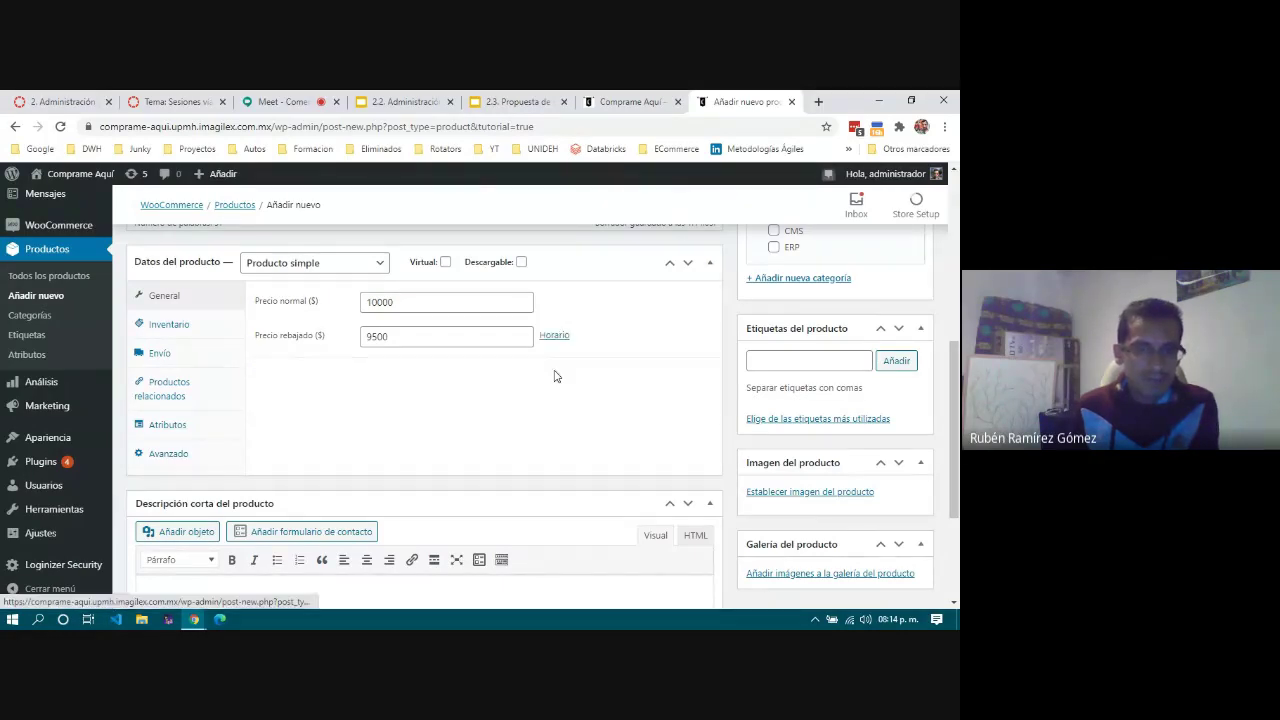
Step: Enable product-level stock management in the product's inventory data and set the inventory quantity to 10
left_click(195, 330)
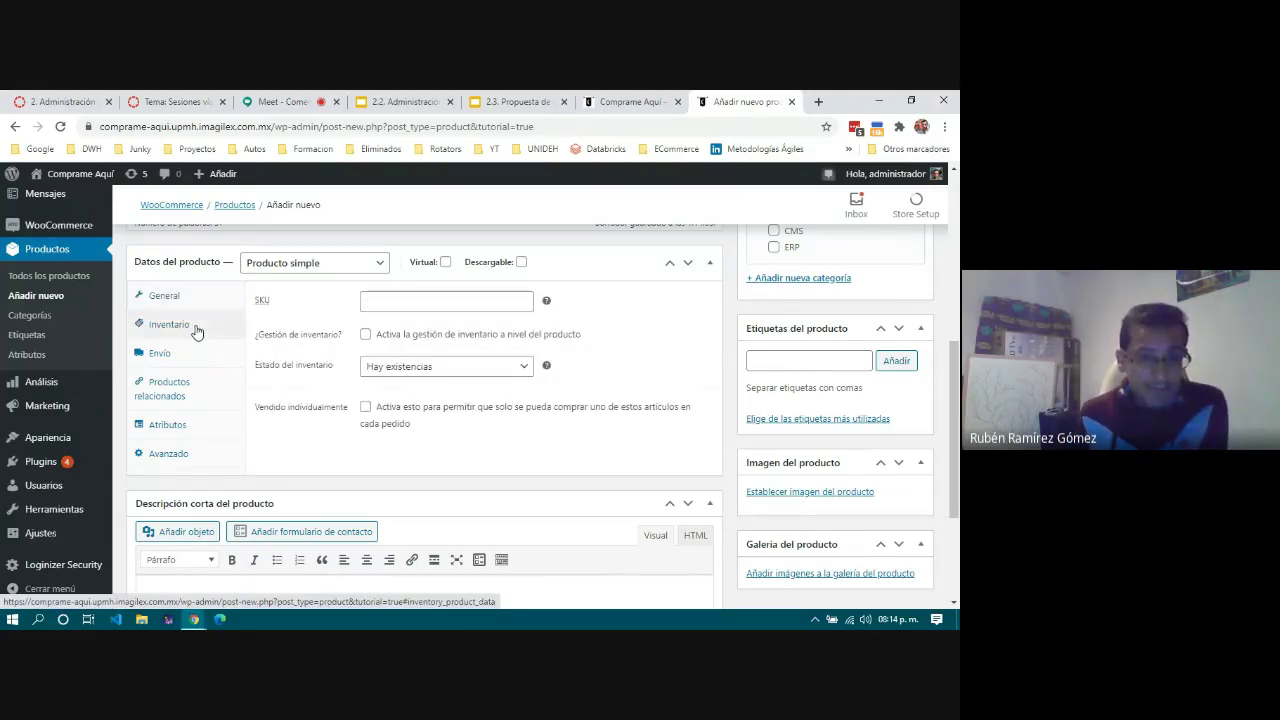
left_click(426, 300)
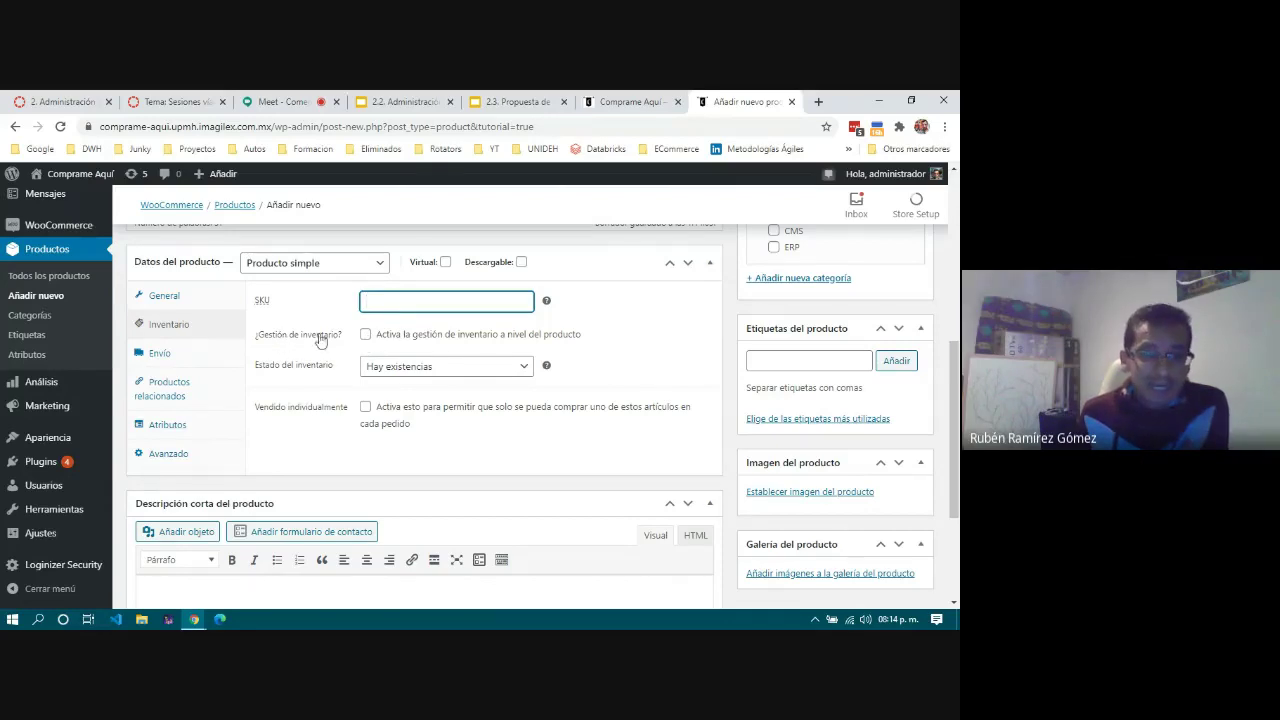
left_click(366, 335)
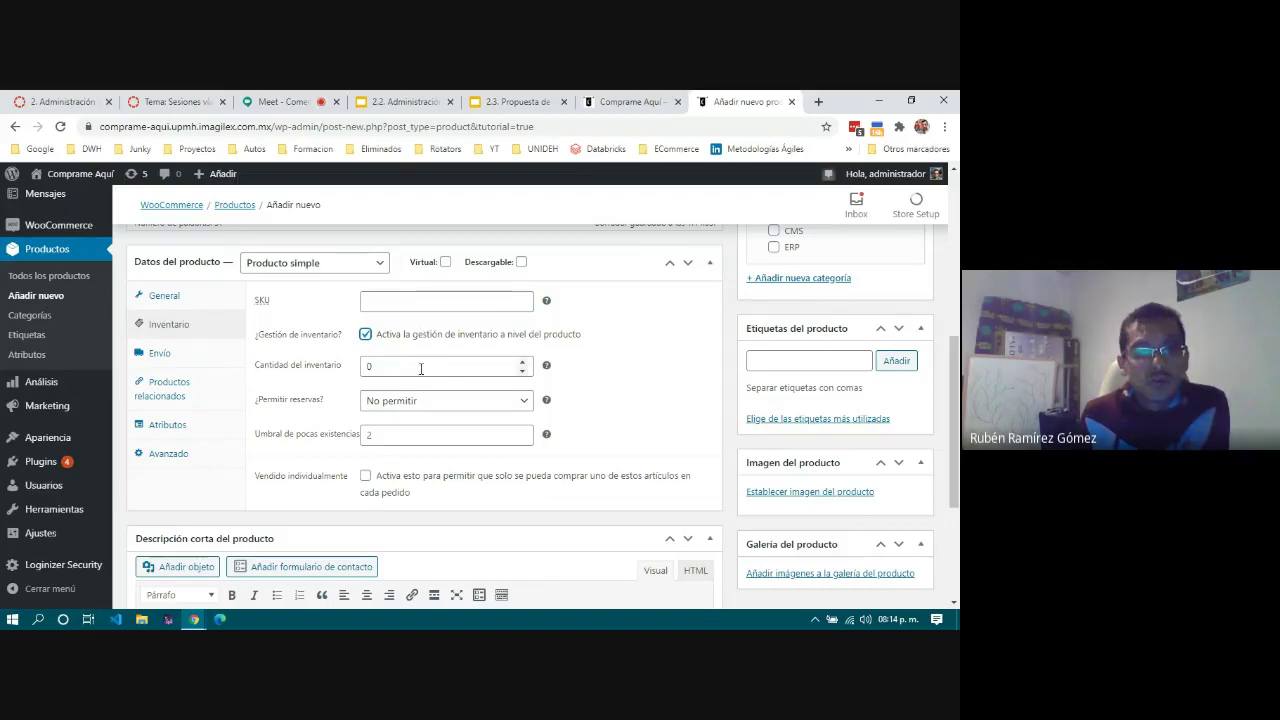
double_click(421, 367)
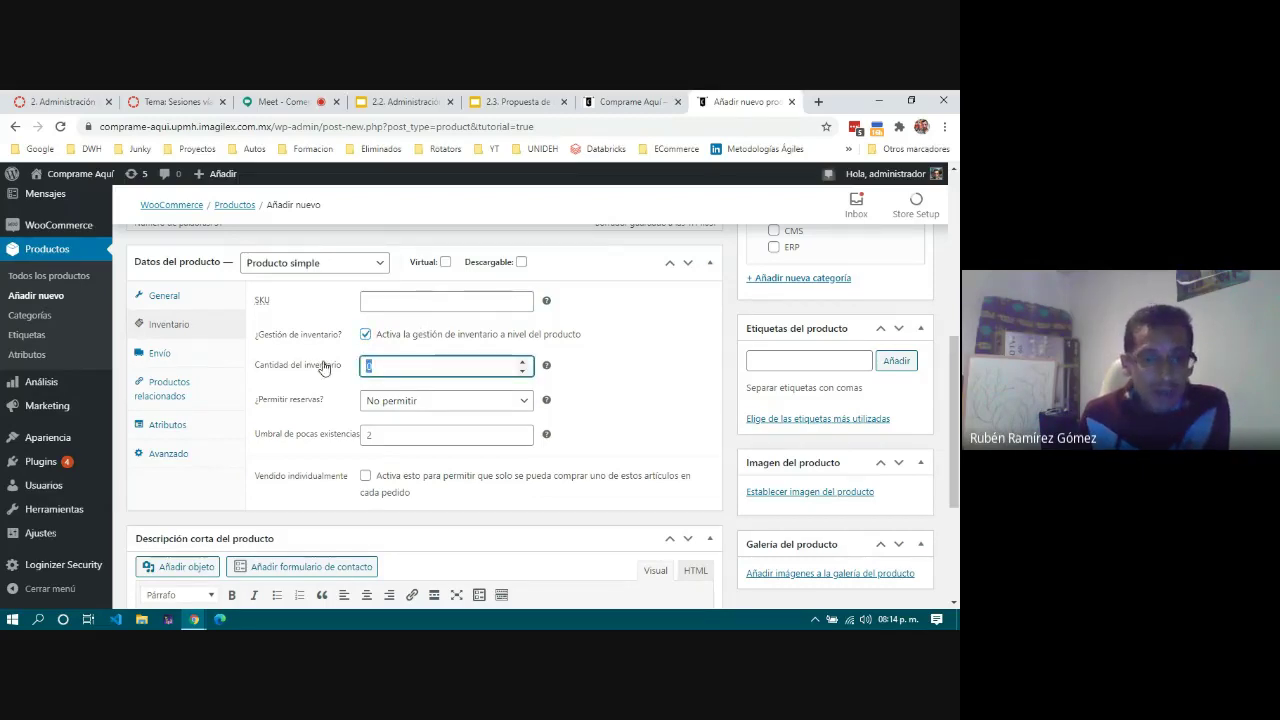
scroll(329, 357, "up", 2)
scroll(329, 357, "up", 3)
scroll(209, 294, "up", 3)
scroll(456, 445, "down", 7)
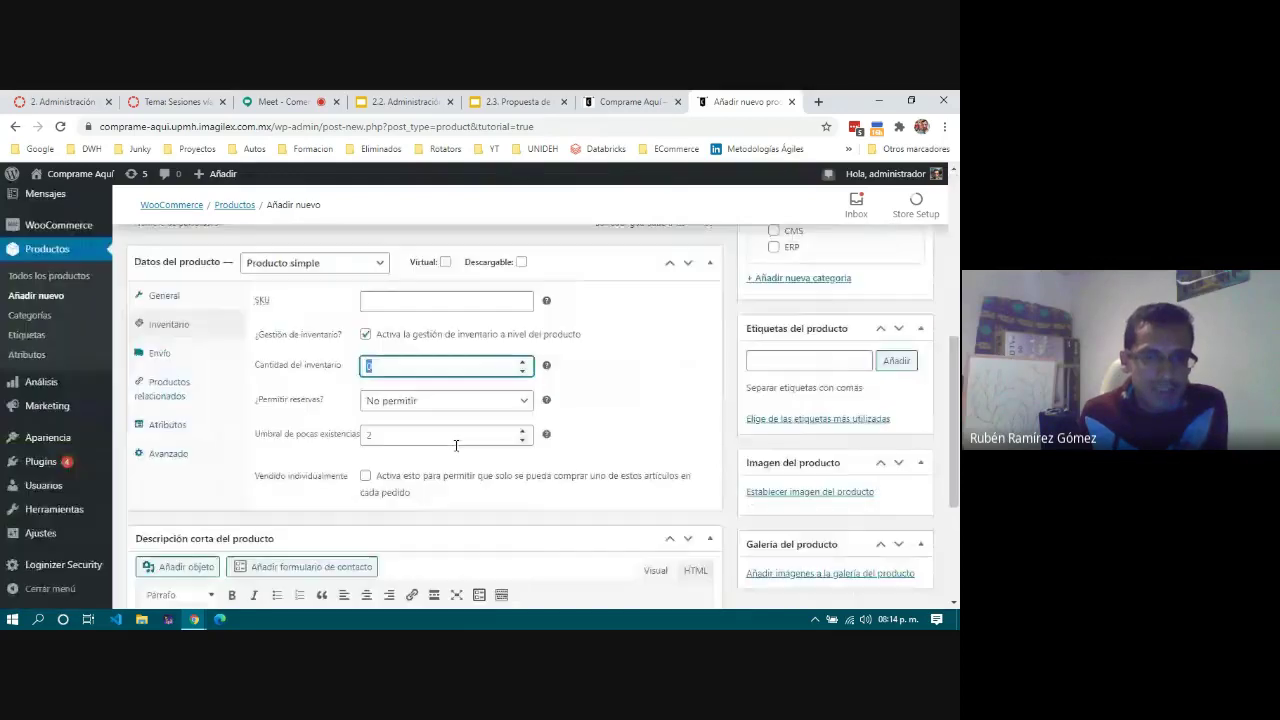
type("10")
left_click(645, 380)
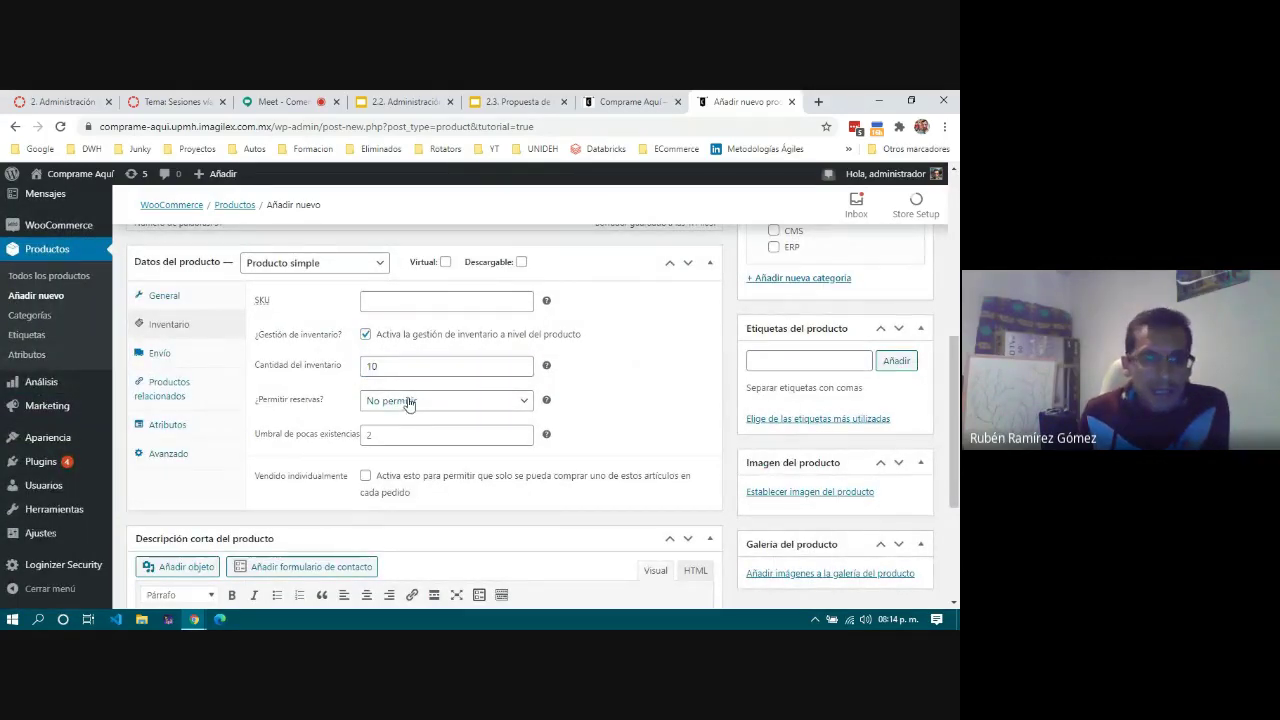
Step: Keep reservations at "No permitir" and set the product's low-stock threshold to 2
left_click(448, 402)
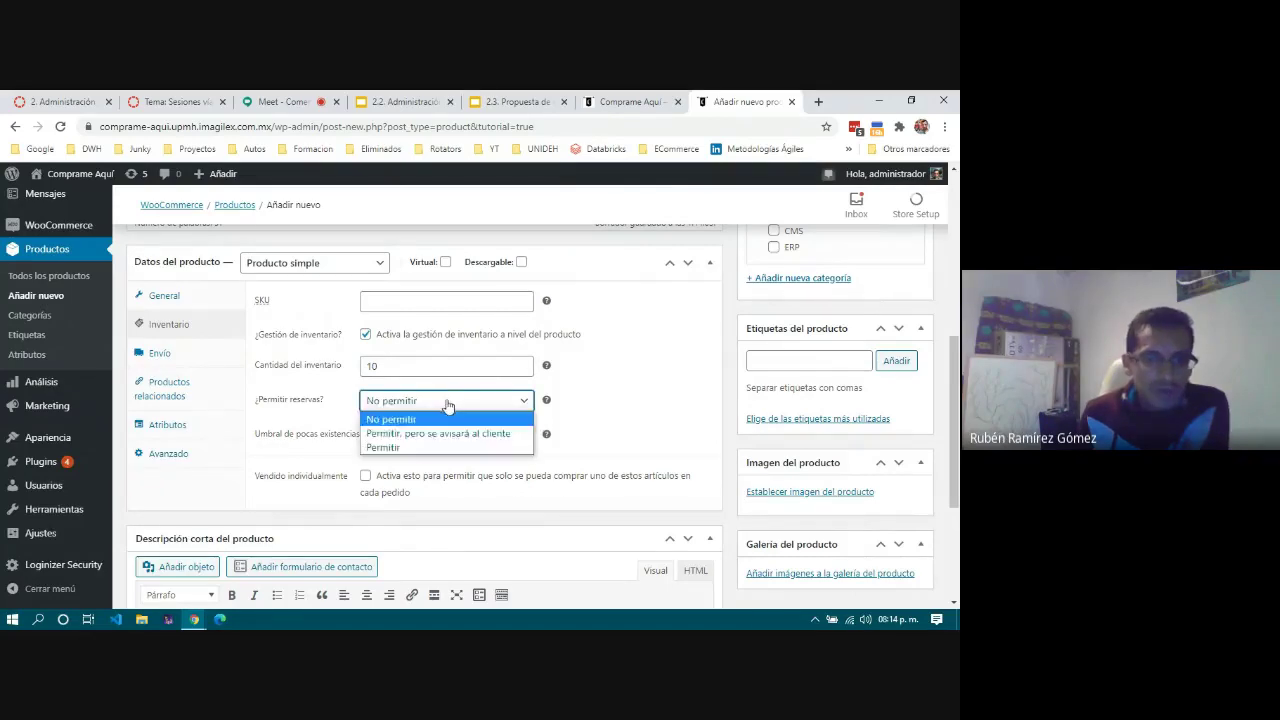
left_click(645, 387)
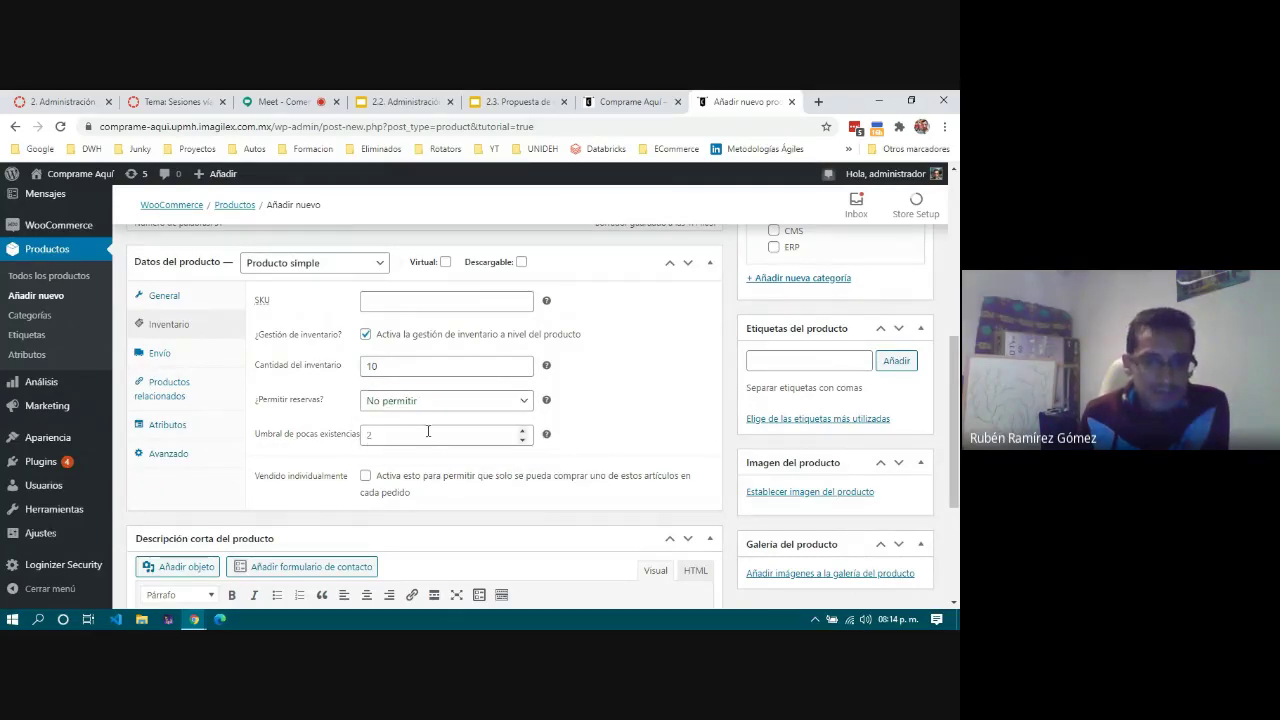
scroll(307, 441, "down", 1)
scroll(307, 441, "up", 1)
left_click(389, 436)
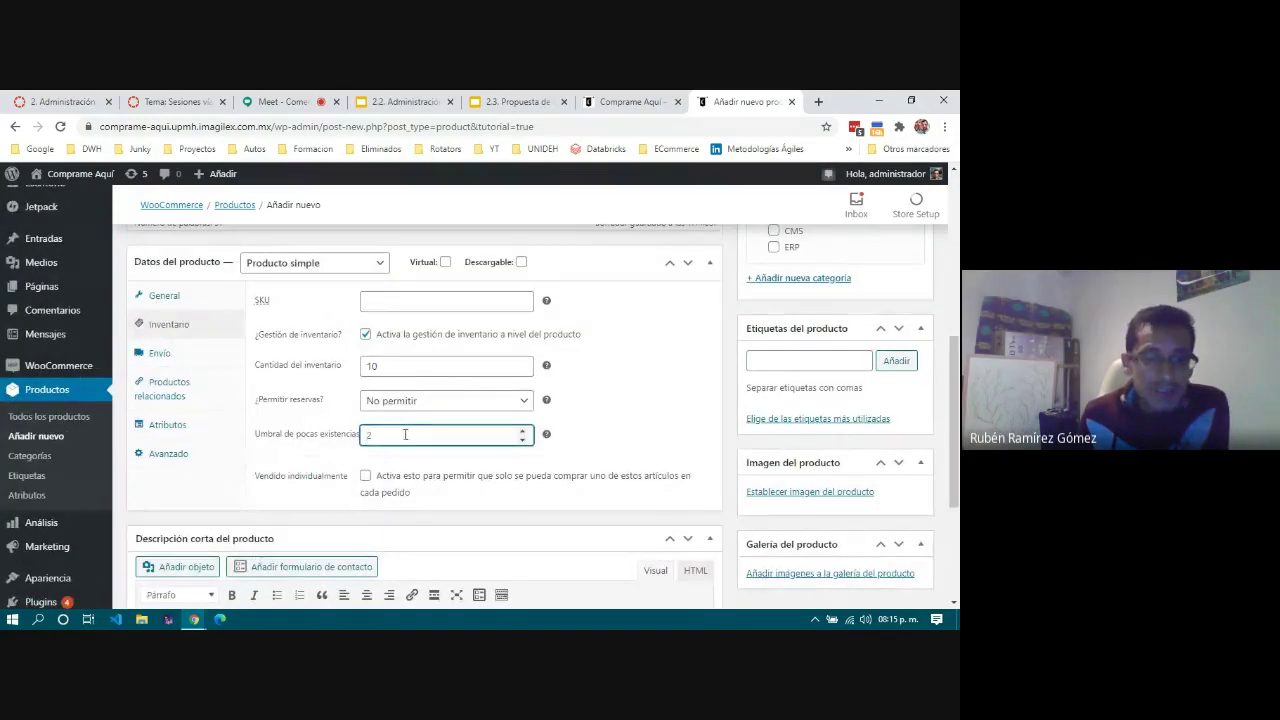
type("2")
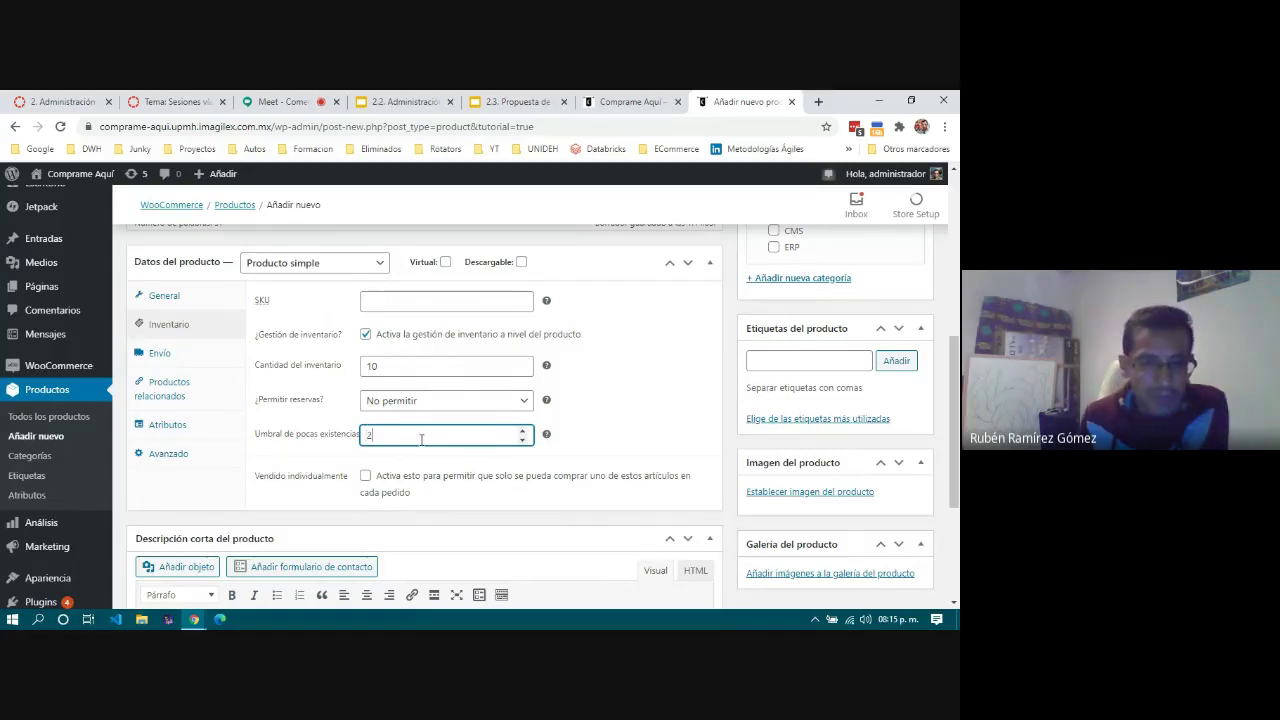
left_click(607, 430)
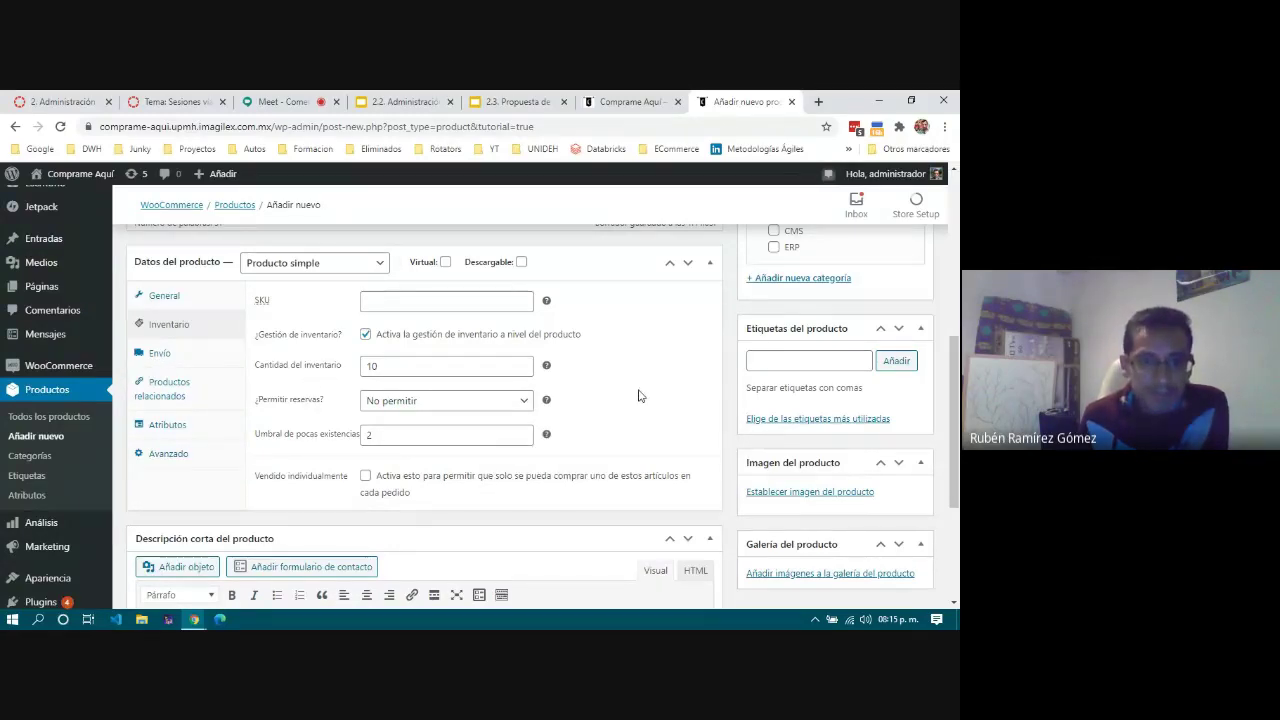
Step: Examine the product's shipping settings, including weight, length, width, height and the available shipping classes
scroll(640, 396, "down", 1)
scroll(640, 394, "up", 1)
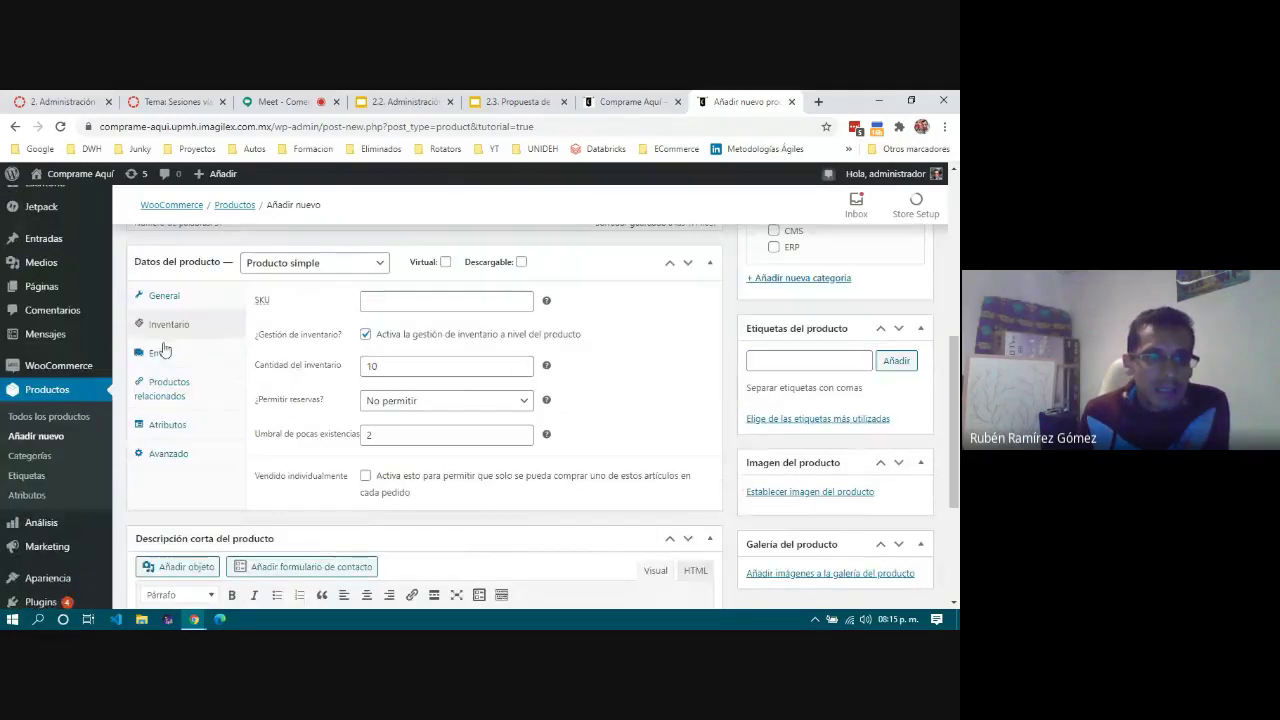
left_click(159, 354)
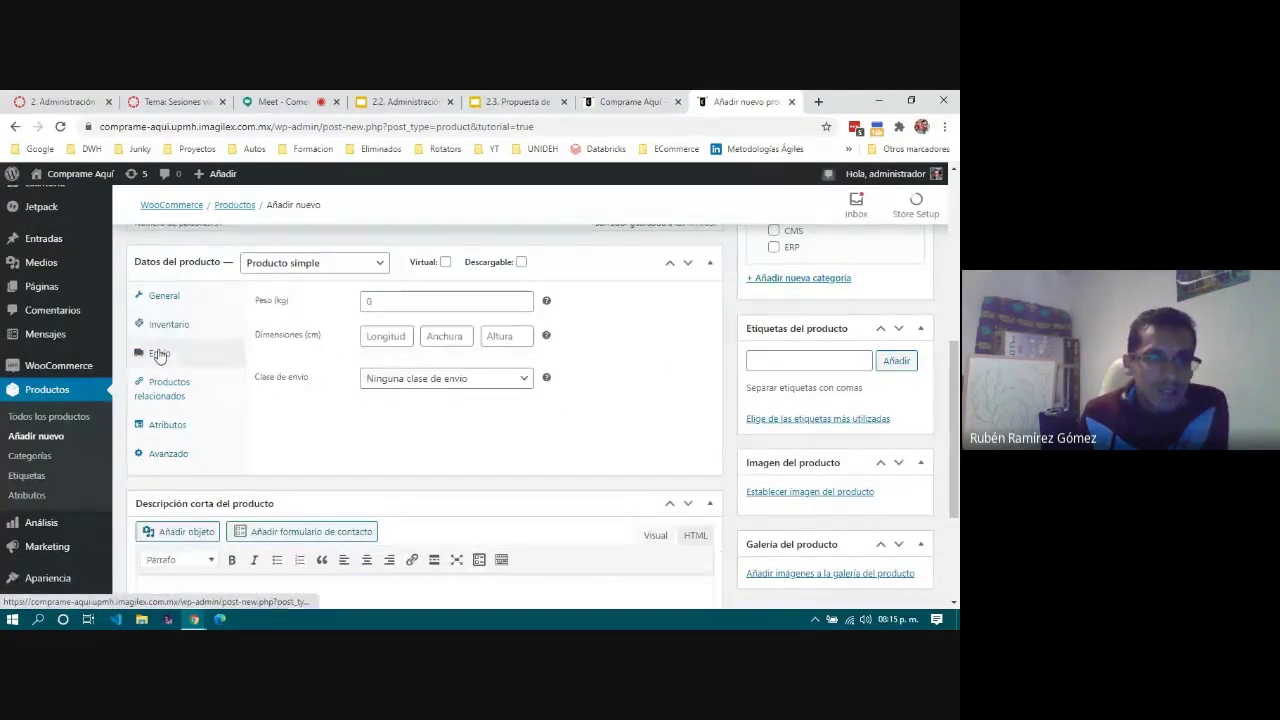
left_click(430, 303)
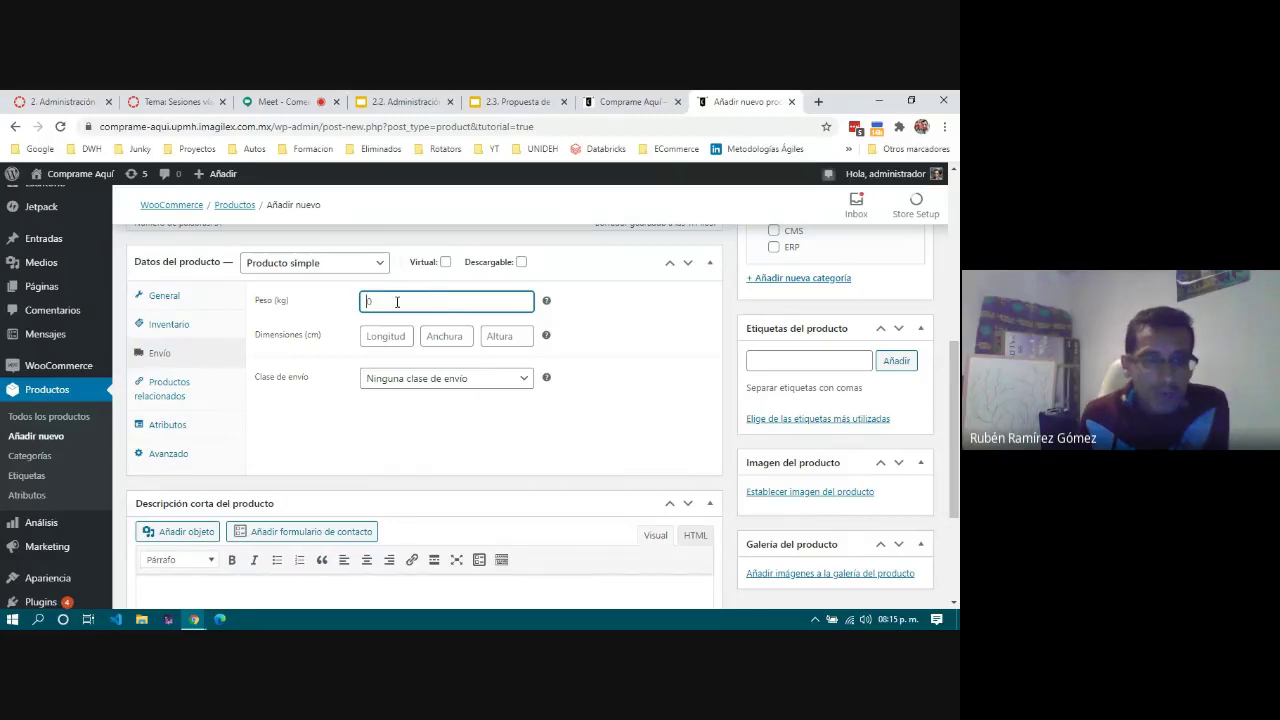
left_click(386, 336)
left_click(445, 336)
left_click(523, 336)
left_click(474, 382)
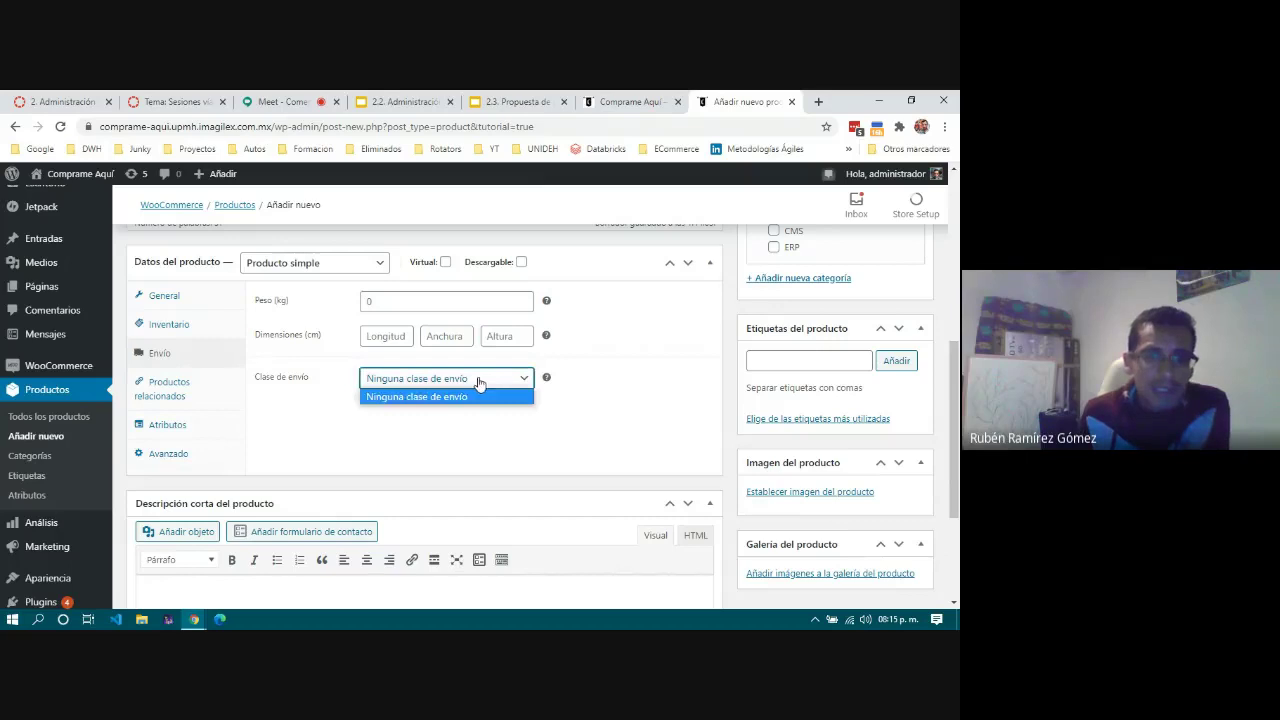
left_click(480, 381)
left_click(495, 384)
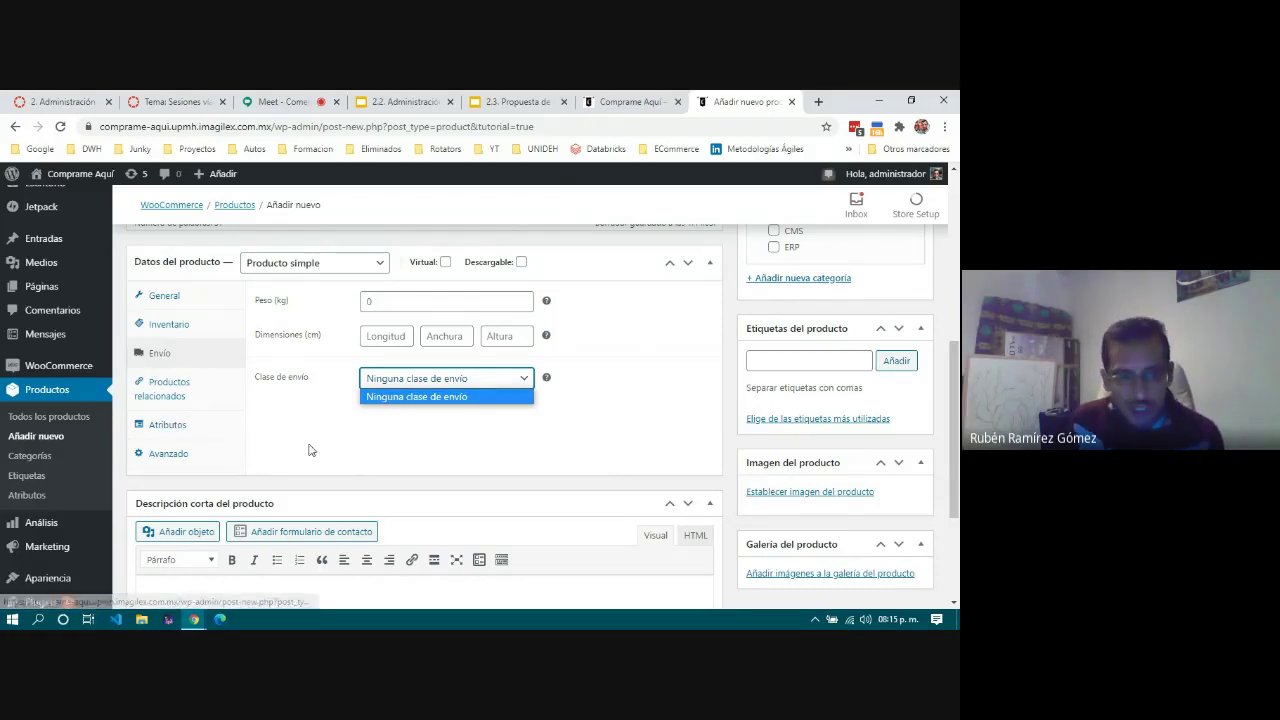
left_click(410, 448)
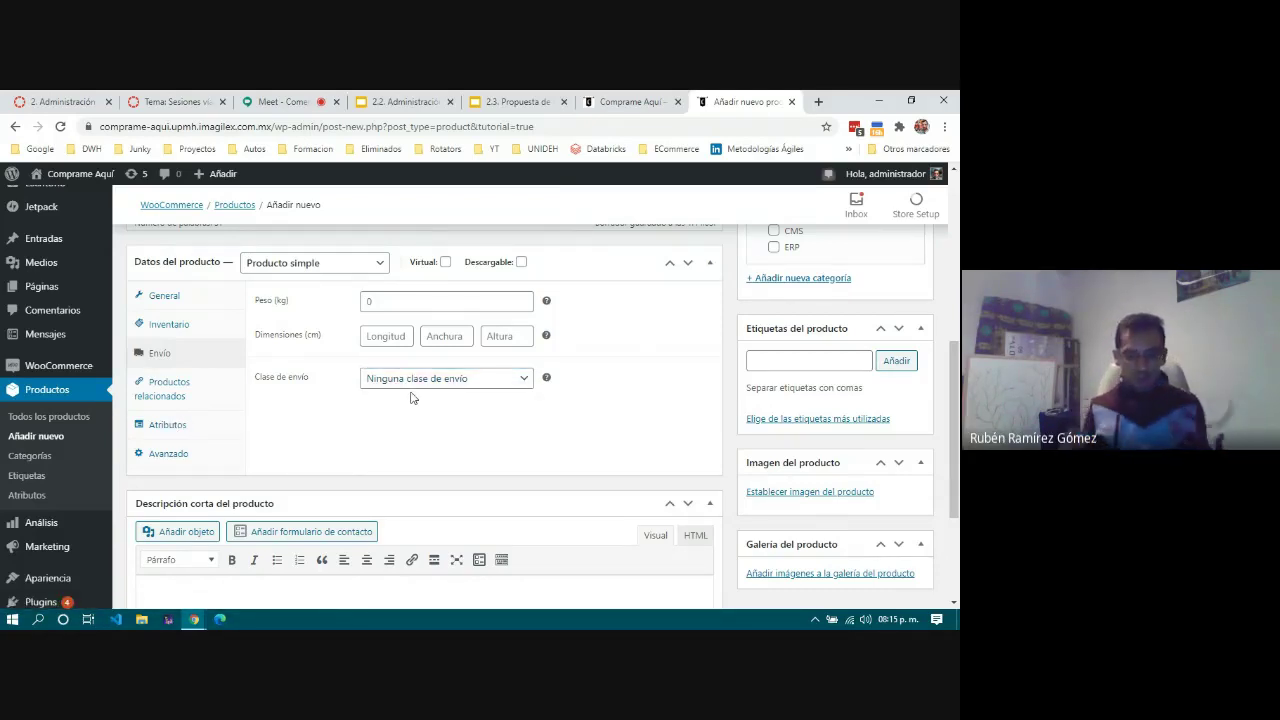
left_click(434, 389)
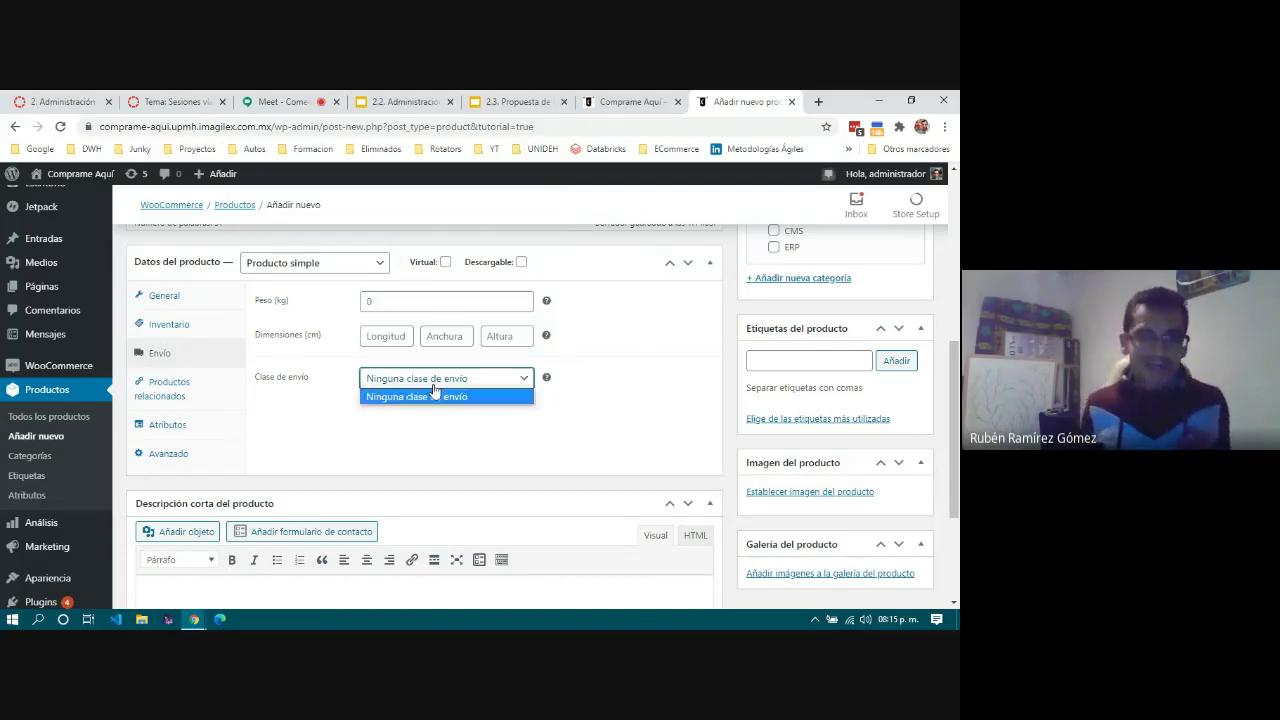
left_click(422, 427)
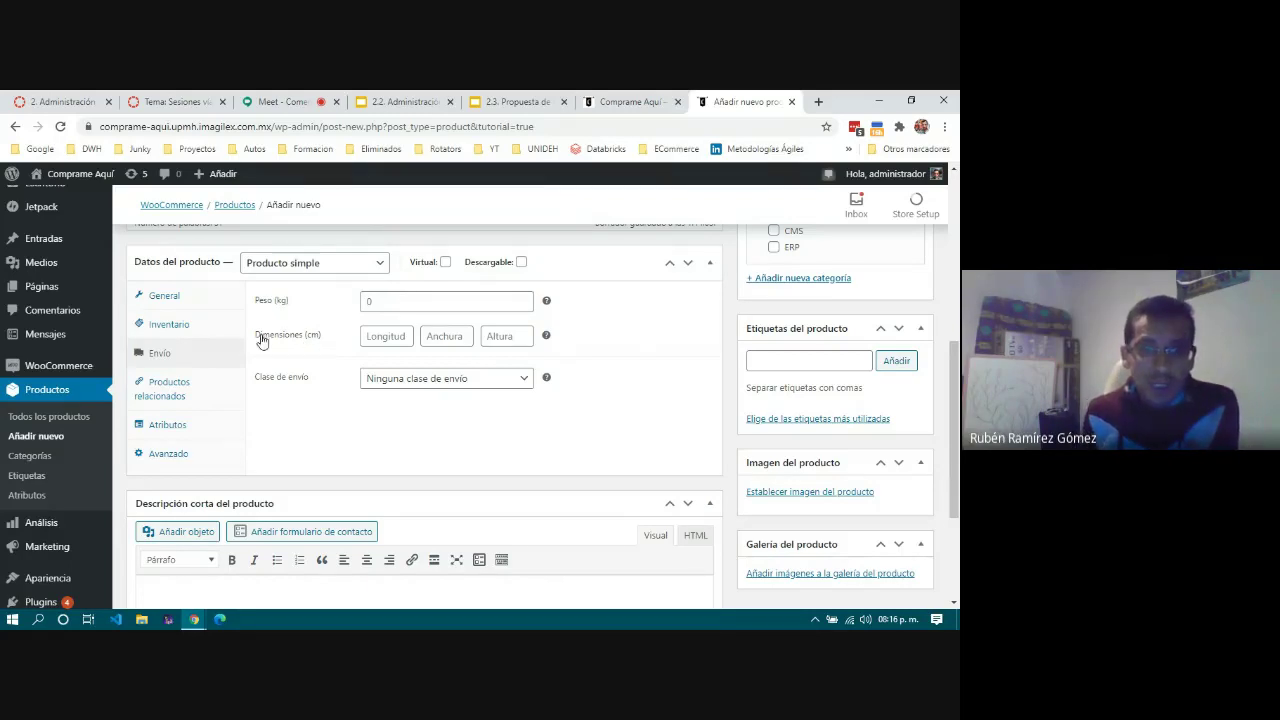
left_click(396, 336)
left_click(443, 337)
left_click(492, 336)
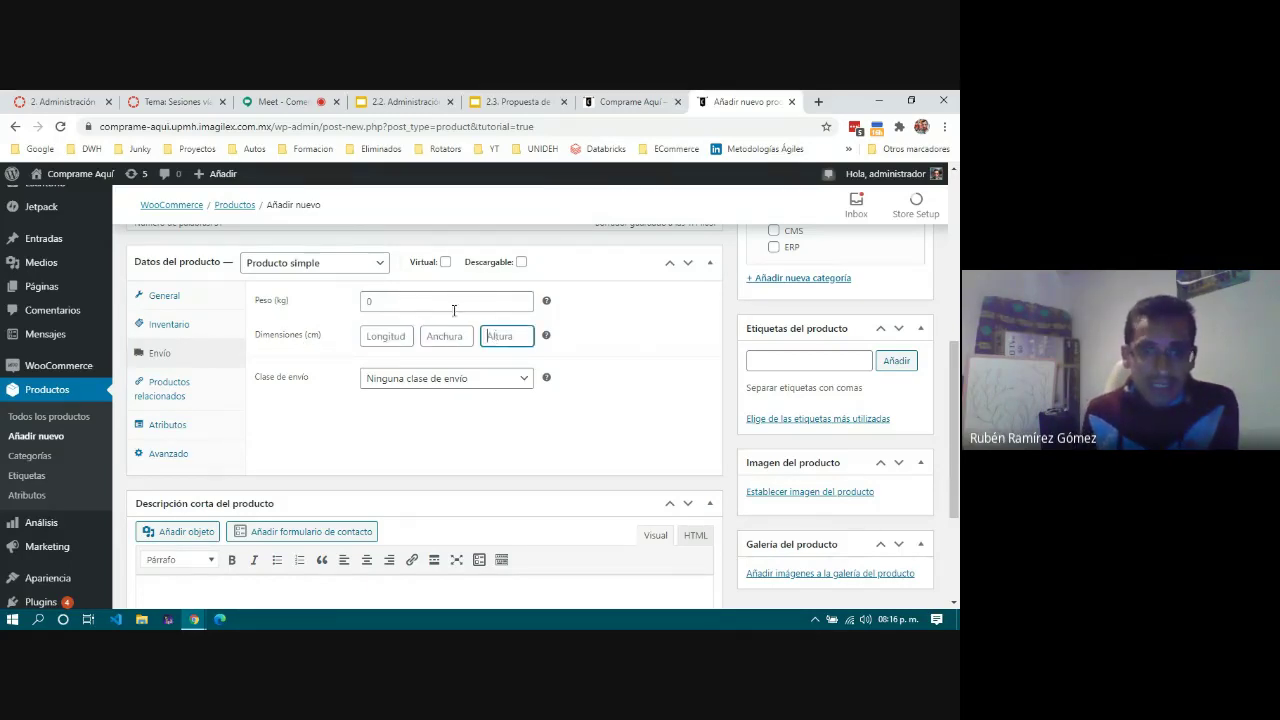
left_click(604, 333)
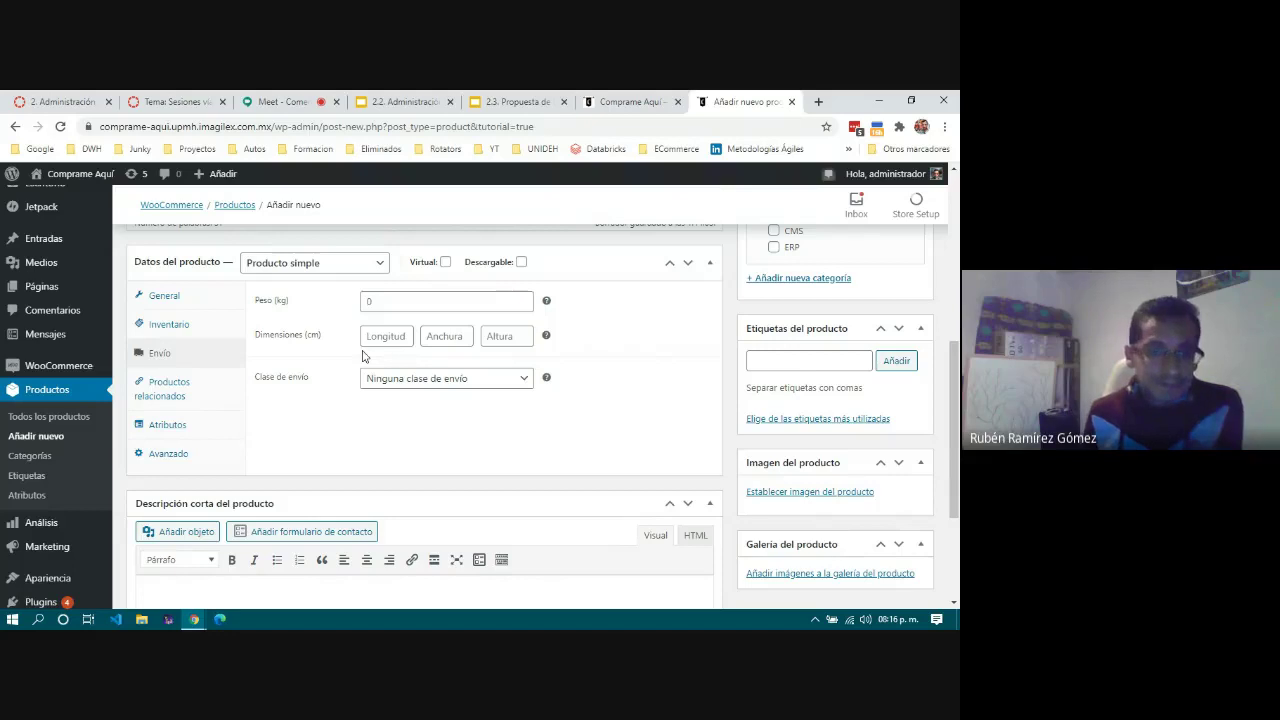
left_click(386, 302)
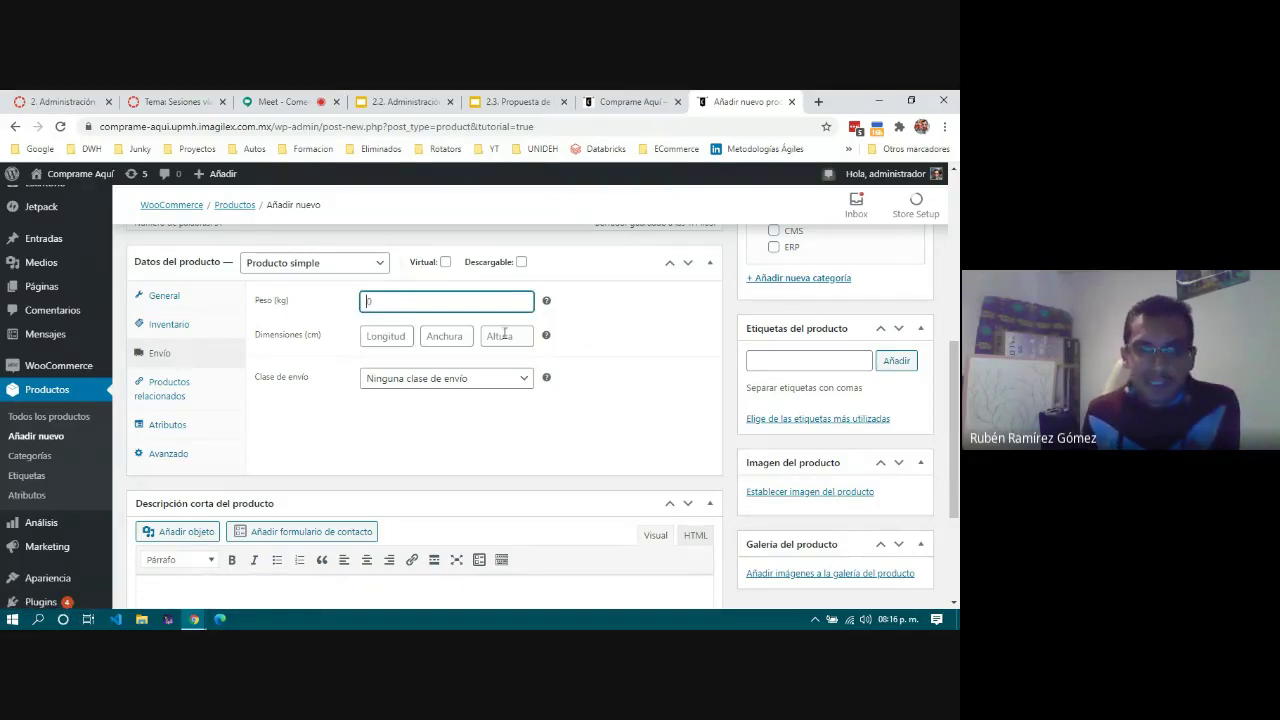
Step: Review the product's related-product options for upsells and cross-sells, its attribute settings, and the product description
left_click(169, 391)
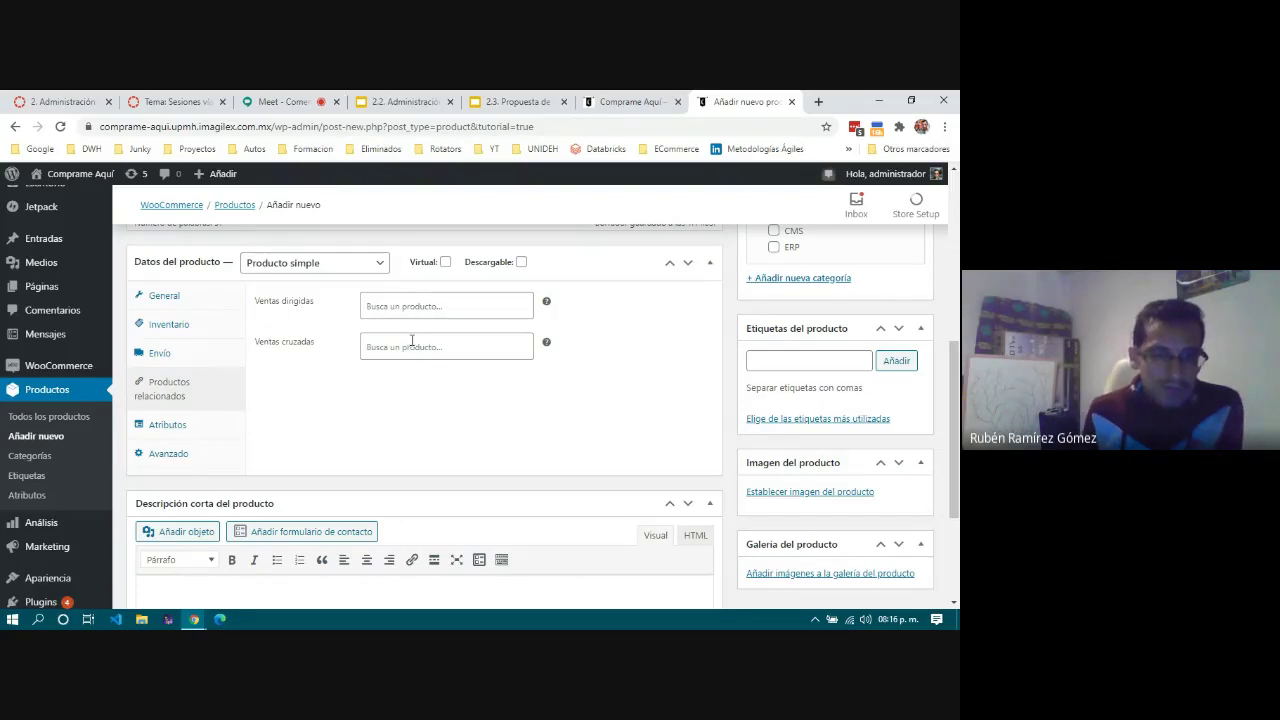
left_click(168, 425)
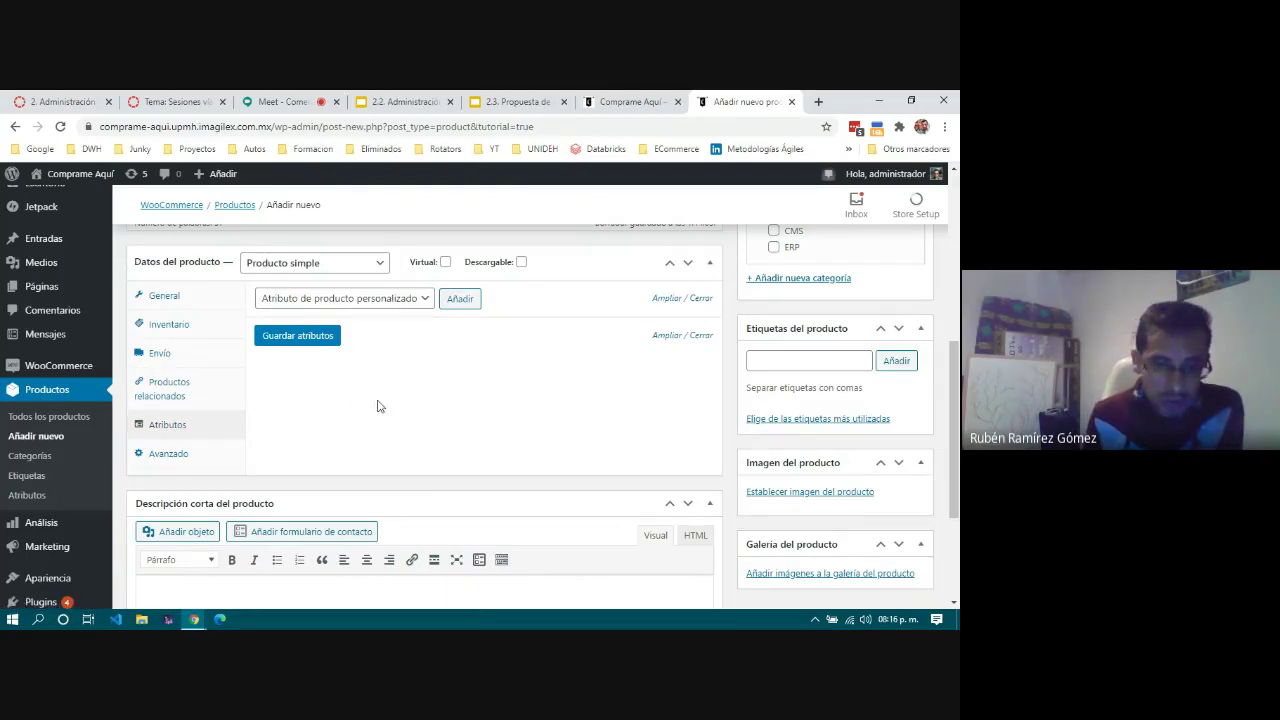
scroll(377, 406, "up", 5)
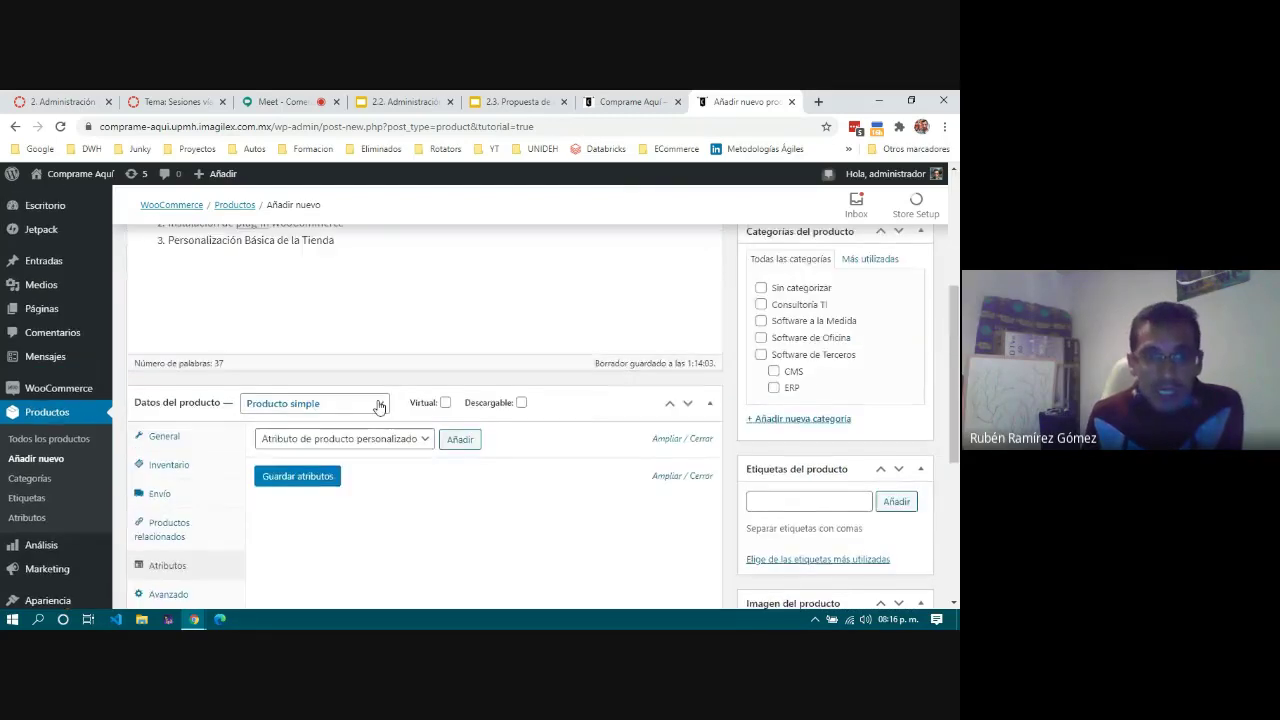
scroll(378, 401, "down", 5)
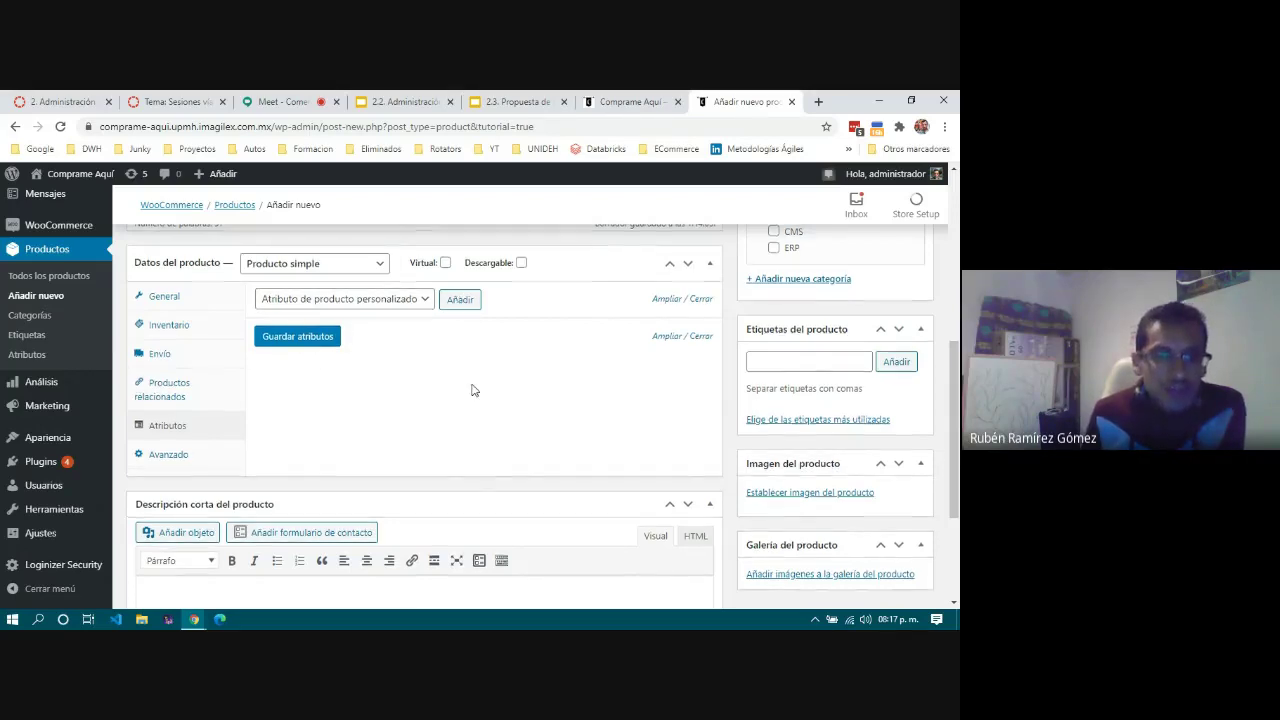
scroll(471, 390, "up", 4)
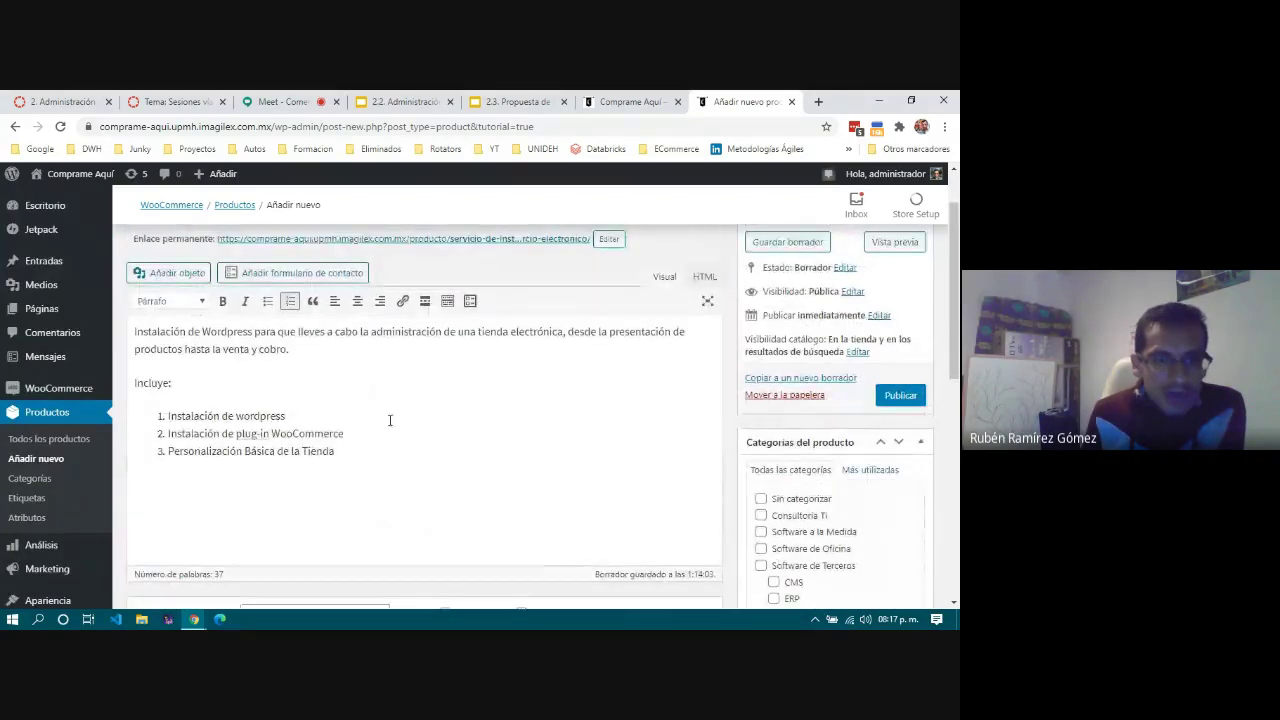
scroll(391, 420, "down", 5)
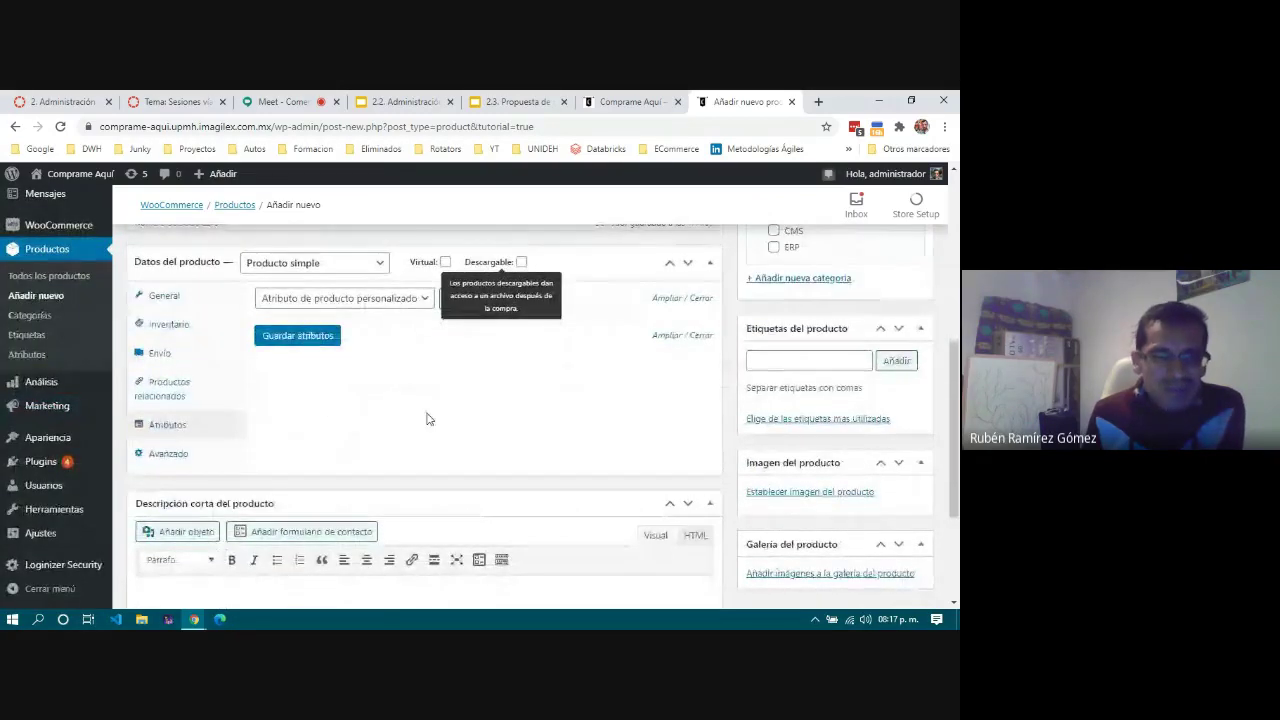
scroll(429, 417, "up", 5)
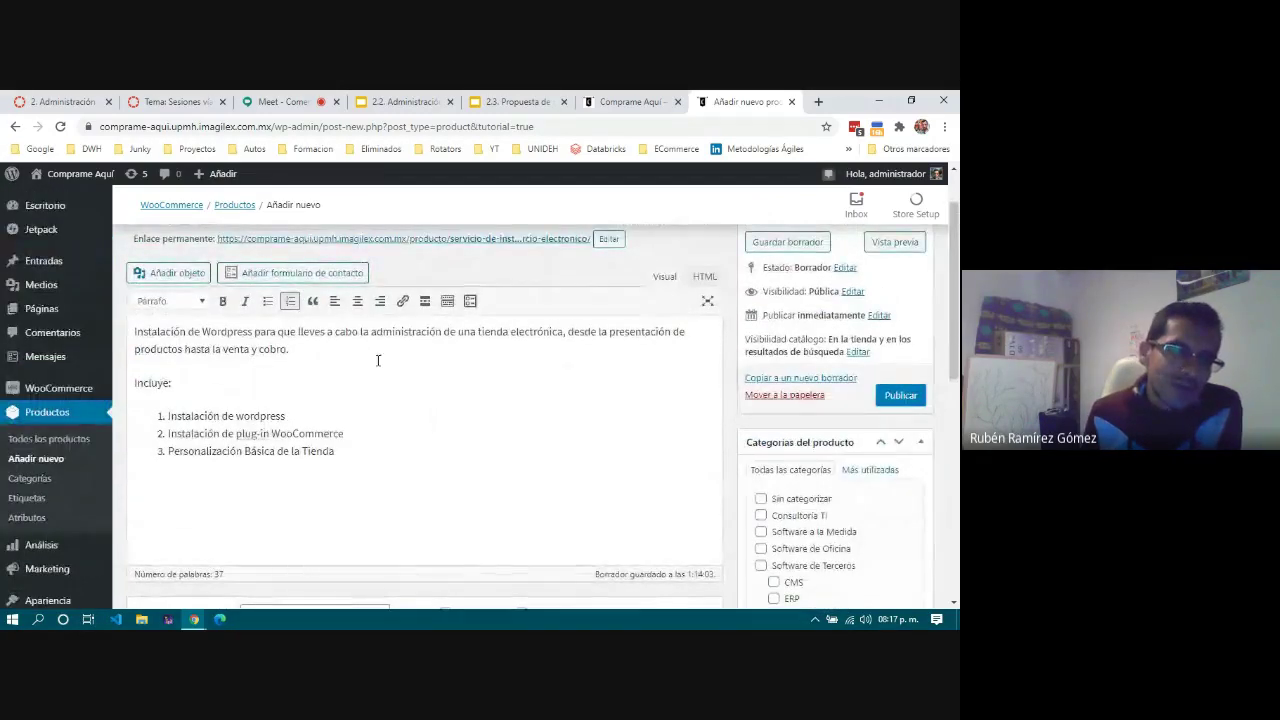
scroll(470, 535, "down", 3)
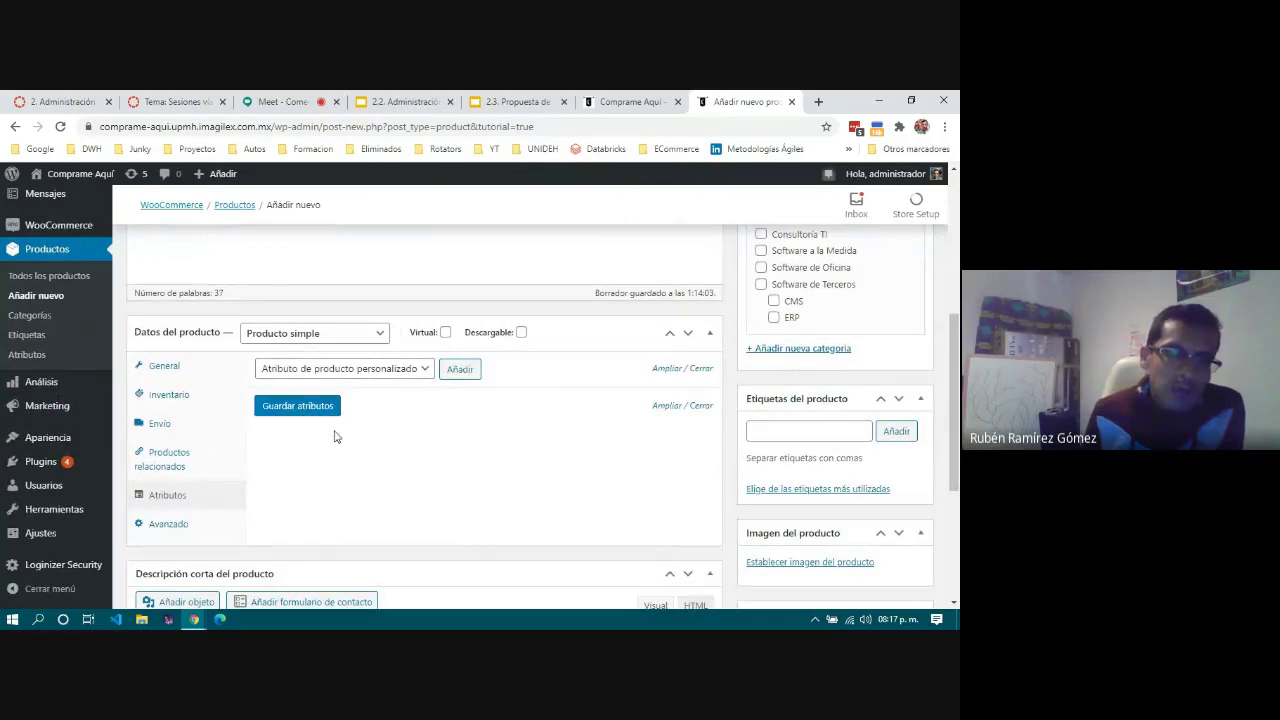
left_click(285, 102)
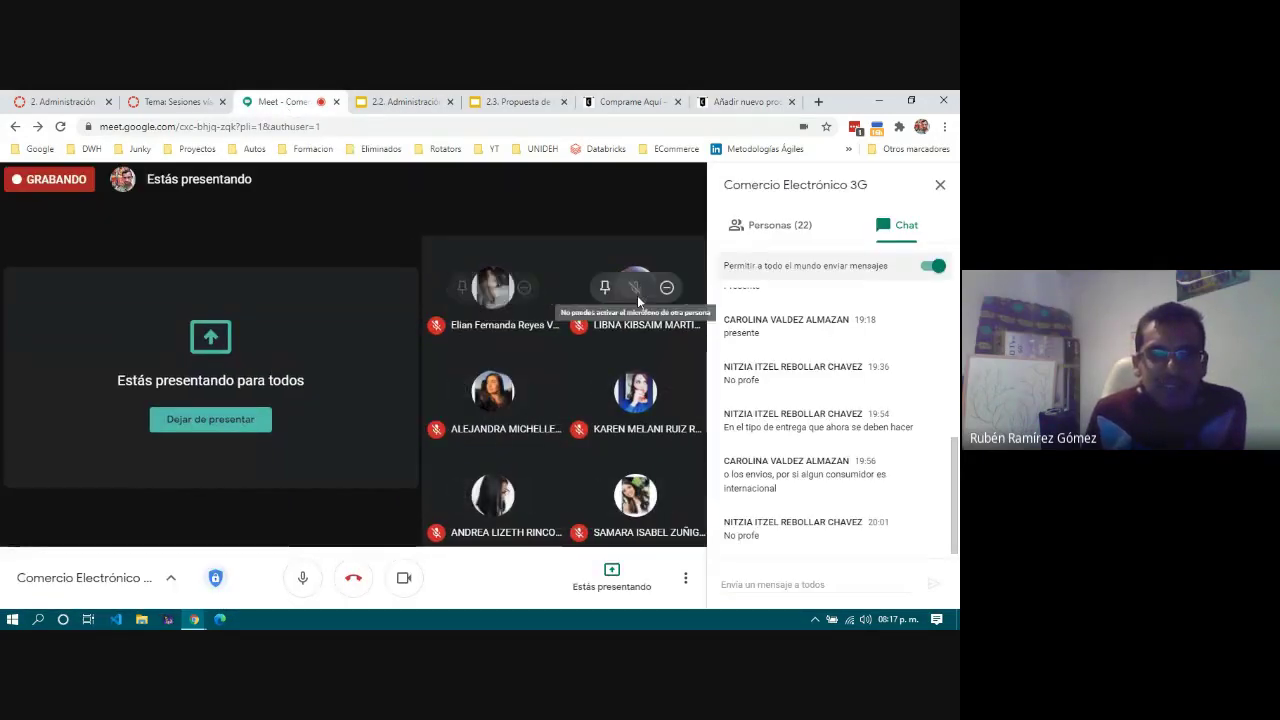
left_click(720, 106)
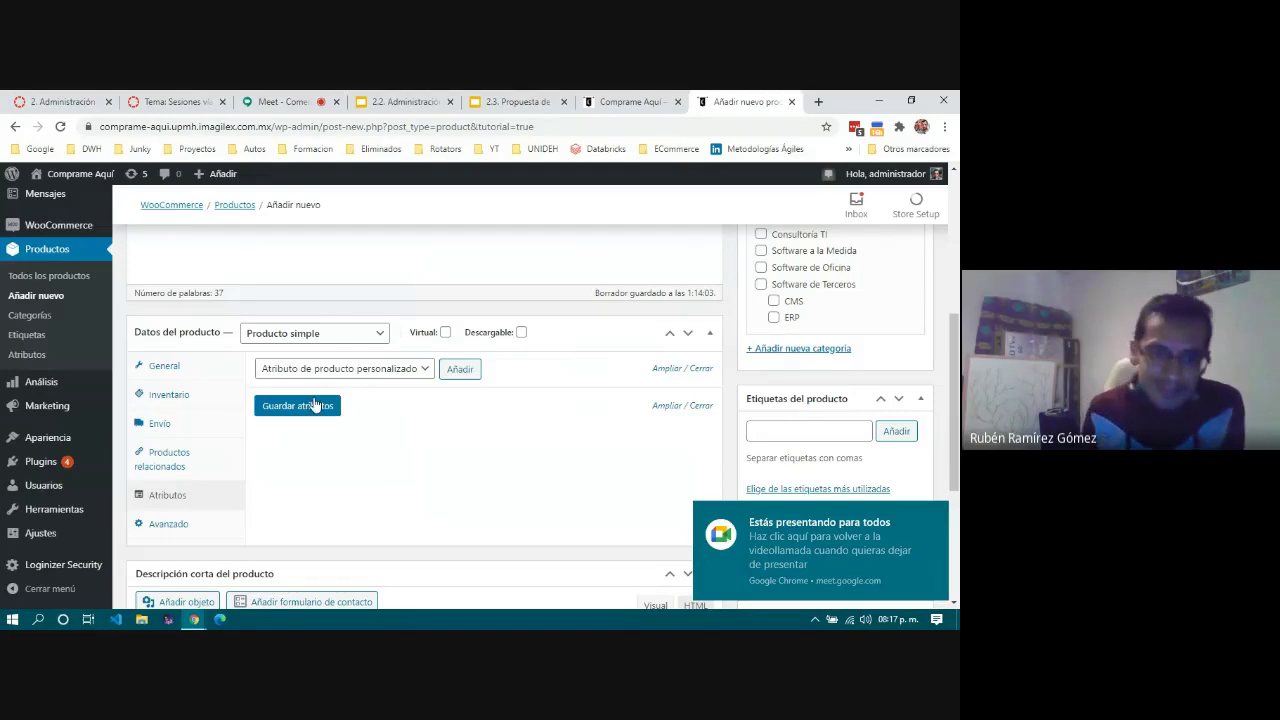
Step: Add a custom product attribute entry to the product's attribute data
left_click(398, 376)
left_click(368, 389)
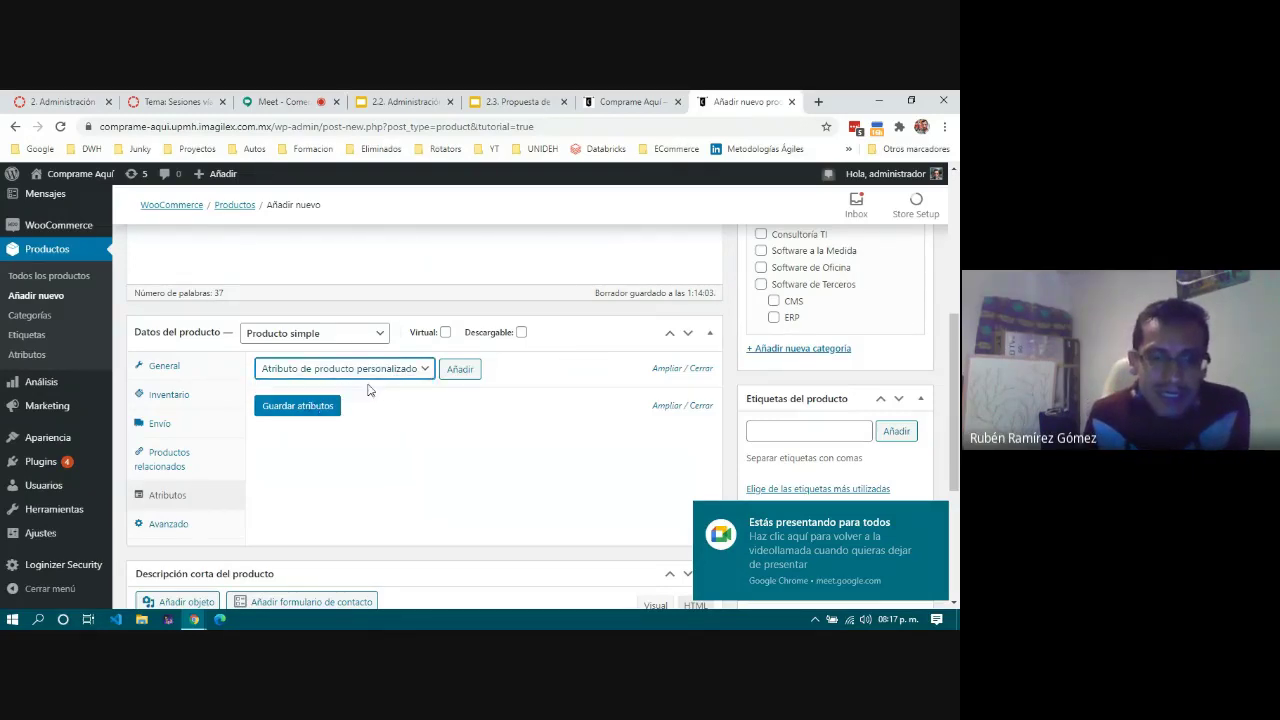
left_click(469, 374)
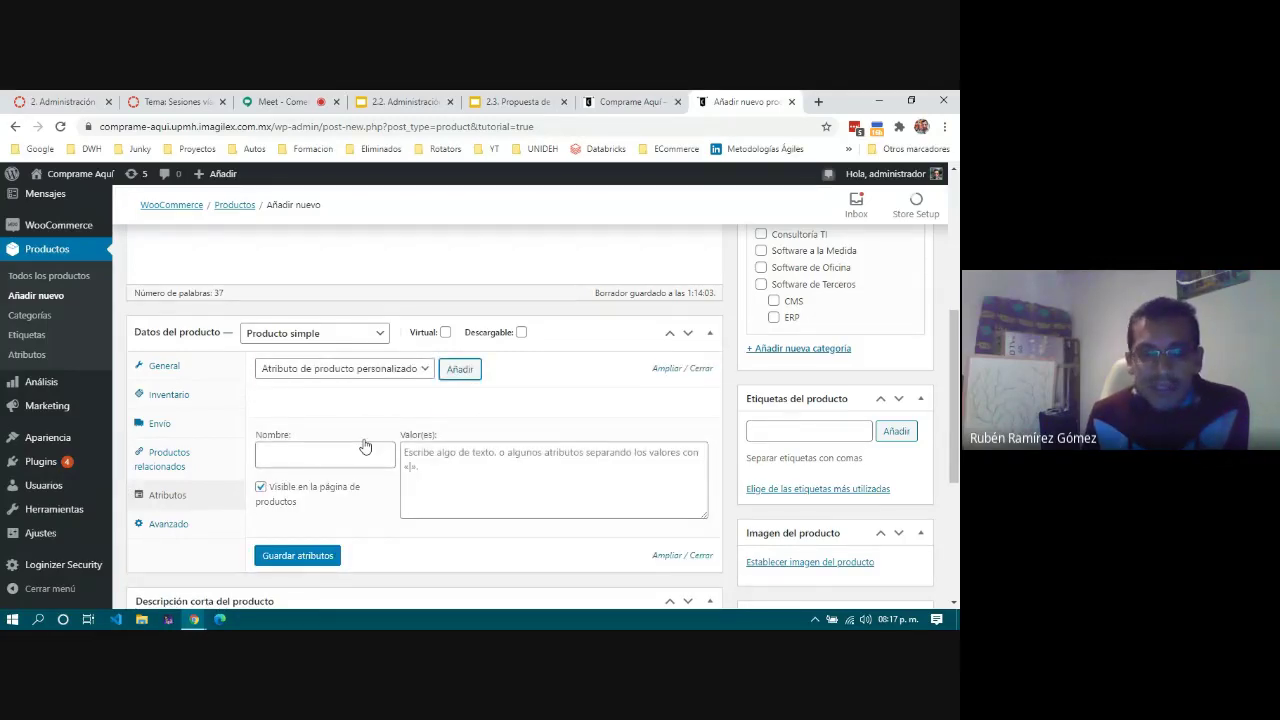
scroll(365, 446, "down", 1)
Step: Name the new custom attribute Contenido
left_click(363, 378)
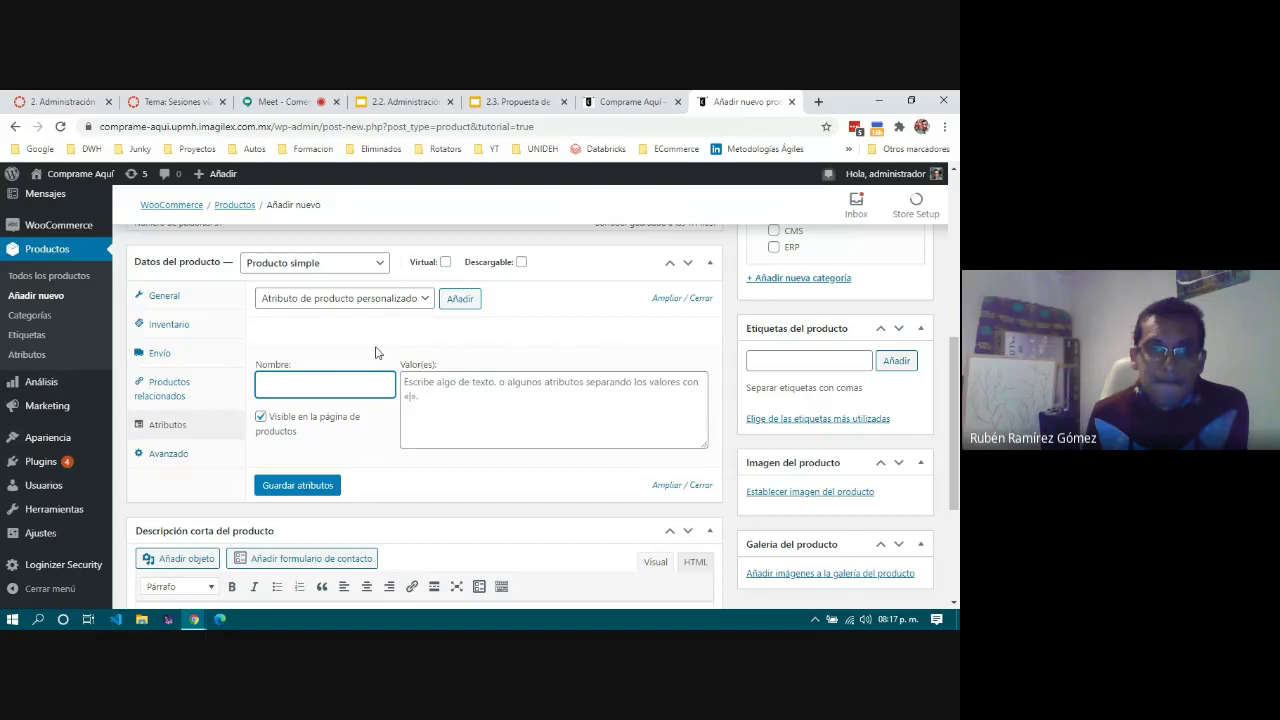
mouse_move(362, 340)
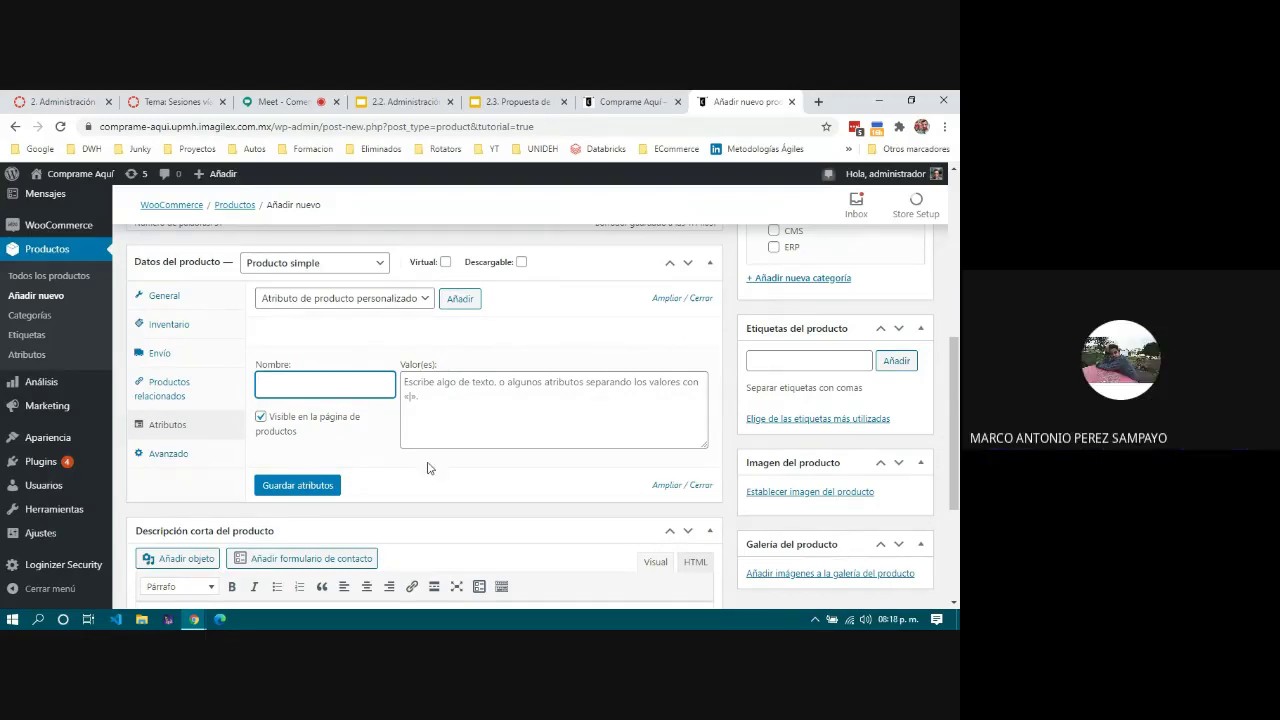
scroll(428, 462, "down", 1)
scroll(428, 463, "up", 1)
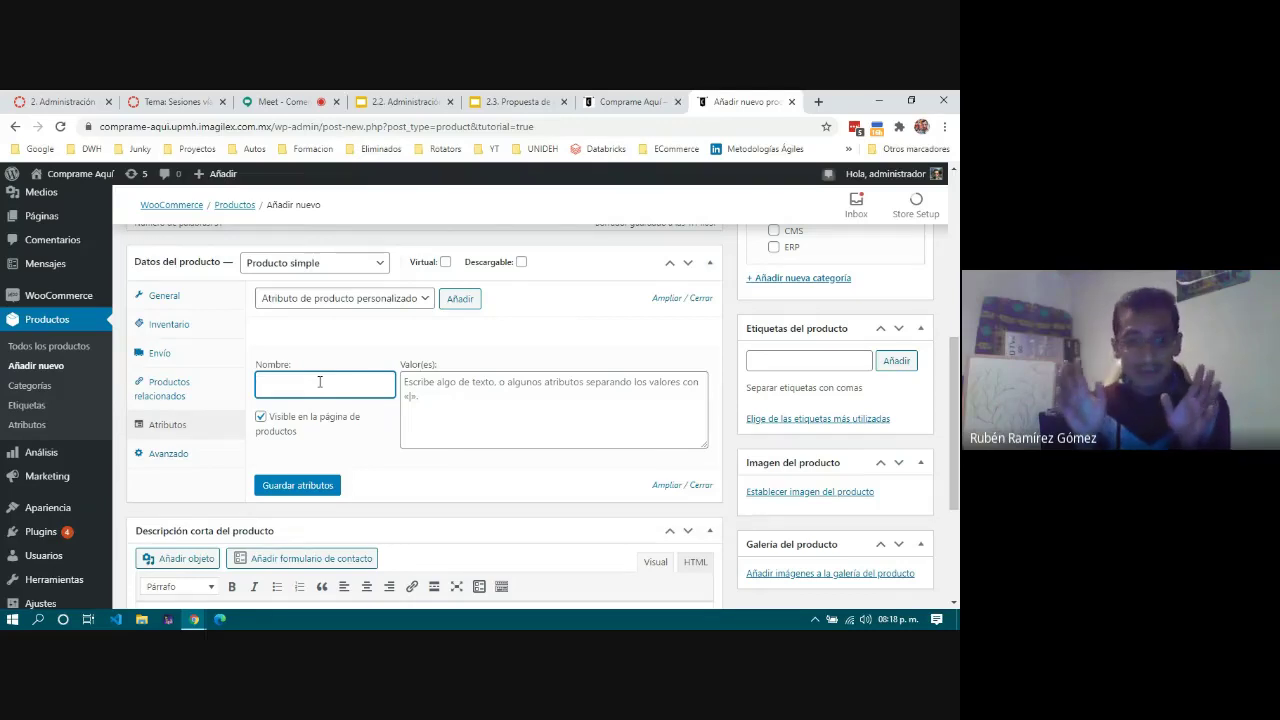
type("pe")
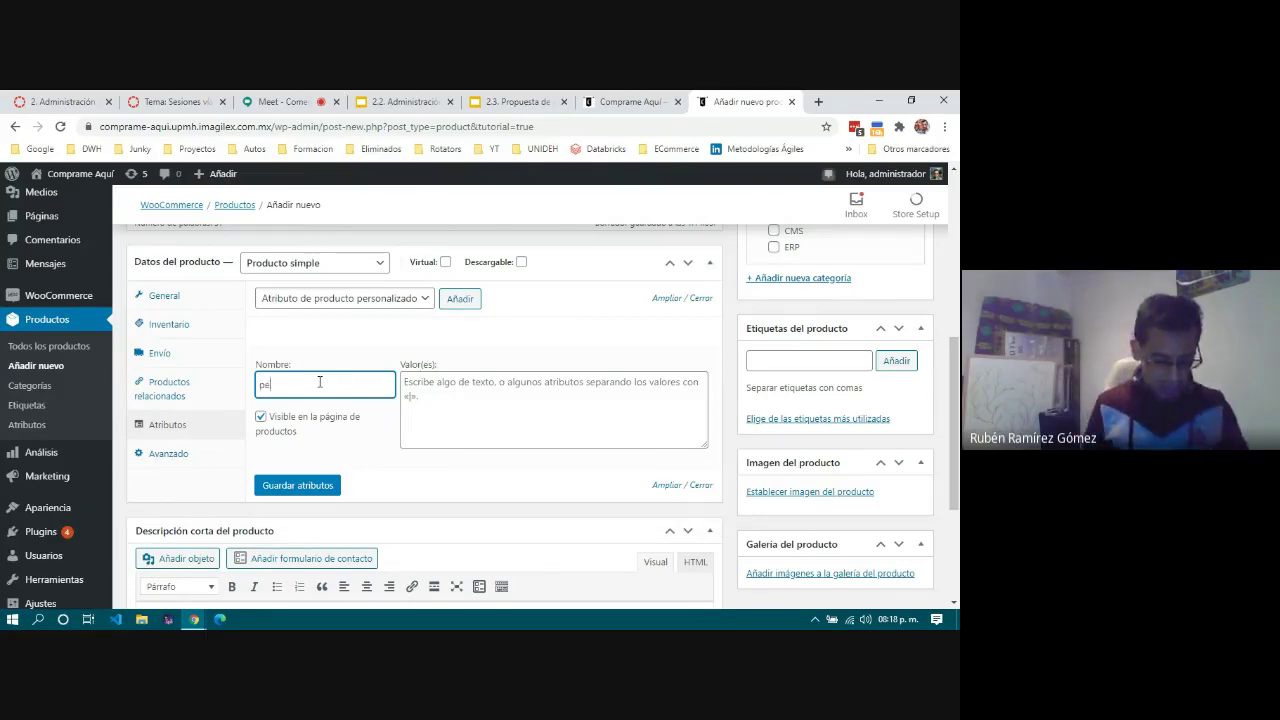
type("so")
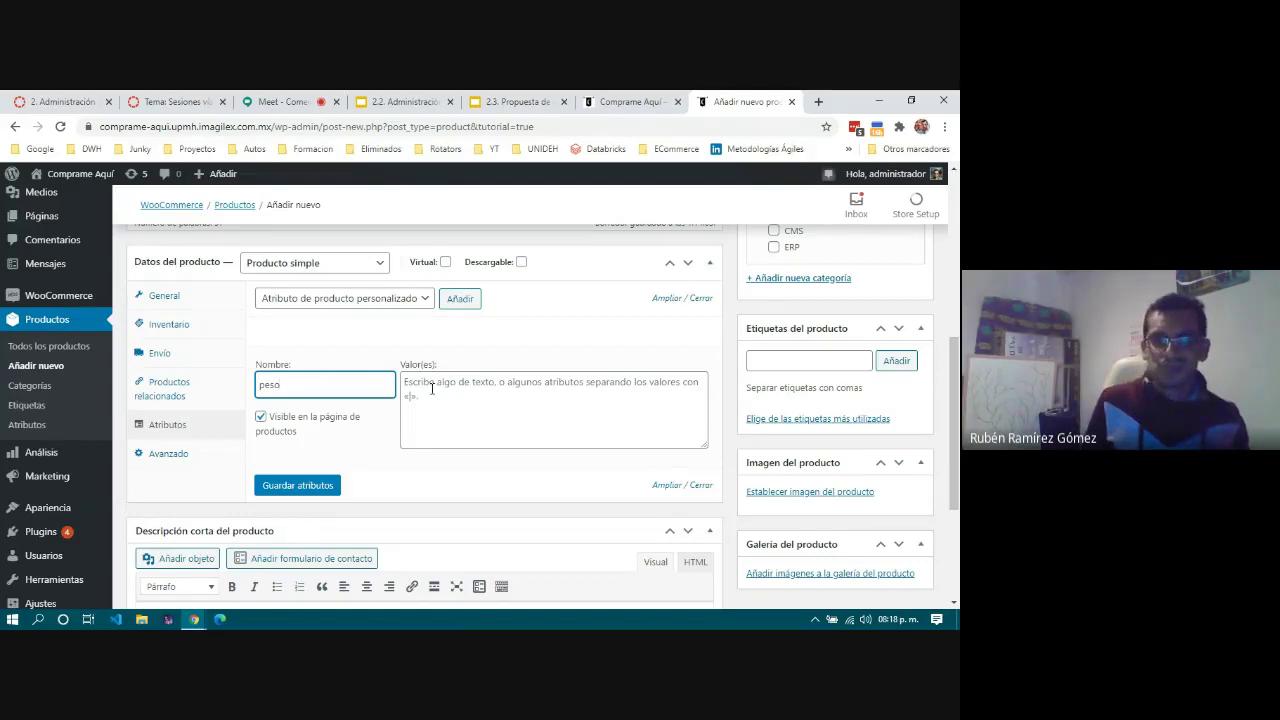
double_click(347, 388)
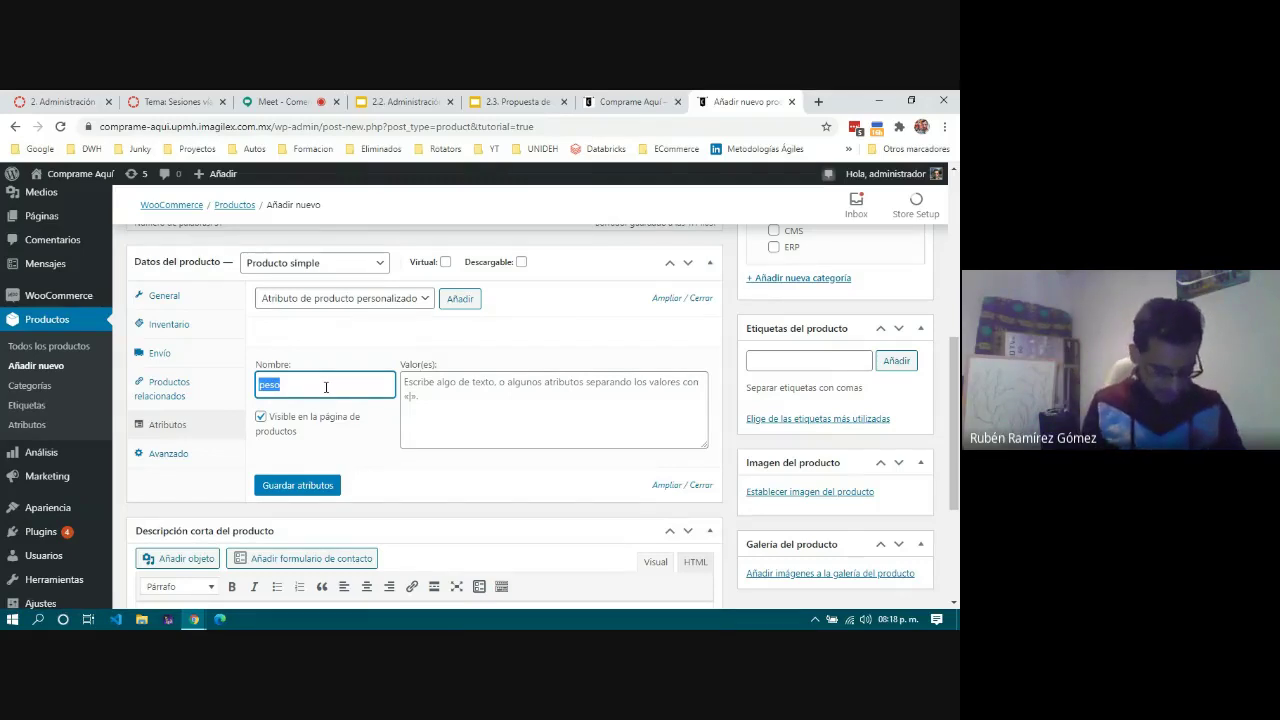
type("Contenido")
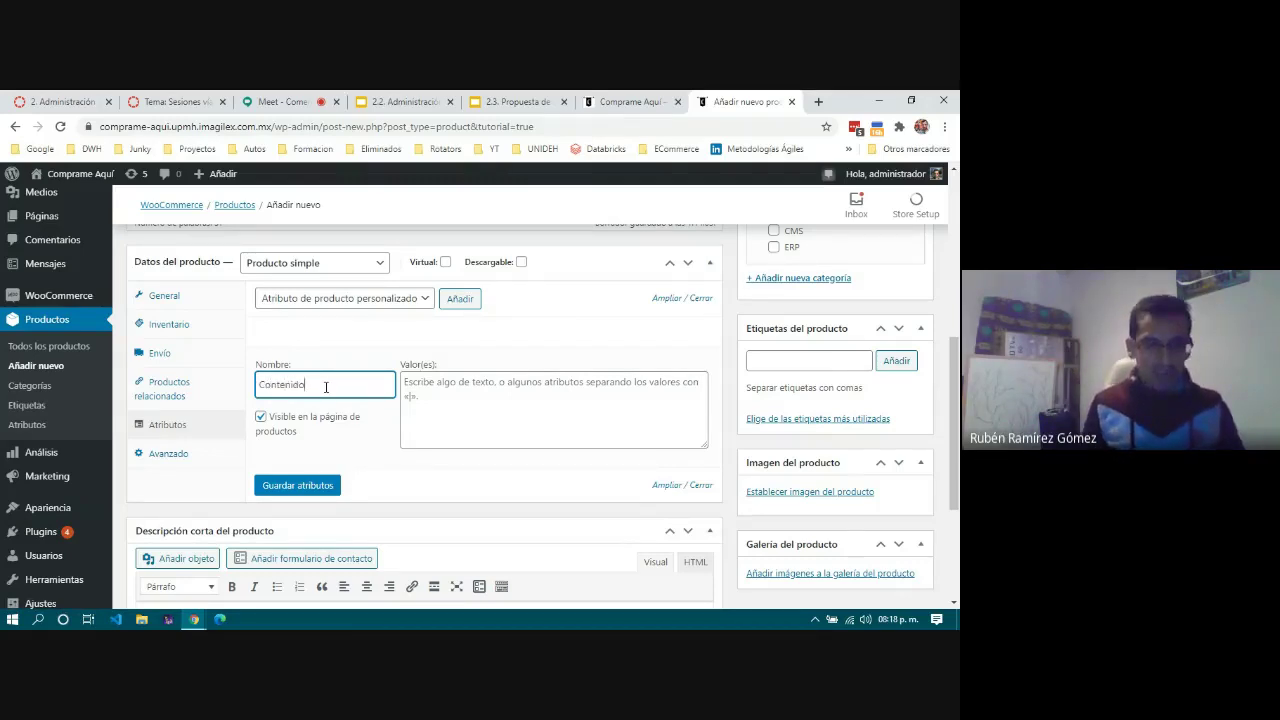
Step: Enter 250 ml and 350 ml as the values of the Contenido attribute, separated by a vertical bar
left_click(459, 386)
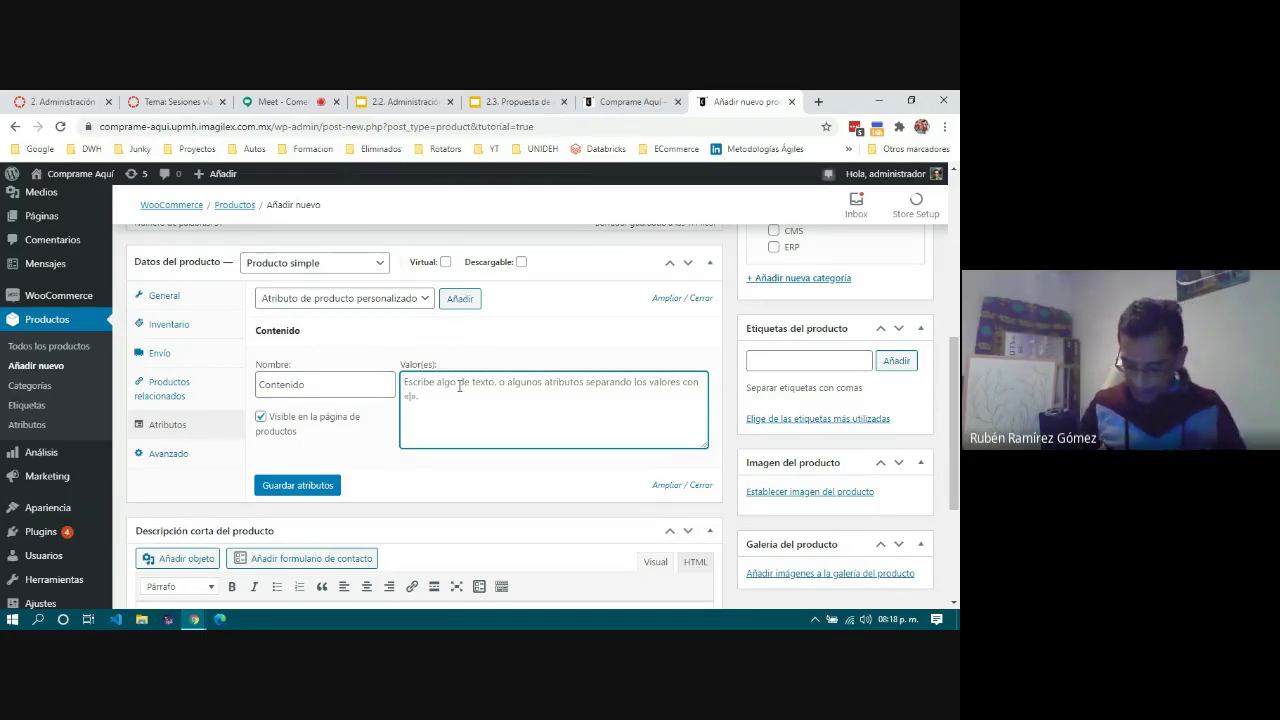
type("205")
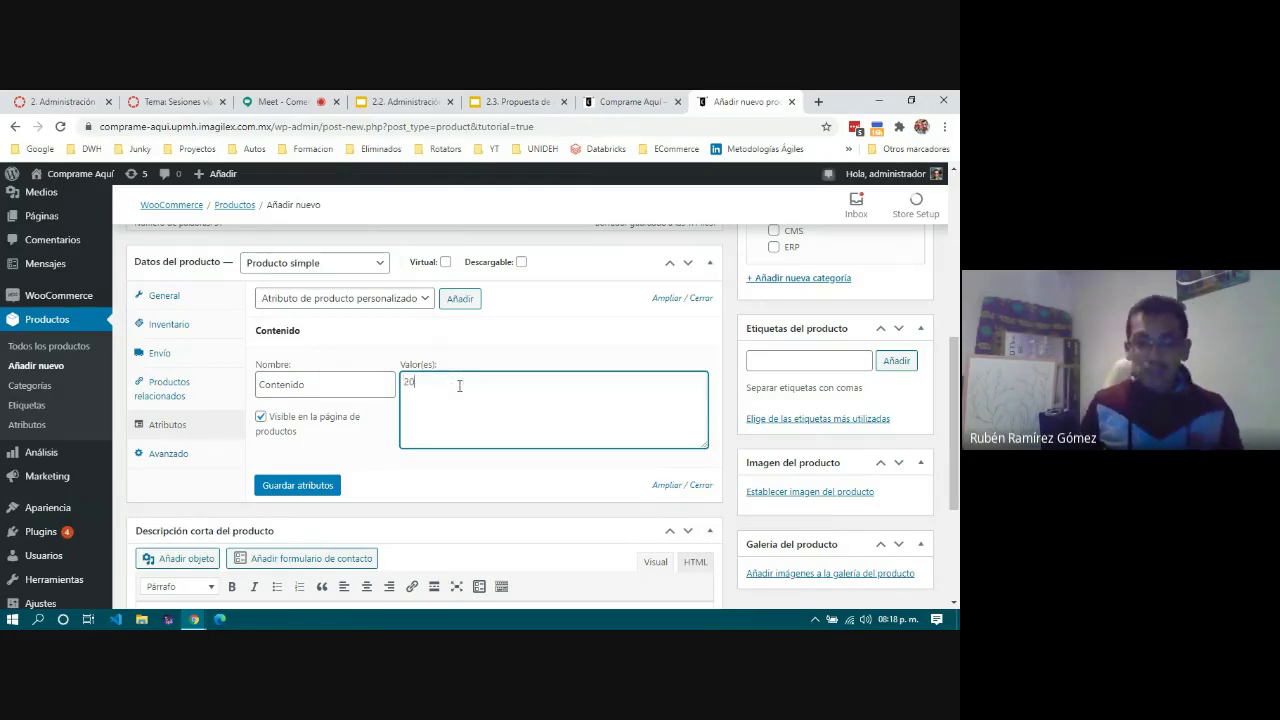
key("BackSpace")
key("BackSpace")
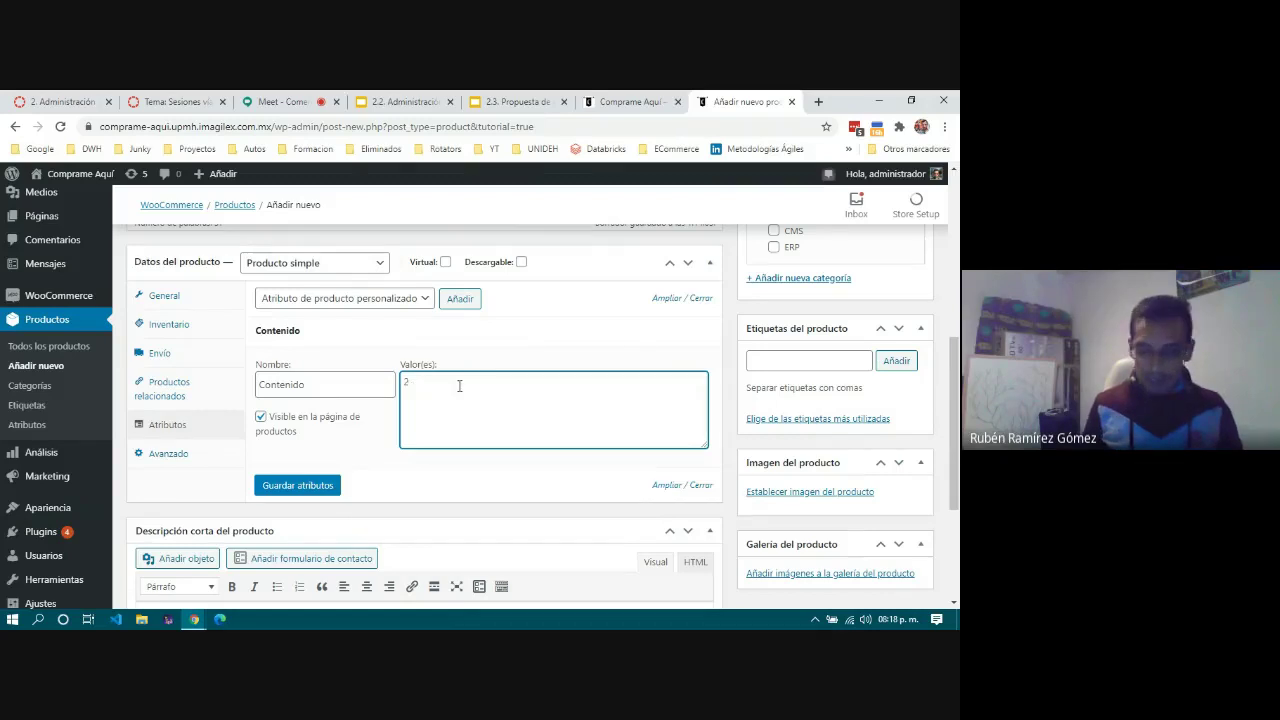
type("250")
key("BackSpace")
key("BackSpace")
key("BackSpace")
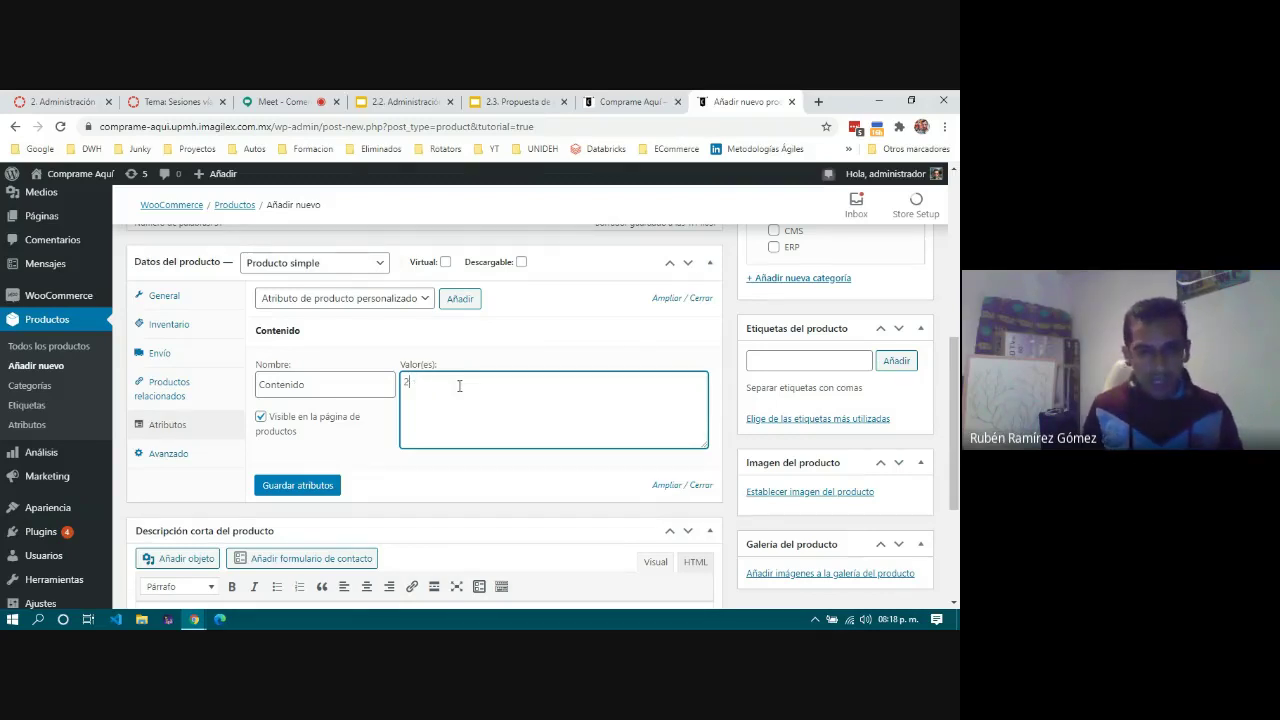
type("50 ml")
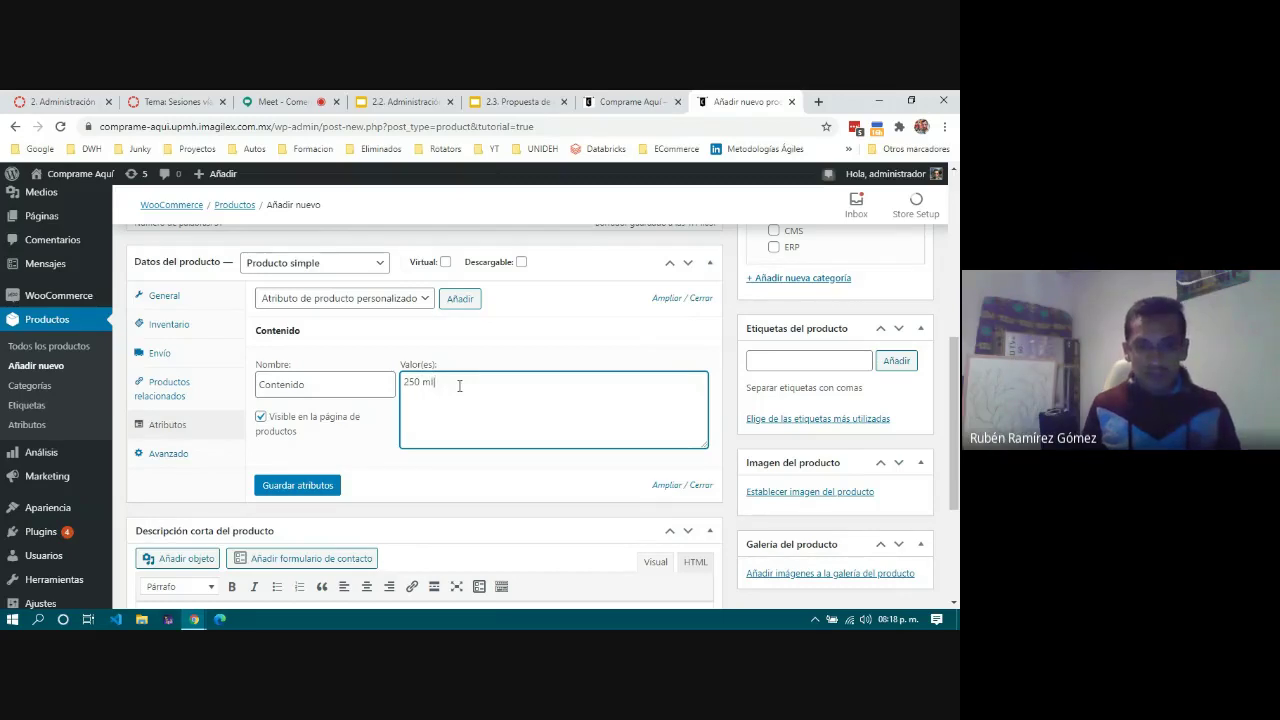
type("|35")
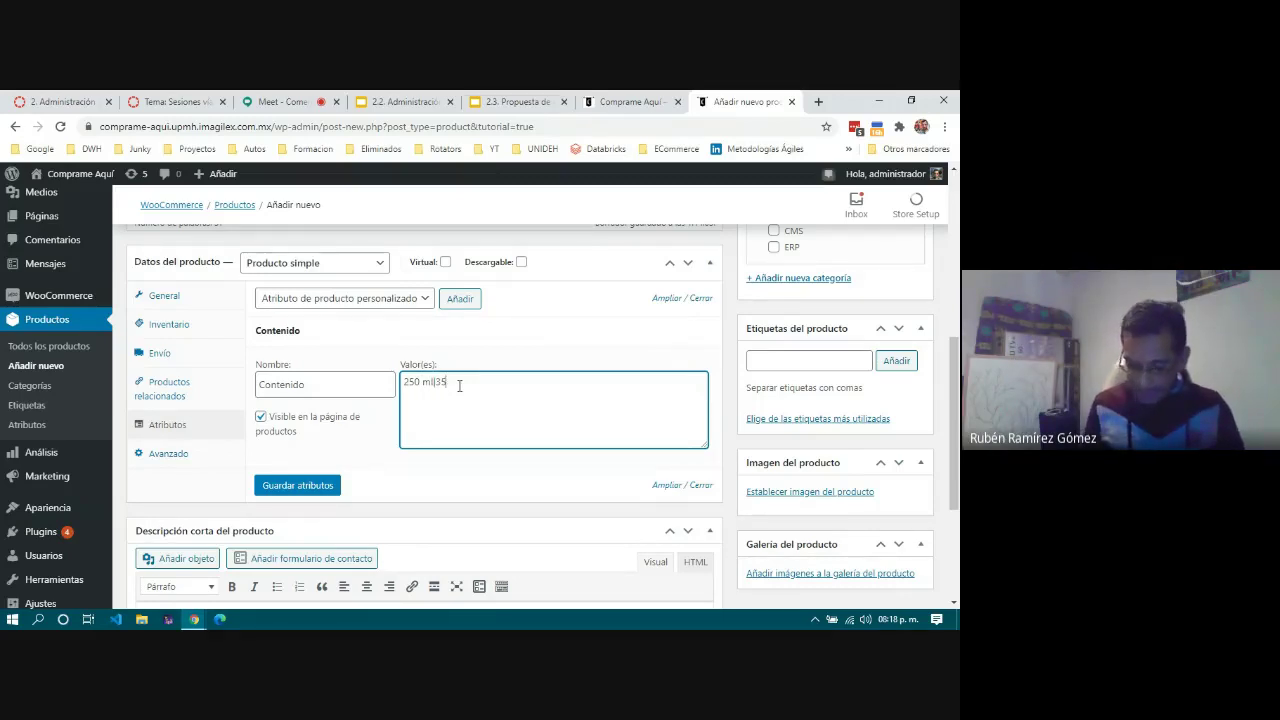
type("0 ml")
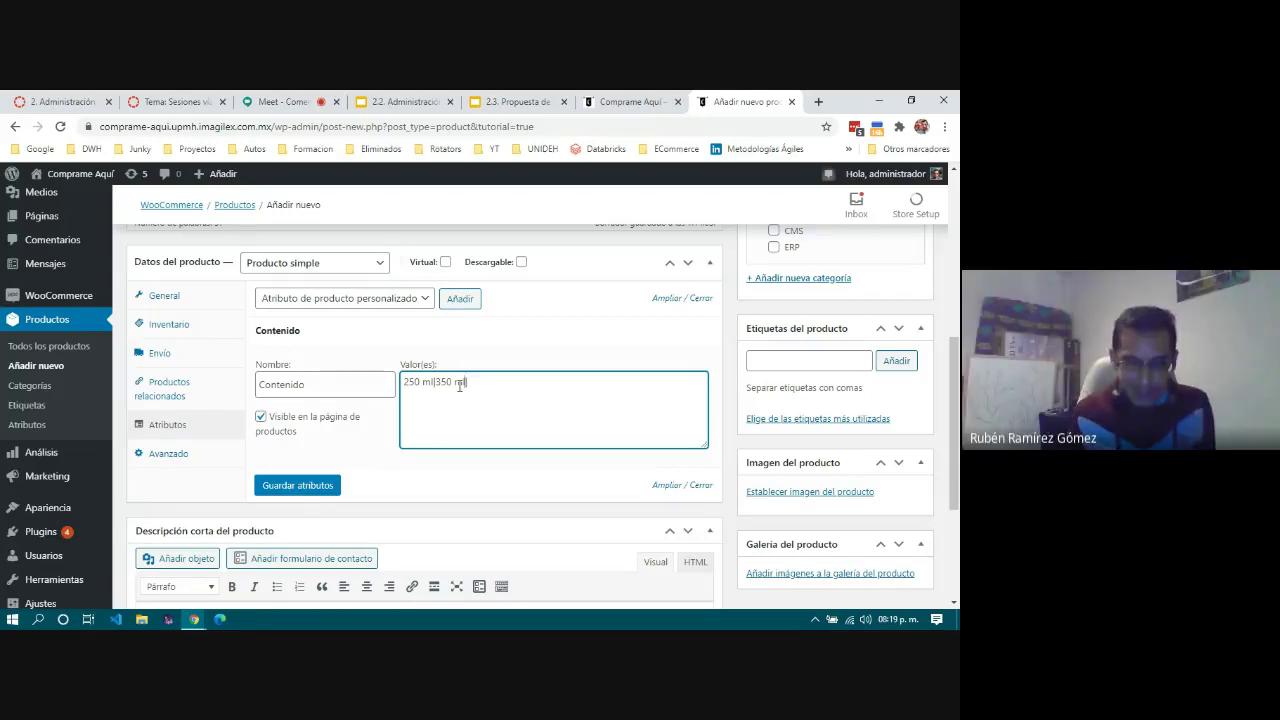
Step: Correct the second Contenido value to 355 ml and append 1 lt as a third value after a vertical bar
key("BackSpace")
key("BackSpace")
key("BackSpace")
key("BackSpace")
type("5 ml")
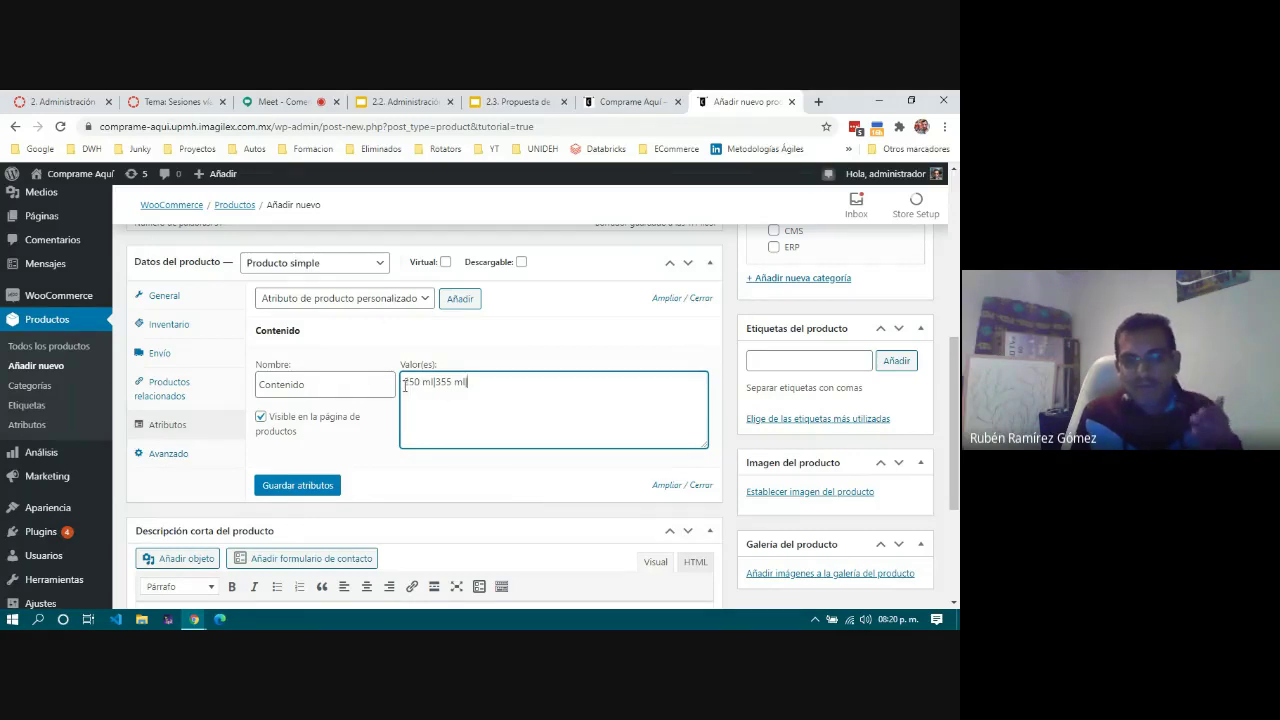
left_click_drag(404, 385, 491, 380)
left_click(491, 380)
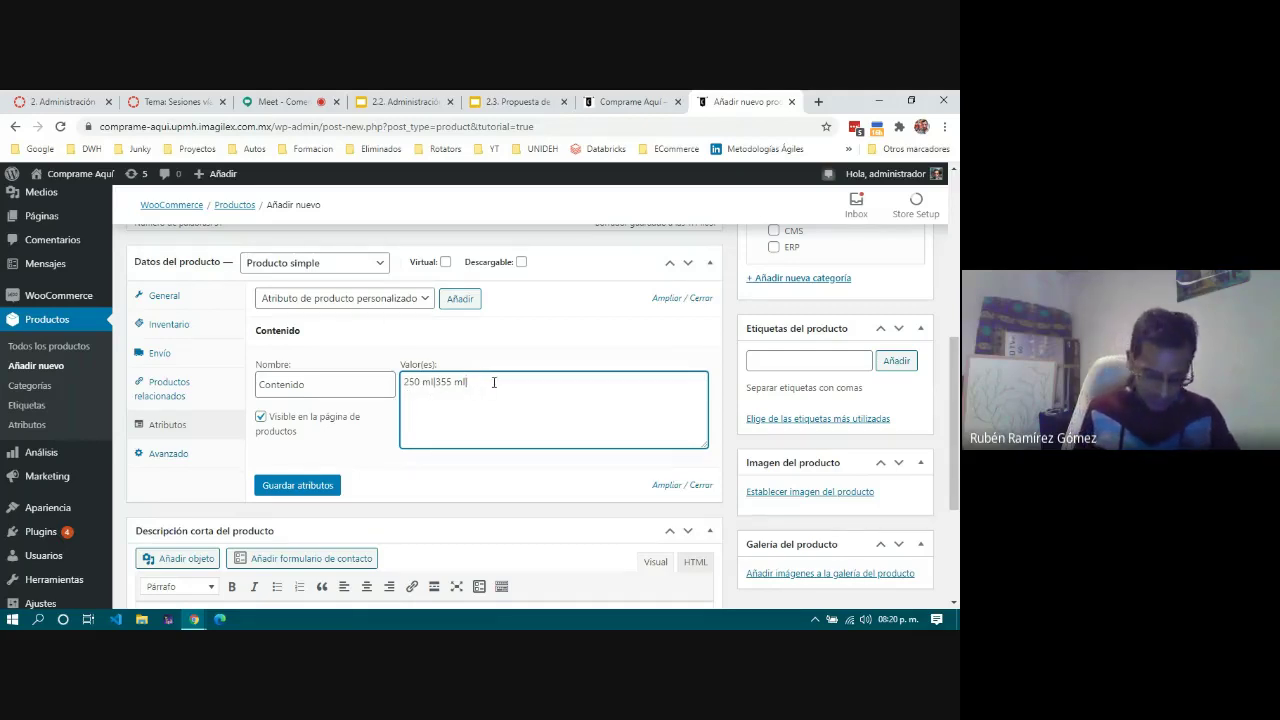
type("lt")
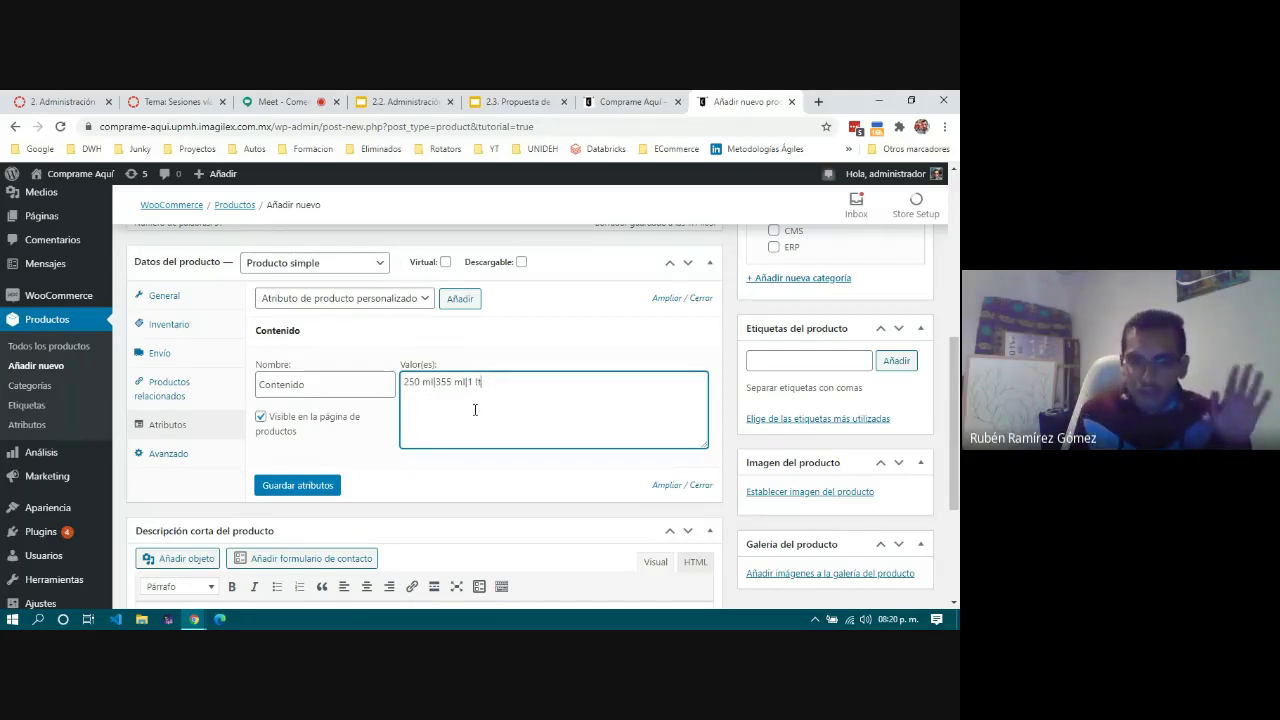
Step: Check the Contenido attribute's name and values and save the product's attributes
left_click(335, 382)
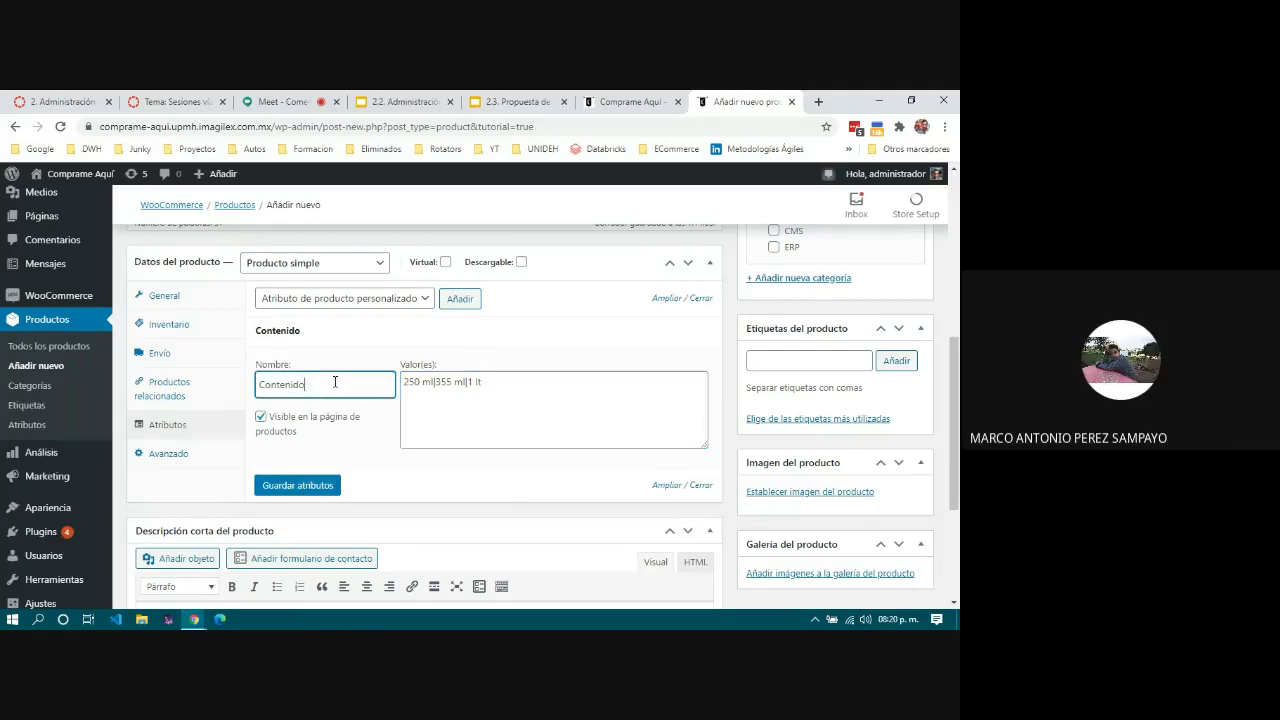
left_click(513, 380)
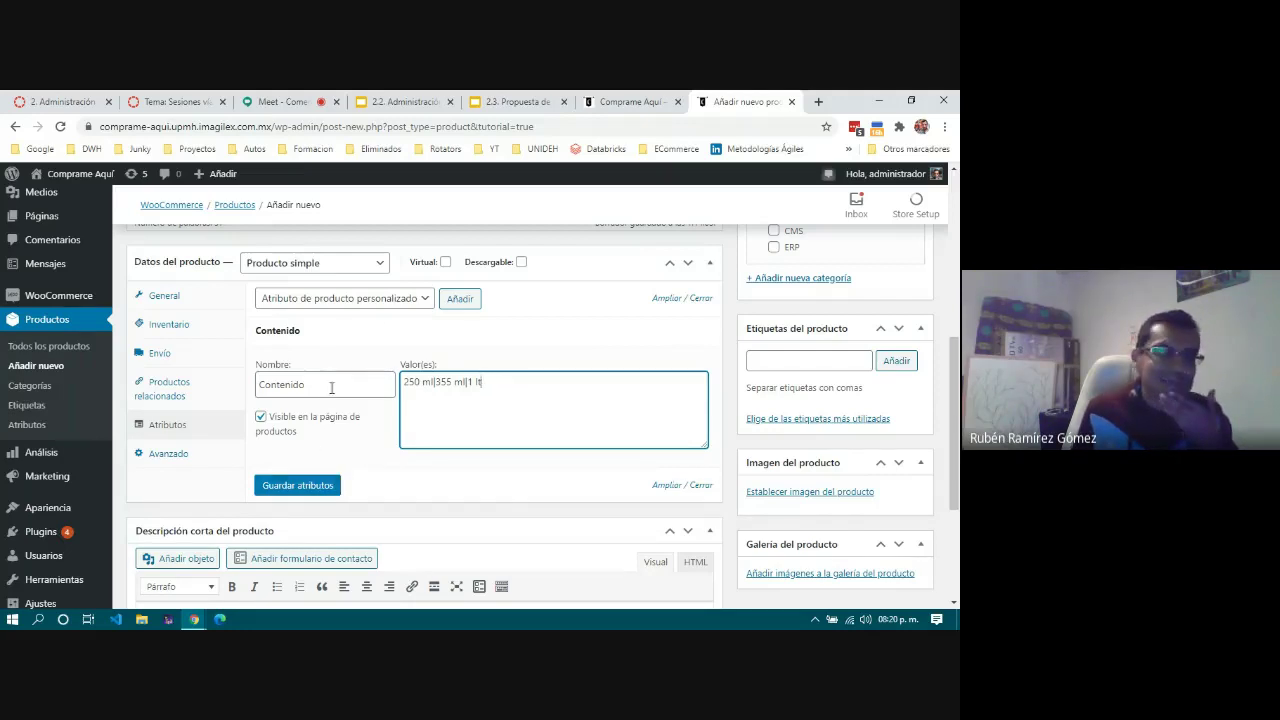
left_click(301, 384)
left_click_drag(301, 384, 256, 385)
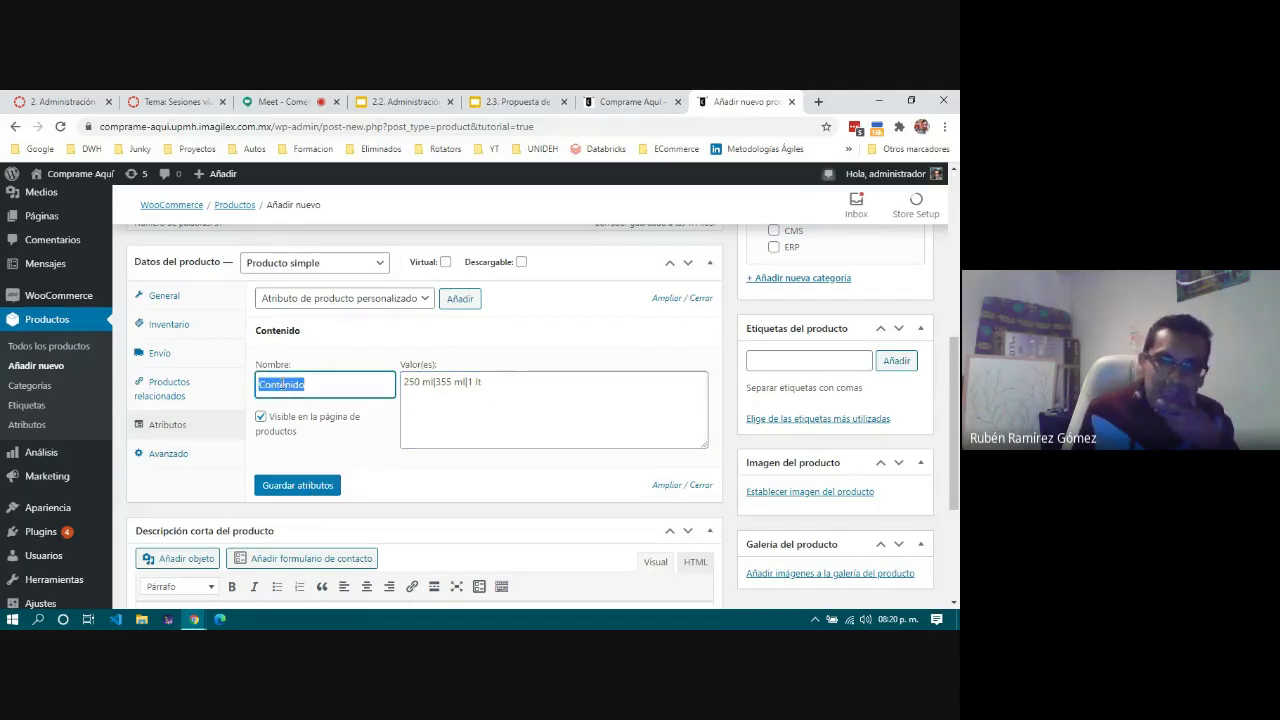
left_click_drag(478, 383, 405, 381)
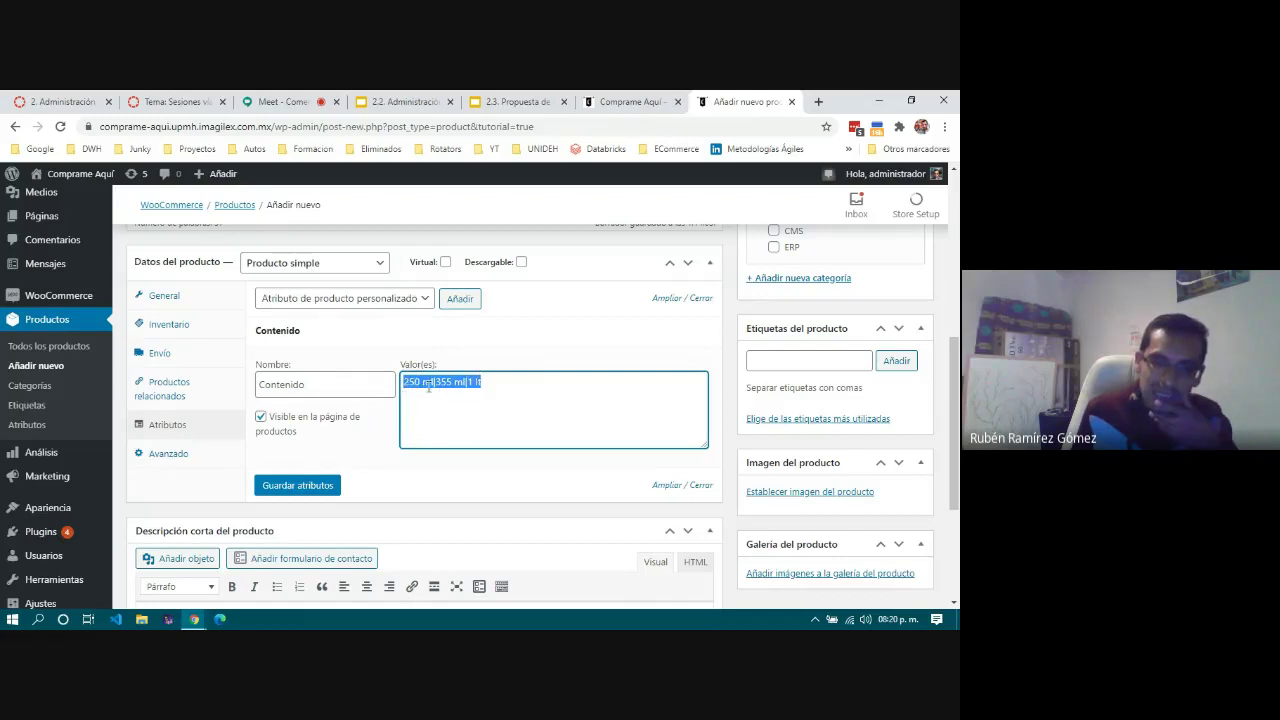
left_click(316, 489)
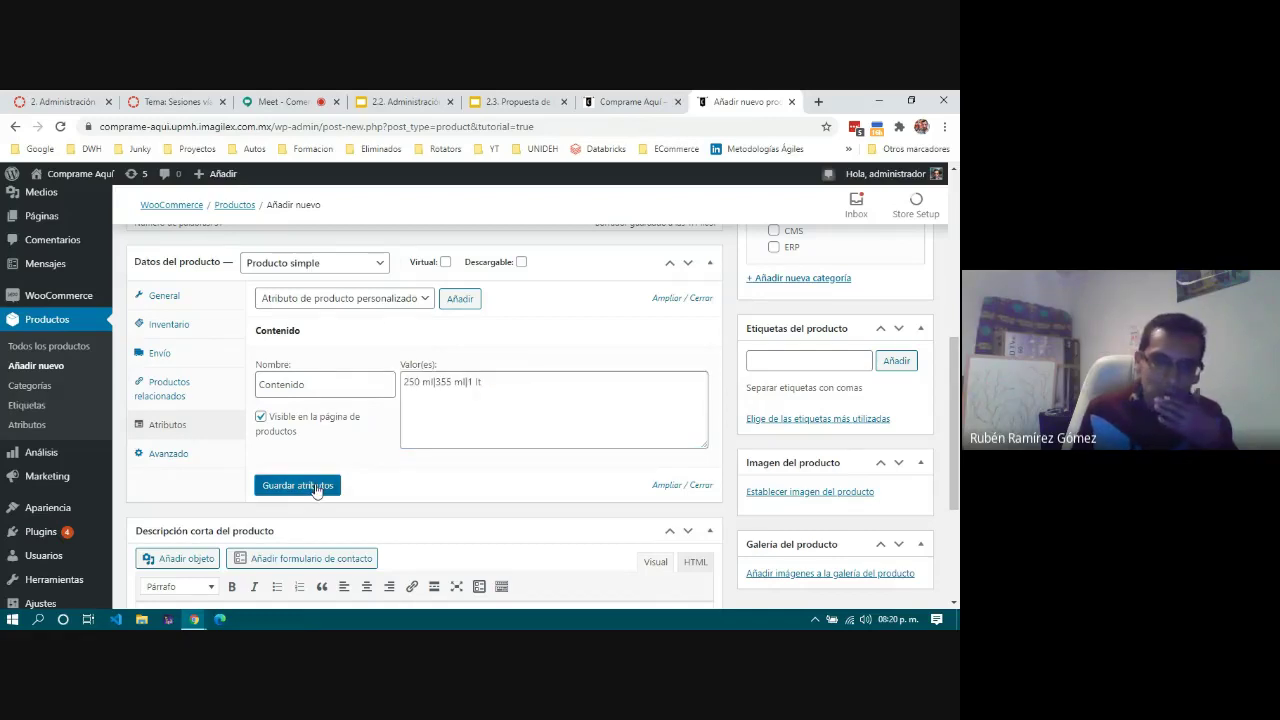
left_click(316, 487)
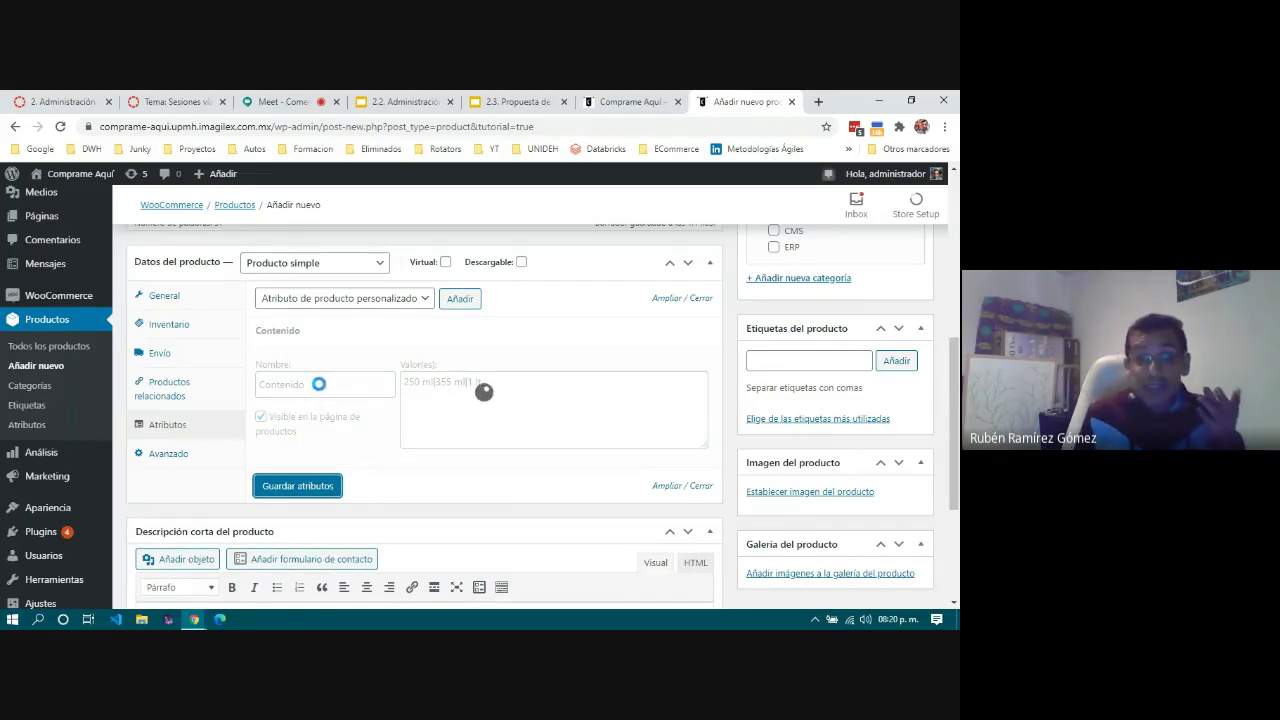
scroll(320, 390, "up", 1)
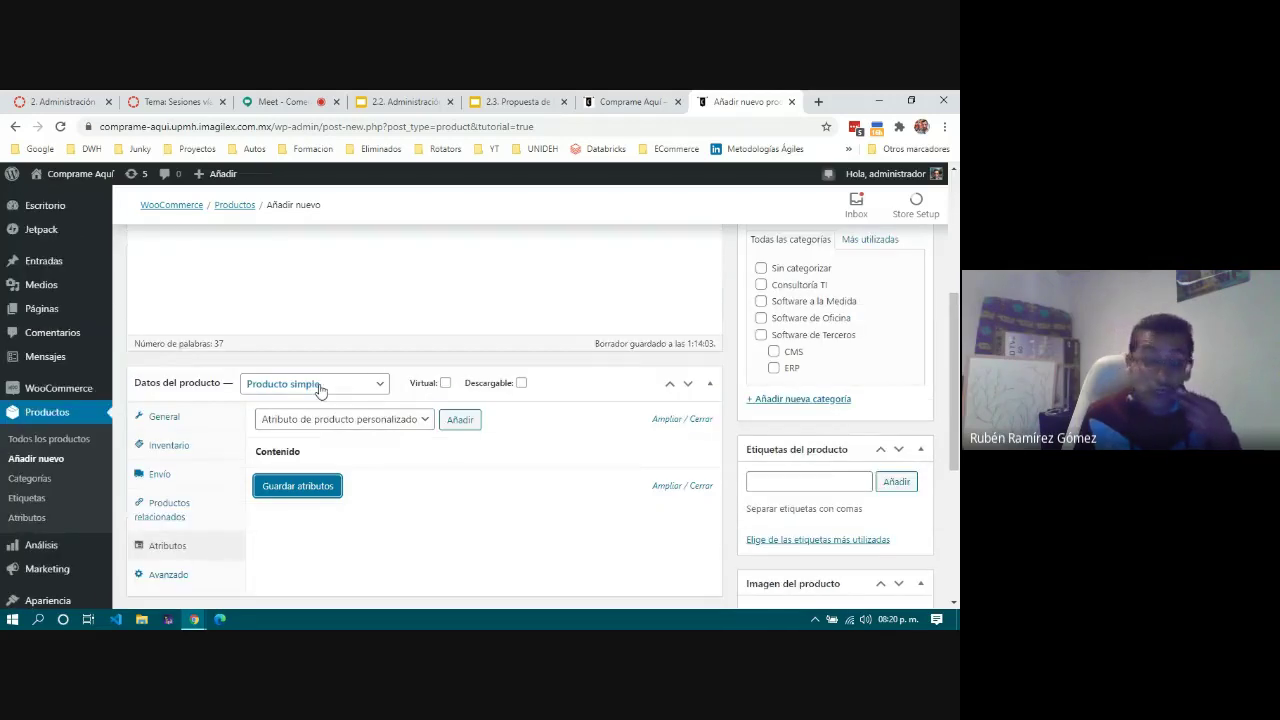
scroll(367, 487, "down", 1)
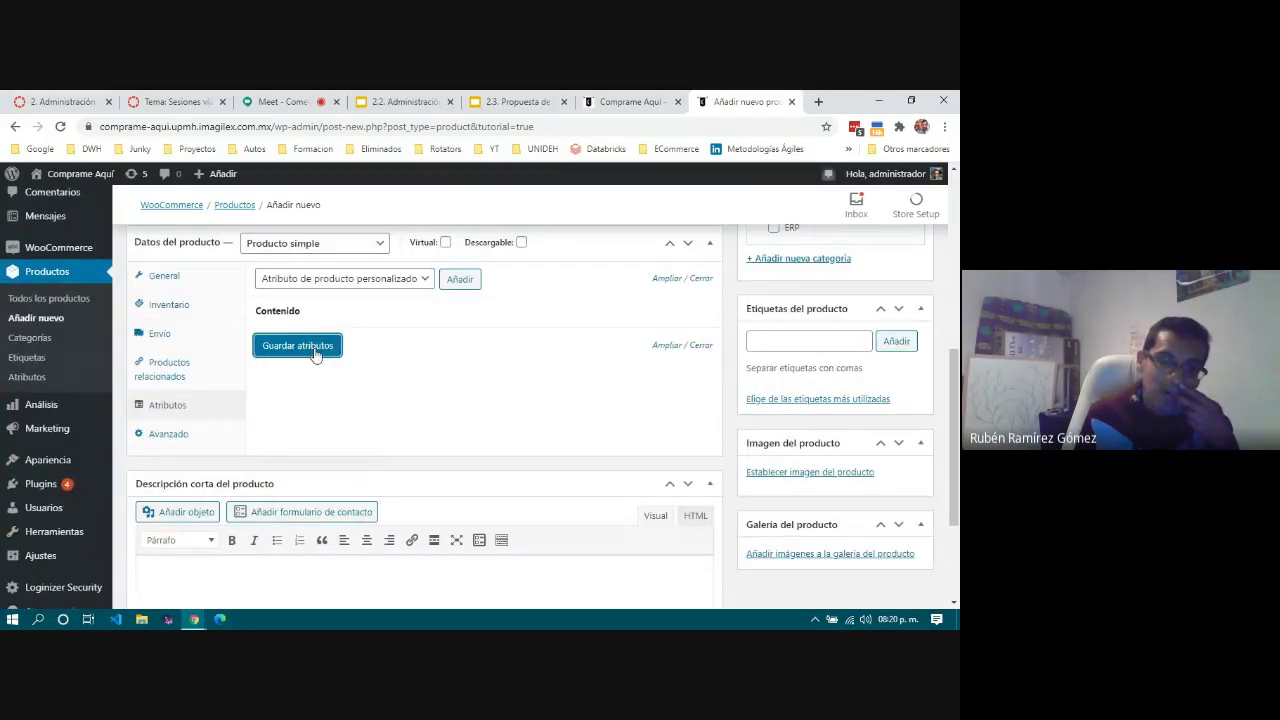
left_click(459, 280)
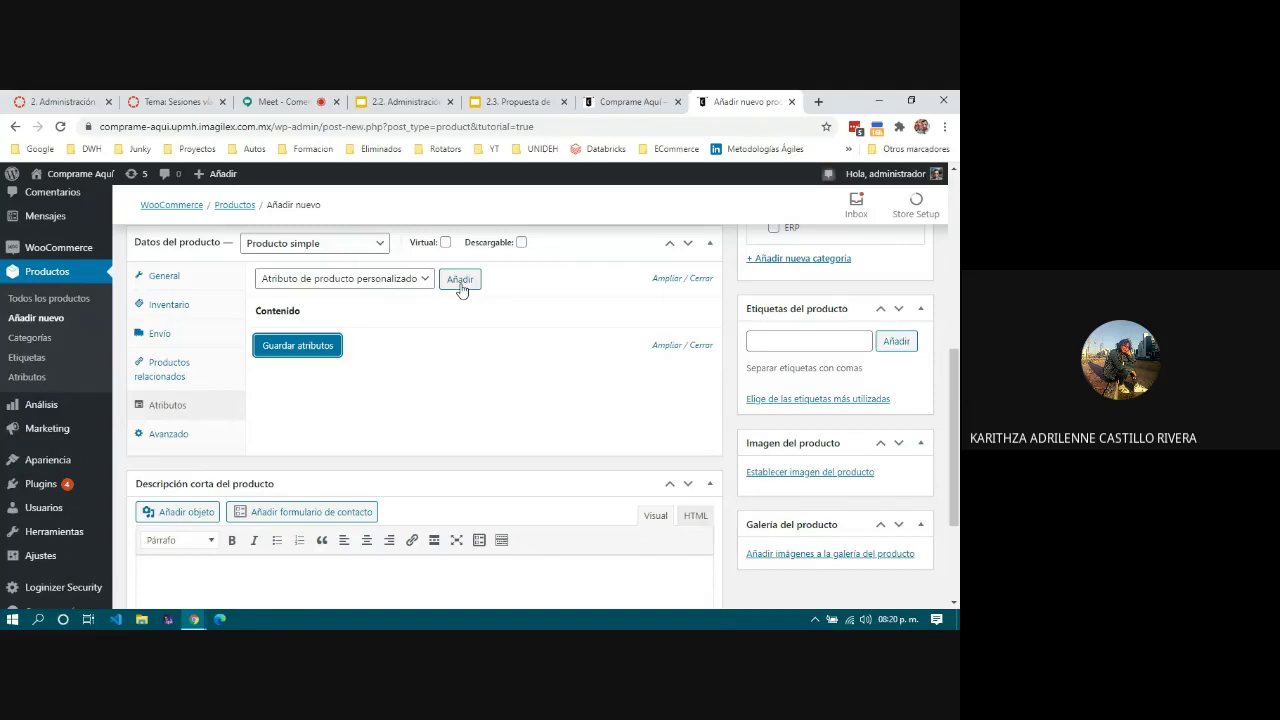
scroll(460, 377, "up", 3)
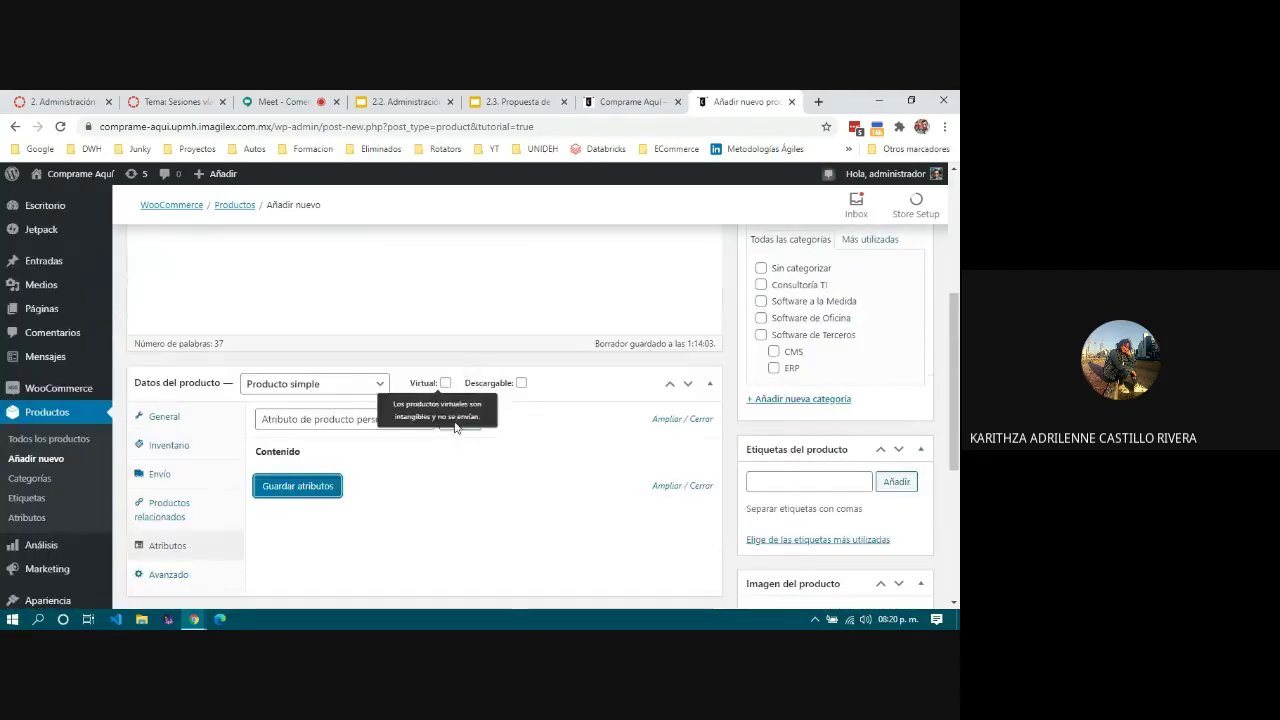
scroll(546, 423, "down", 2)
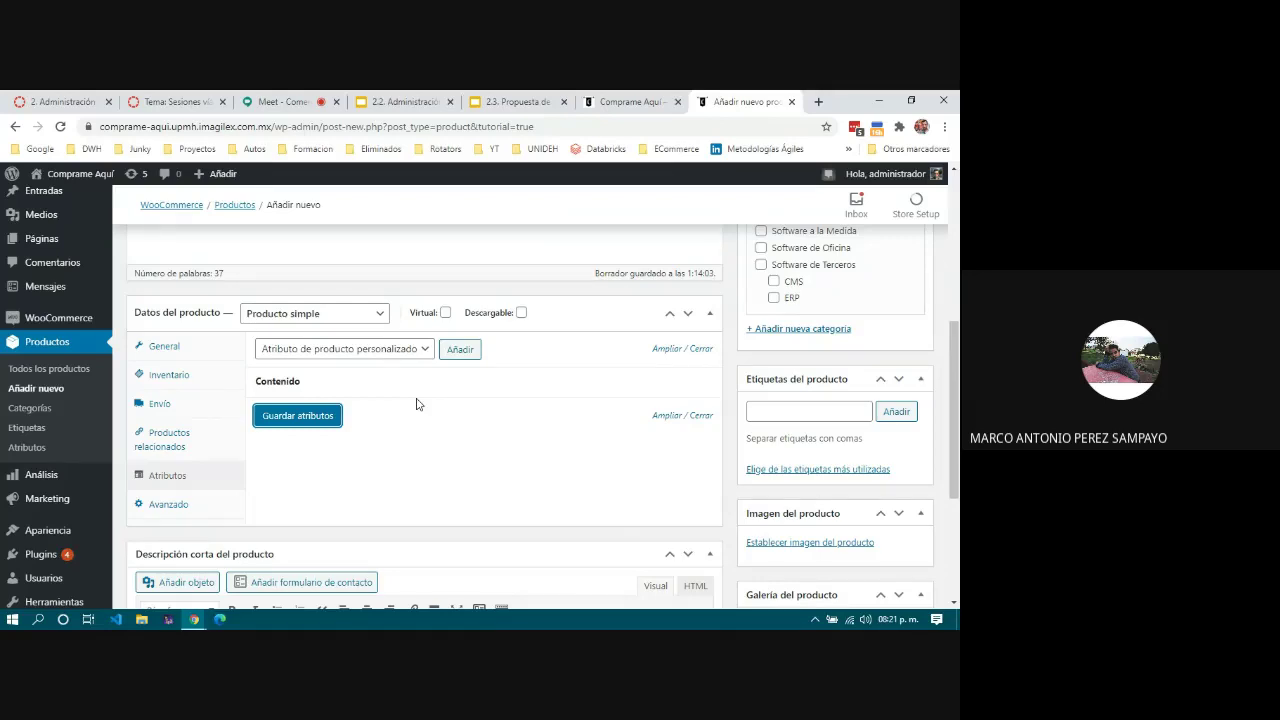
Step: Add a second custom attribute to the product and name it Envase
left_click(456, 352)
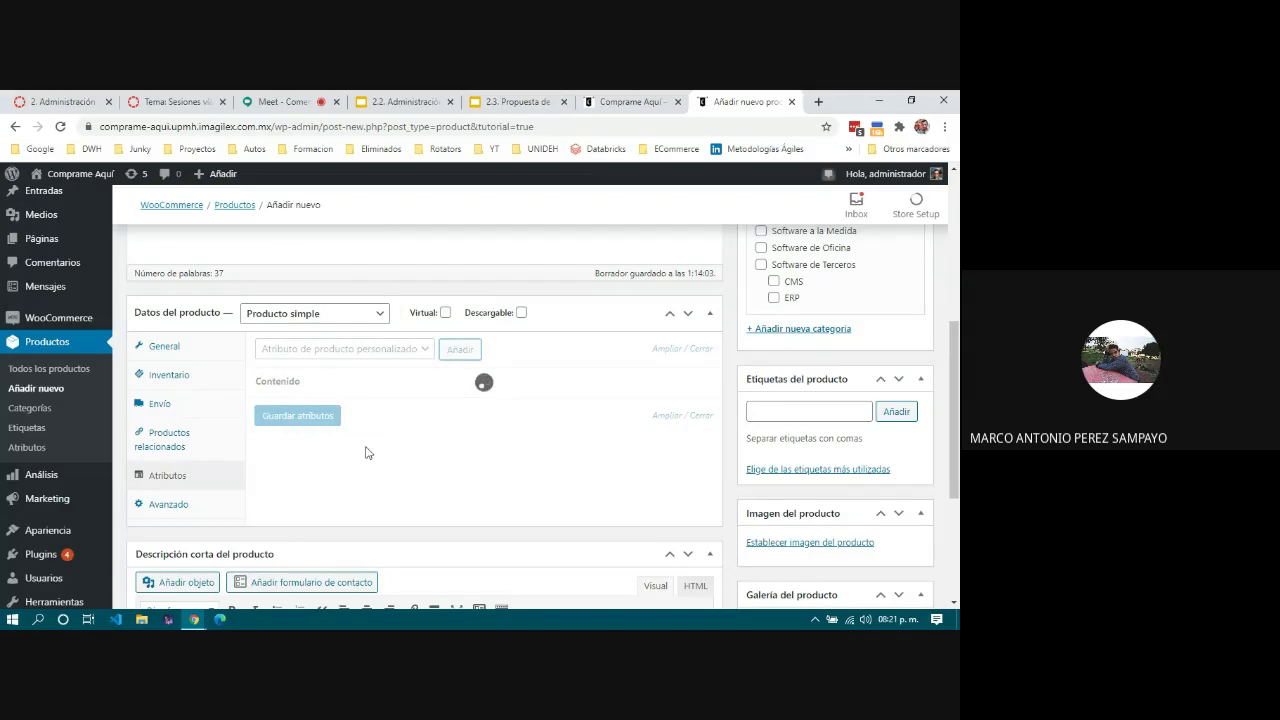
left_click(308, 470)
type("Envase")
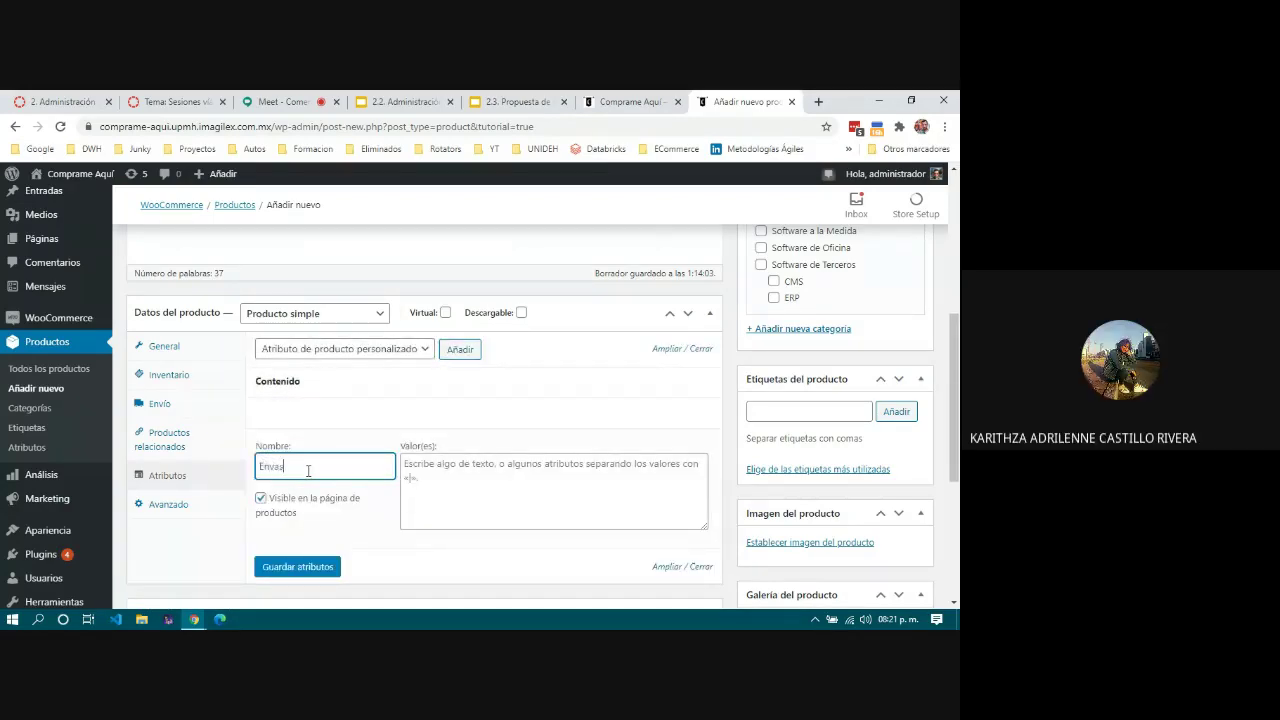
Step: Enter Vidrio and Lata as the Envase attribute's values, separated by a vertical bar, and save the attributes
left_click(471, 481)
type("Vis")
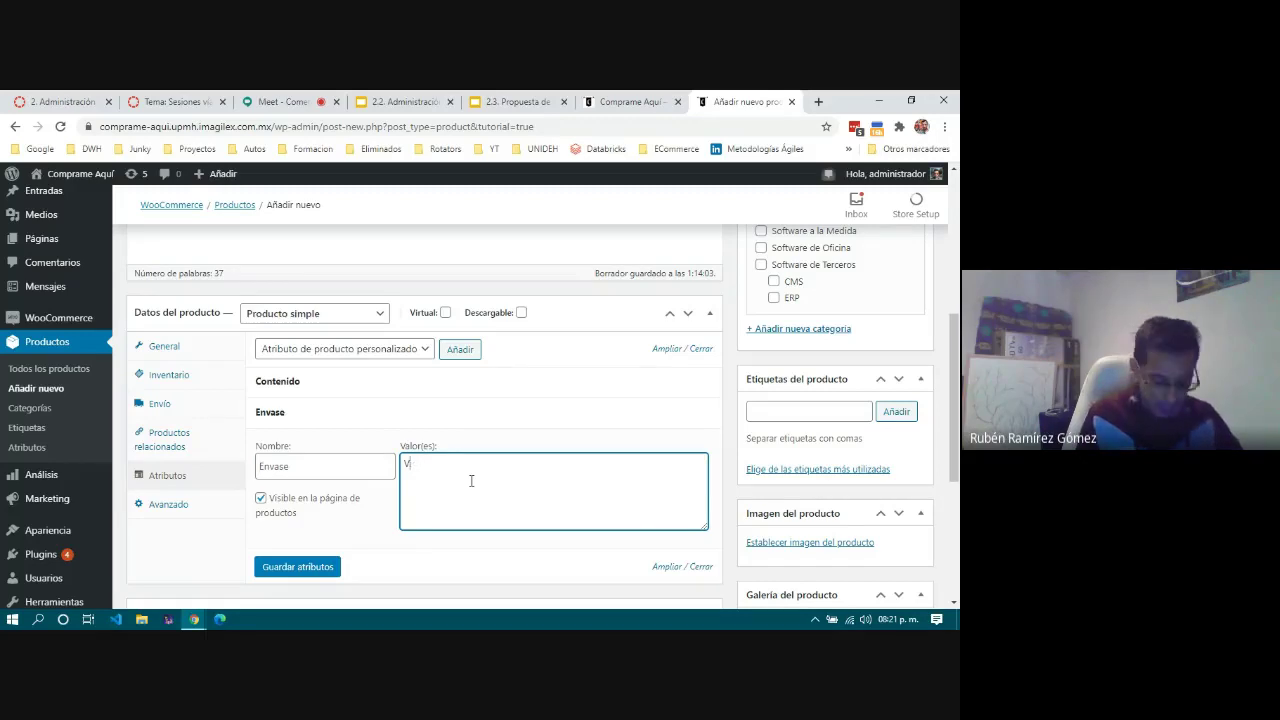
type("drio")
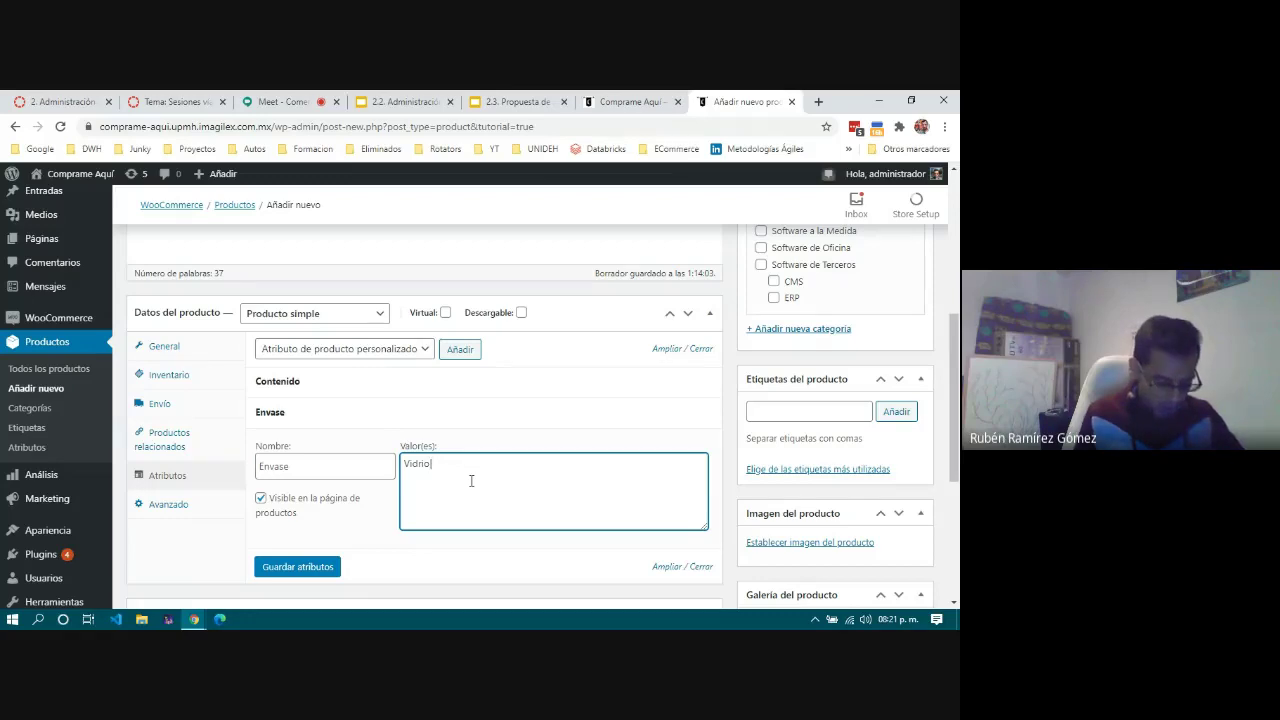
type("|Lata")
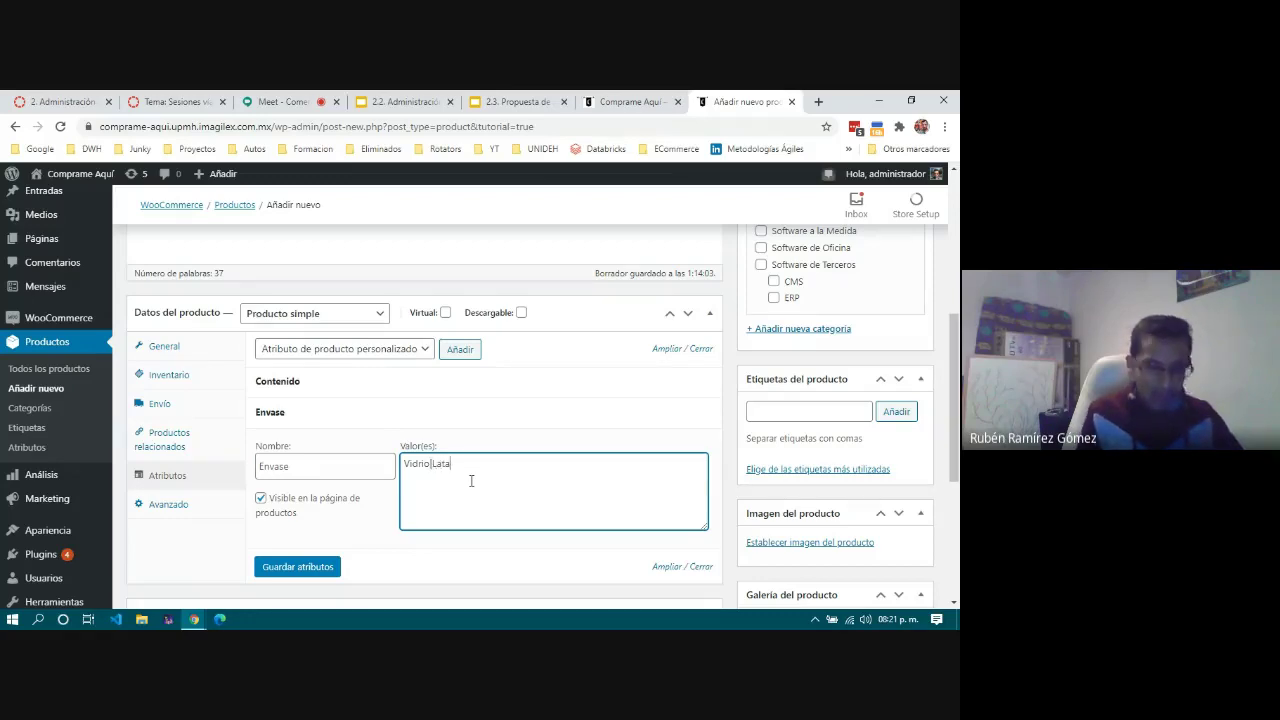
left_click(299, 567)
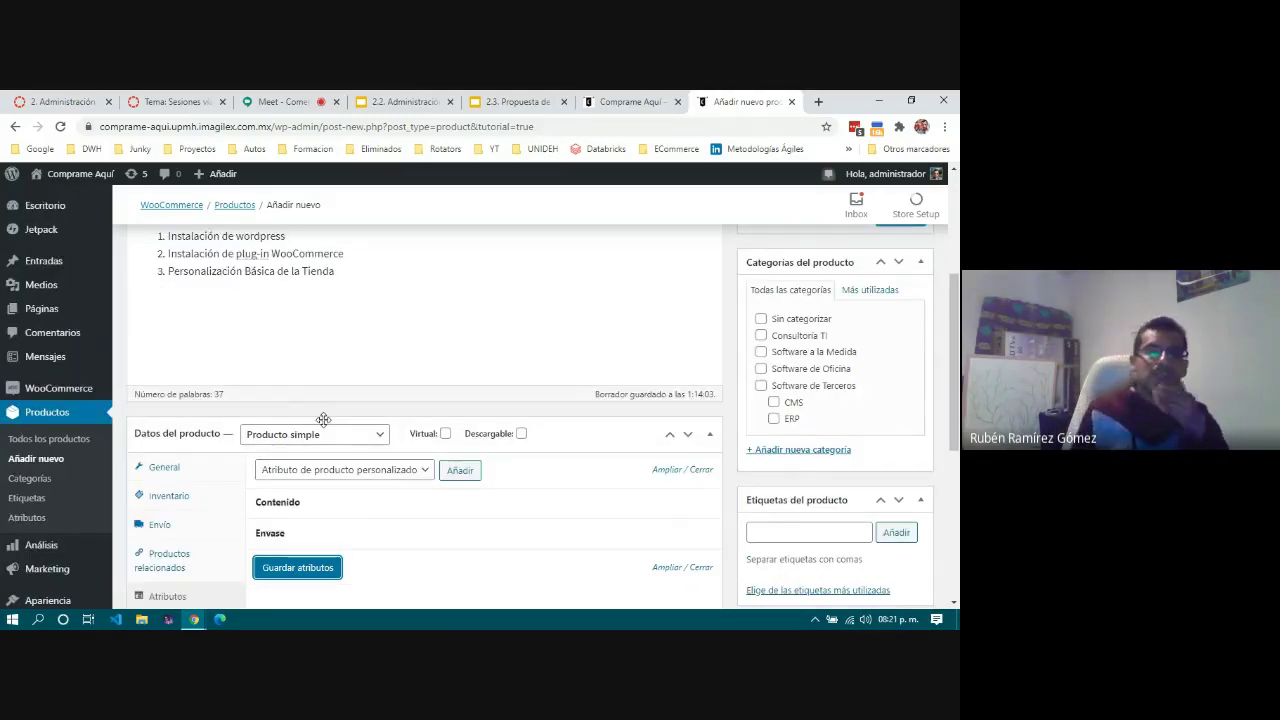
left_click(297, 567)
Step: Examine the product's advanced settings: the purchase note and its help text, the menu order and the reviews option
scroll(351, 514, "down", 3)
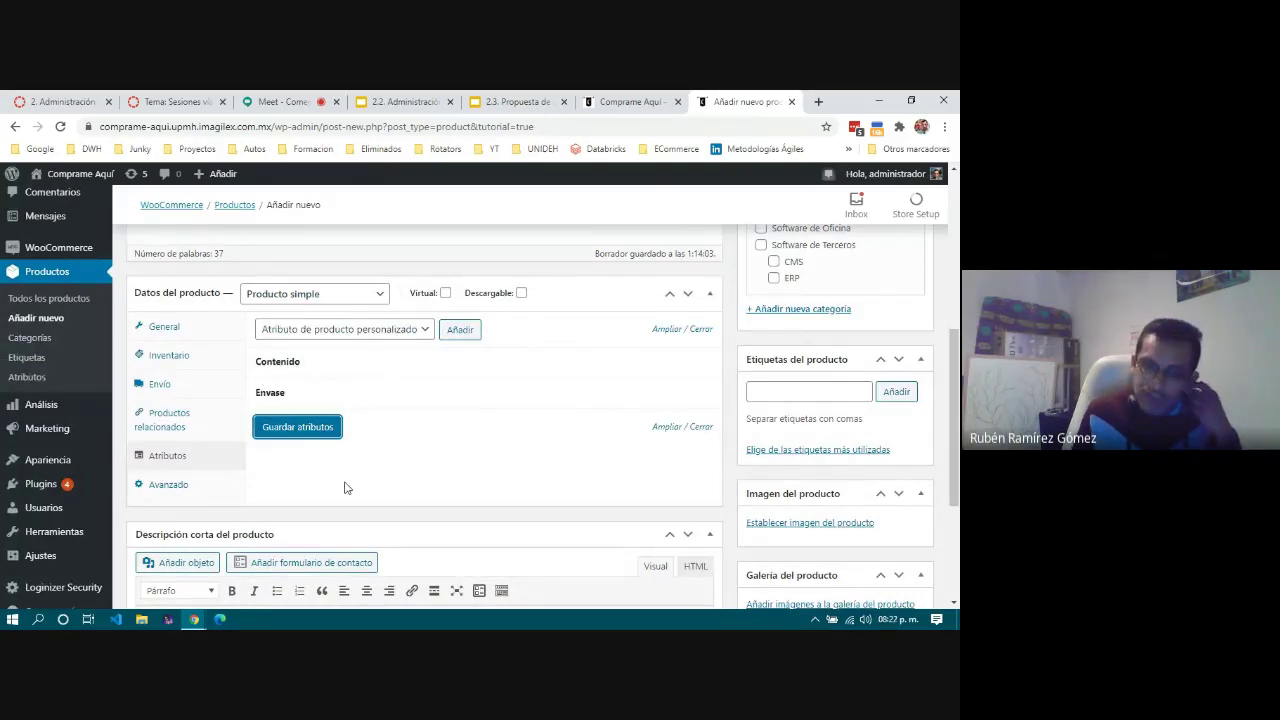
scroll(344, 487, "down", 1)
left_click(172, 416)
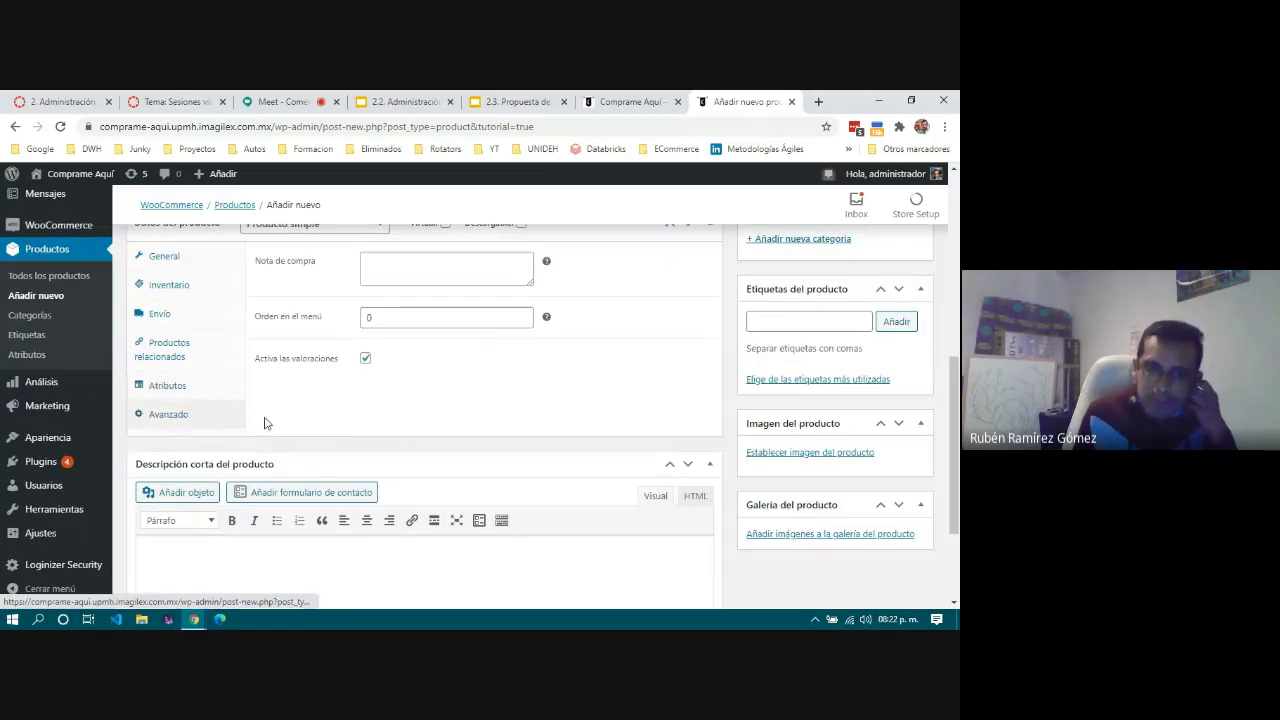
scroll(270, 421, "up", 1)
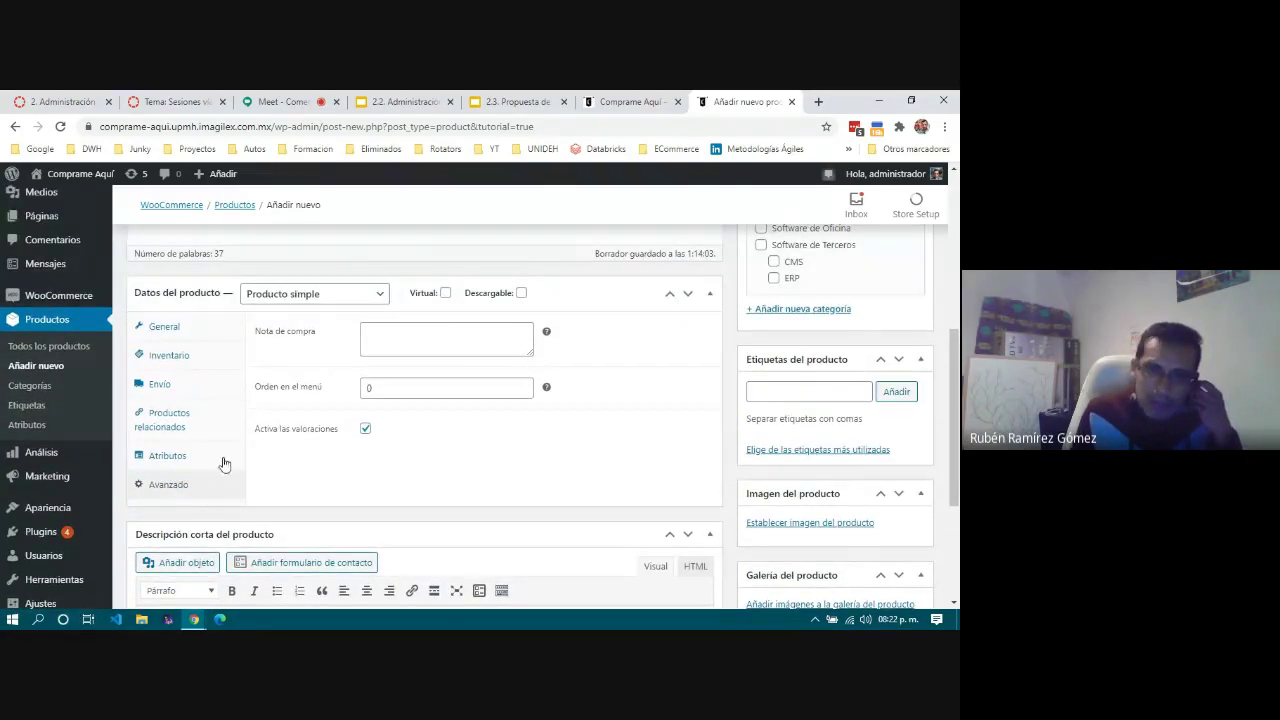
left_click(422, 333)
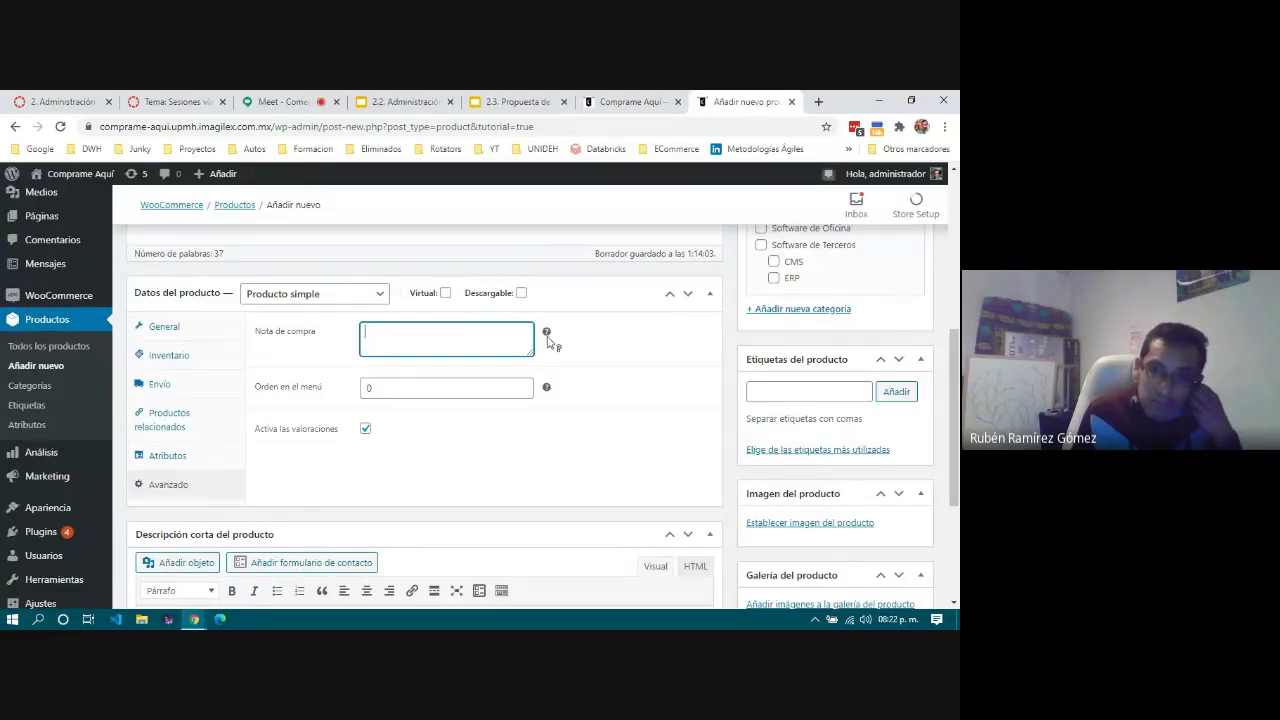
mouse_move(547, 337)
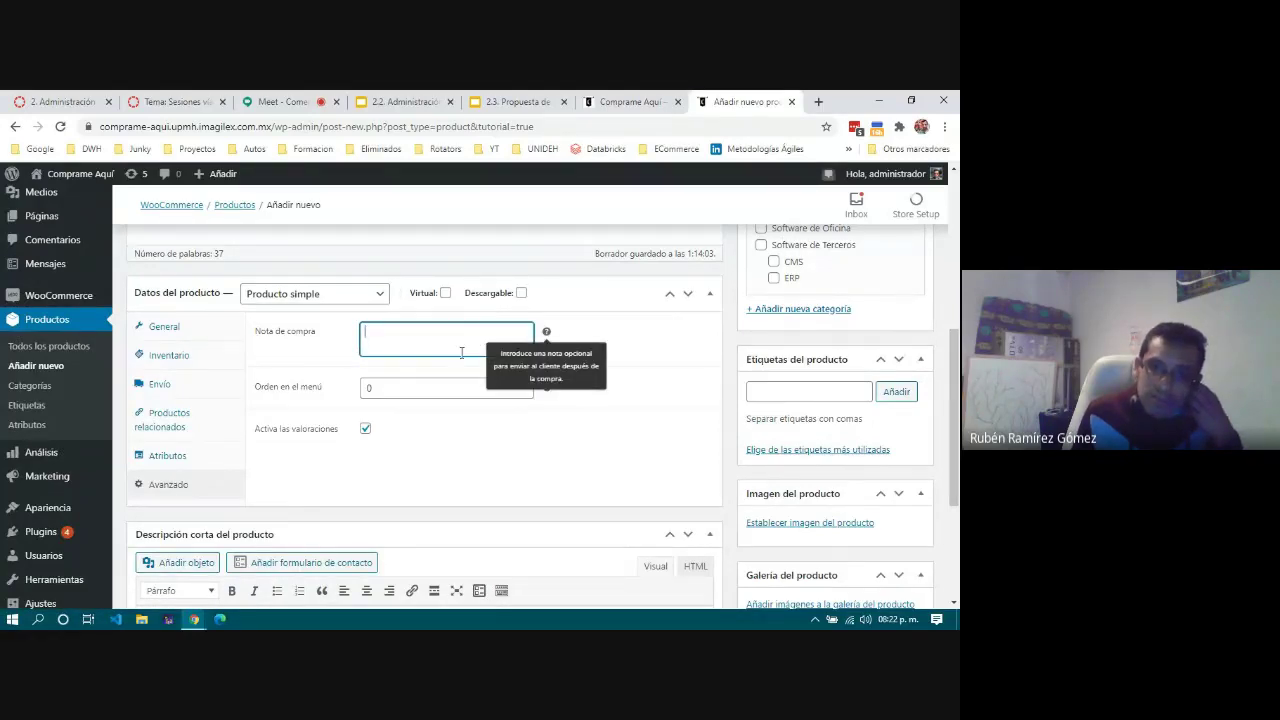
left_click(420, 387)
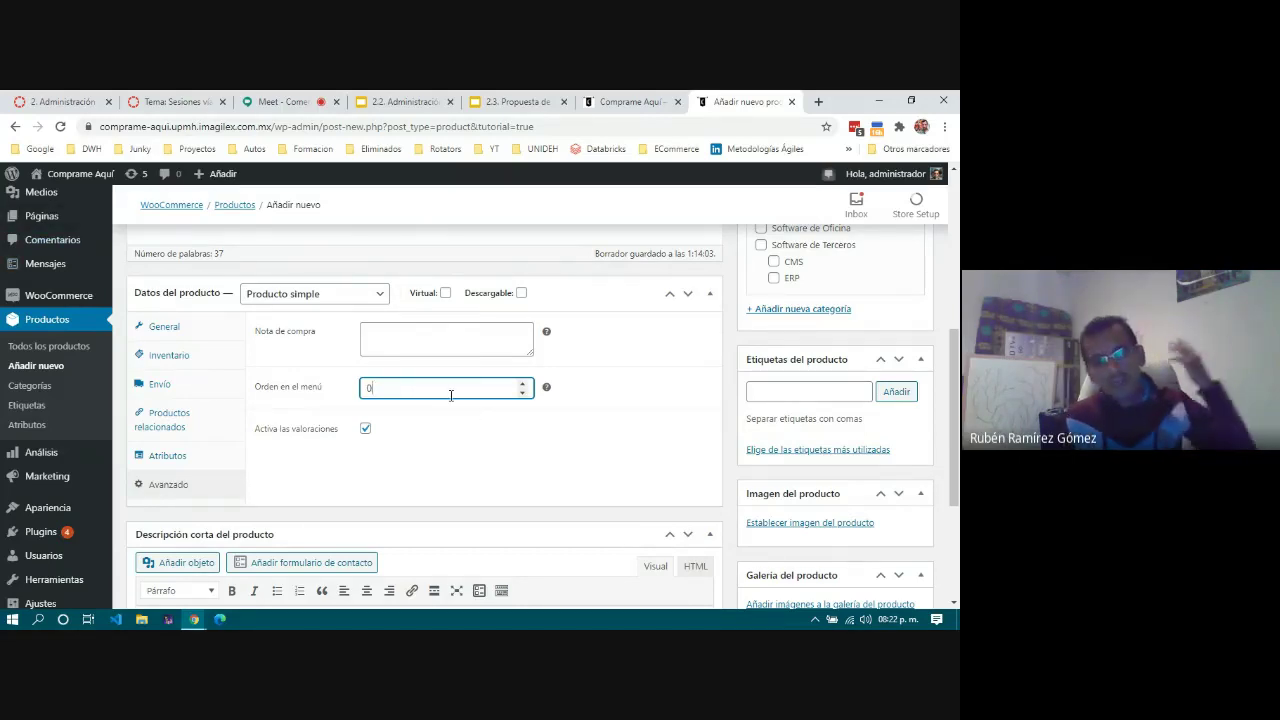
left_click_drag(449, 391, 306, 380)
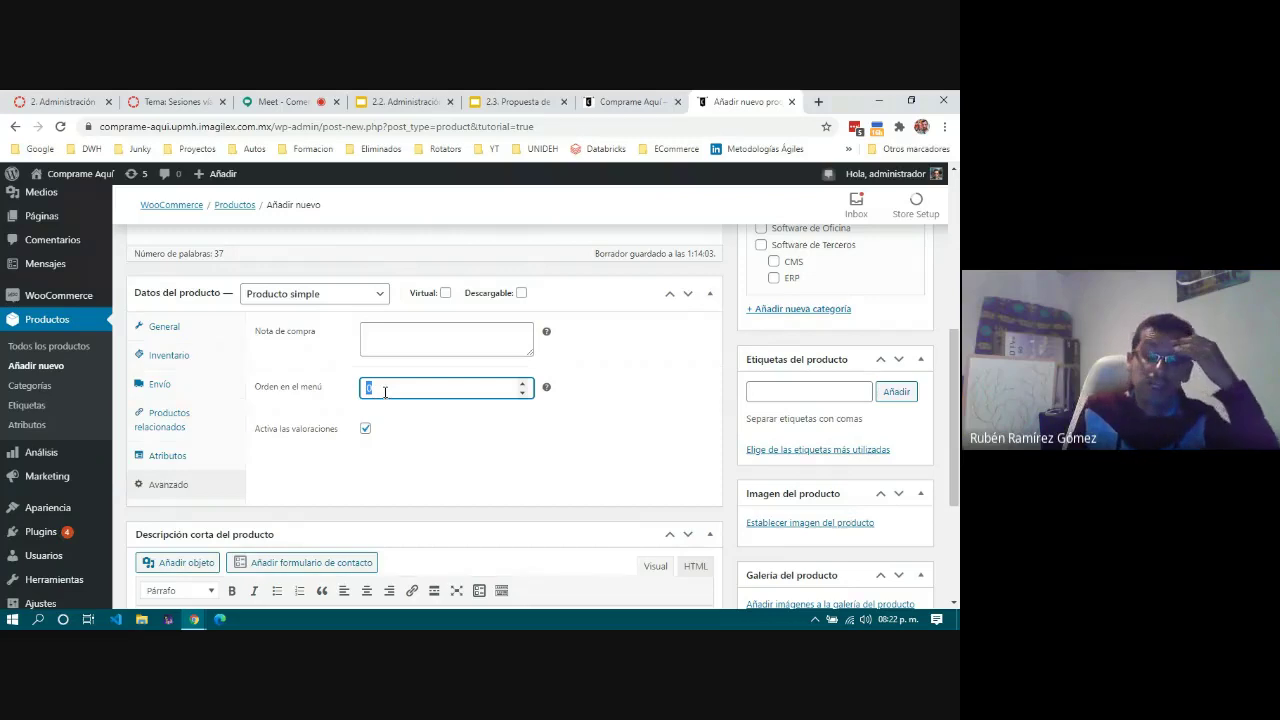
left_click(407, 449)
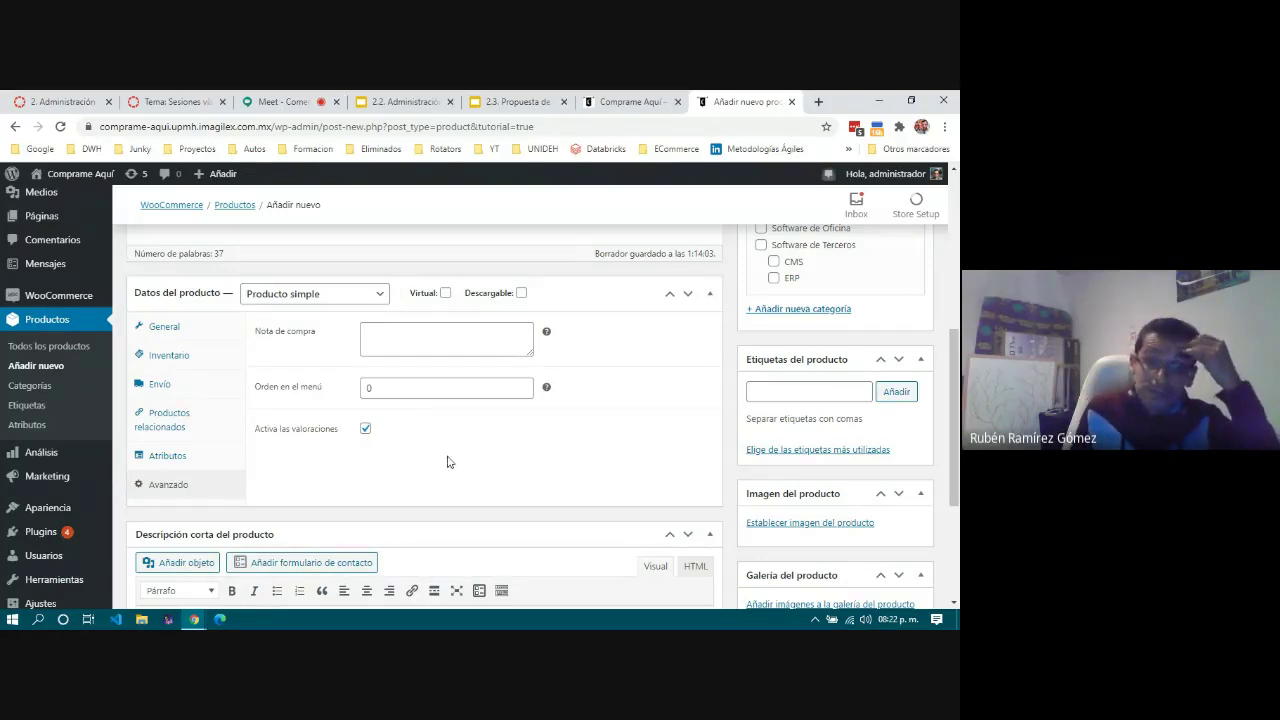
Step: Look over the short description section and review the product's main description as a reference for it
scroll(448, 461, "down", 2)
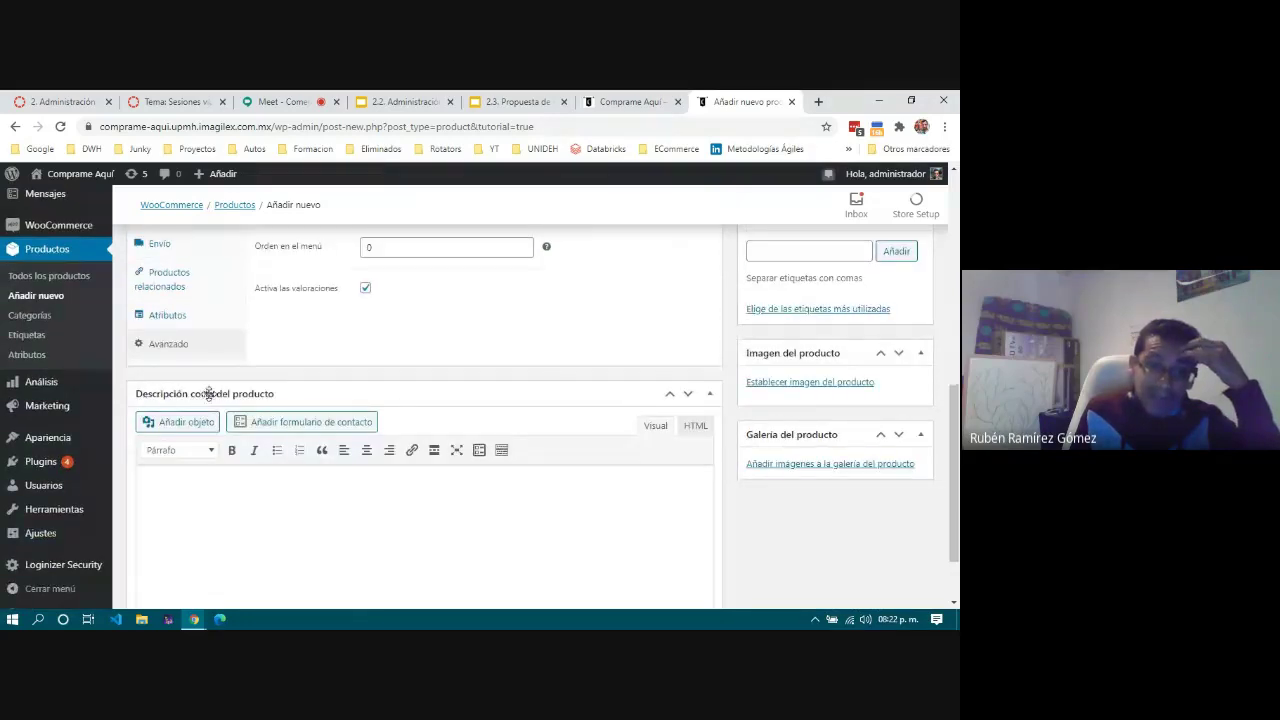
scroll(226, 508, "down", 2)
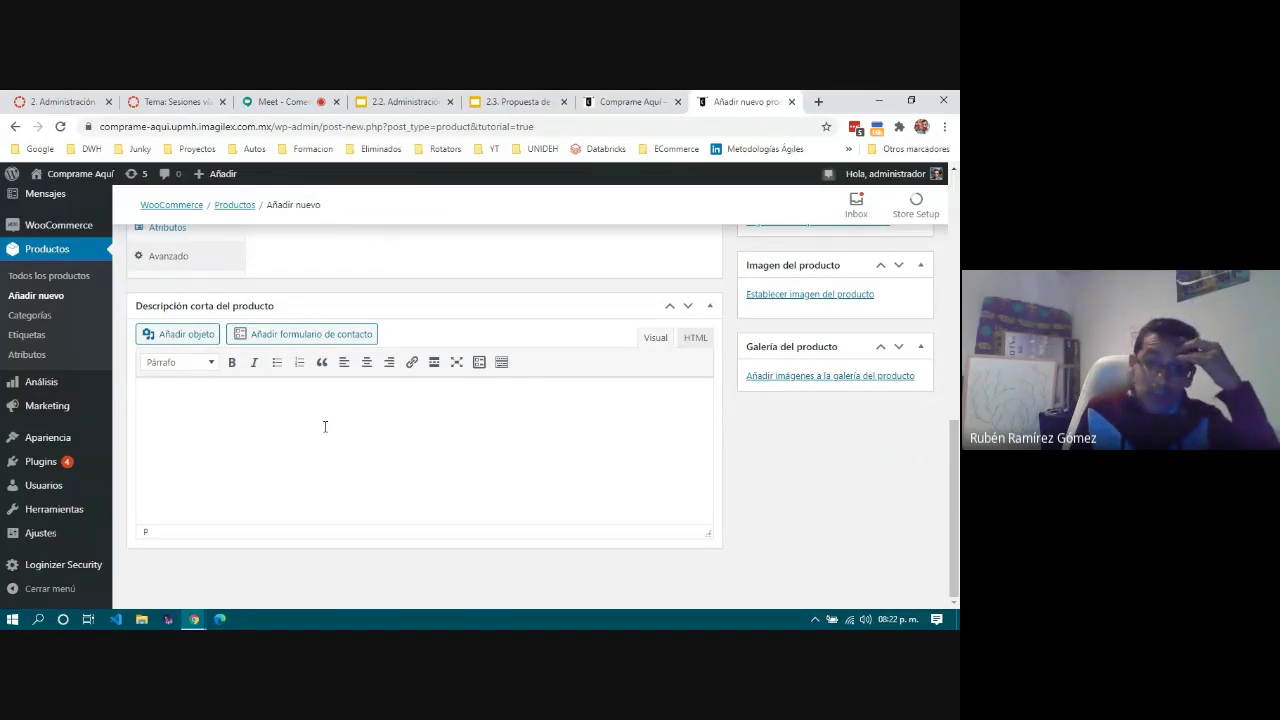
scroll(325, 426, "up", 1)
scroll(328, 435, "down", 1)
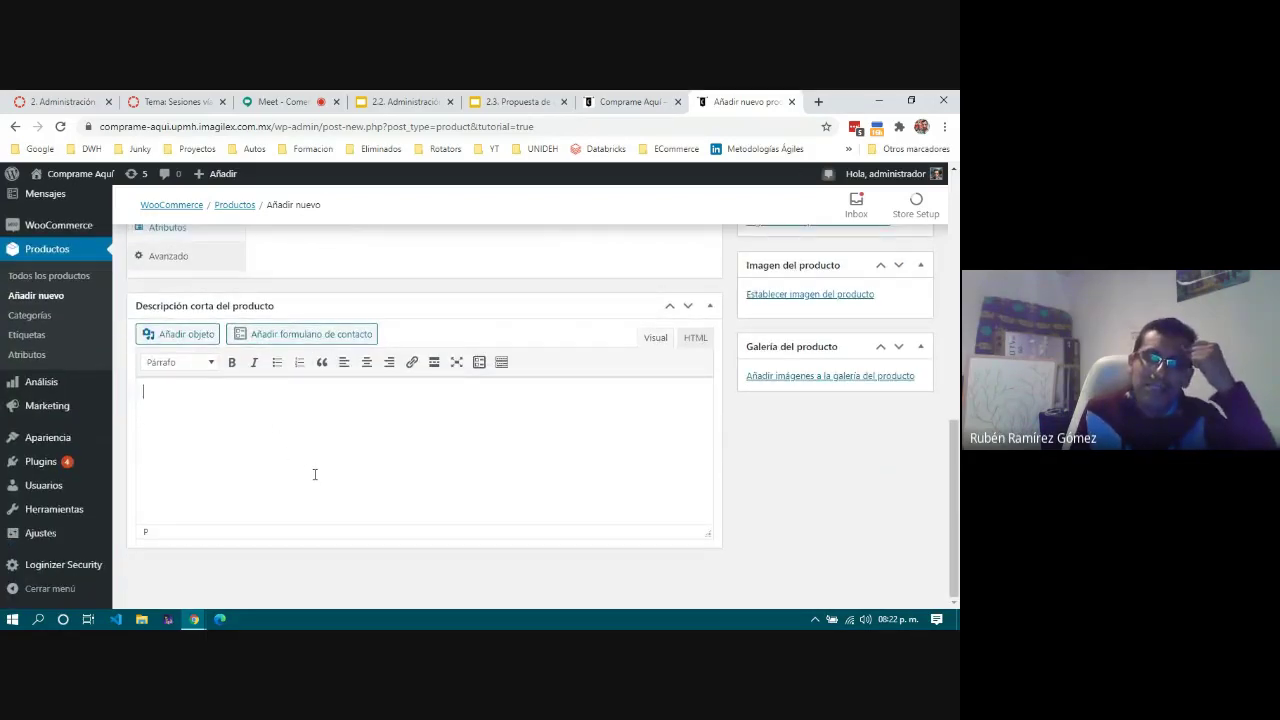
scroll(314, 474, "up", 4)
scroll(313, 480, "up", 2)
mouse_move(136, 274)
left_mouse_down()
mouse_move(413, 411)
mouse_move(160, 352)
mouse_move(103, 286)
mouse_move(120, 273)
left_mouse_up()
left_click(414, 373)
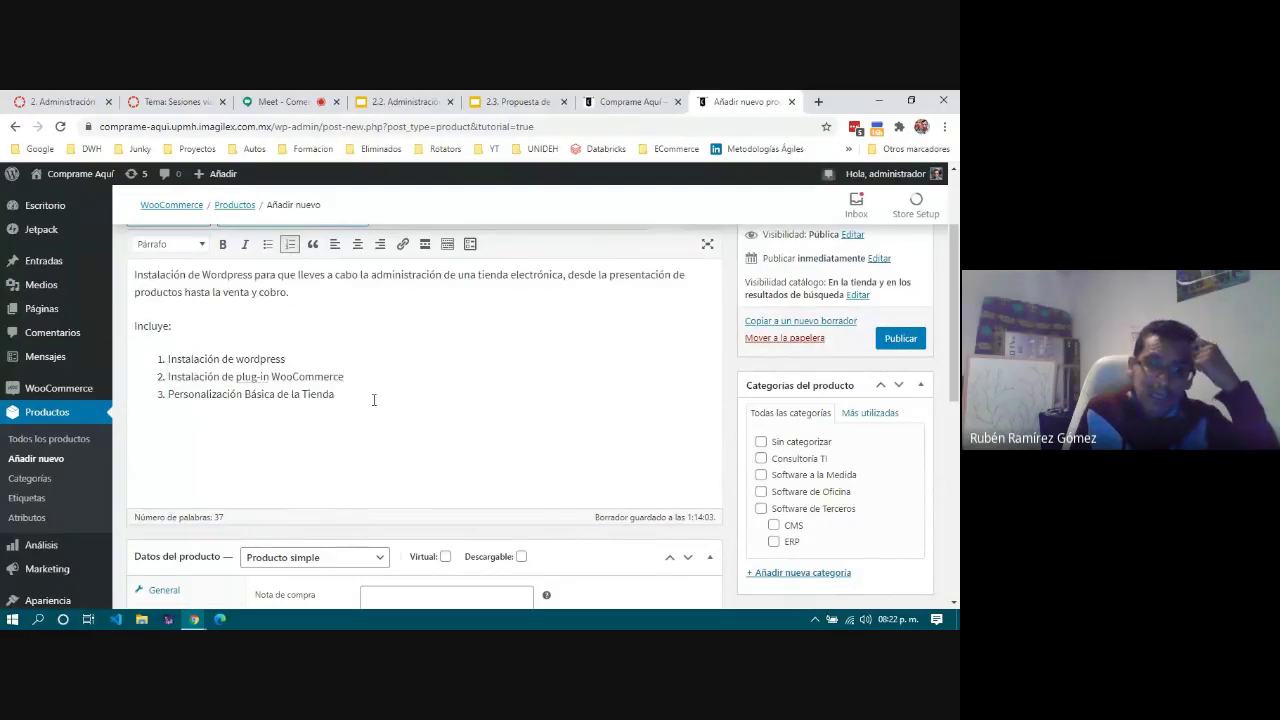
Step: Write the product's short description: "Instalación de wordpress para que puedas administrar un negocio completo en línea."
scroll(374, 400, "down", 5)
left_click(268, 430)
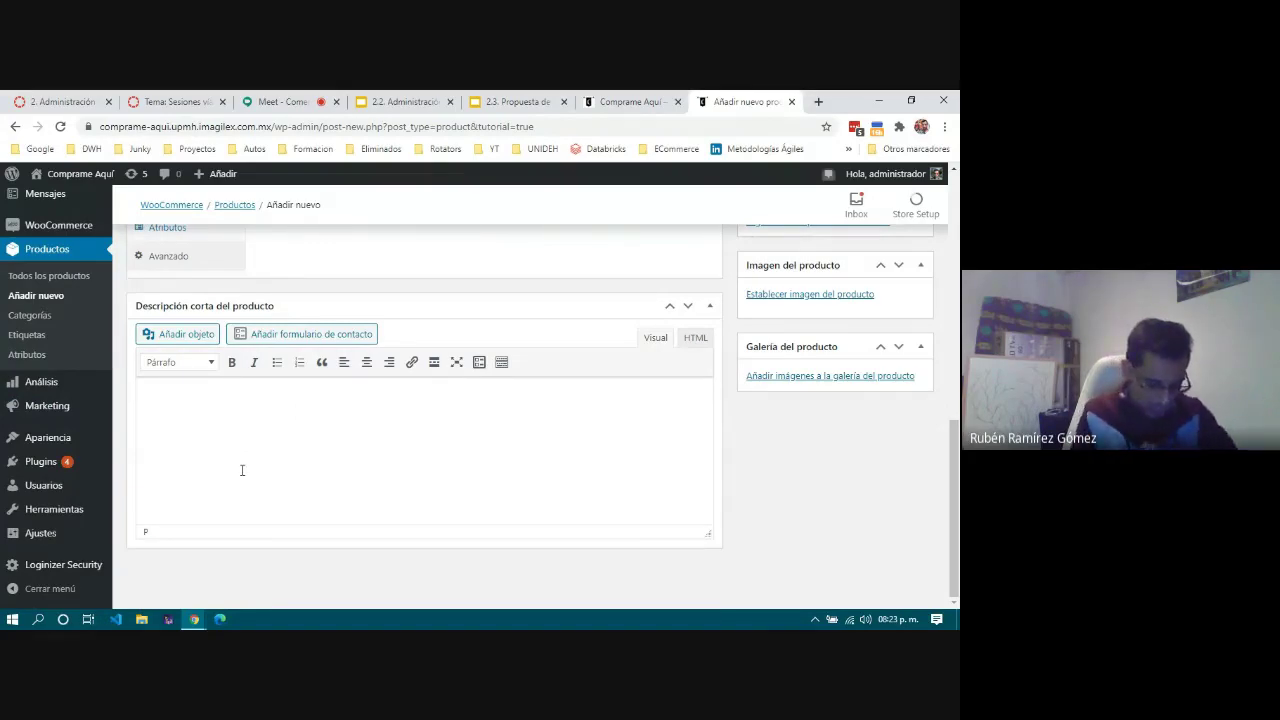
type("Instalaci")
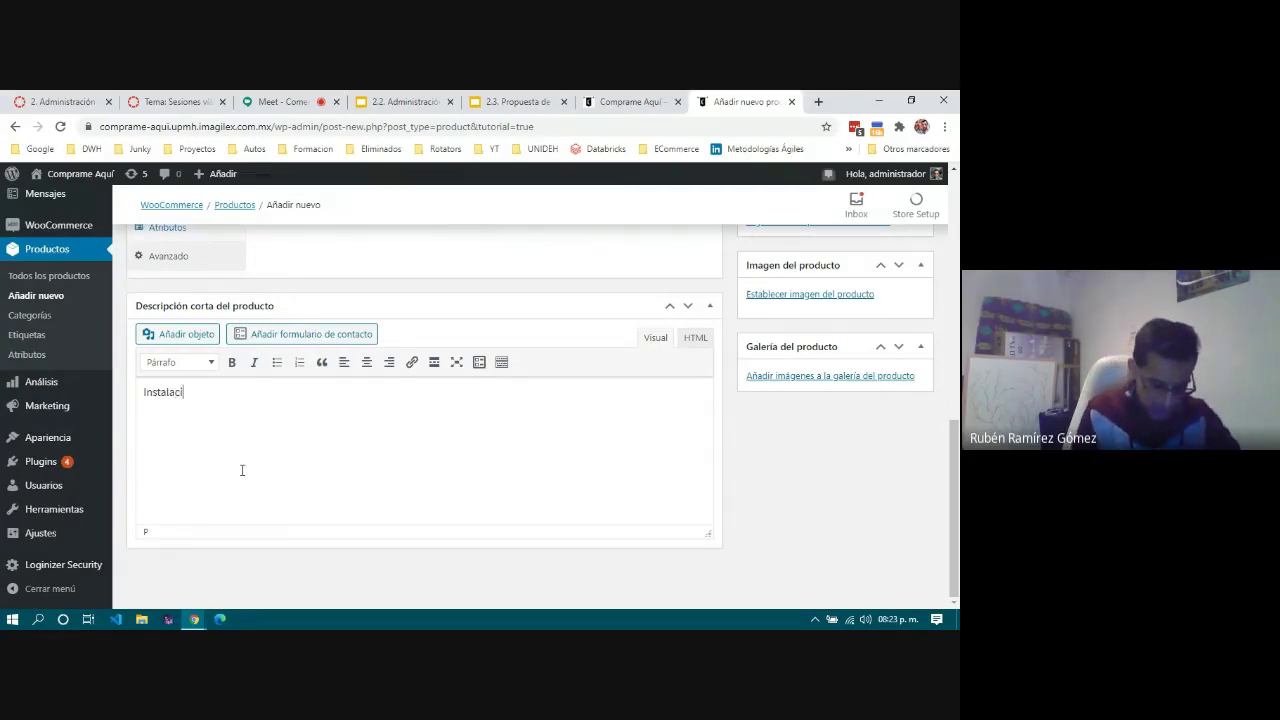
type("ón de worpresss")
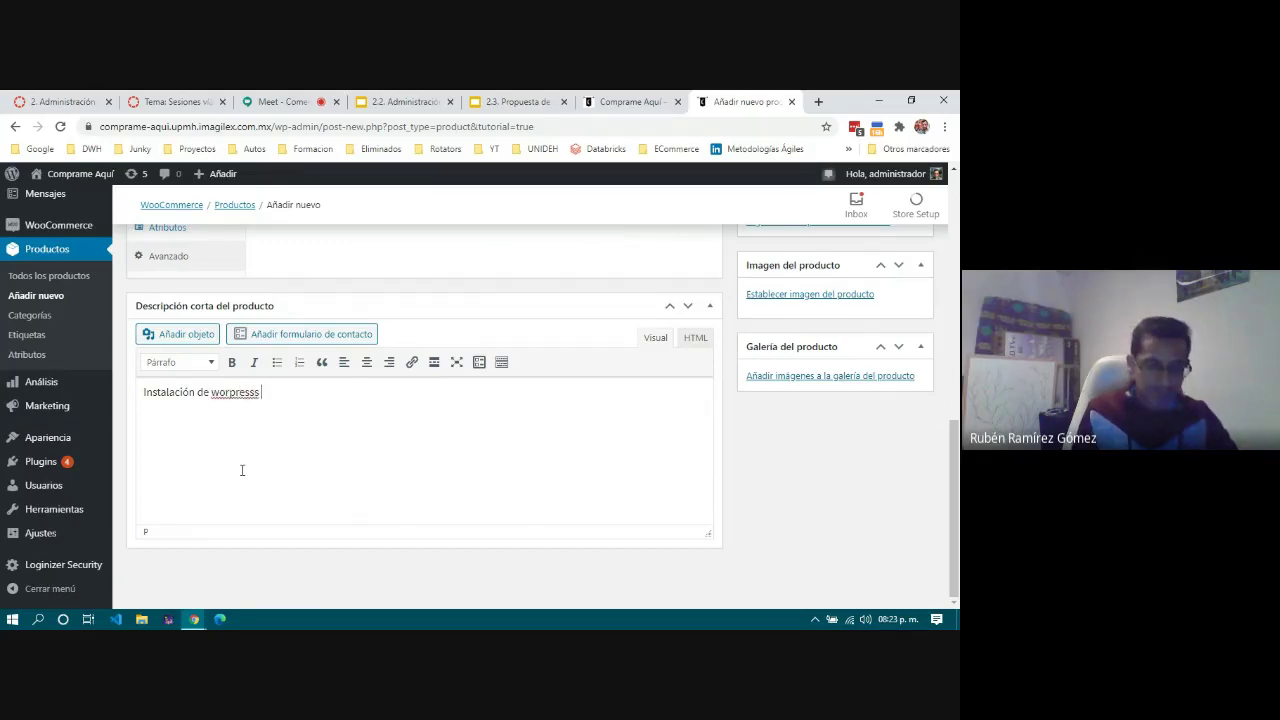
key("BackSpace")
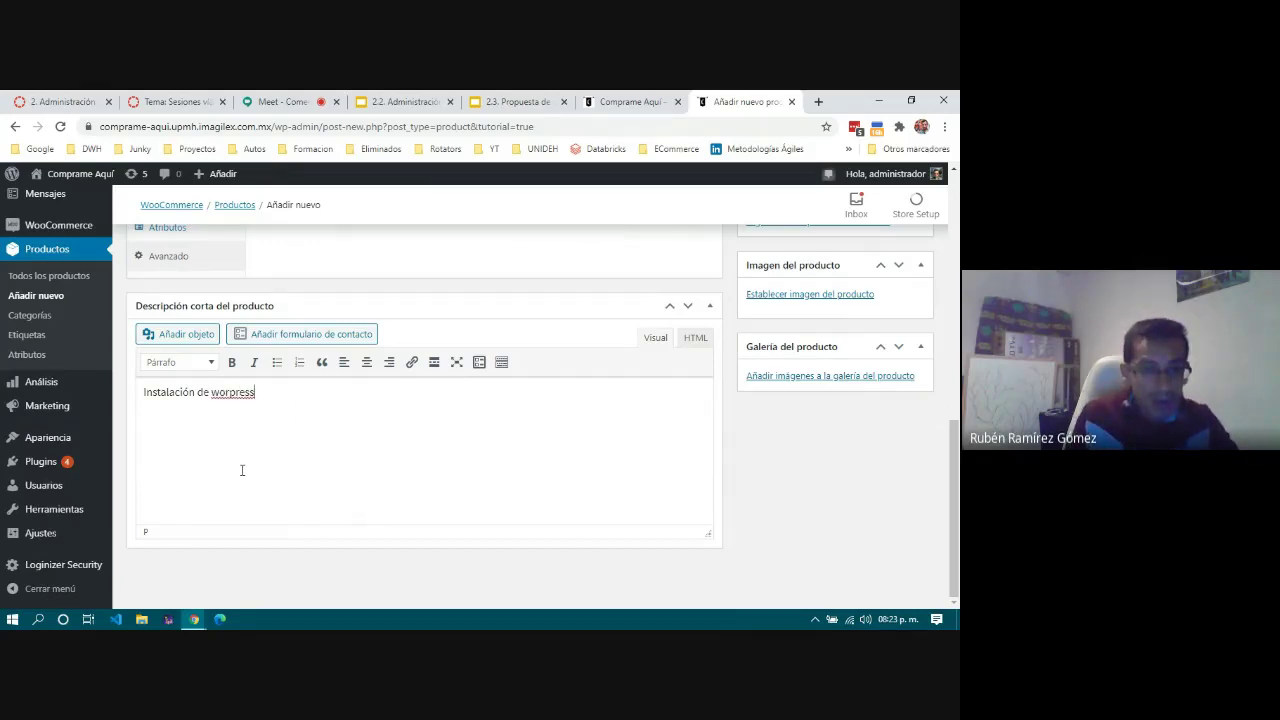
type("d")
key("End")
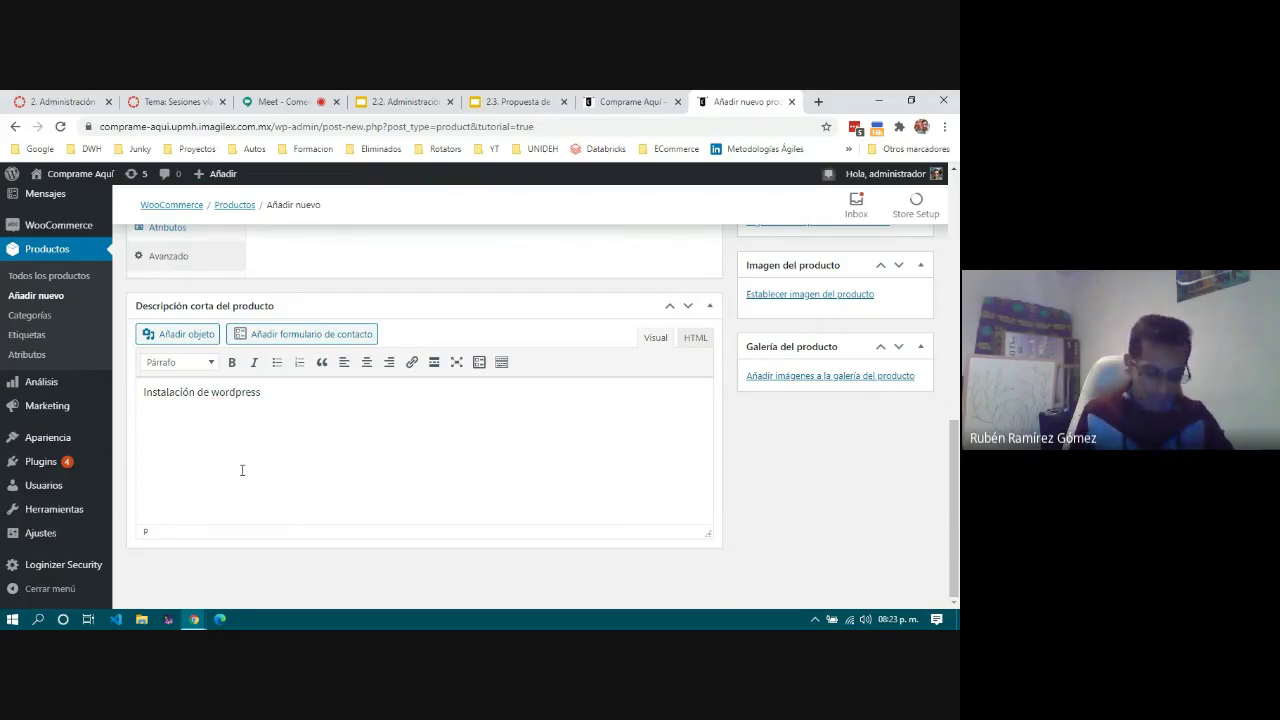
type("para que puedda")
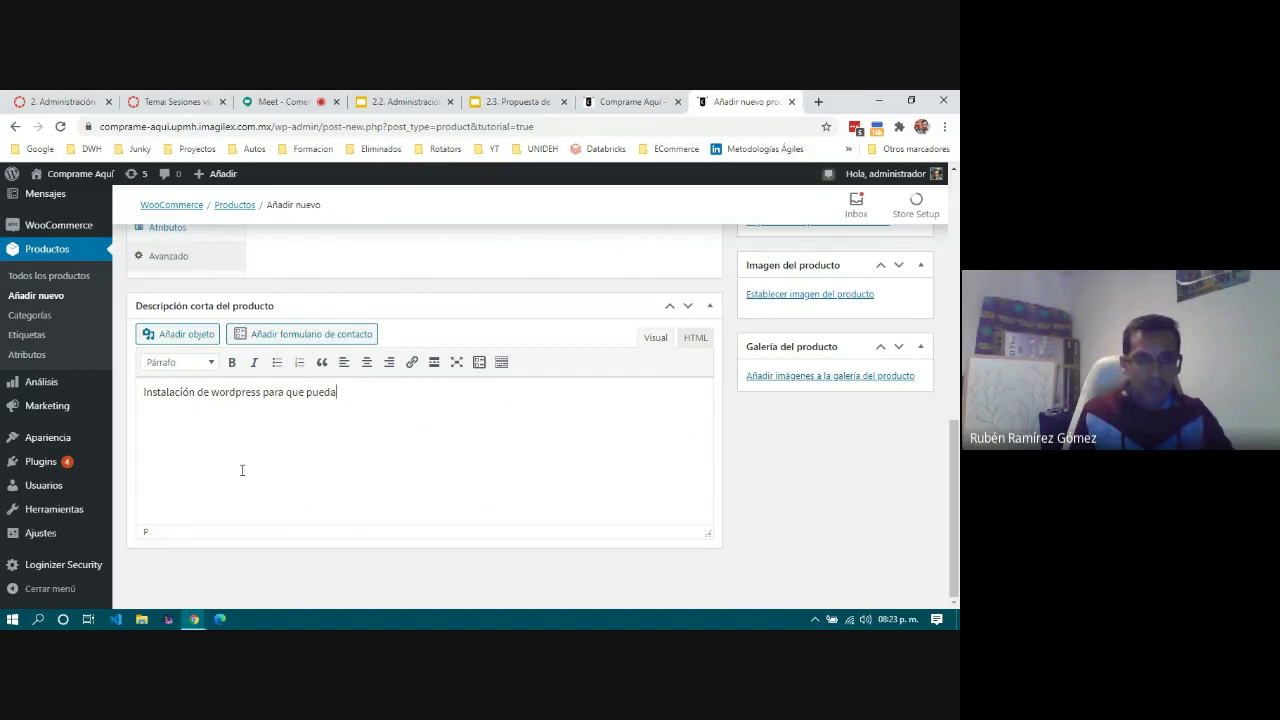
type(" administr")
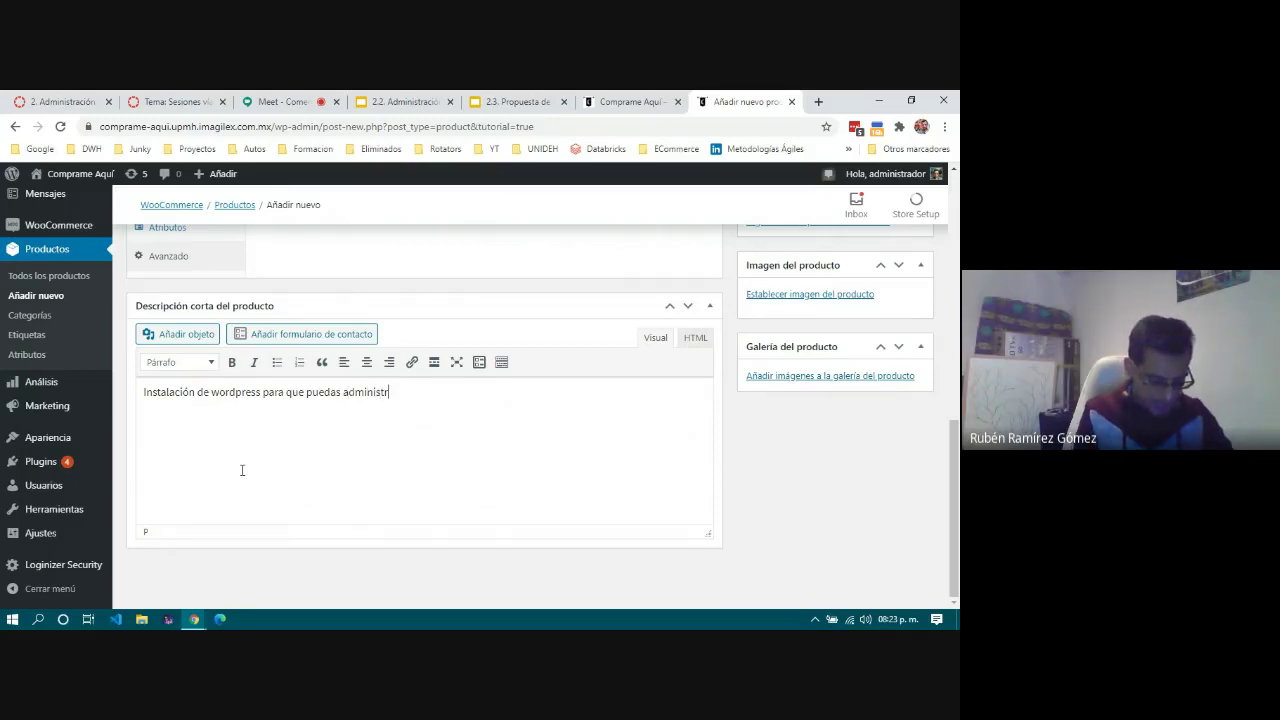
type("ar un negoci")
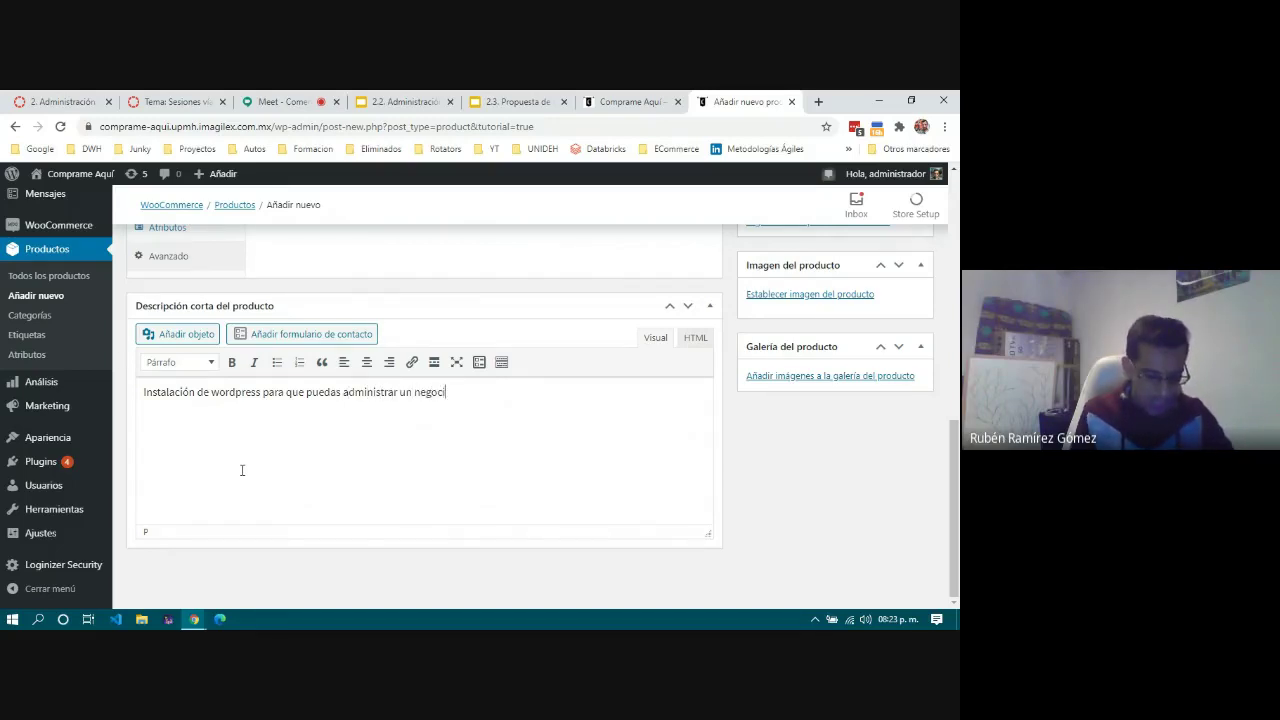
type("o completo en línea.")
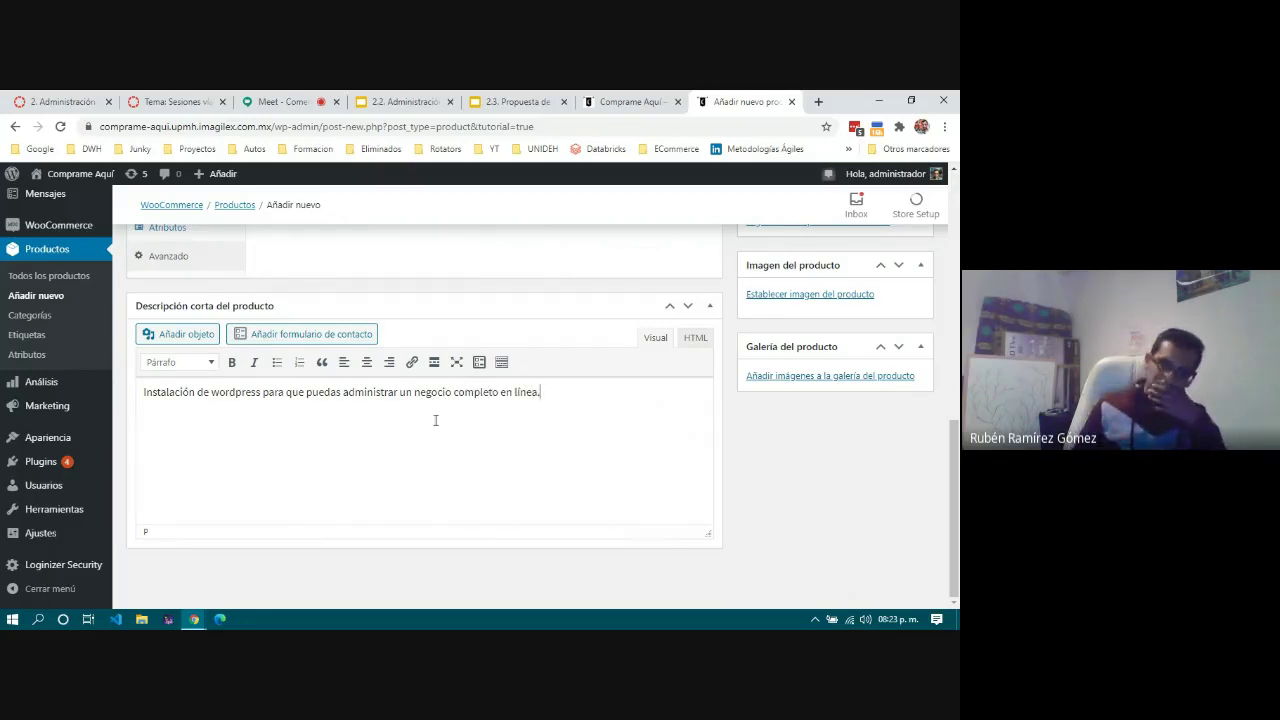
Step: Assign the product to the CMS category and its parent category Software de Terceros
scroll(435, 420, "up", 1)
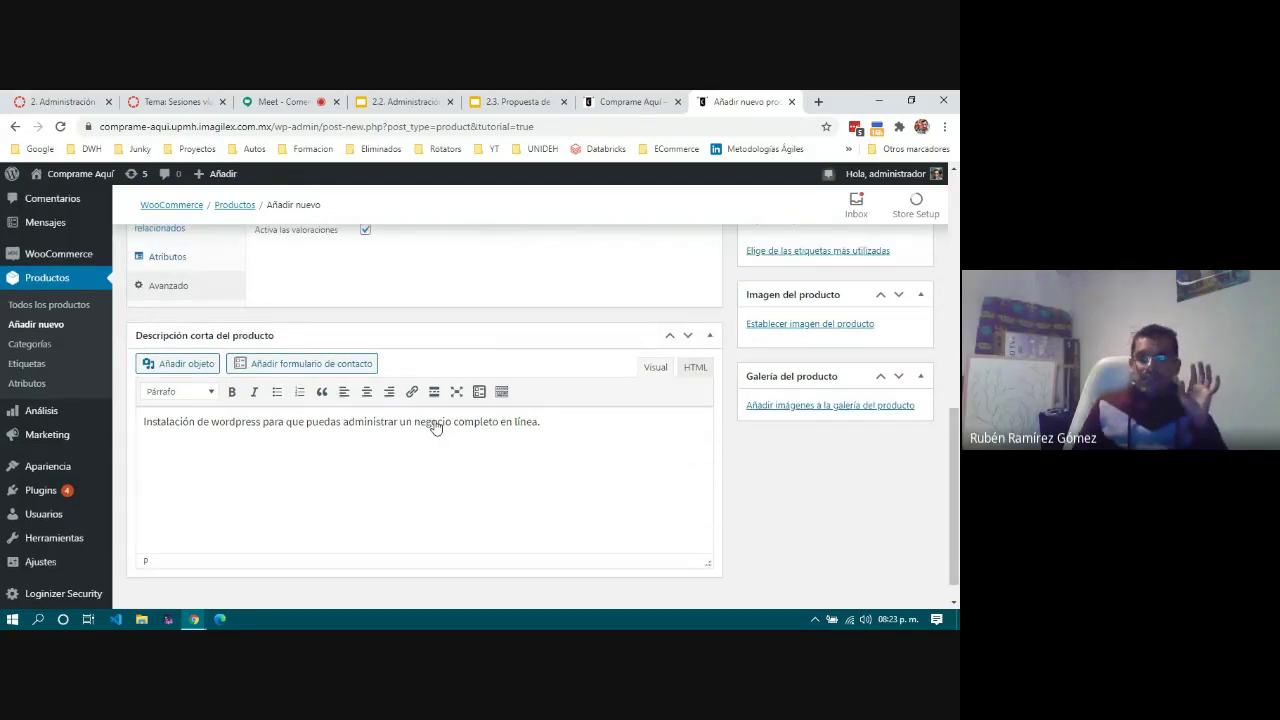
scroll(437, 423, "up", 3)
scroll(812, 508, "up", 2)
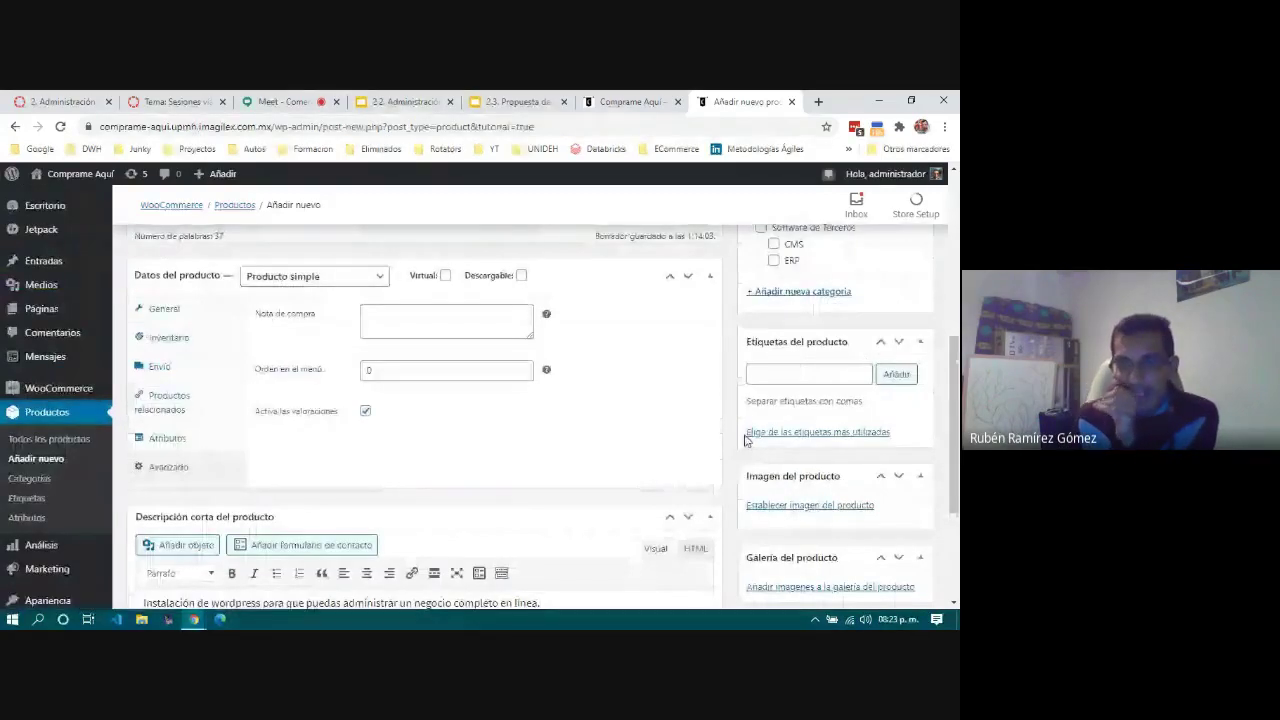
scroll(743, 432, "up", 3)
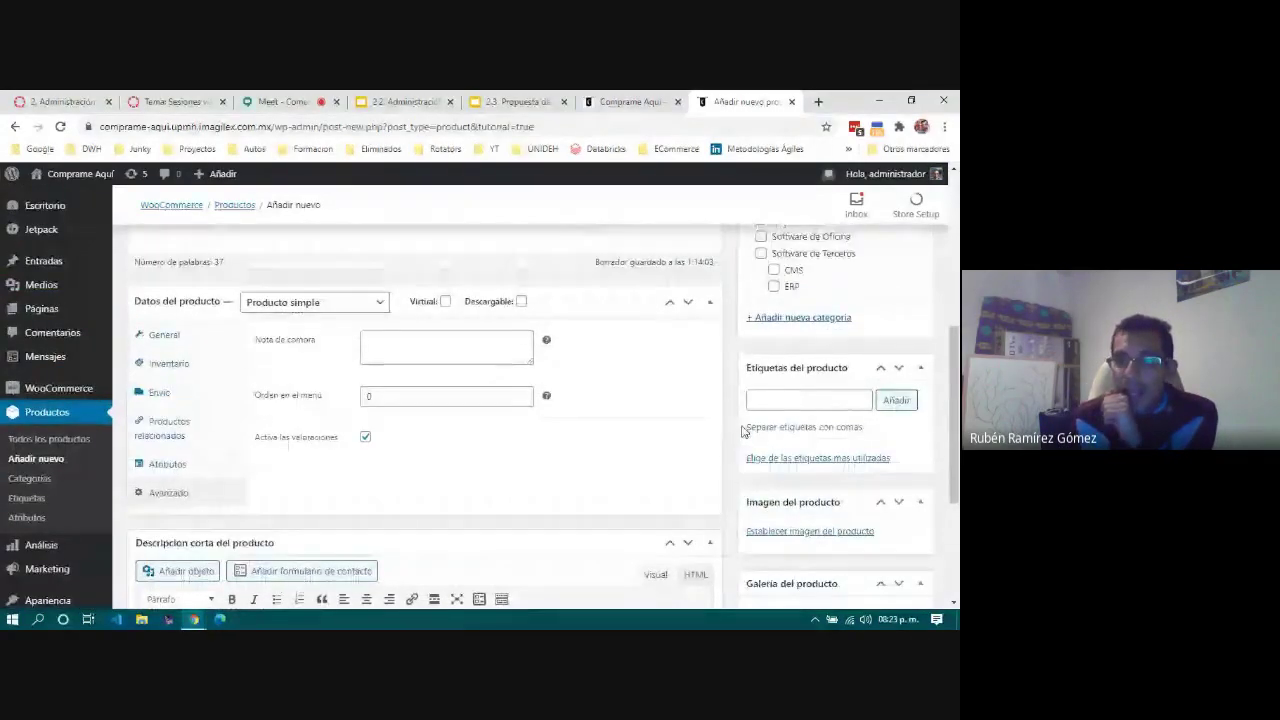
scroll(743, 432, "up", 1)
scroll(760, 400, "down", 2)
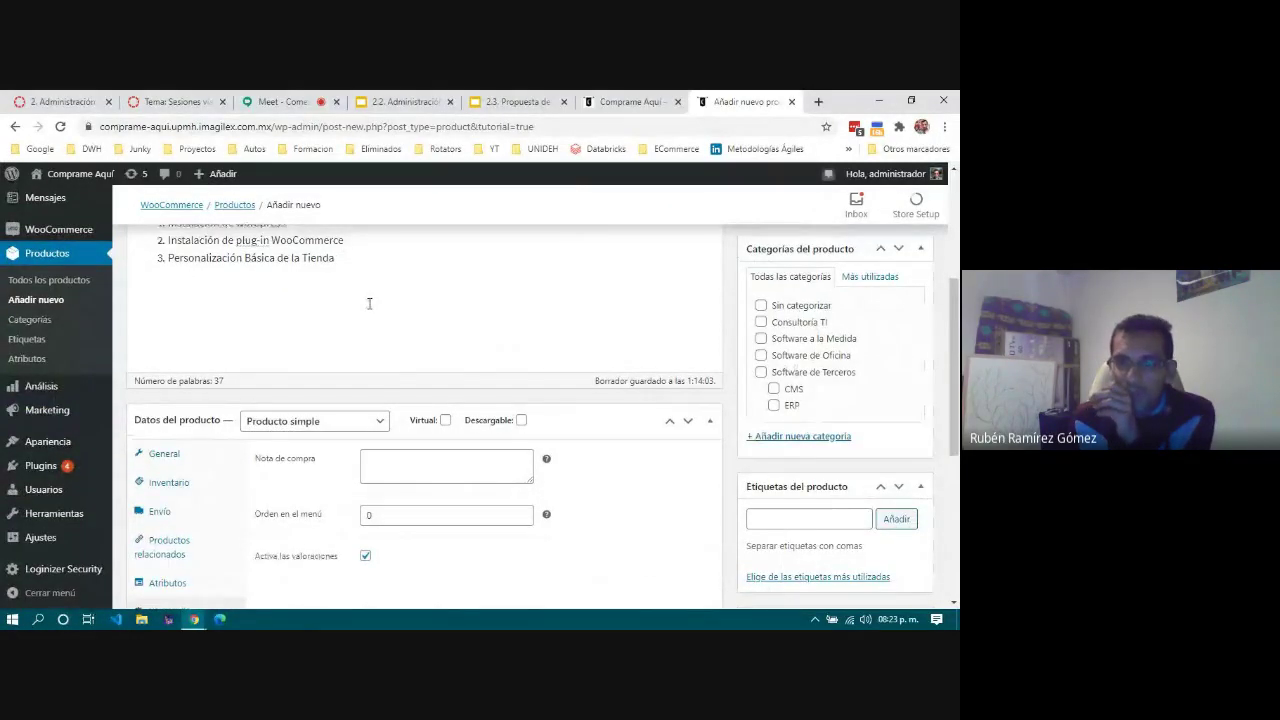
scroll(724, 405, "up", 1)
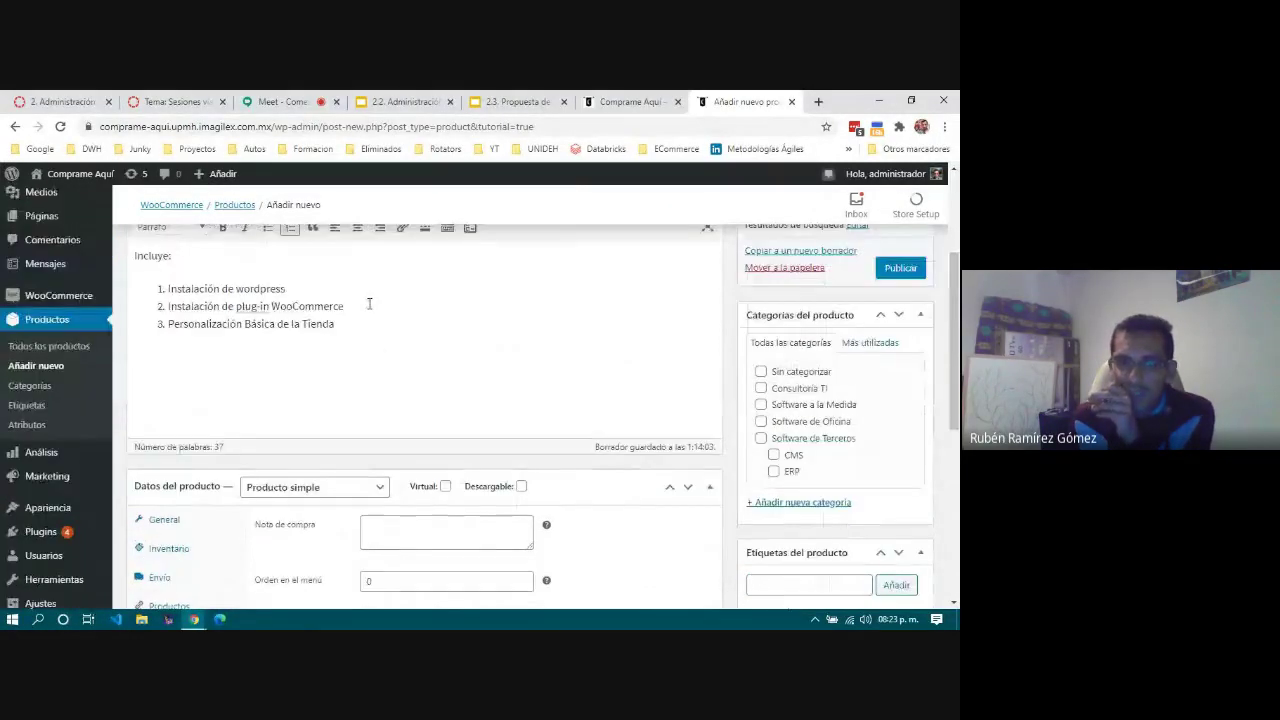
left_click(774, 456)
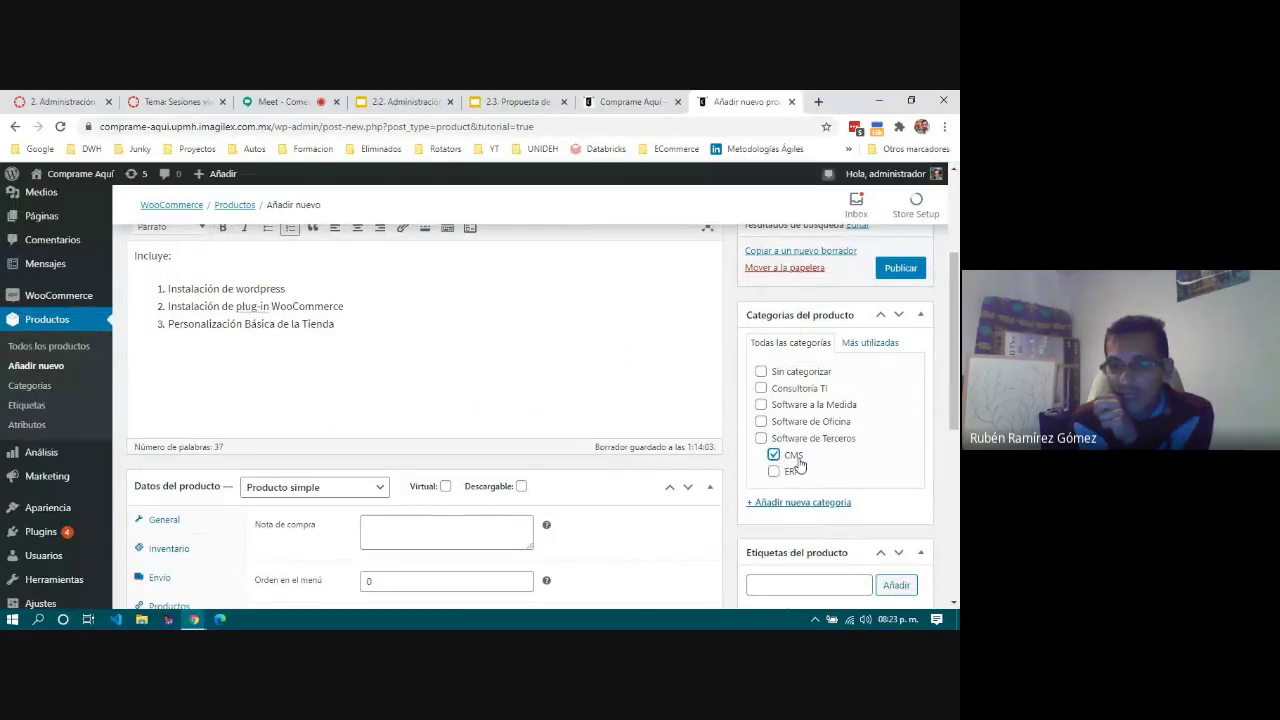
left_click(803, 440)
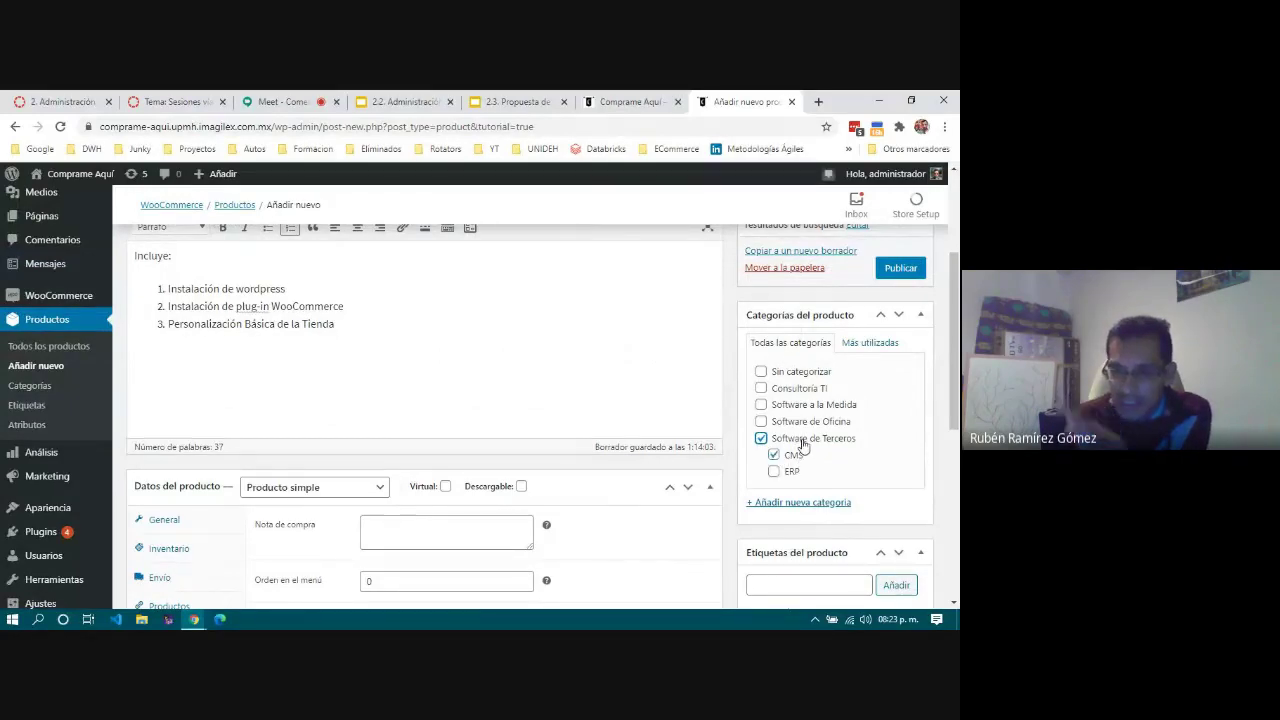
scroll(803, 444, "down", 1)
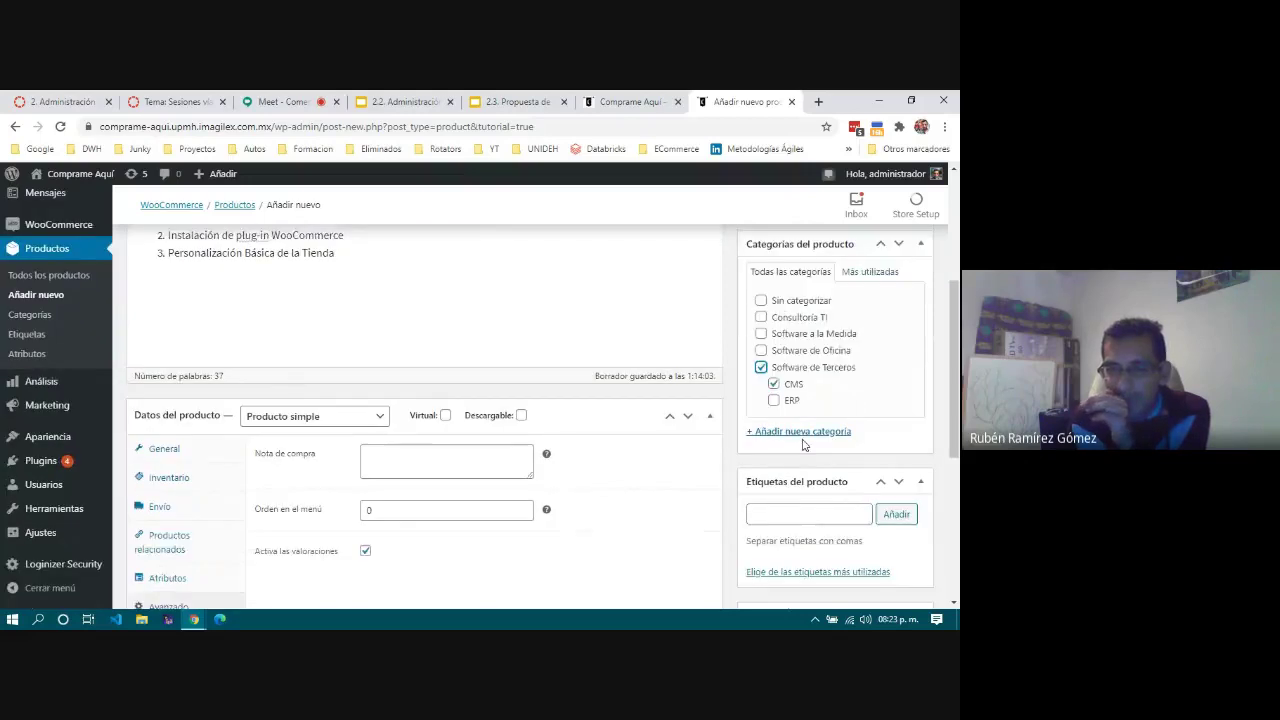
Step: Add the product tags wordpress, comercio electrónico, e-commerce and e-stroe
scroll(803, 444, "down", 2)
left_click(795, 374)
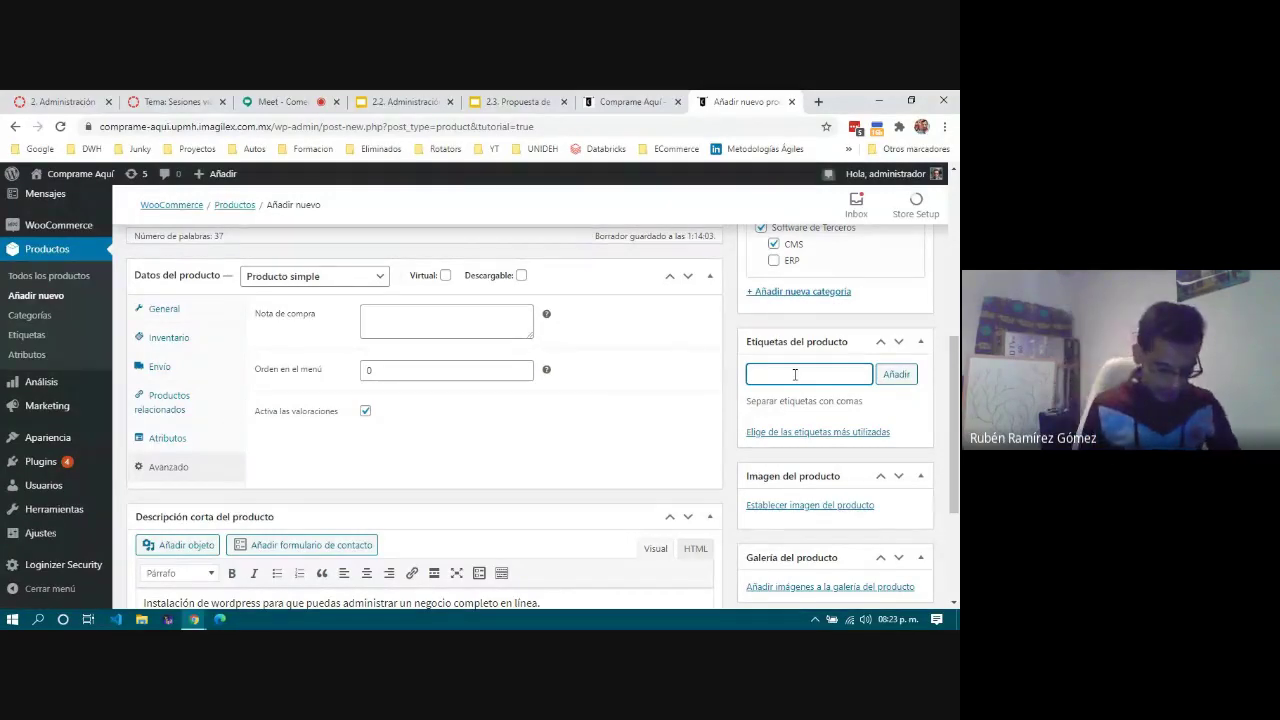
type("wordpr")
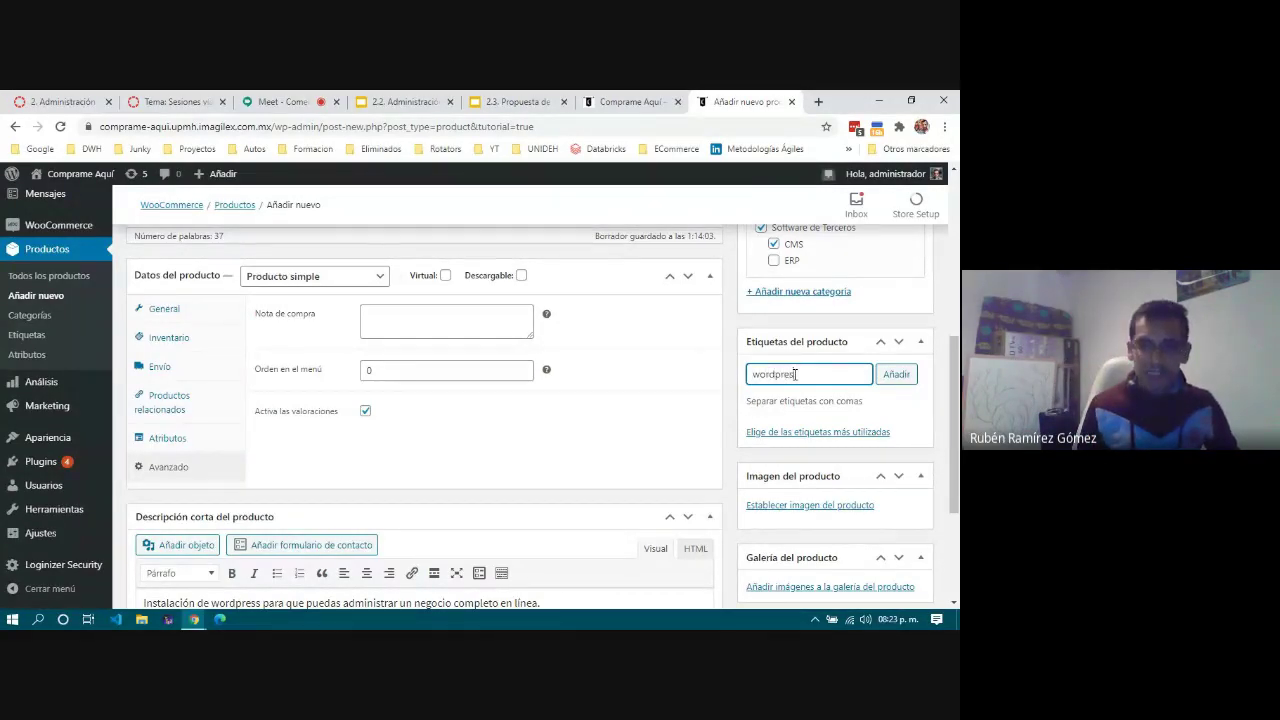
type("ess.")
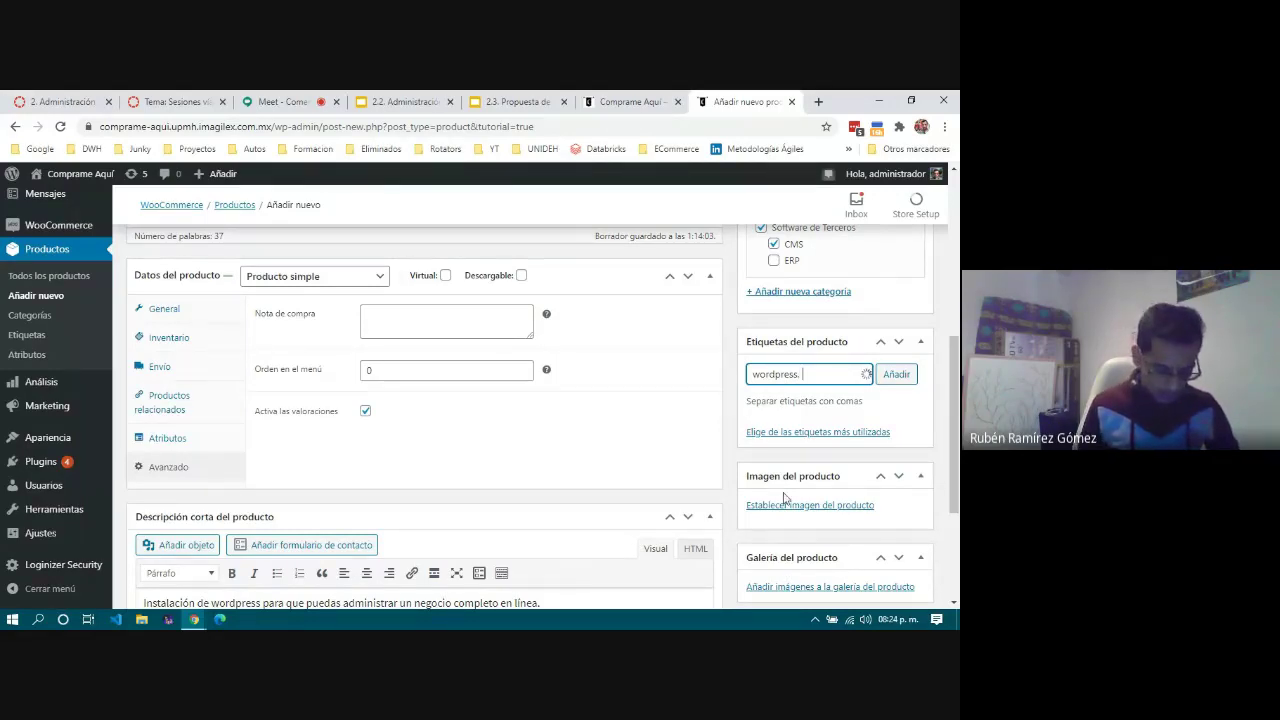
type(" comercio")
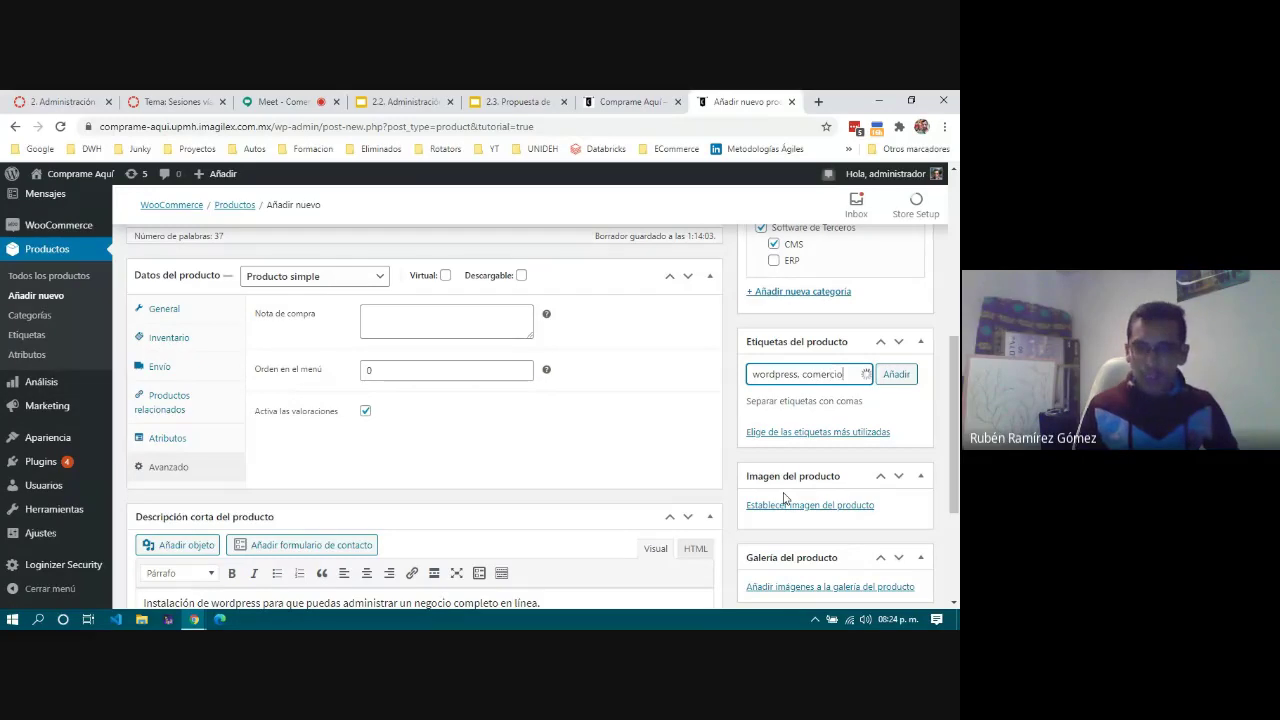
type(" elctrónico,")
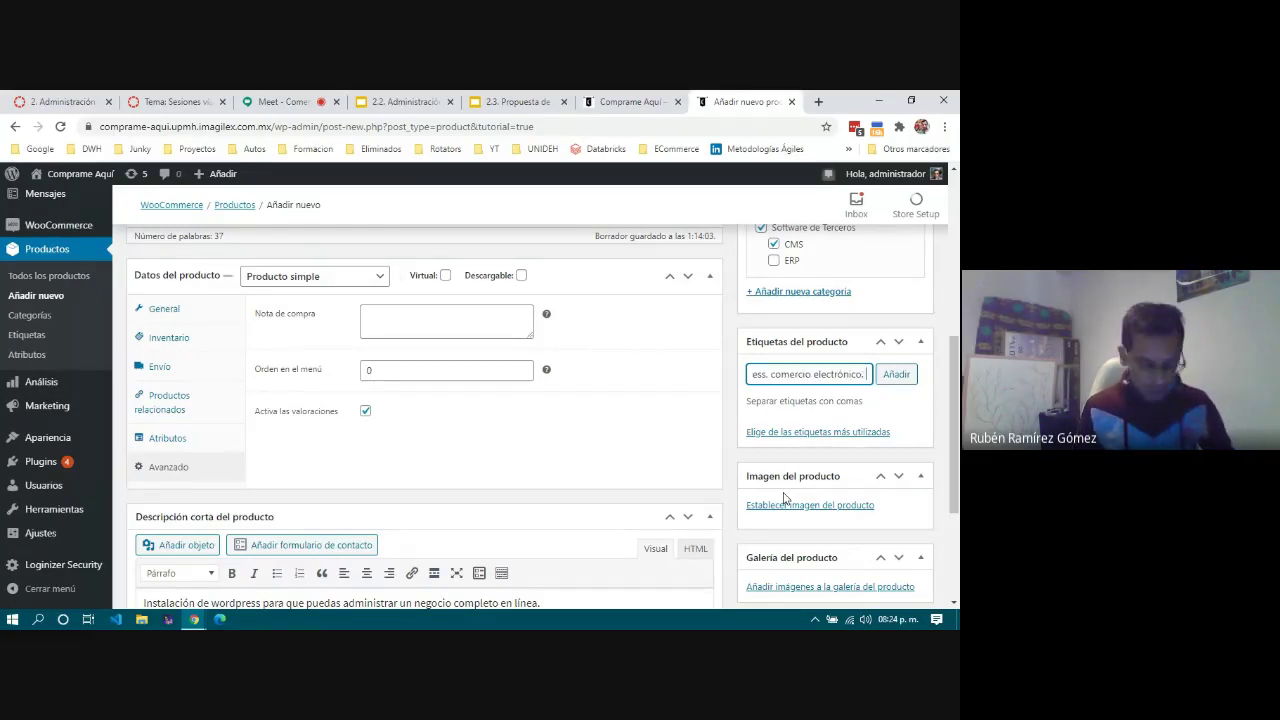
type(" e-comm")
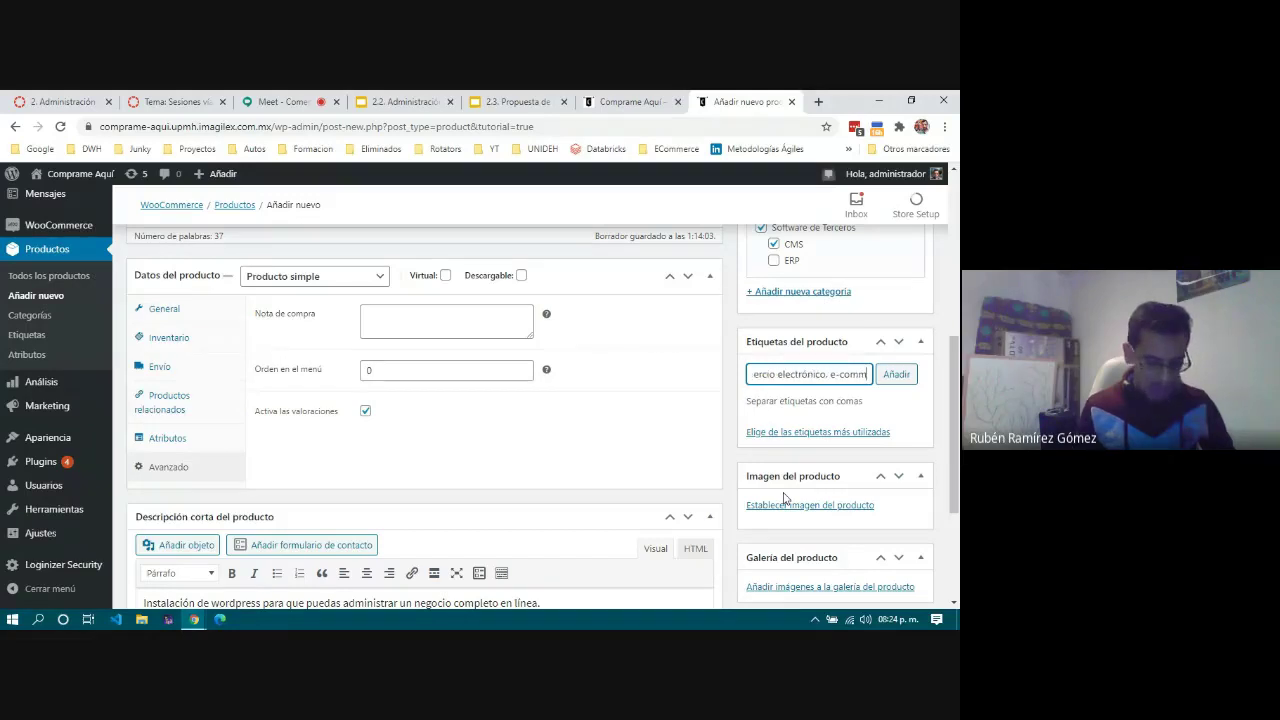
type("erce,")
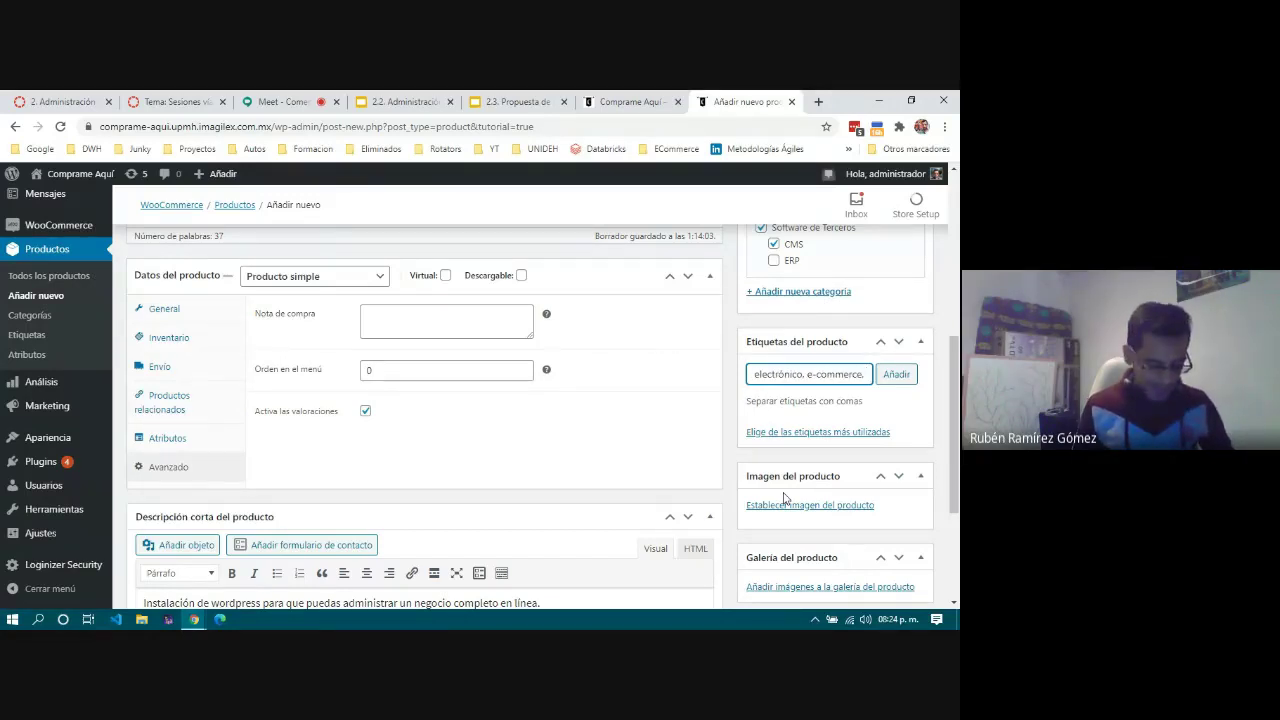
type(" e-stroe")
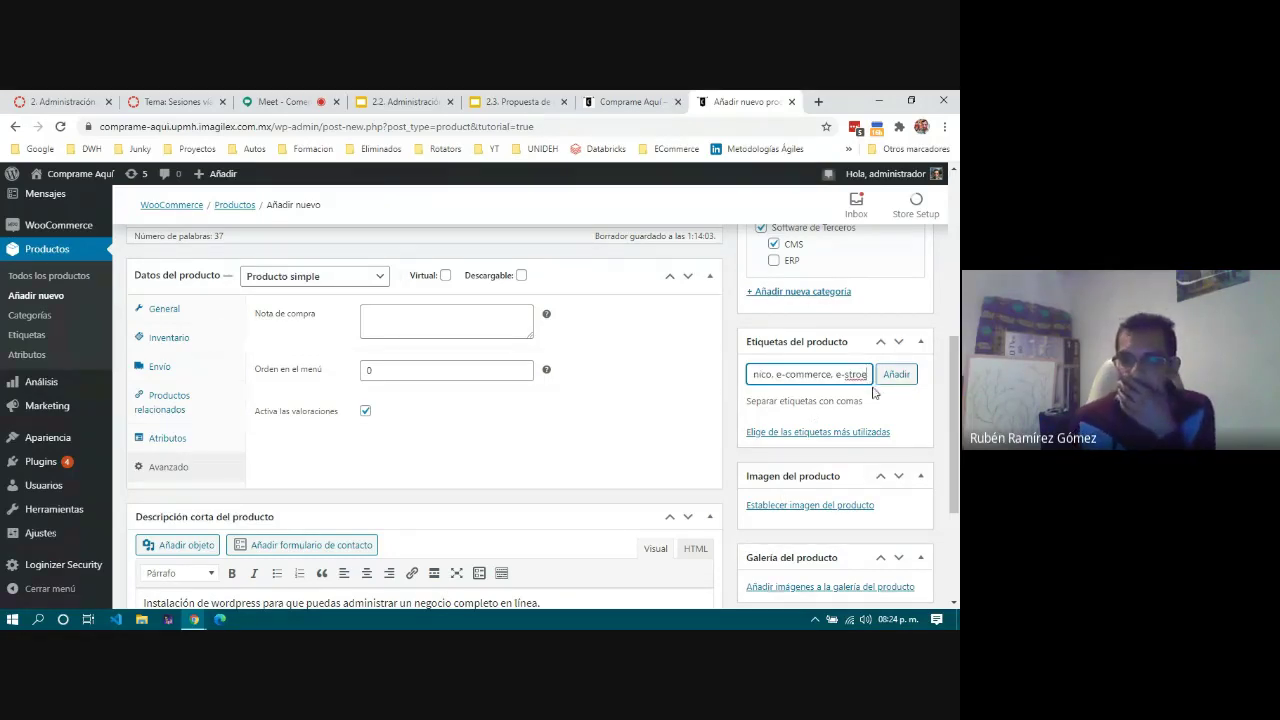
left_click(895, 375)
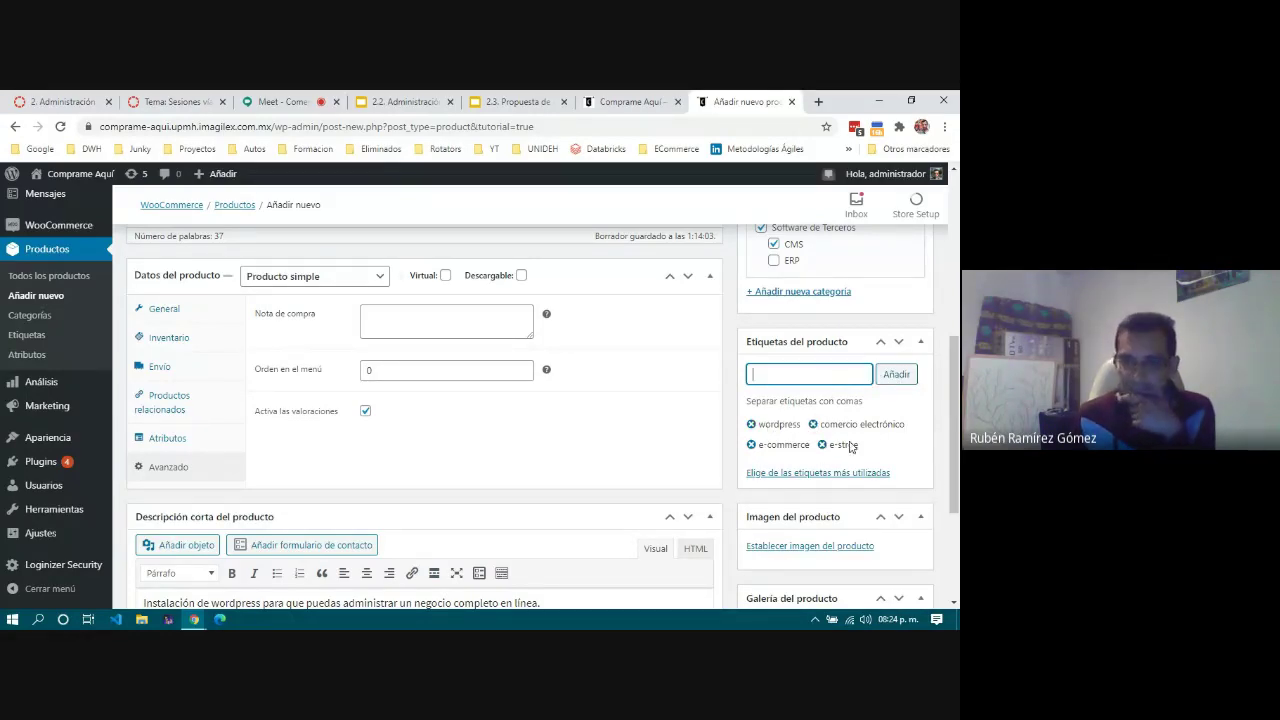
Step: Upload wp.png from the Descargas folder and set it as the product image
scroll(883, 453, "down", 3)
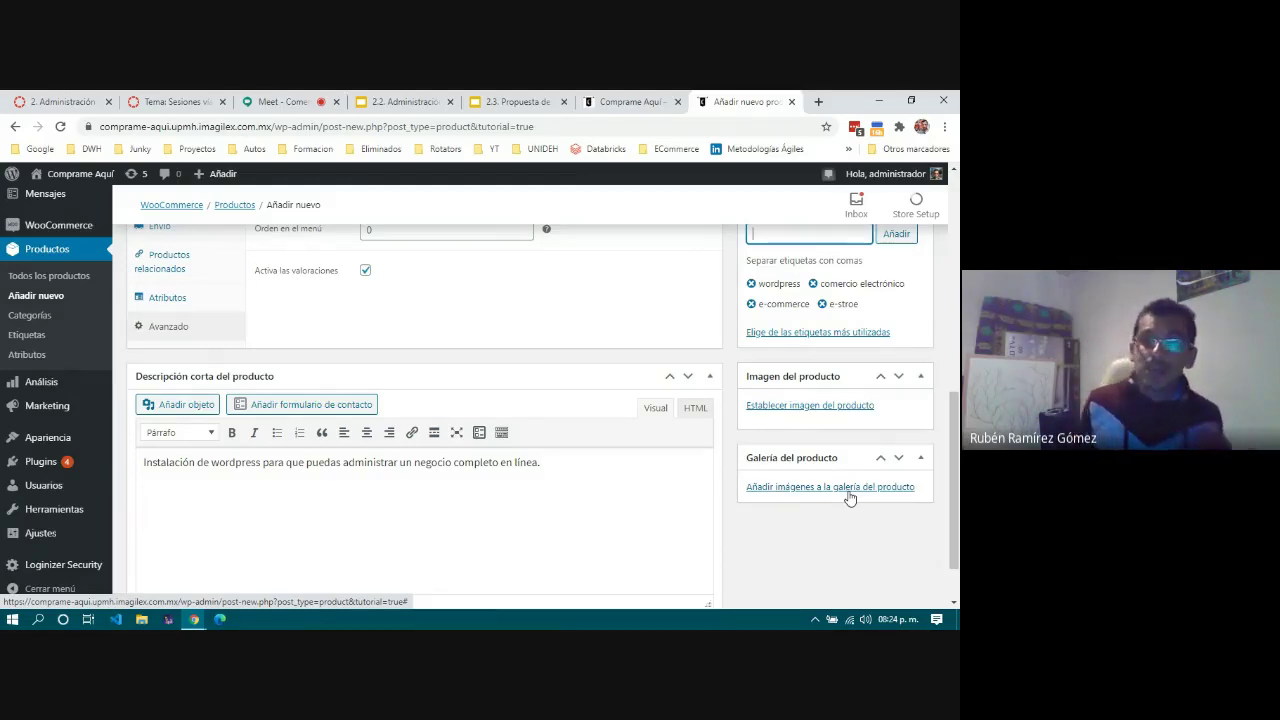
left_click(798, 406)
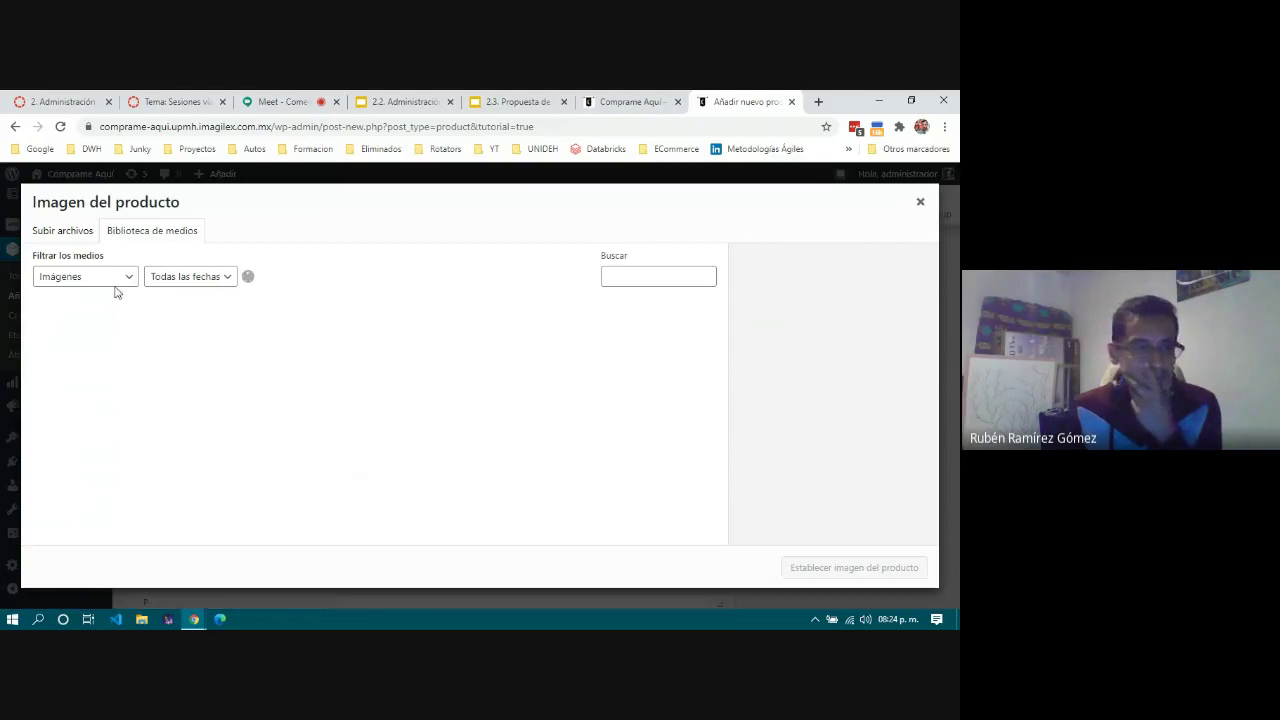
left_click(73, 236)
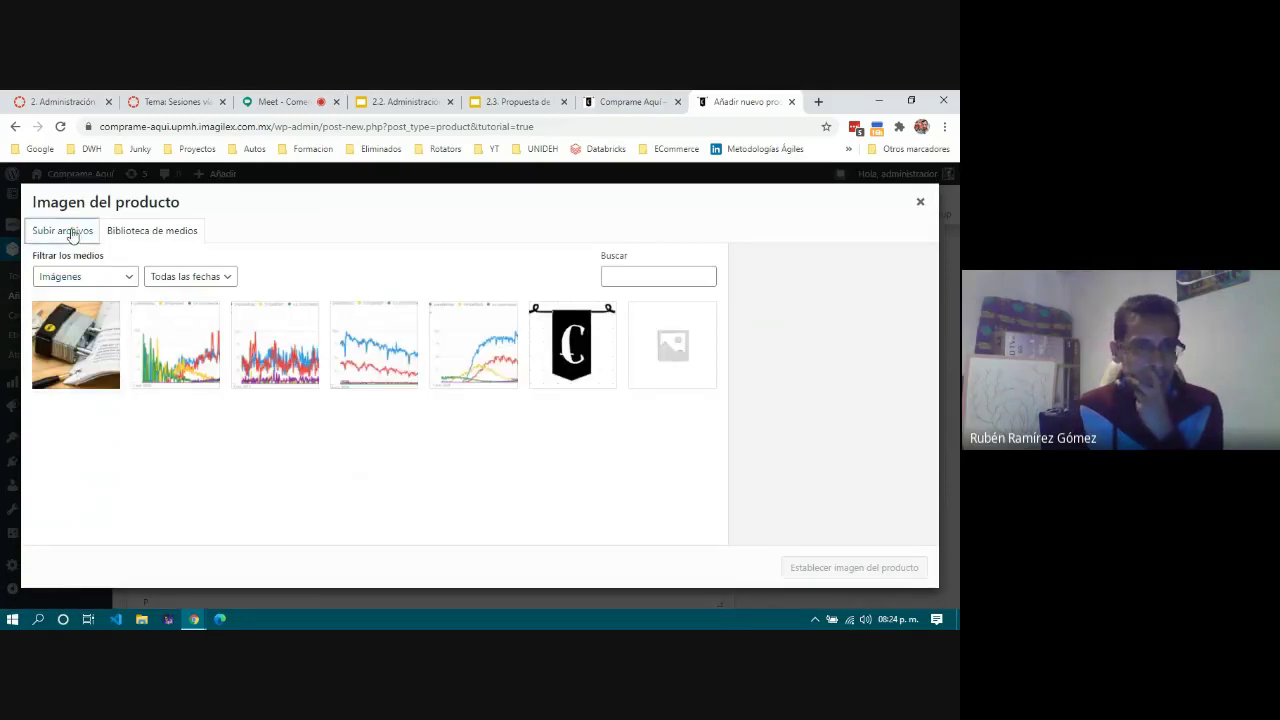
left_click(480, 402)
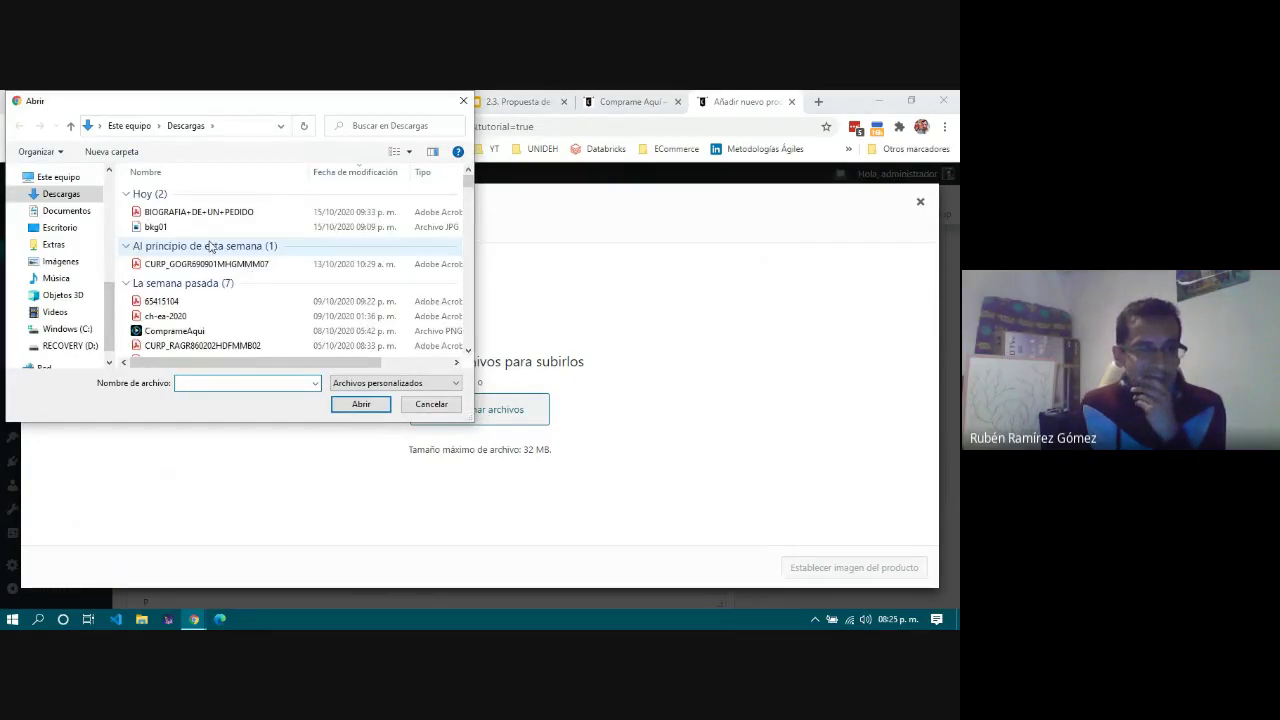
left_click(160, 241)
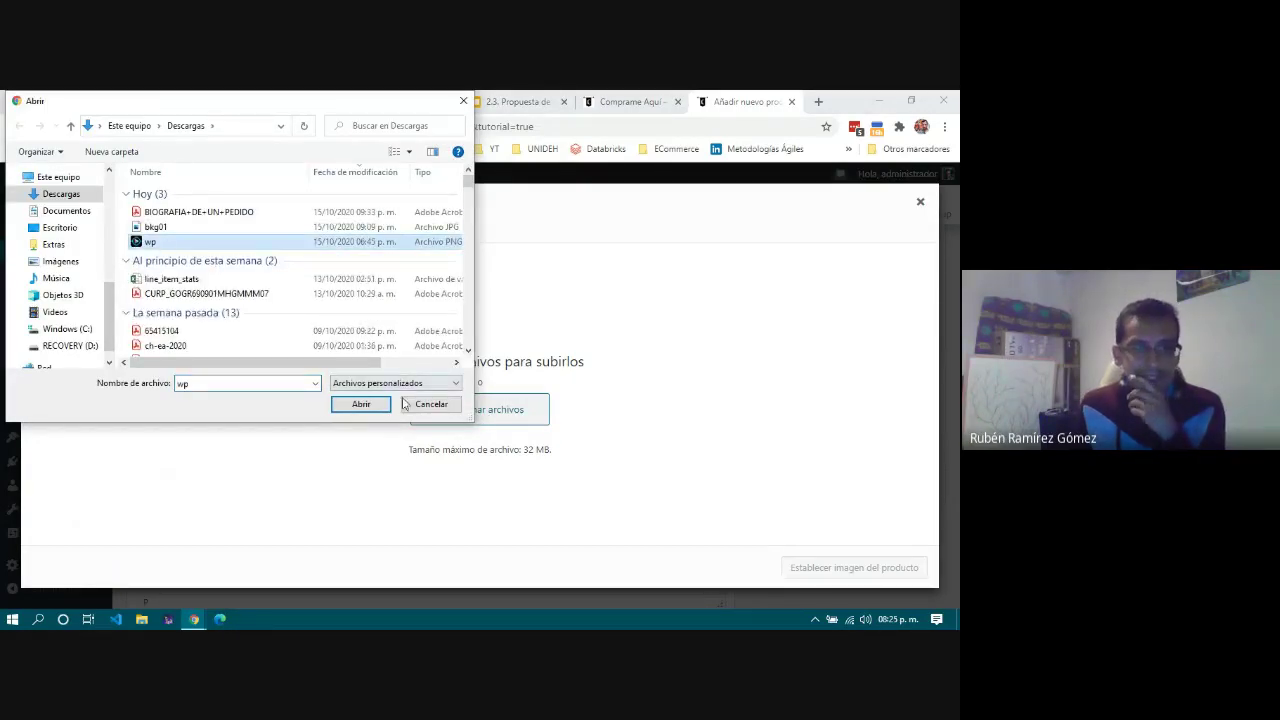
left_click(361, 404)
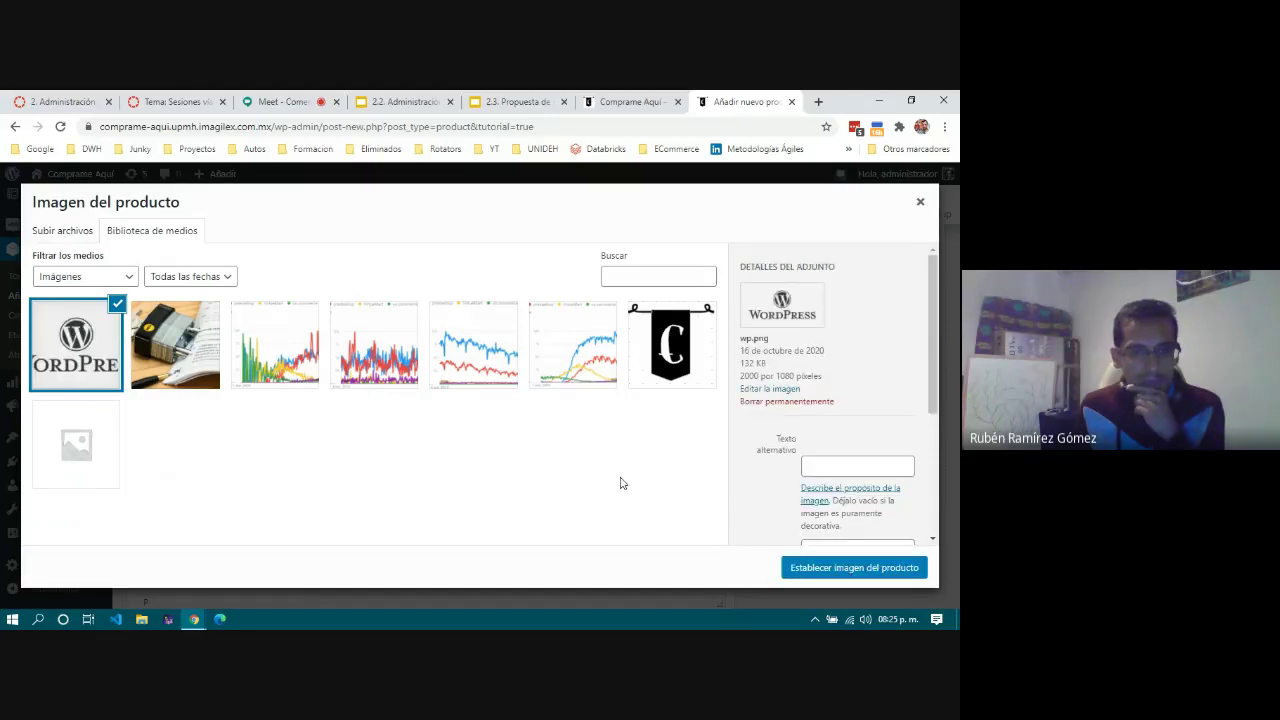
left_click(882, 568)
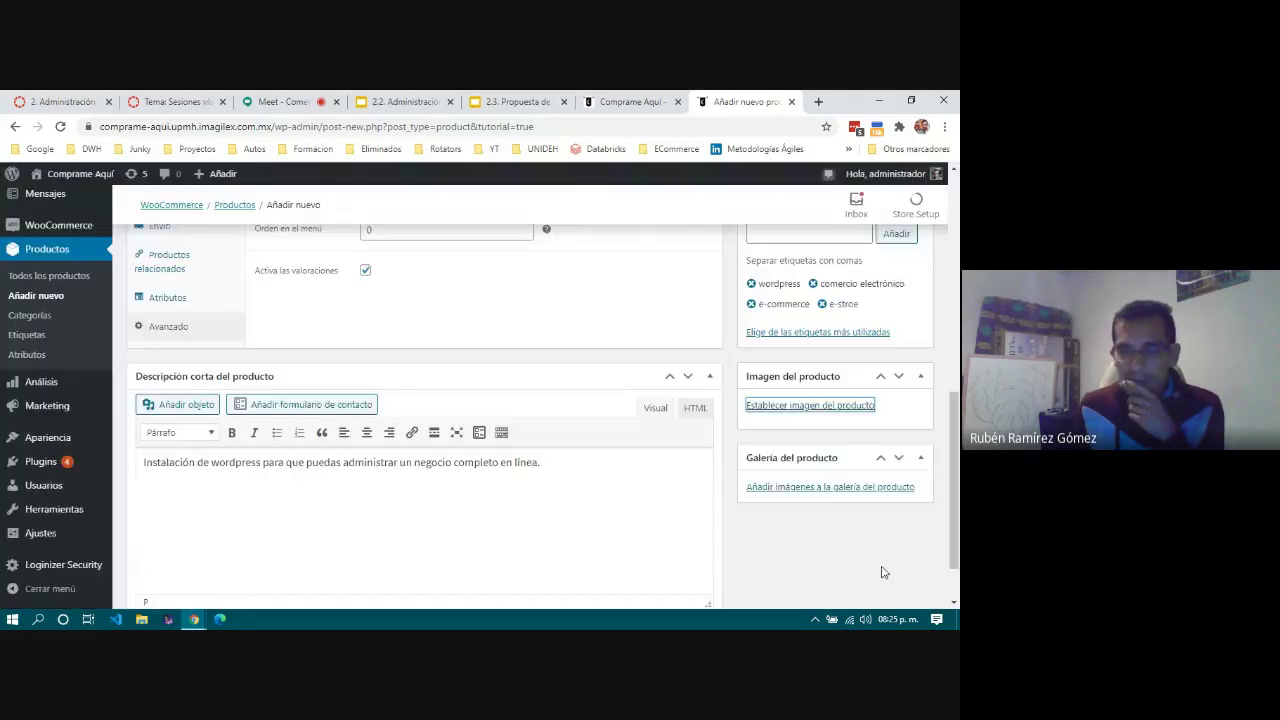
scroll(806, 482, "down", 3)
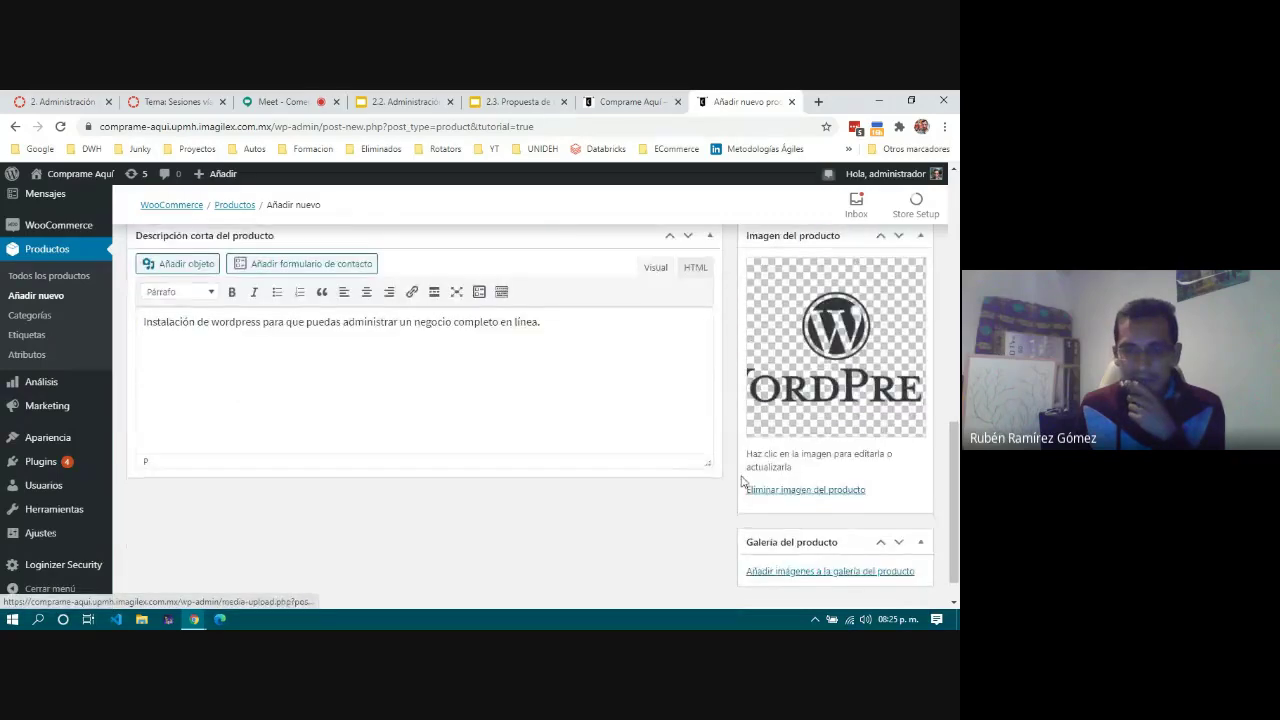
Step: Review the product form, checking the title and main description for the key terms Wordpress, Comercio Electrónico and tienda electrónica
scroll(814, 509, "up", 10)
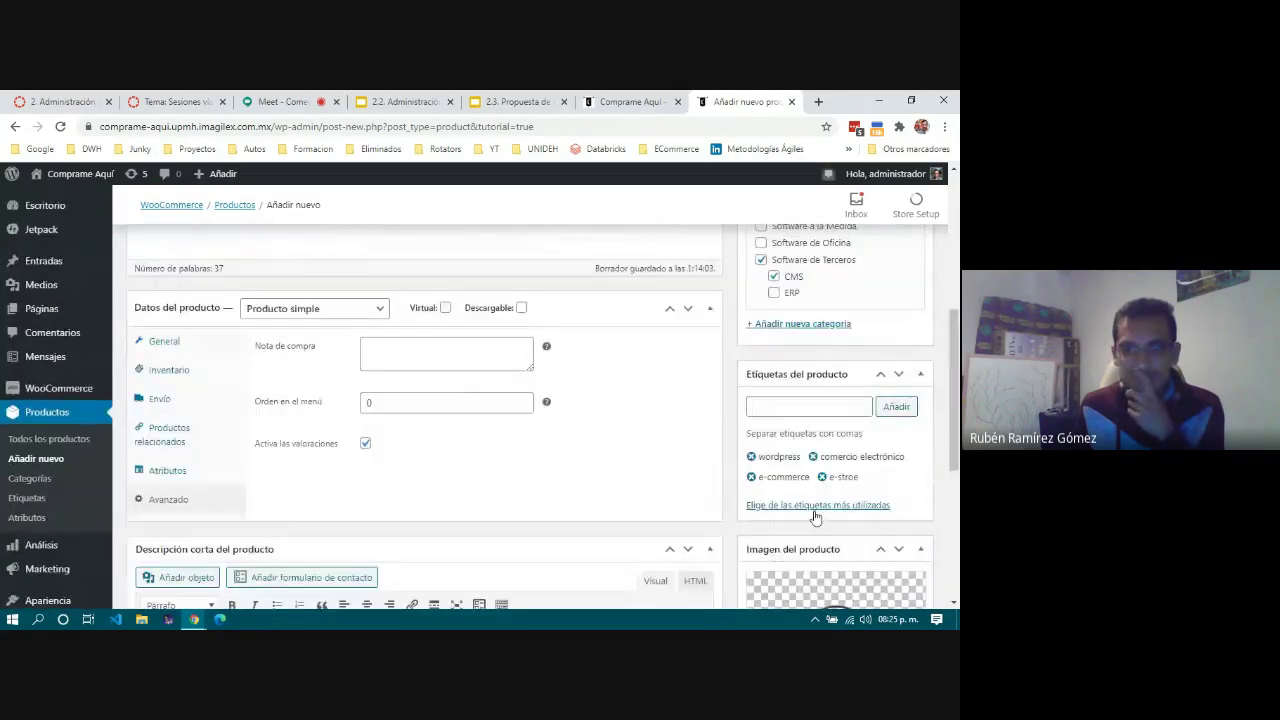
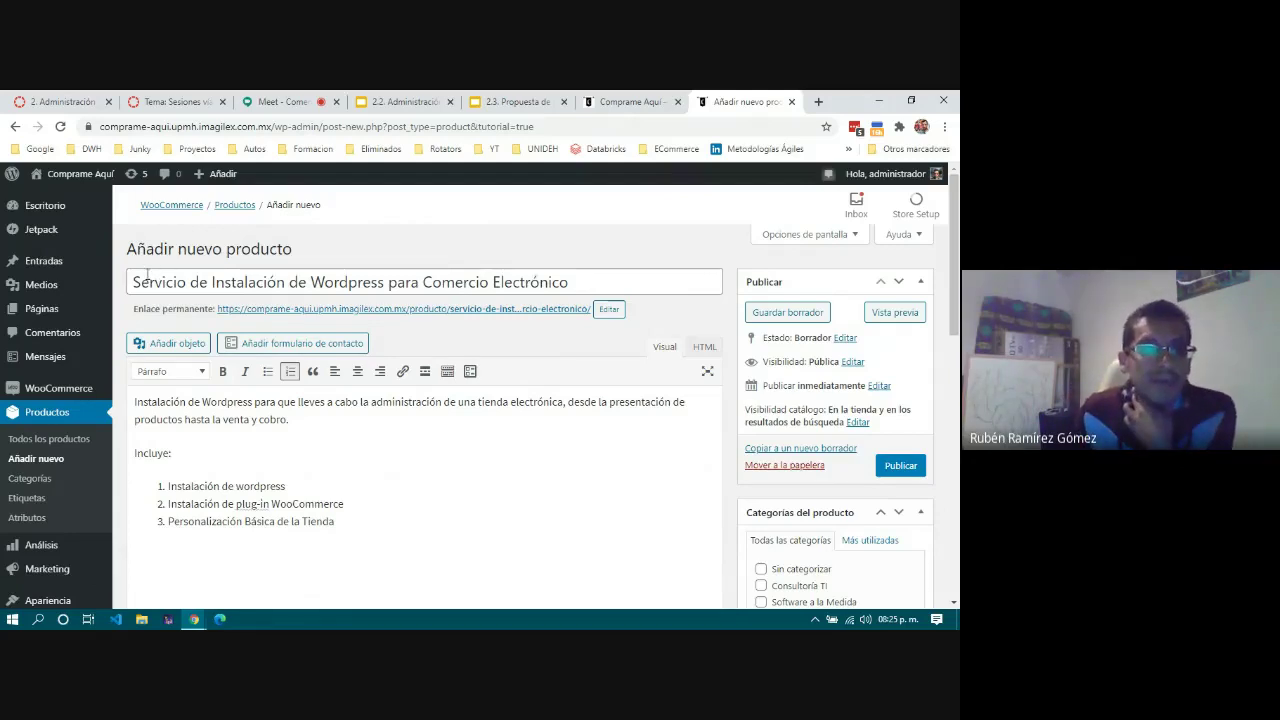
left_click_drag(135, 281, 614, 283)
left_click(562, 272)
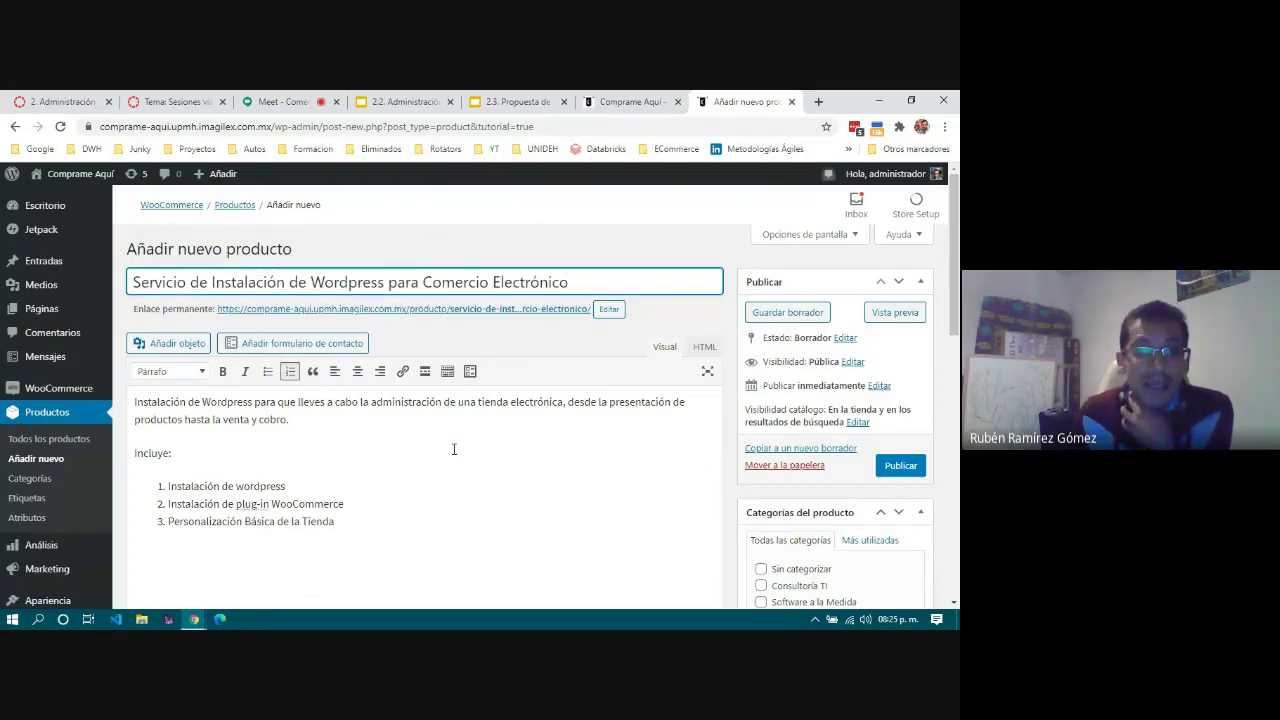
scroll(458, 447, "down", 1)
scroll(458, 447, "down", 10)
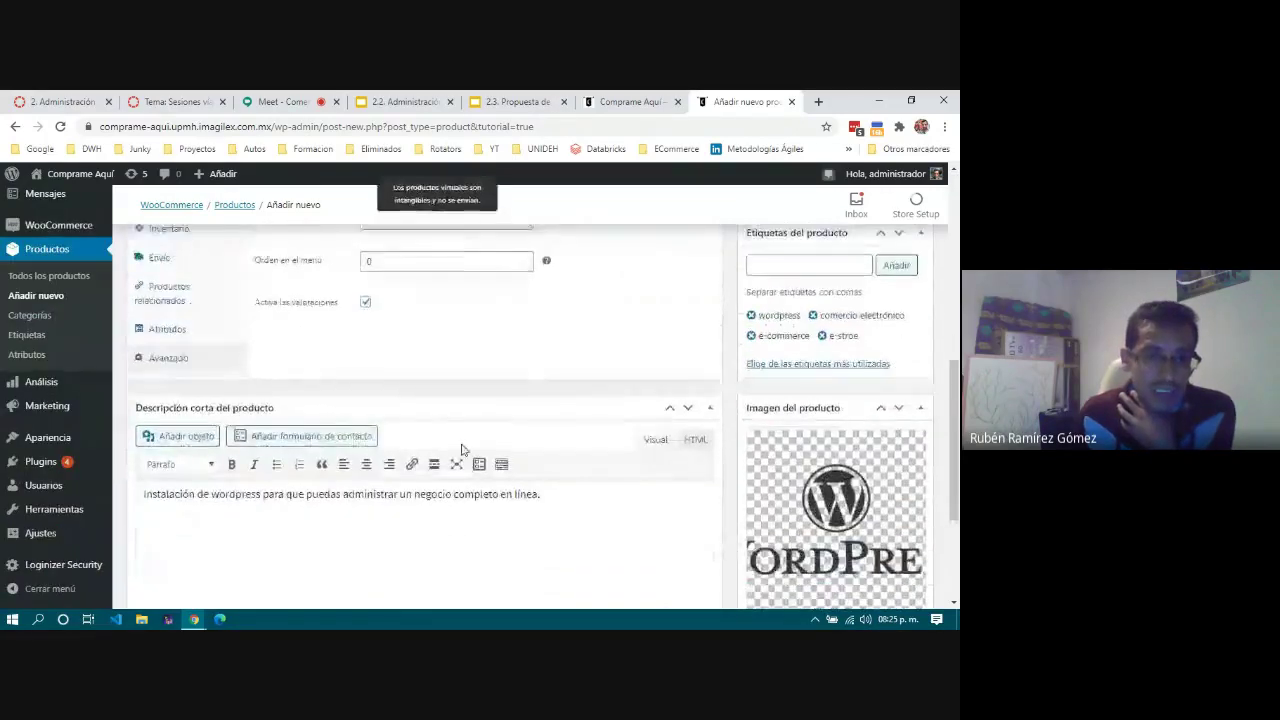
scroll(461, 450, "up", 12)
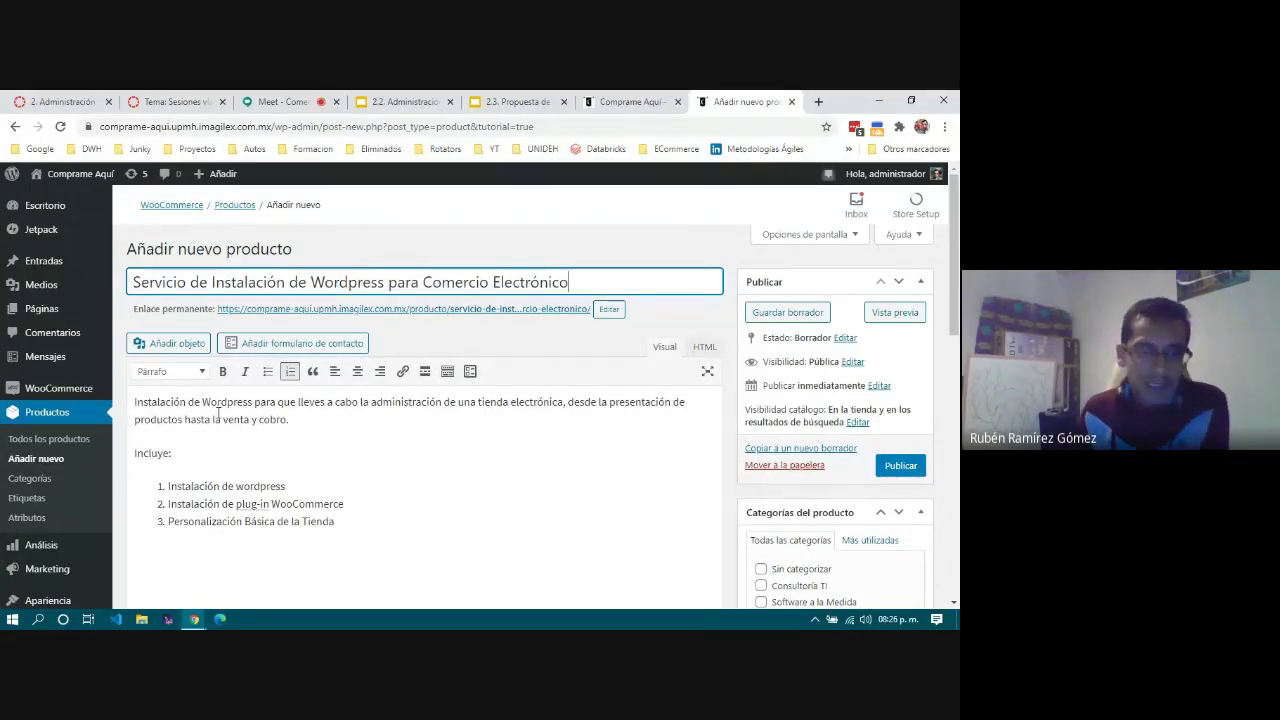
left_click_drag(310, 283, 591, 283)
left_click(609, 283)
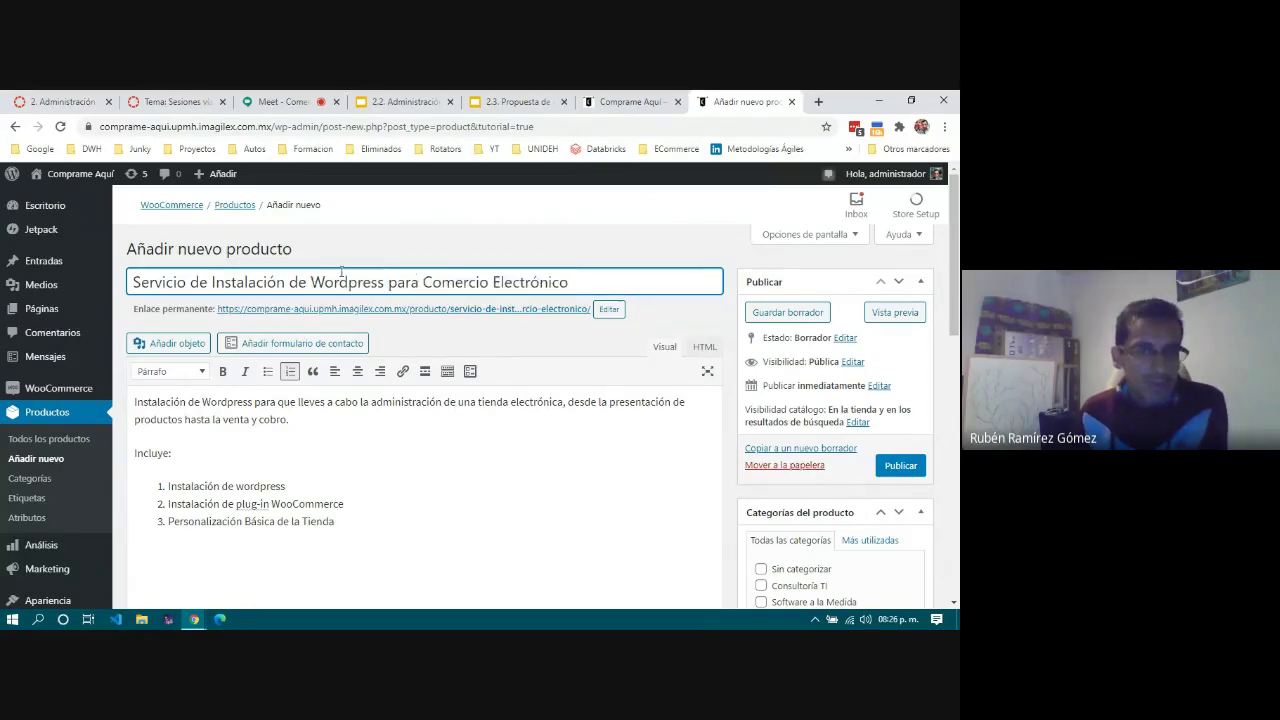
left_click_drag(313, 283, 586, 279)
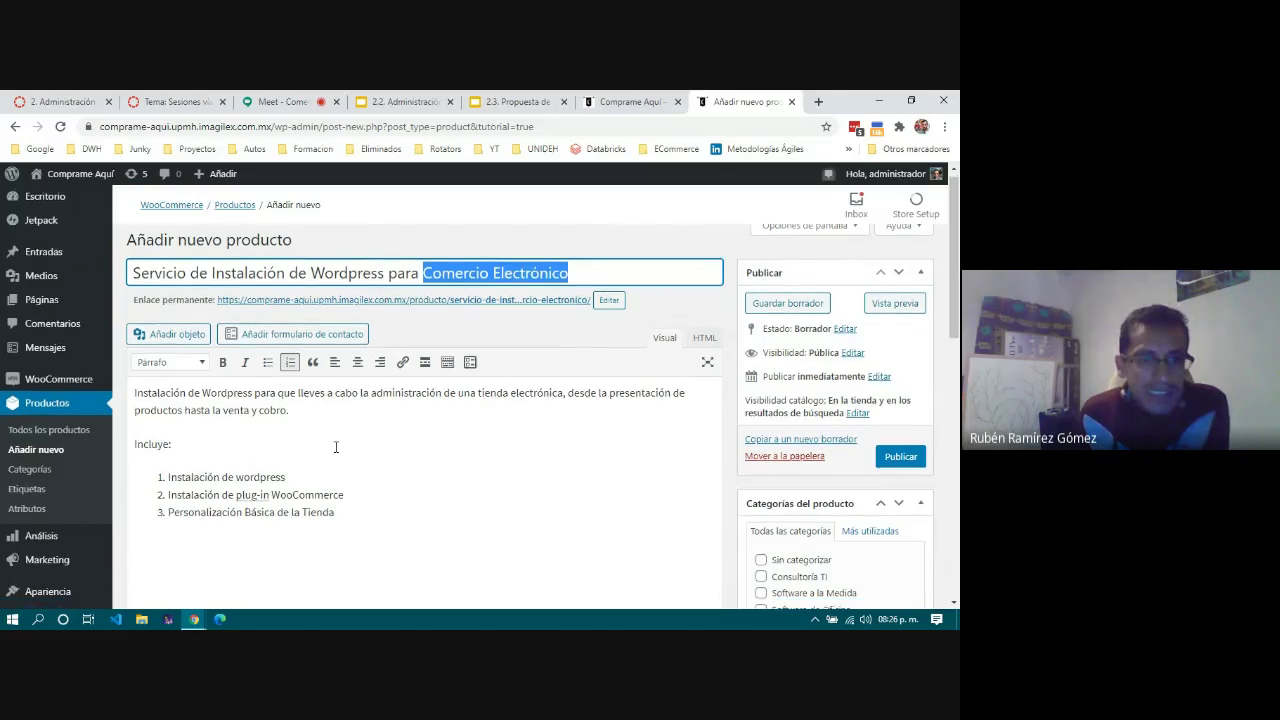
scroll(334, 440, "down", 1)
left_click_drag(203, 333, 253, 334)
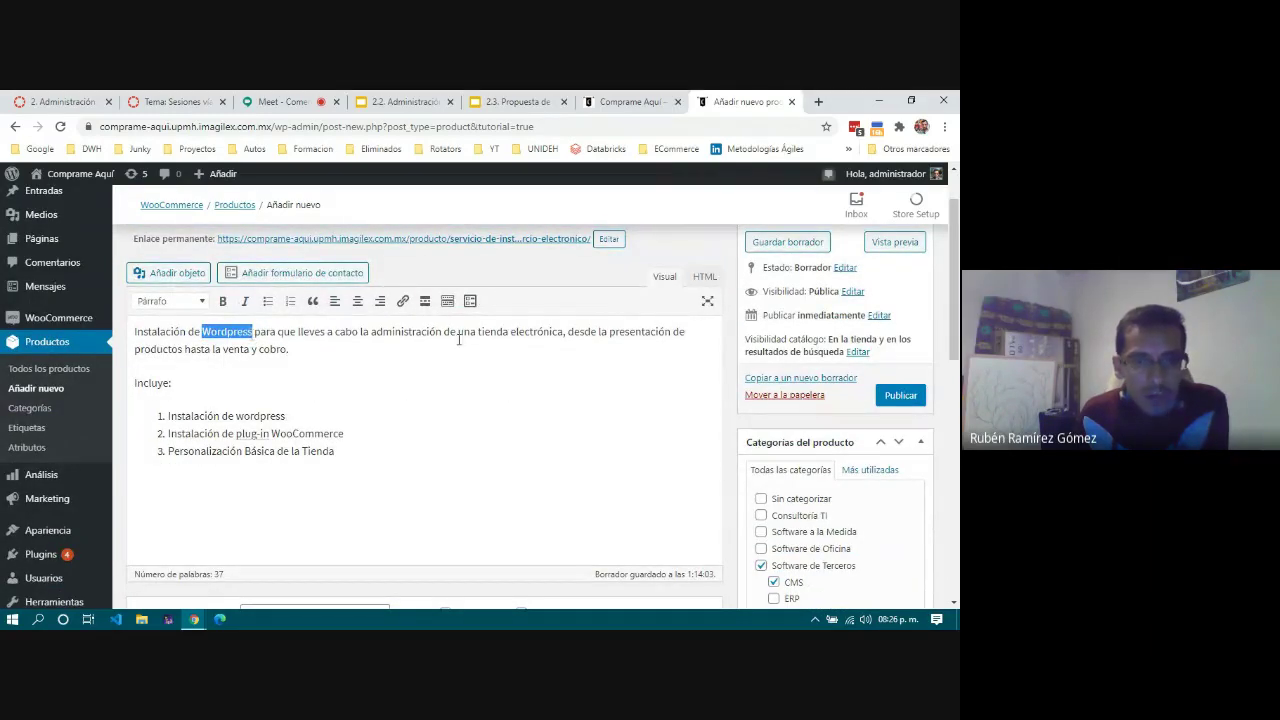
left_click_drag(476, 334, 563, 334)
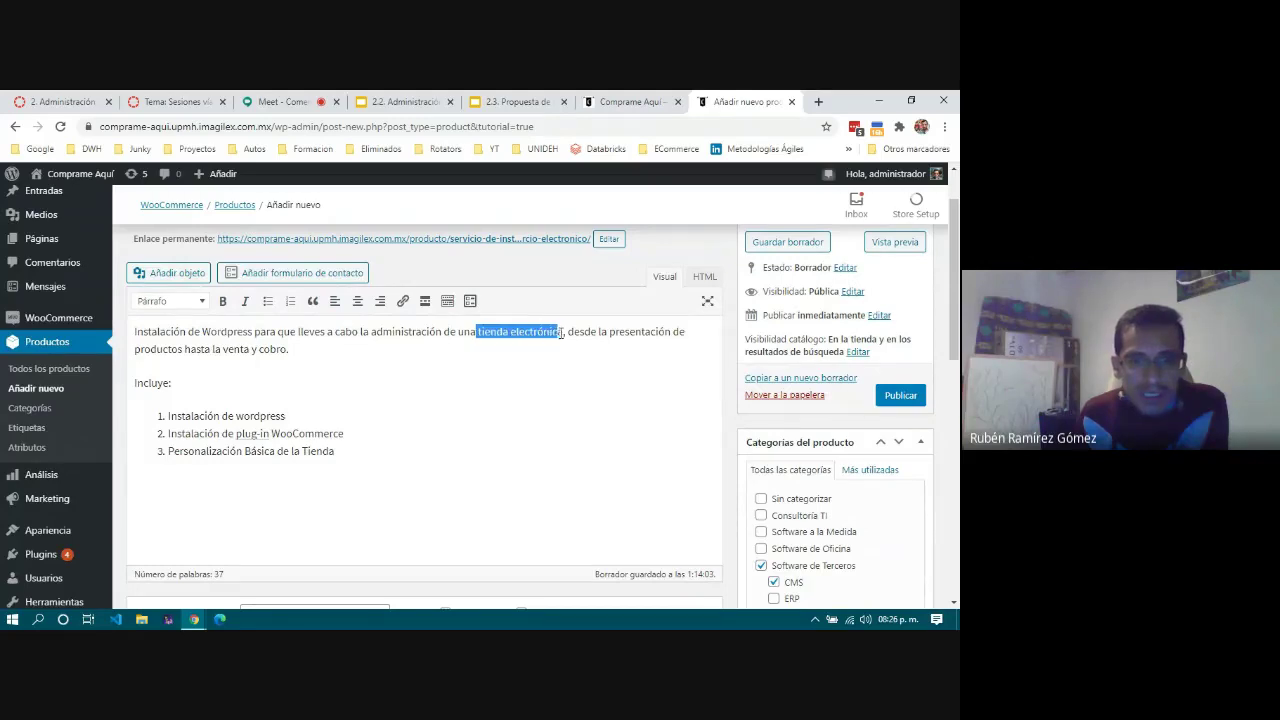
left_click(257, 349)
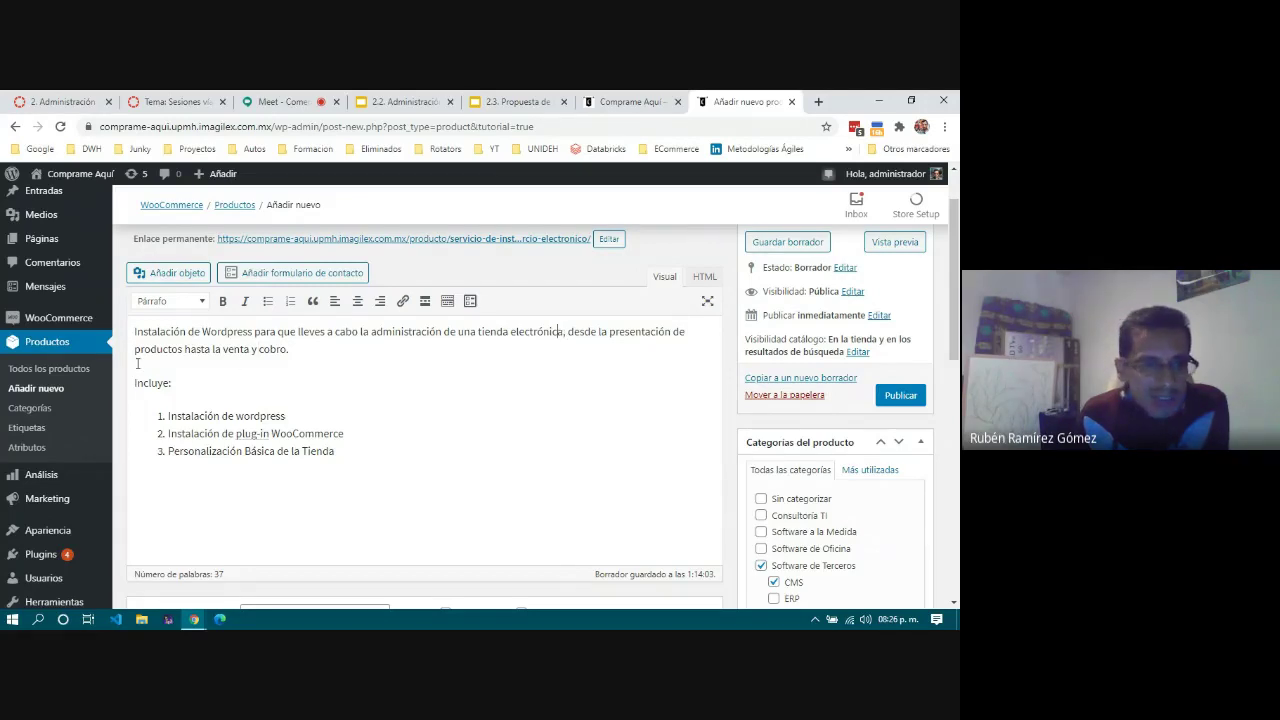
Step: Add the closing line "Administra tú comercio electrónico tú mismo!!" below the numbered list in the main description
left_click(249, 468)
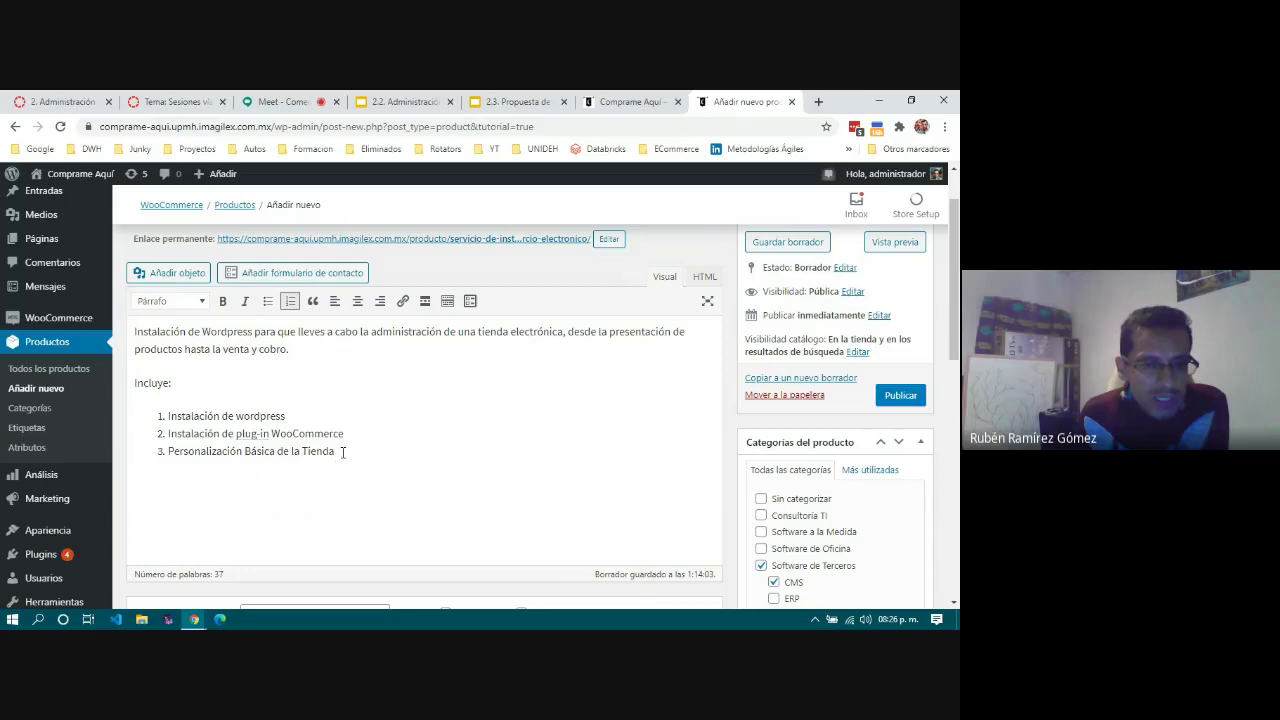
left_click(338, 331)
left_click(376, 522)
key("Return")
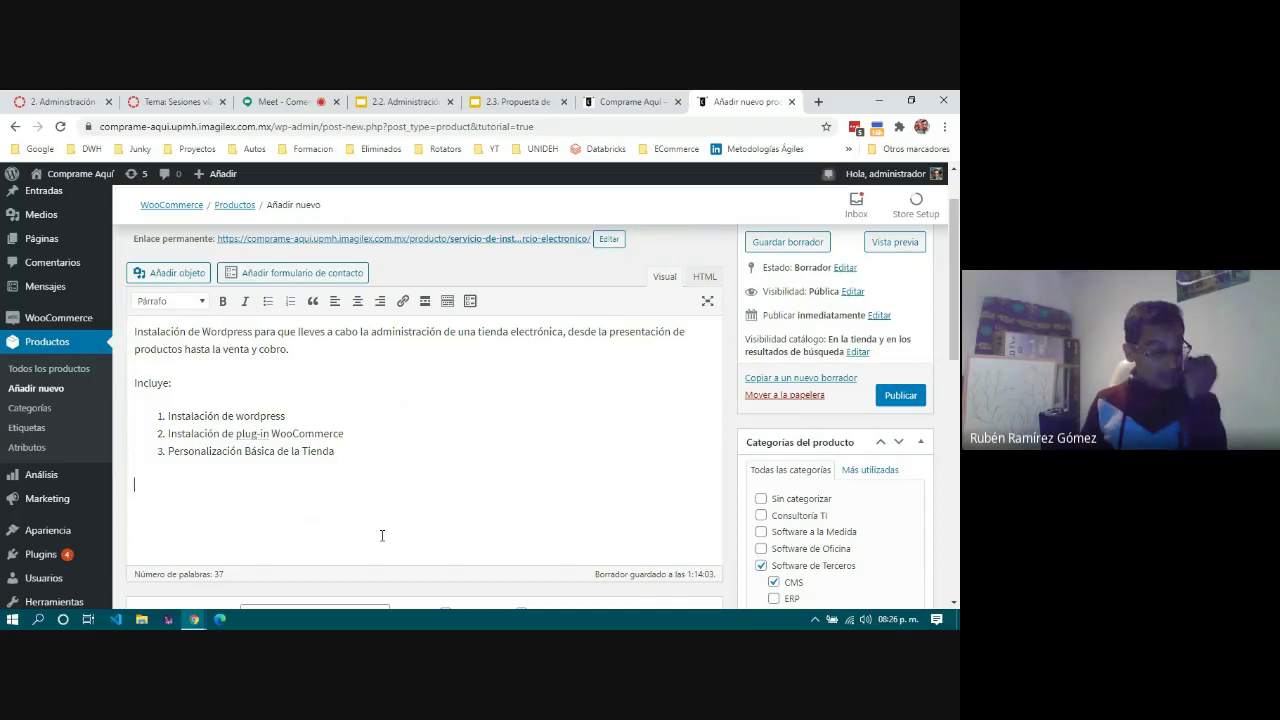
type("Administr")
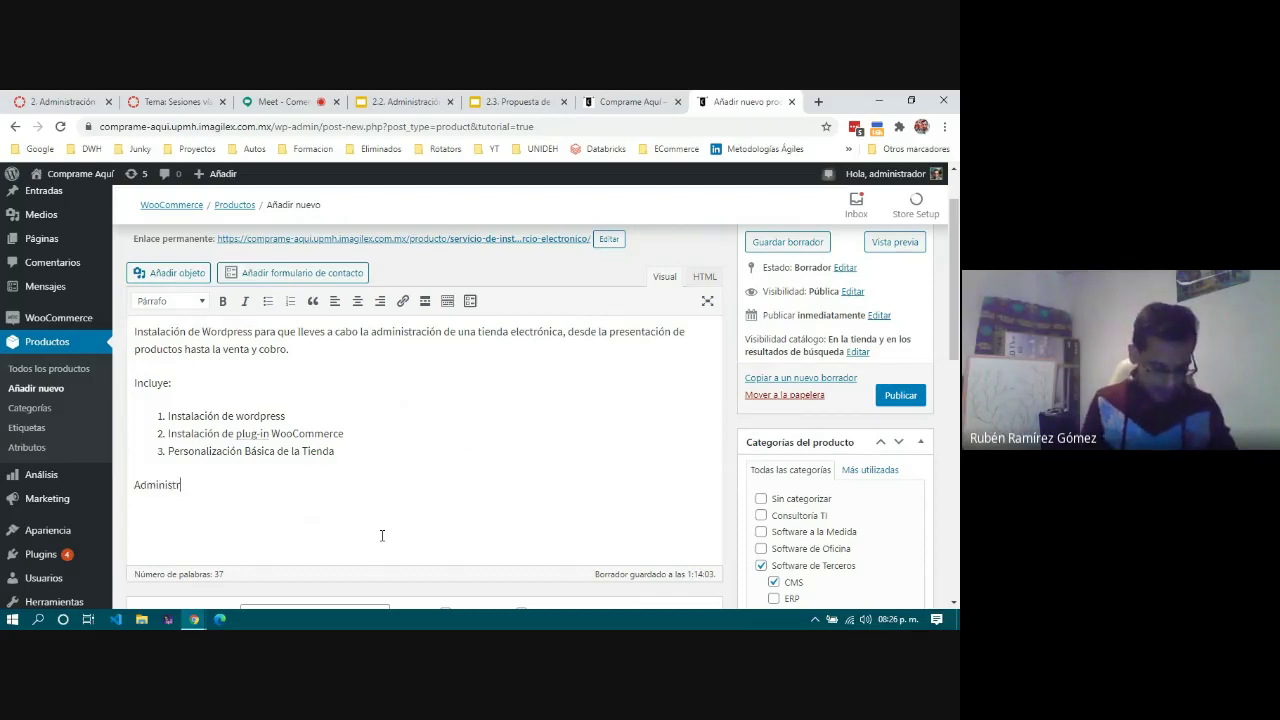
type("a tú comer")
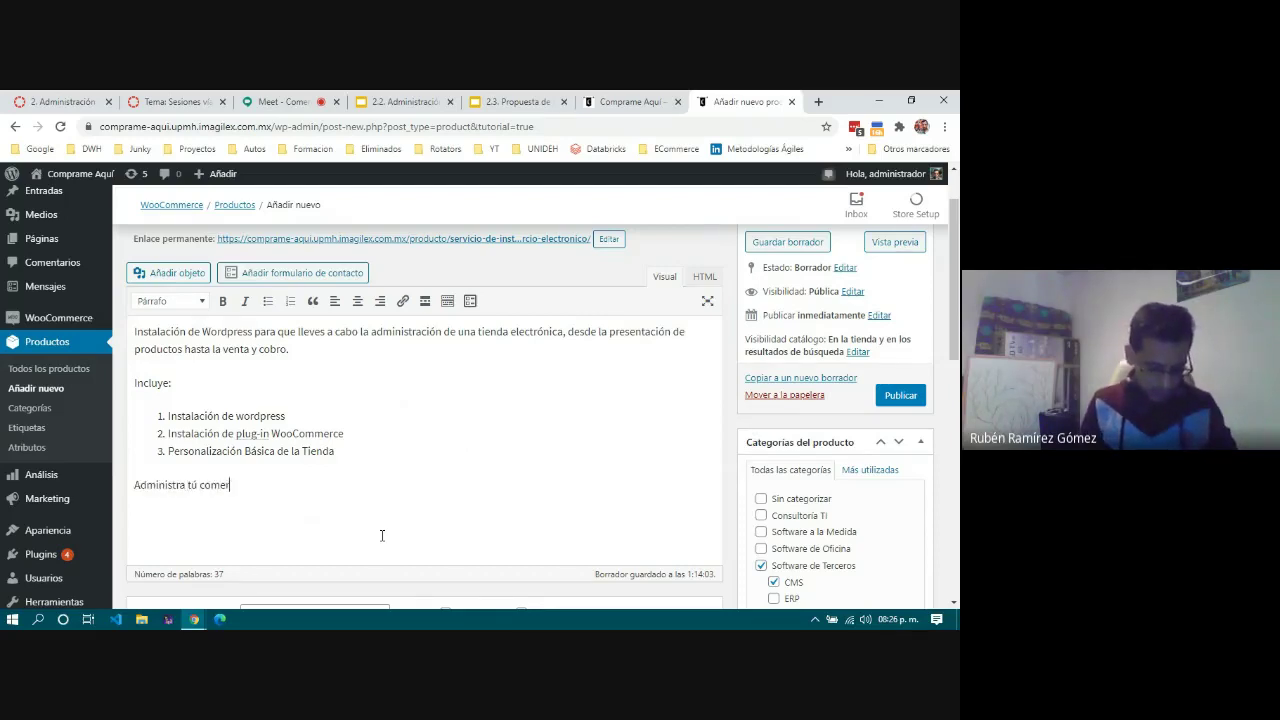
type("cio electr")
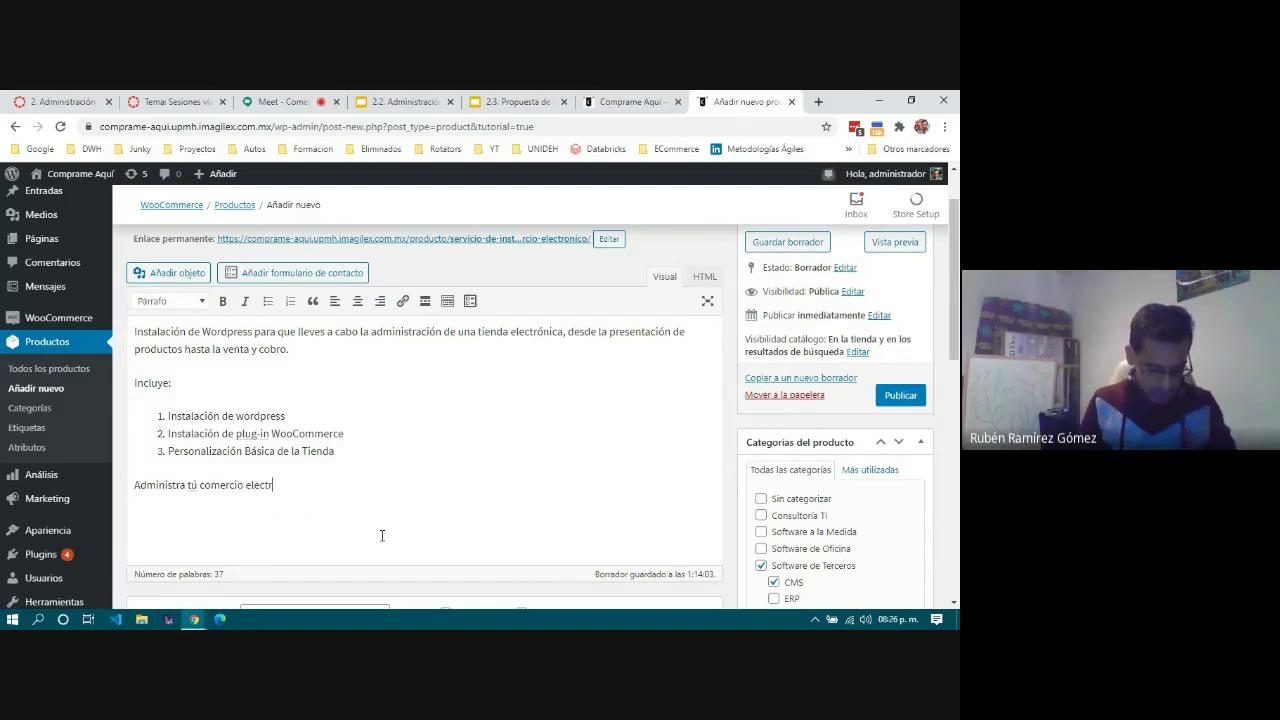
type("ónico tú mismo!!")
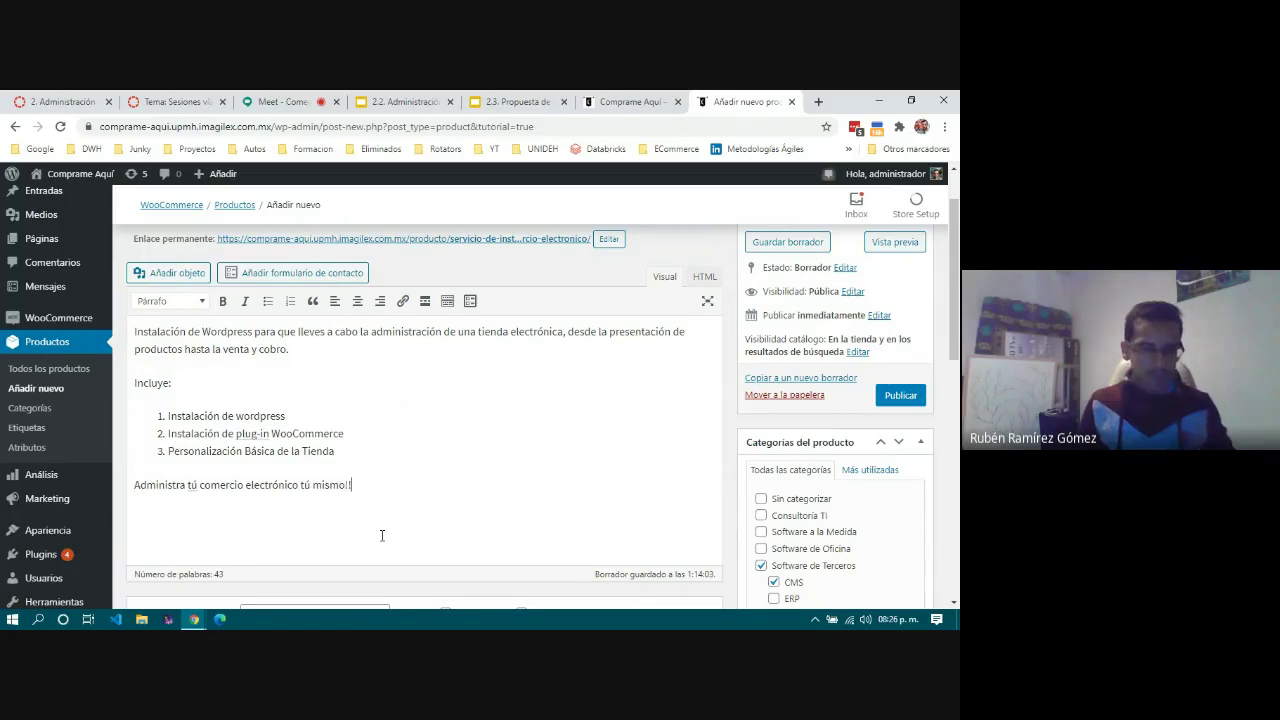
Step: Format the closing line of the main description as bold with the Título 3 heading style
key("shift+Home")
left_click(222, 301)
left_click(197, 303)
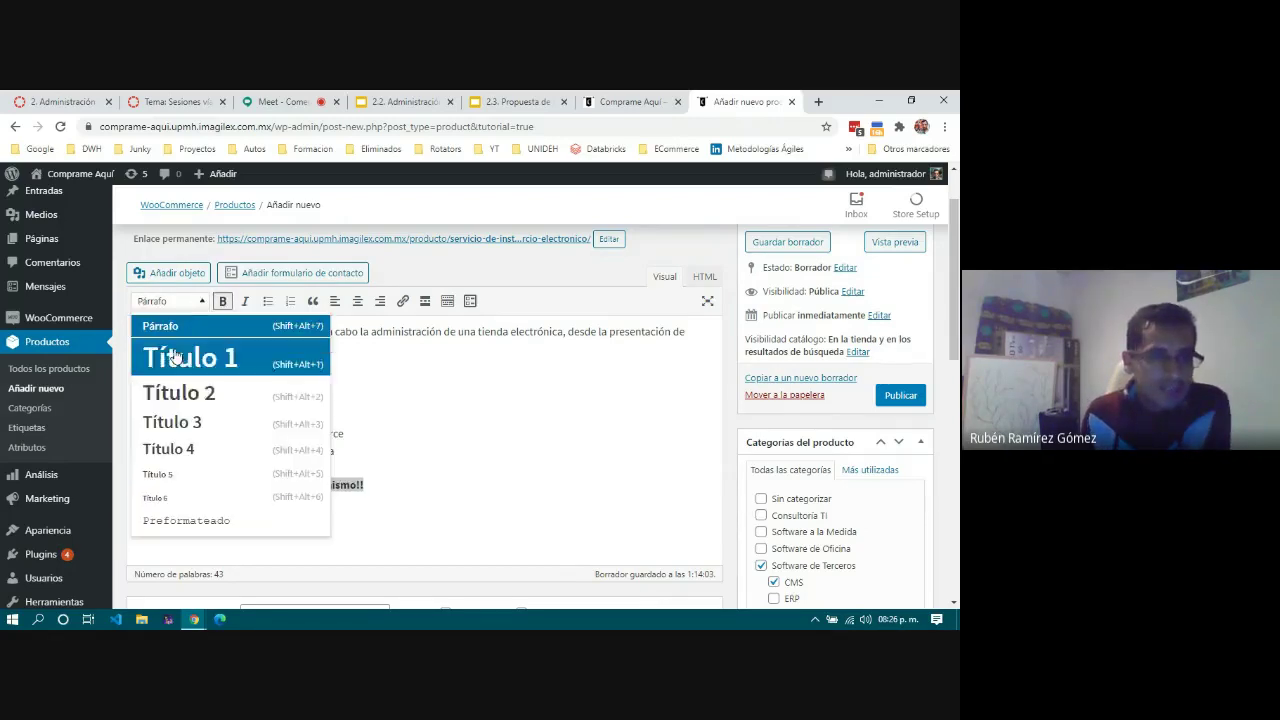
left_click(175, 428)
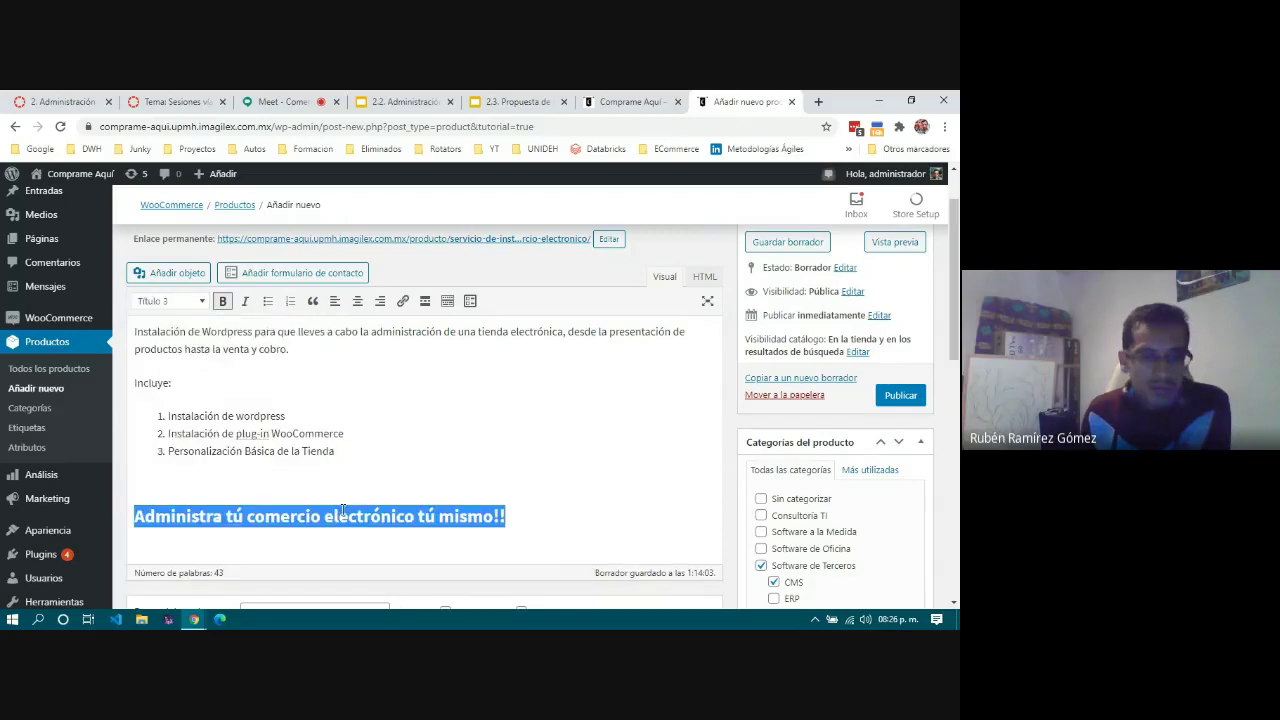
Step: Center the closing line "Administra tú comercio electrónico tú mismo!!" in the main description
left_click(357, 301)
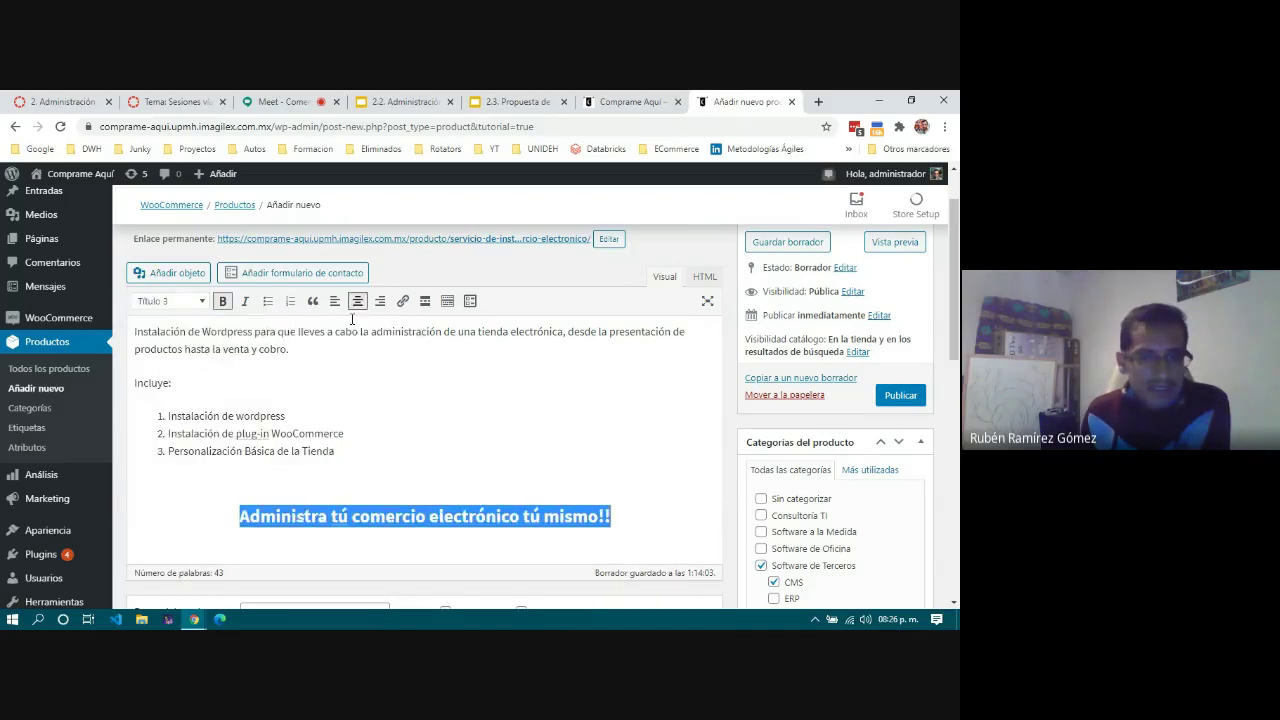
left_click(377, 449)
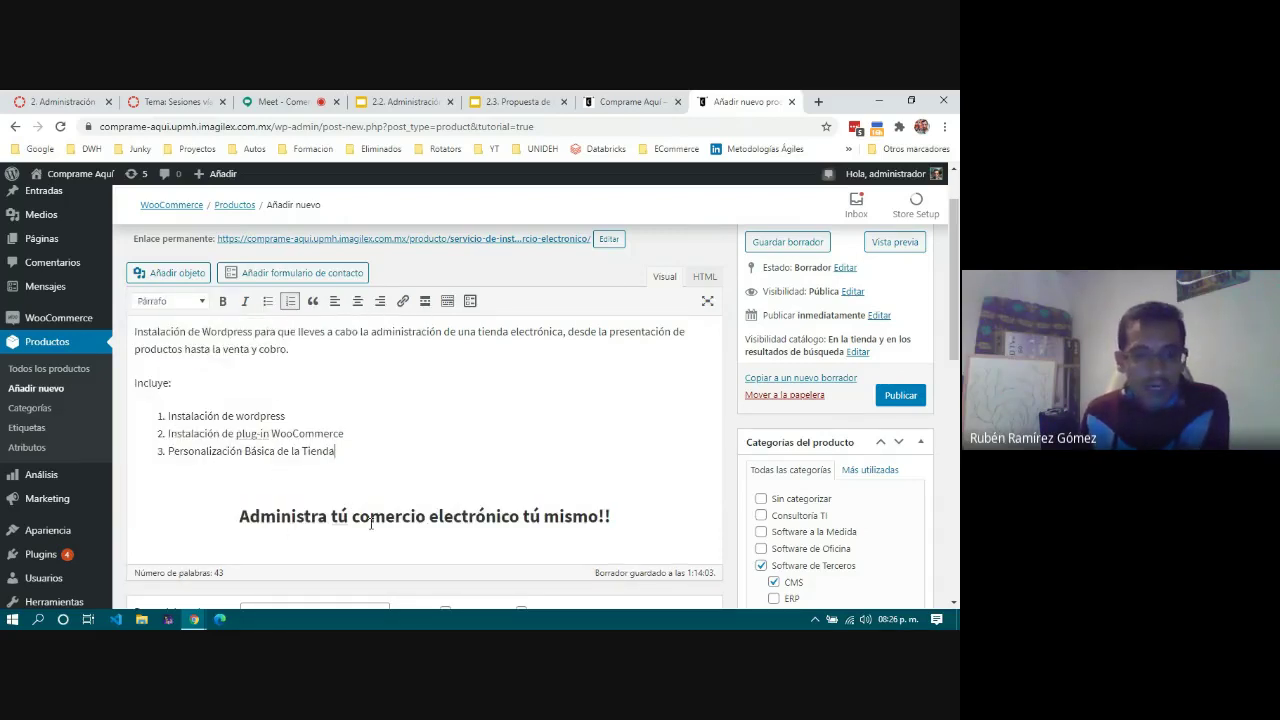
left_click_drag(353, 516, 519, 514)
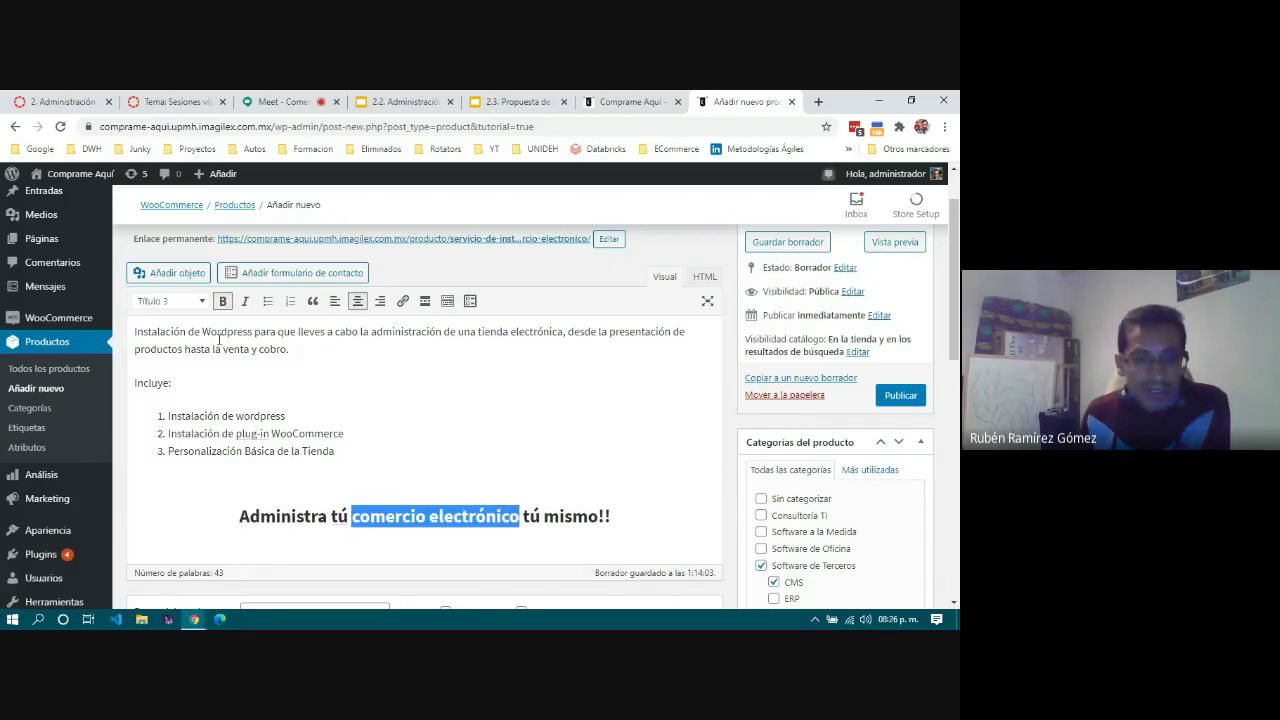
double_click(218, 332)
Step: Reword the end of the short product description to "un negocio de comercio electrónico completamente en línea"
scroll(317, 497, "down", 3)
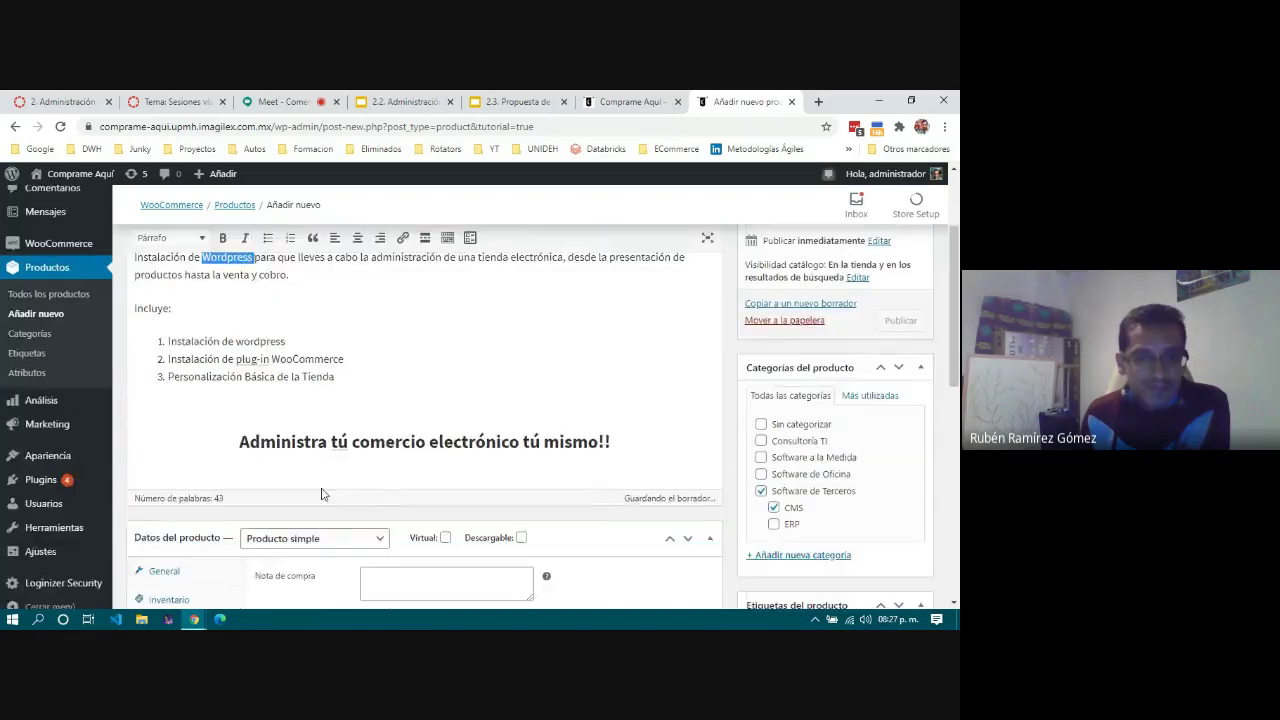
scroll(321, 493, "down", 3)
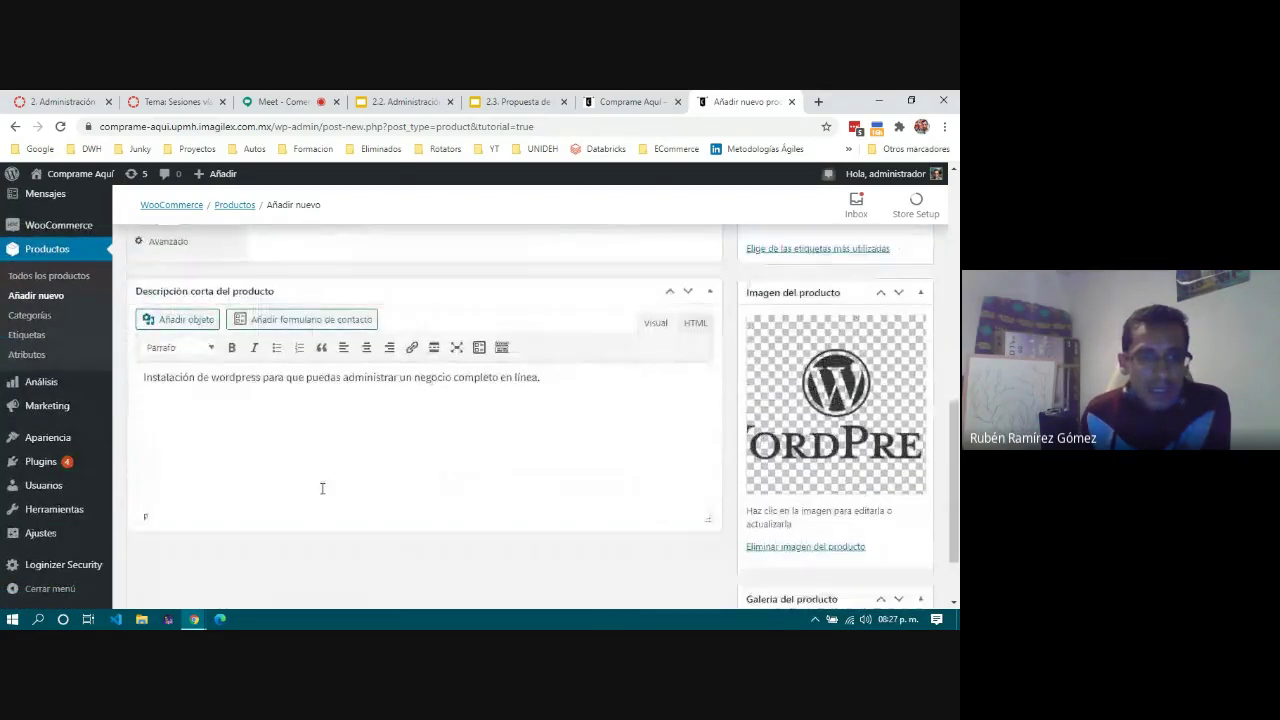
double_click(224, 377)
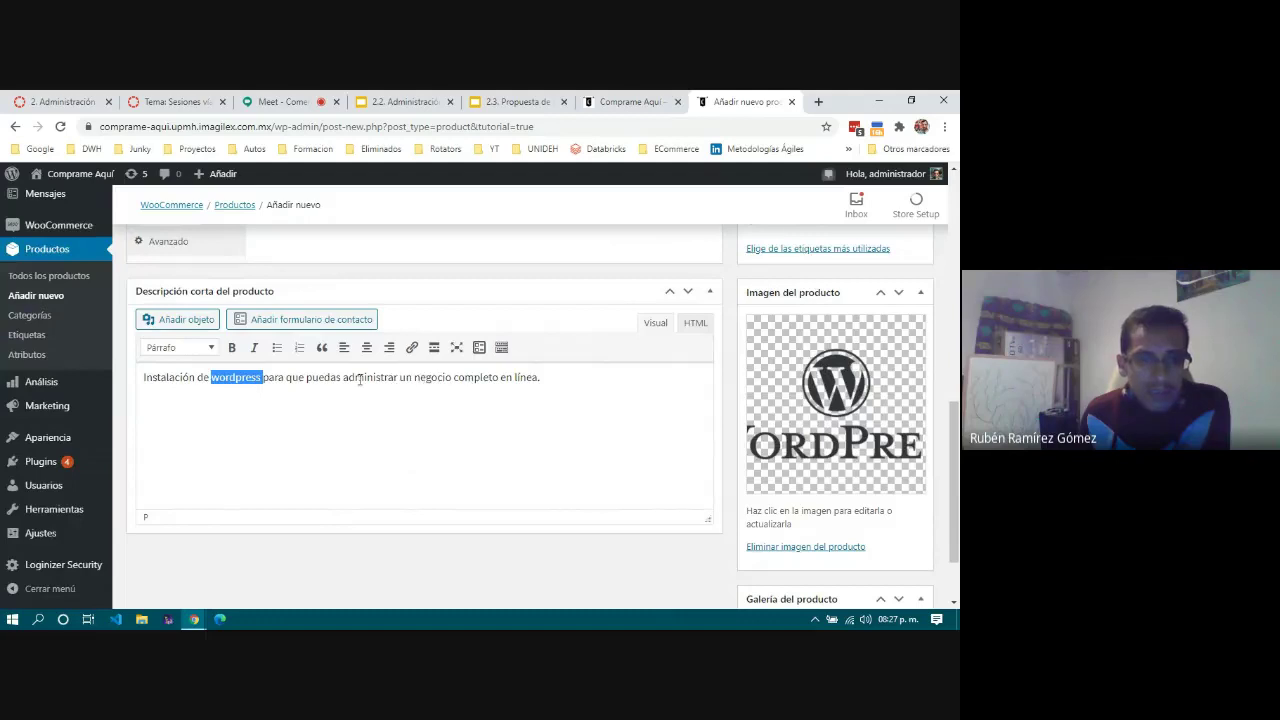
left_click(423, 378)
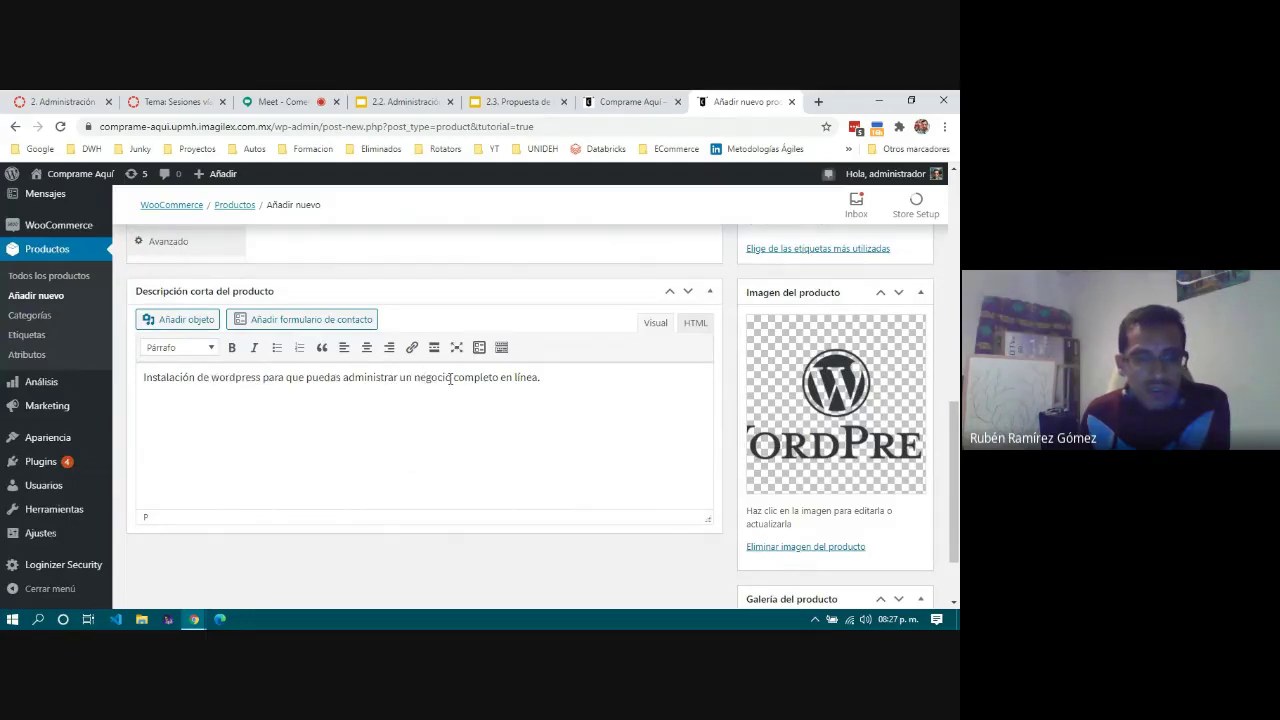
left_click(450, 378)
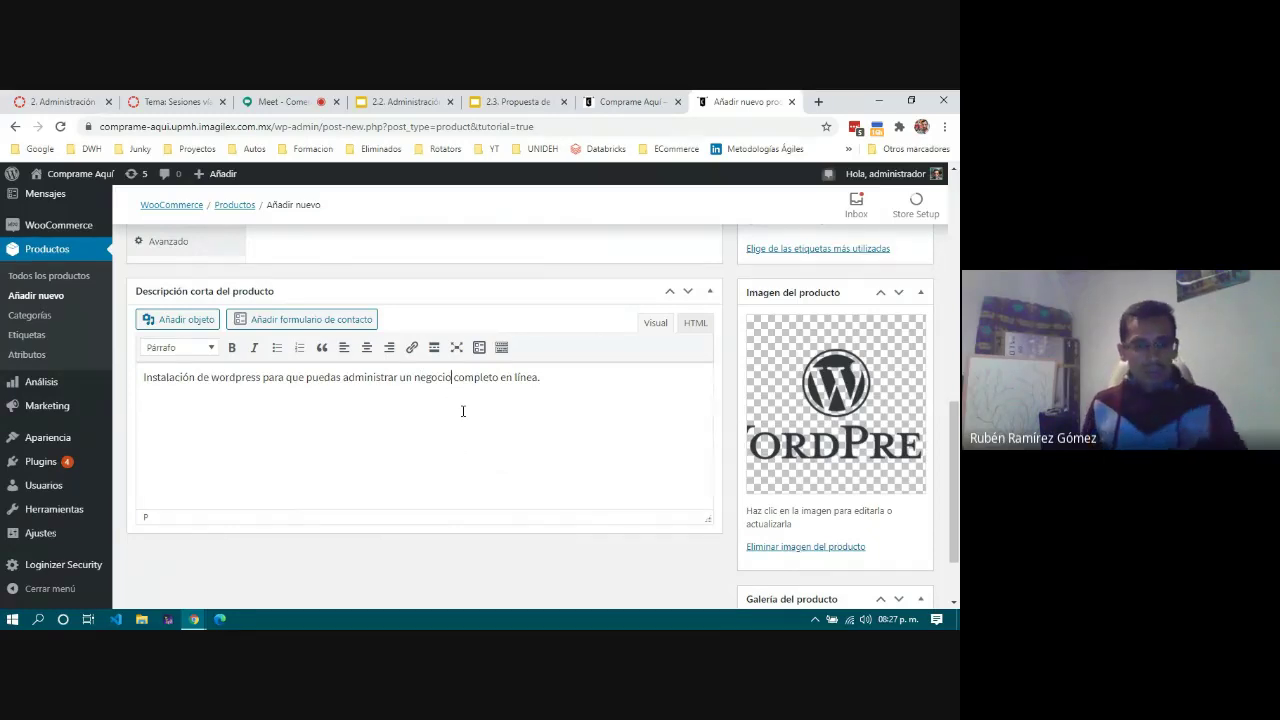
type("de comercio ele")
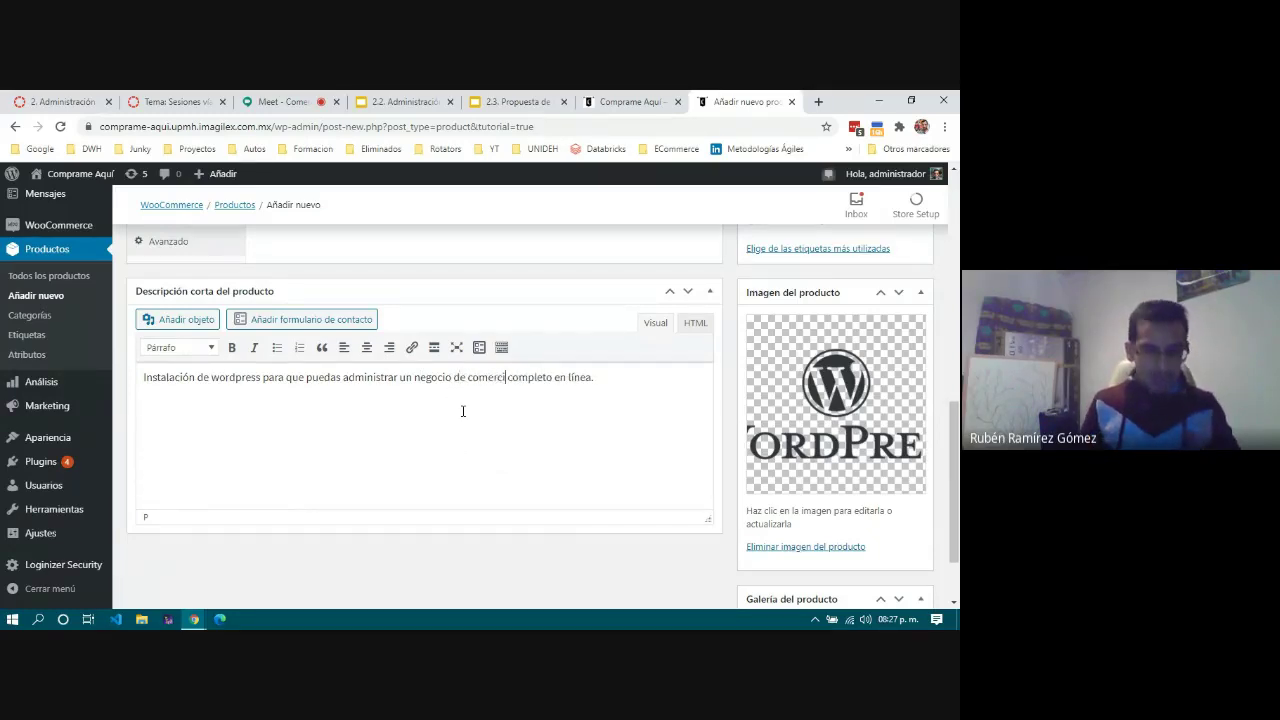
type("ctrónico")
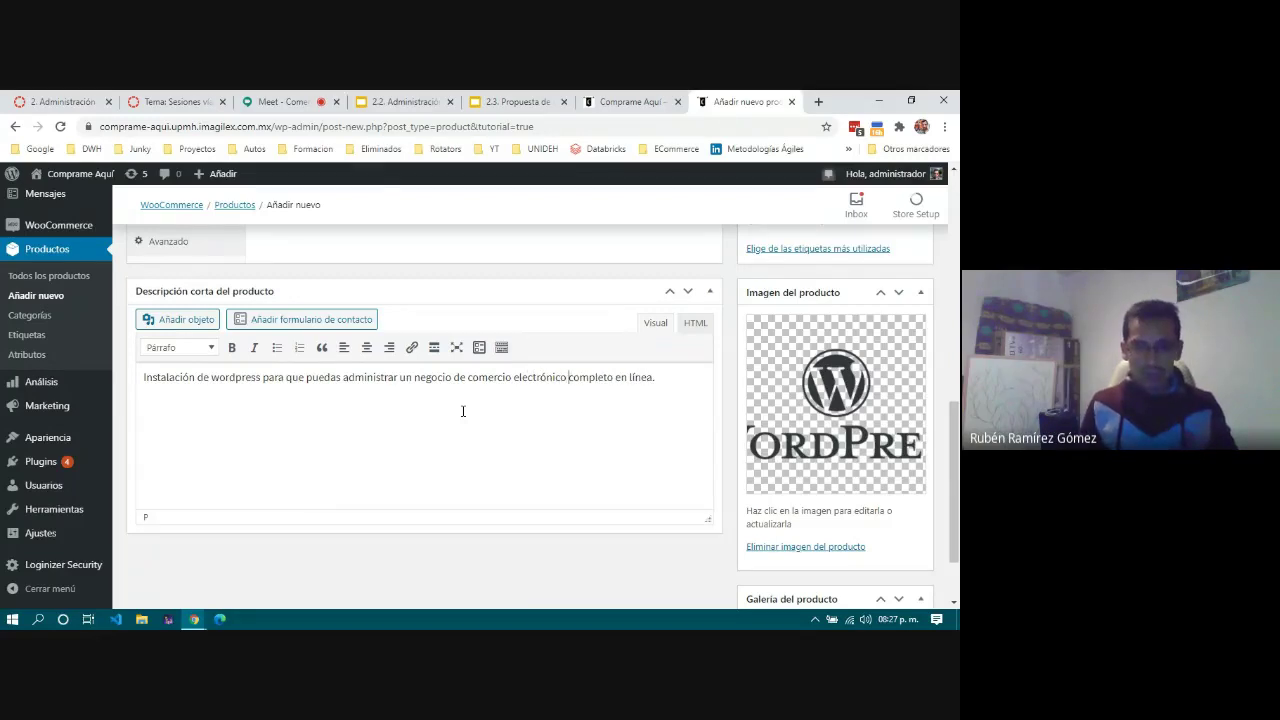
key("BackSpace")
type("amente")
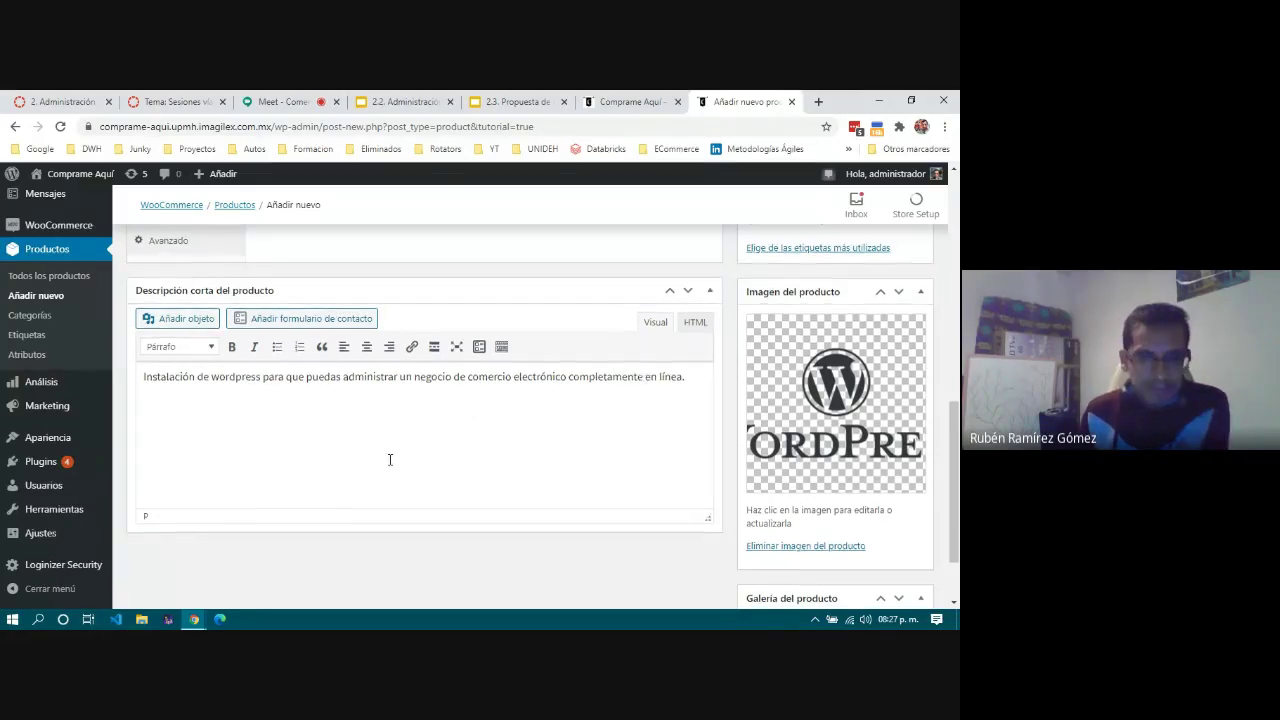
Step: Review the short description, main description and product title for consistent use of the key terms Wordpress and Comercio Electrónico
scroll(390, 460, "down", 1)
scroll(390, 462, "up", 3)
scroll(390, 465, "down", 2)
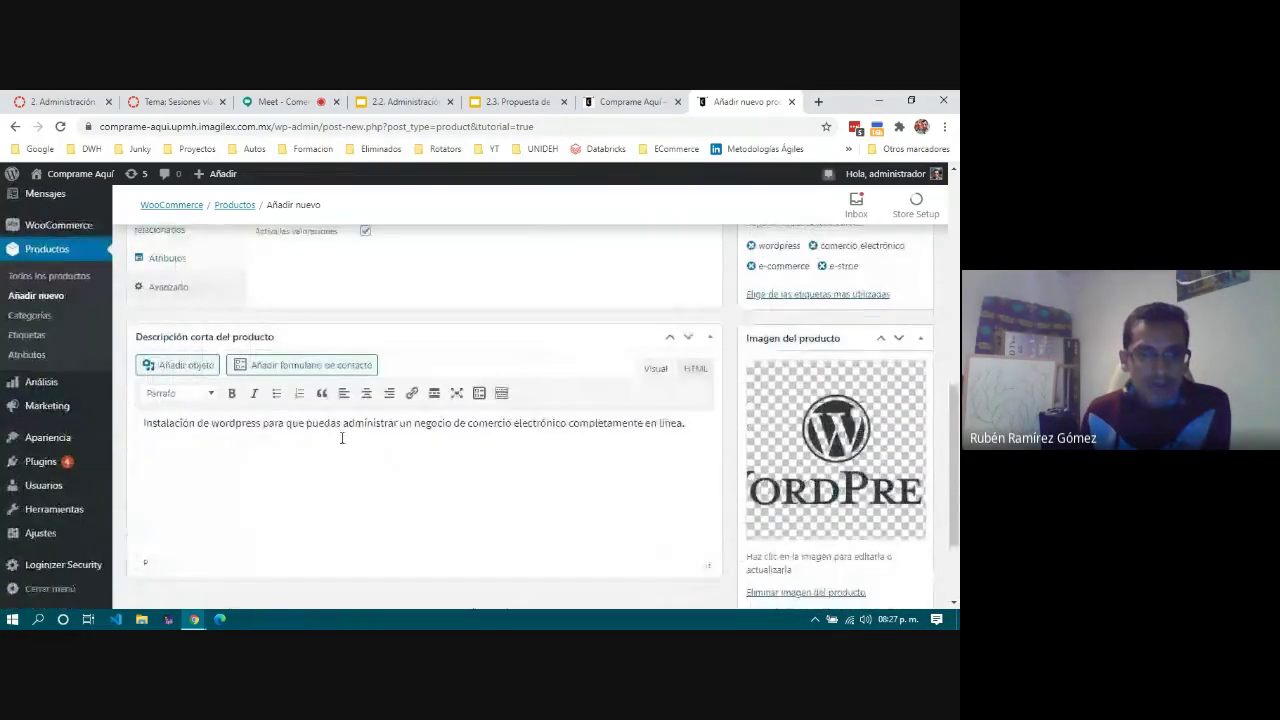
left_click(595, 425)
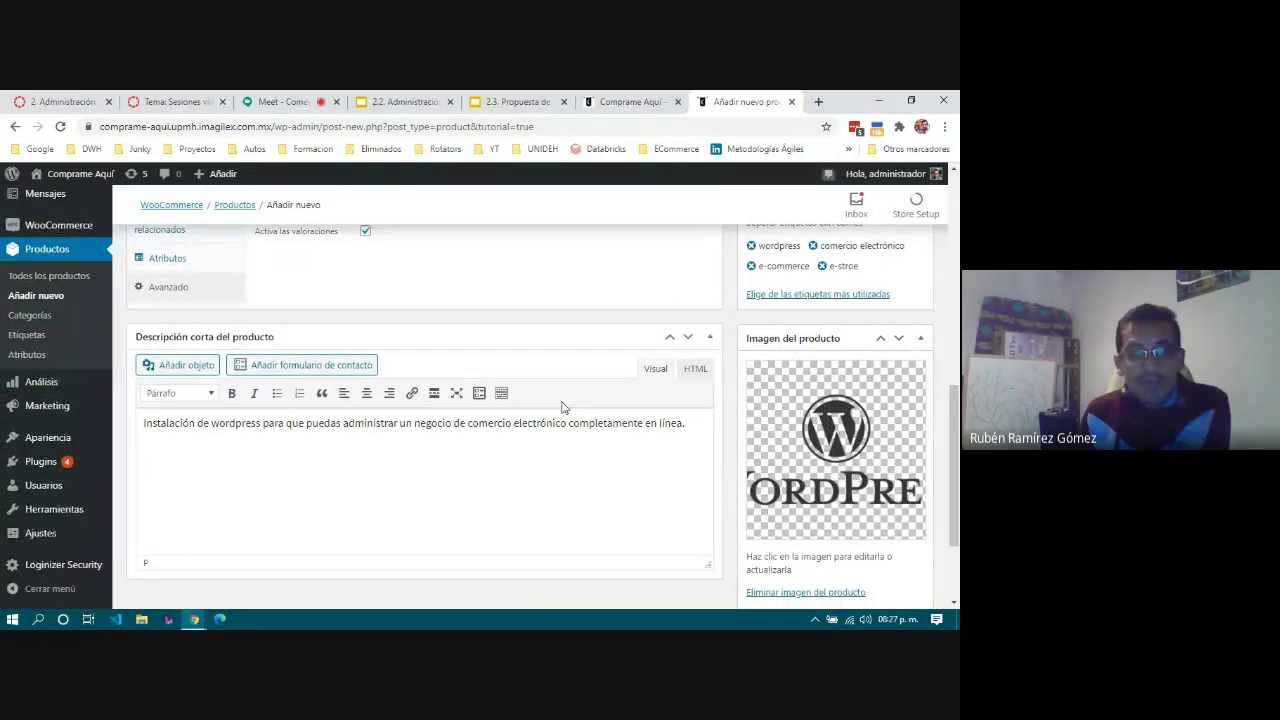
scroll(562, 407, "up", 7)
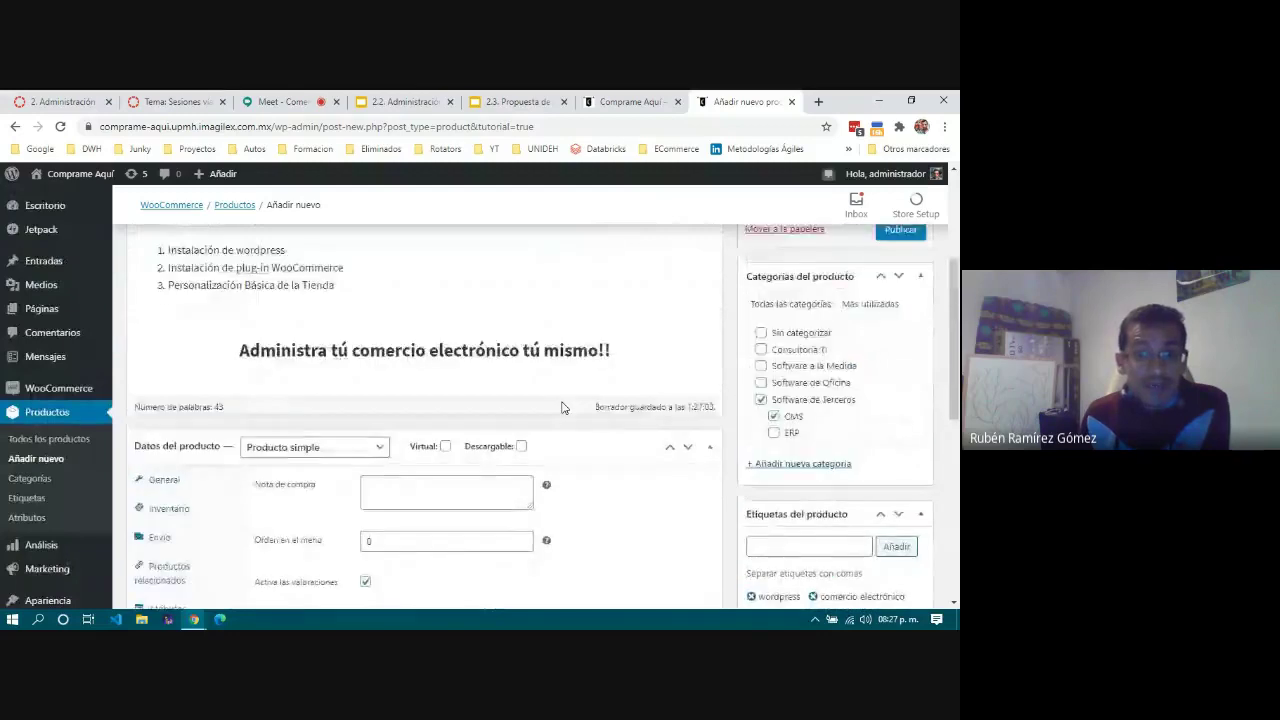
scroll(562, 402, "up", 1)
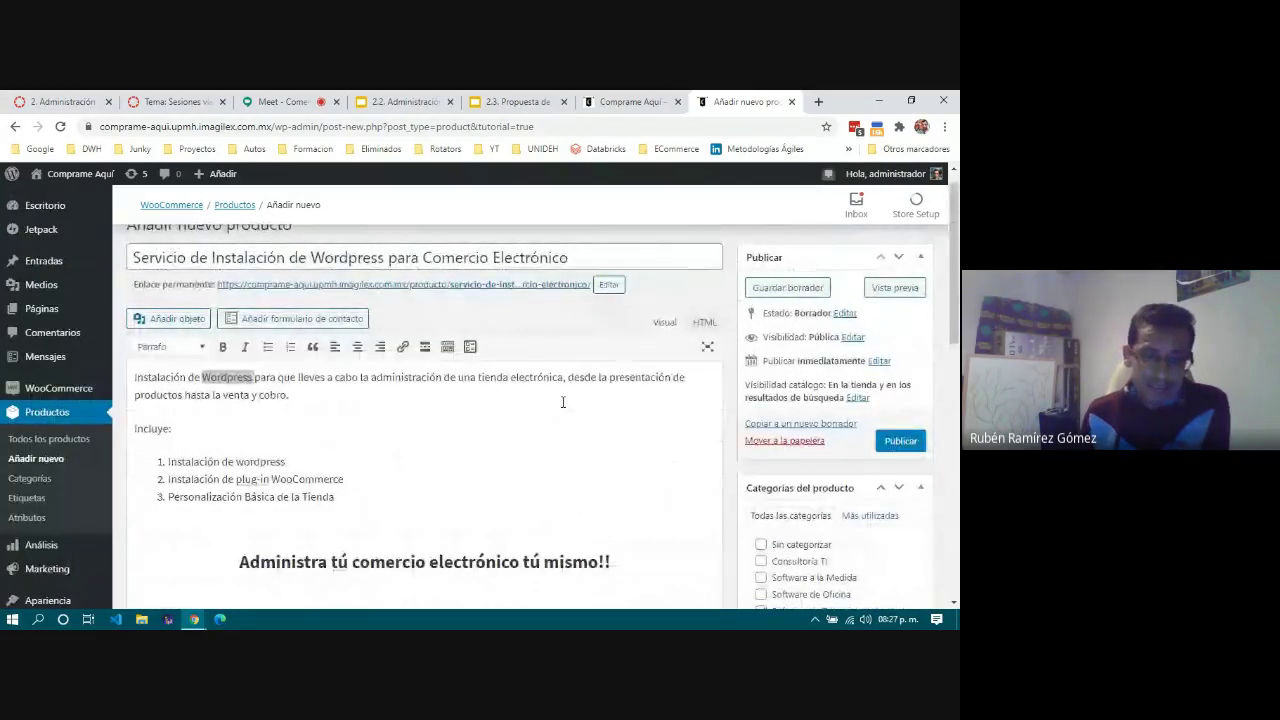
scroll(562, 402, "up", 1)
scroll(563, 402, "up", 1)
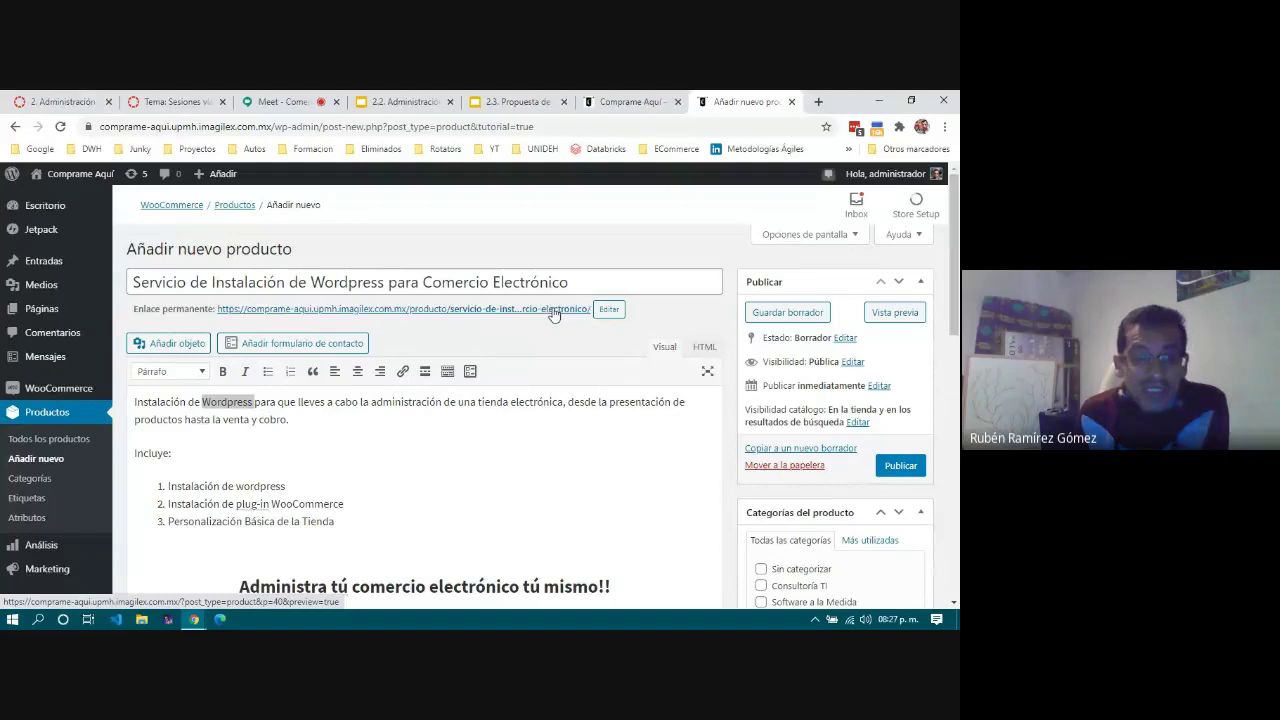
left_click_drag(311, 283, 357, 285)
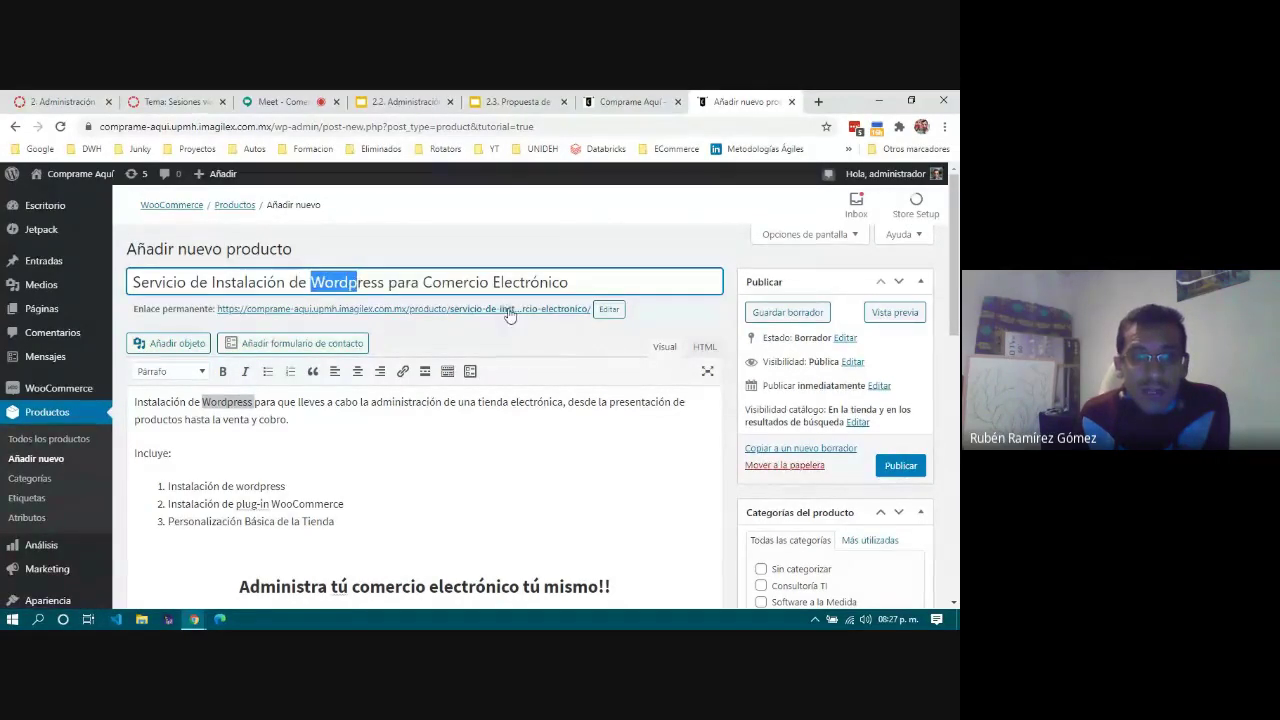
left_click_drag(136, 283, 586, 281)
left_click(584, 281)
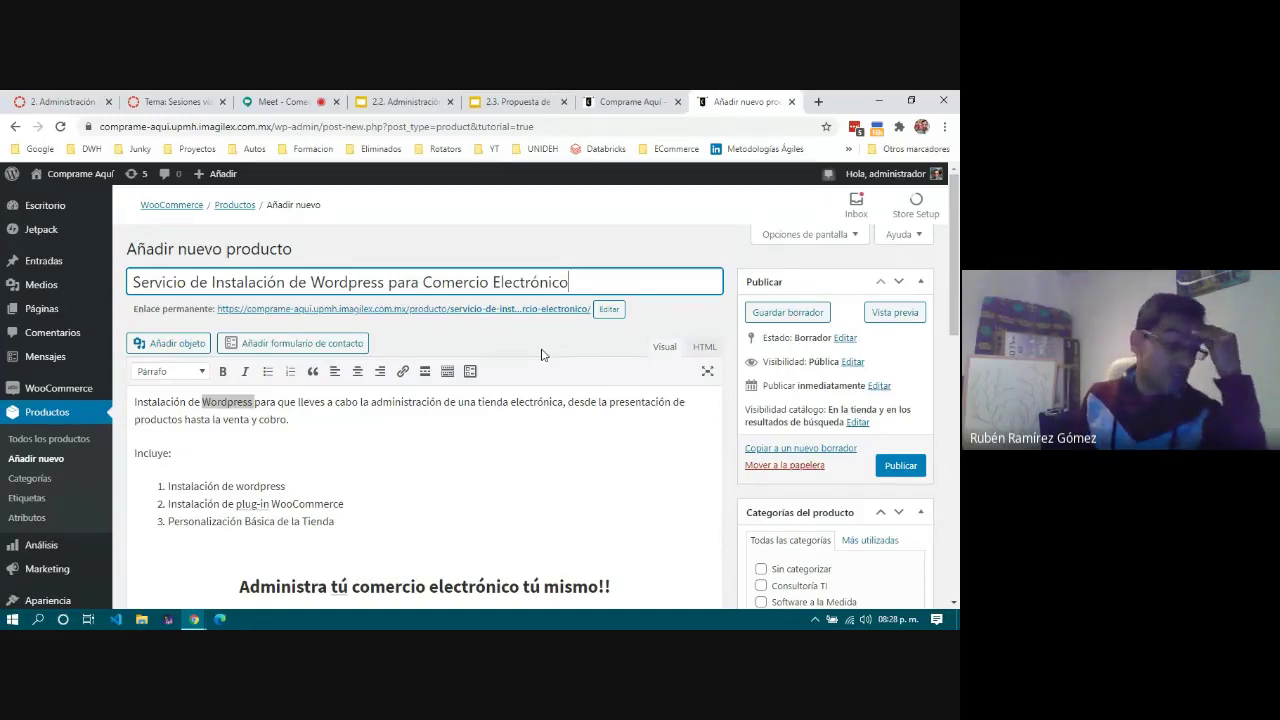
Step: Copy the word "Wordpress" from the main description and paste it repeatedly in a new paragraph below the closing line
scroll(541, 354, "down", 1)
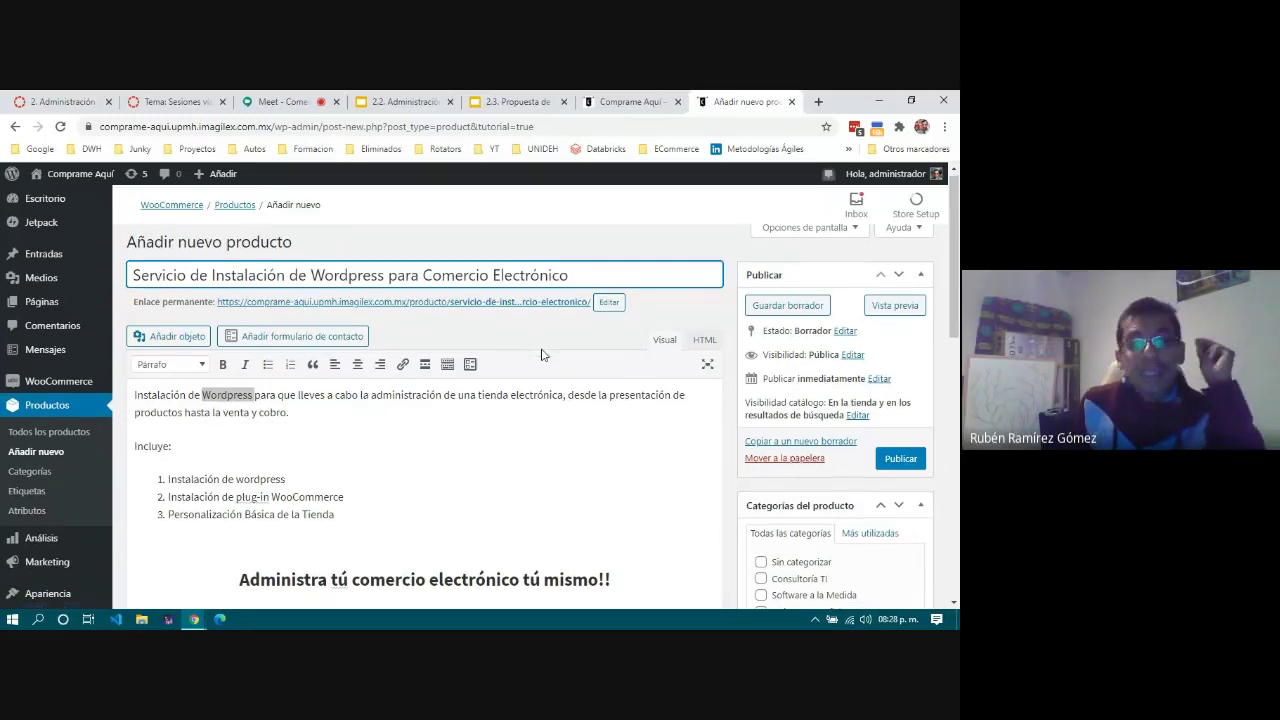
scroll(542, 349, "down", 1)
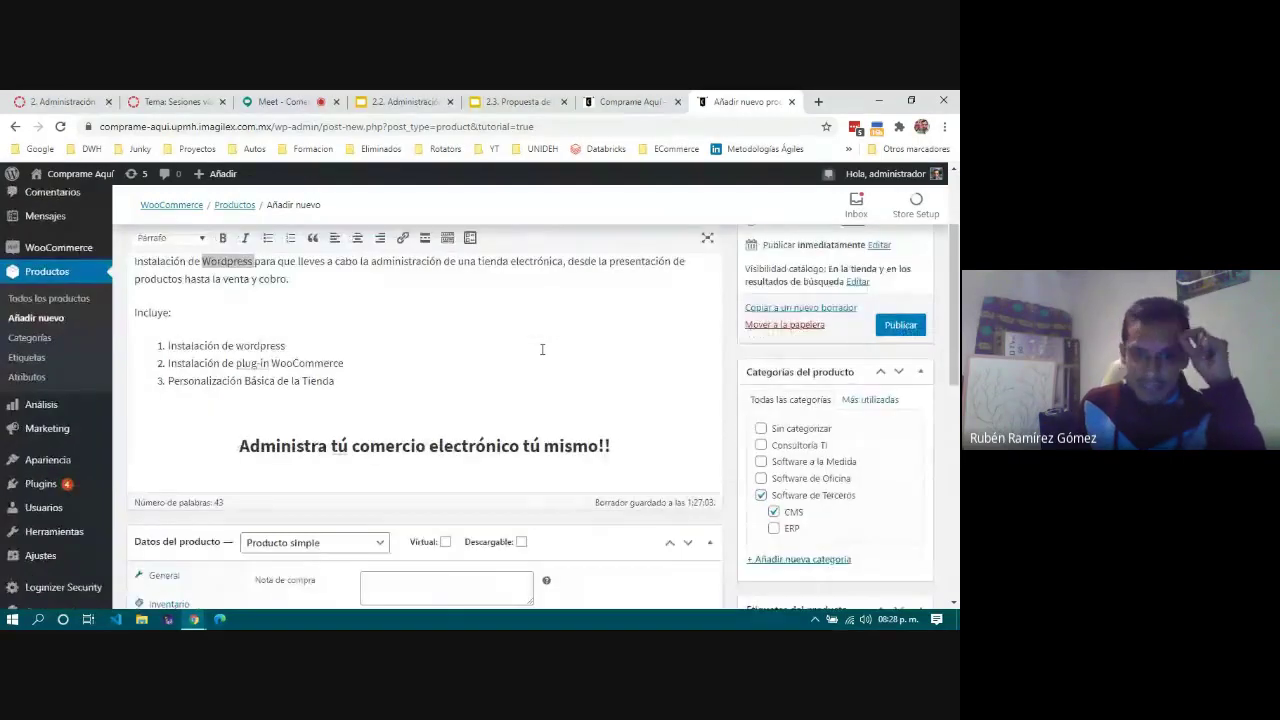
scroll(542, 349, "up", 1)
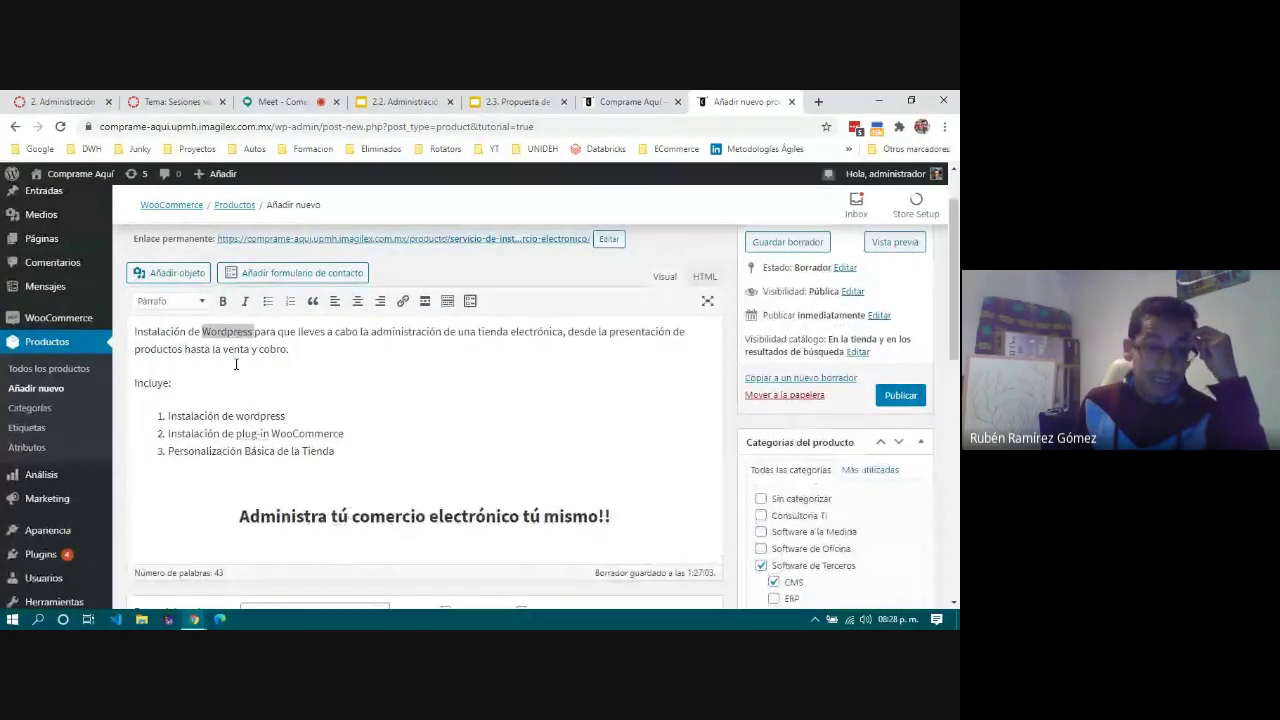
double_click(228, 332)
key("ctrl+c")
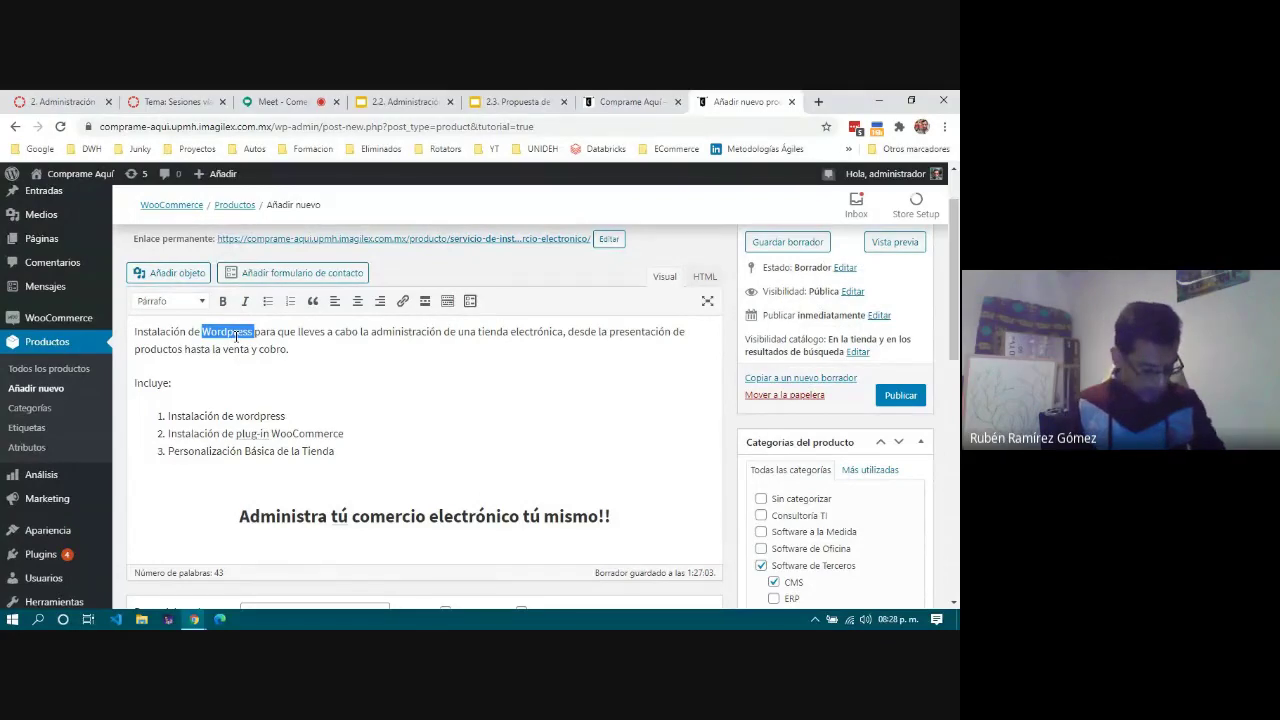
left_click(280, 512)
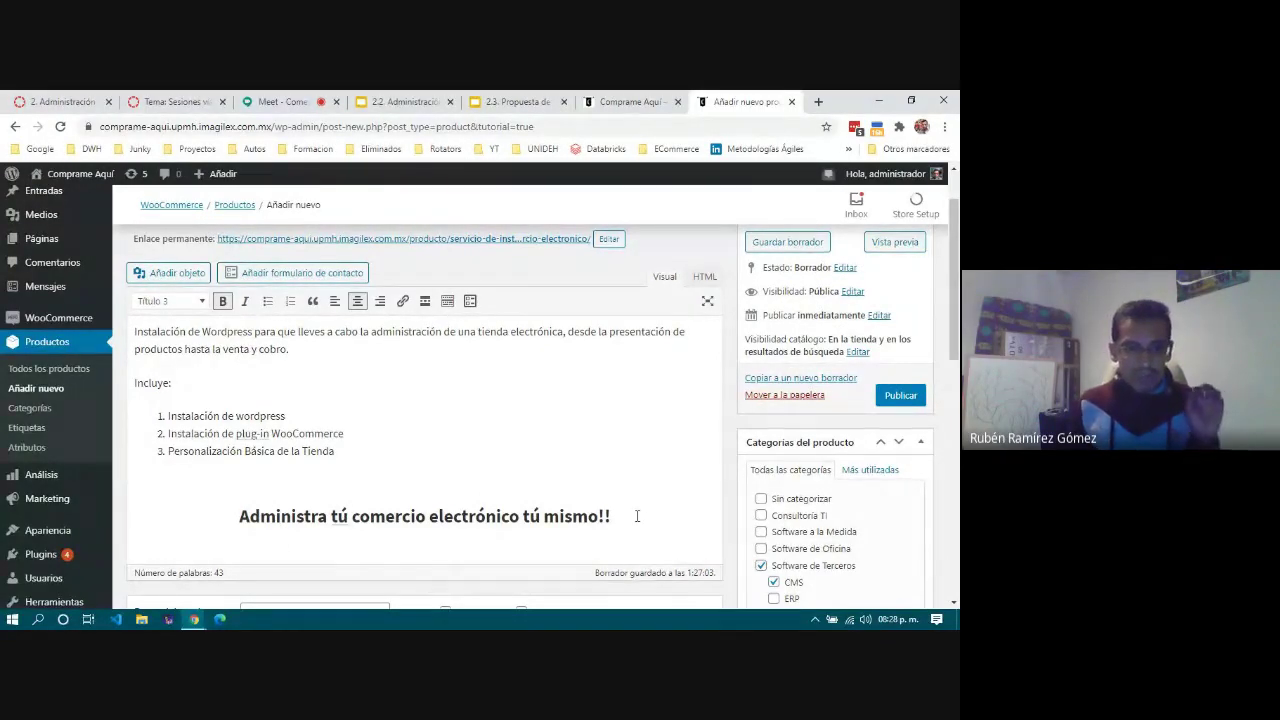
key("Return")
scroll(637, 516, "down", 1)
key("ctrl+v")
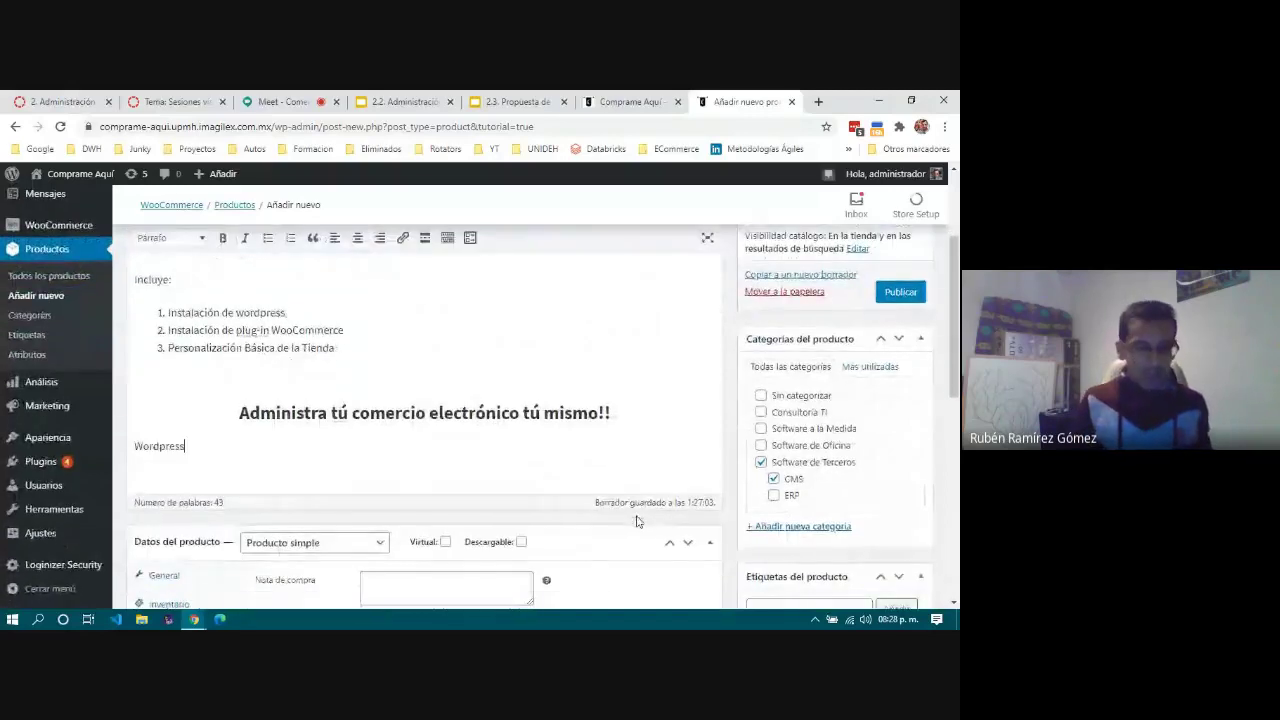
key("ctrl+v")
key("ctrl+v")
key("ctrl+v")
key("ctrl+v")
key("ctrl+v")
key("ctrl+v")
key("ctrl+v")
key("ctrl+v")
key("ctrl+v")
key("ctrl+v")
key("ctrl+v")
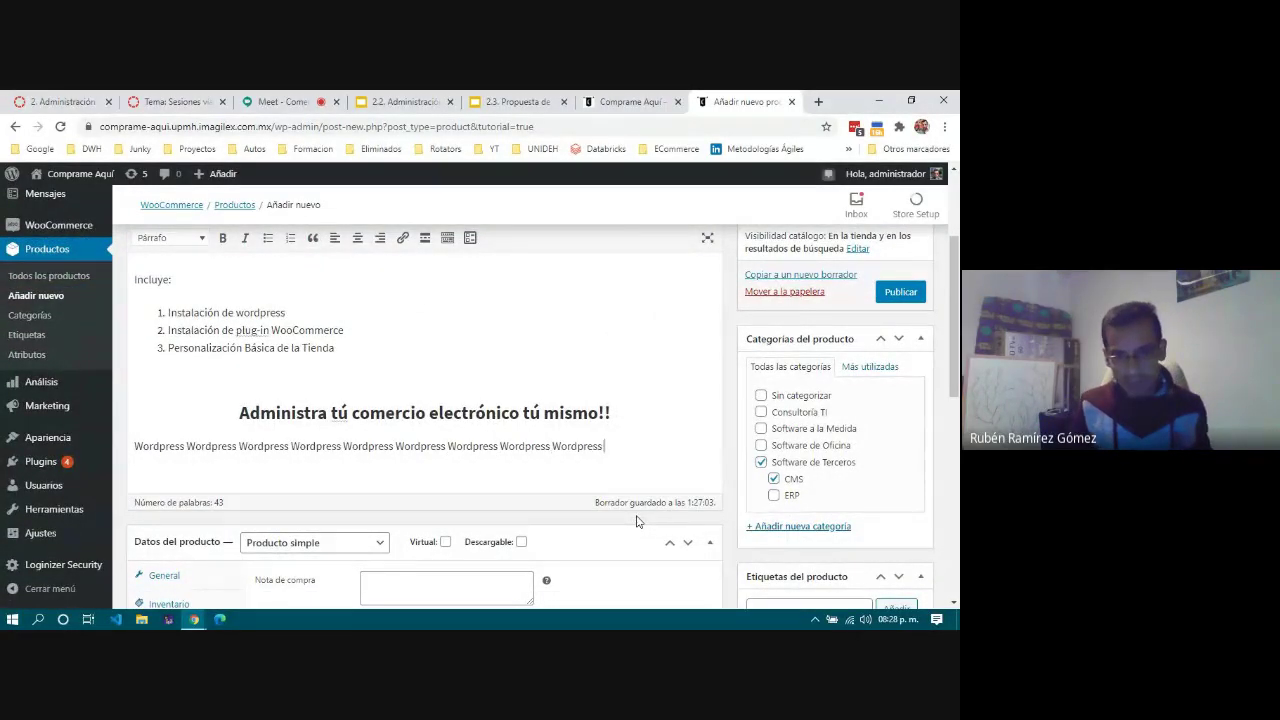
key("ctrl+v")
key("ctrl+v")
key("ctrl+v")
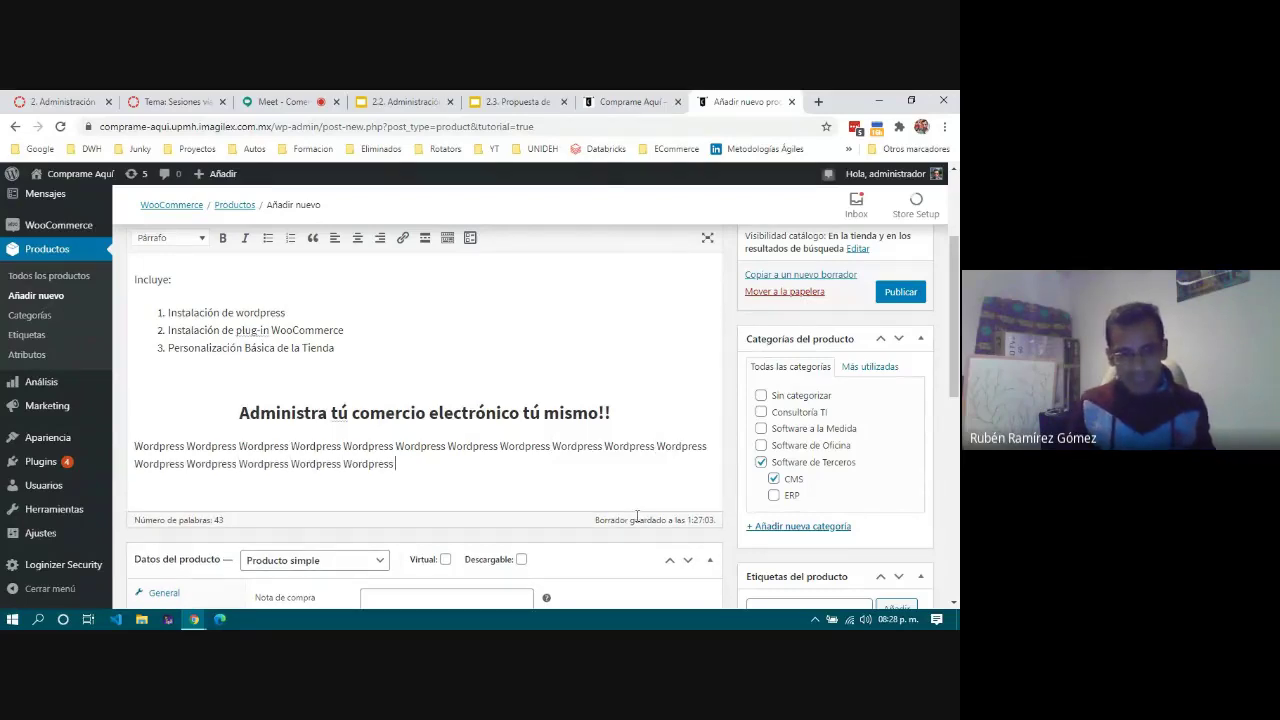
Step: Copy the whole paragraph of repeated "Wordpress" words and paste it many times after itself to build a long keyword block
key("shift+Up")
key("shift+Home")
key("ctrl+c")
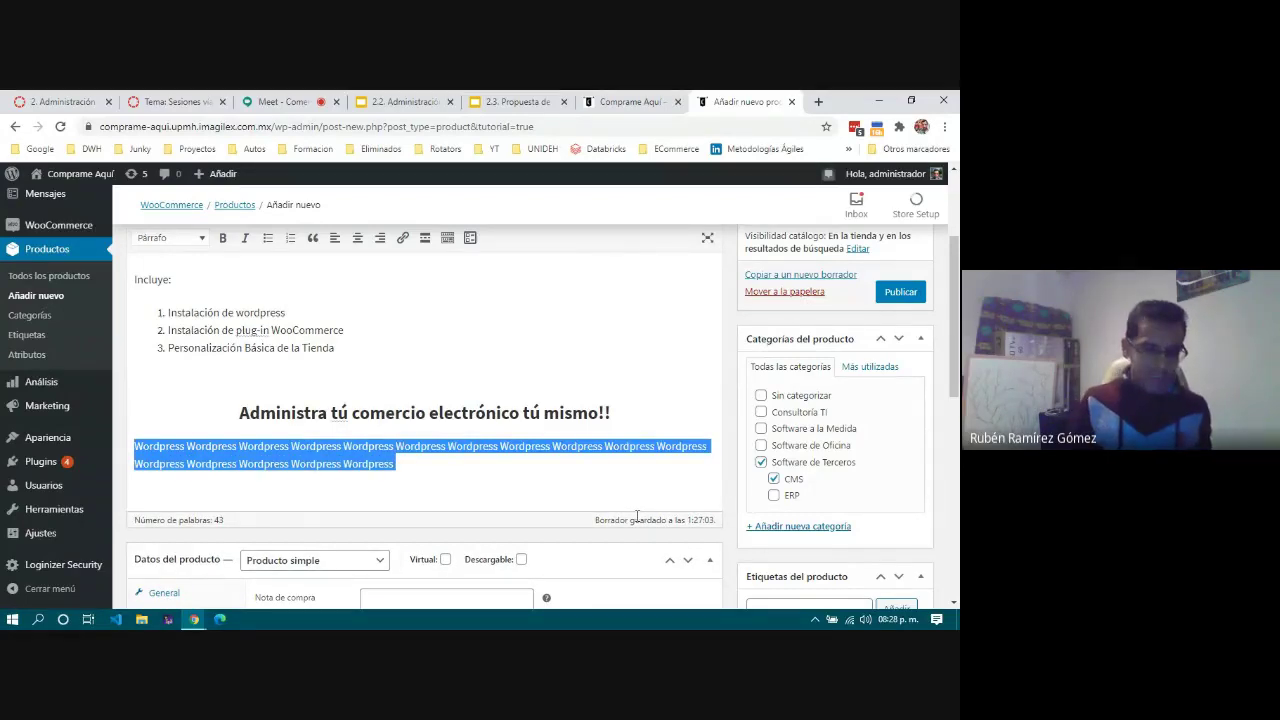
key("Right")
key("ctrl+v")
key("ctrl+v")
key("ctrl+v")
key("ctrl+v")
key("ctrl+v")
key("ctrl+v")
key("ctrl+v")
key("ctrl+v")
key("ctrl+v")
key("ctrl+v")
key("ctrl+v")
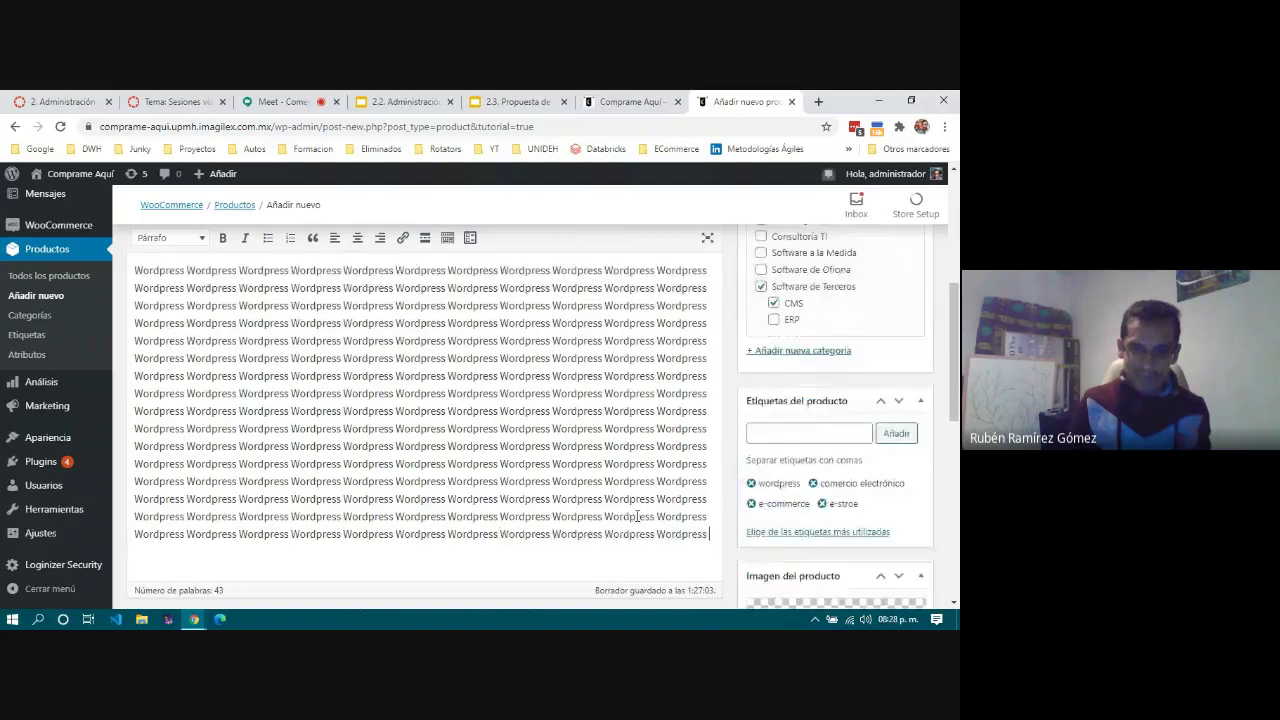
key("ctrl+v")
key("ctrl+v")
key("ctrl+v")
key("ctrl+v")
key("ctrl+v")
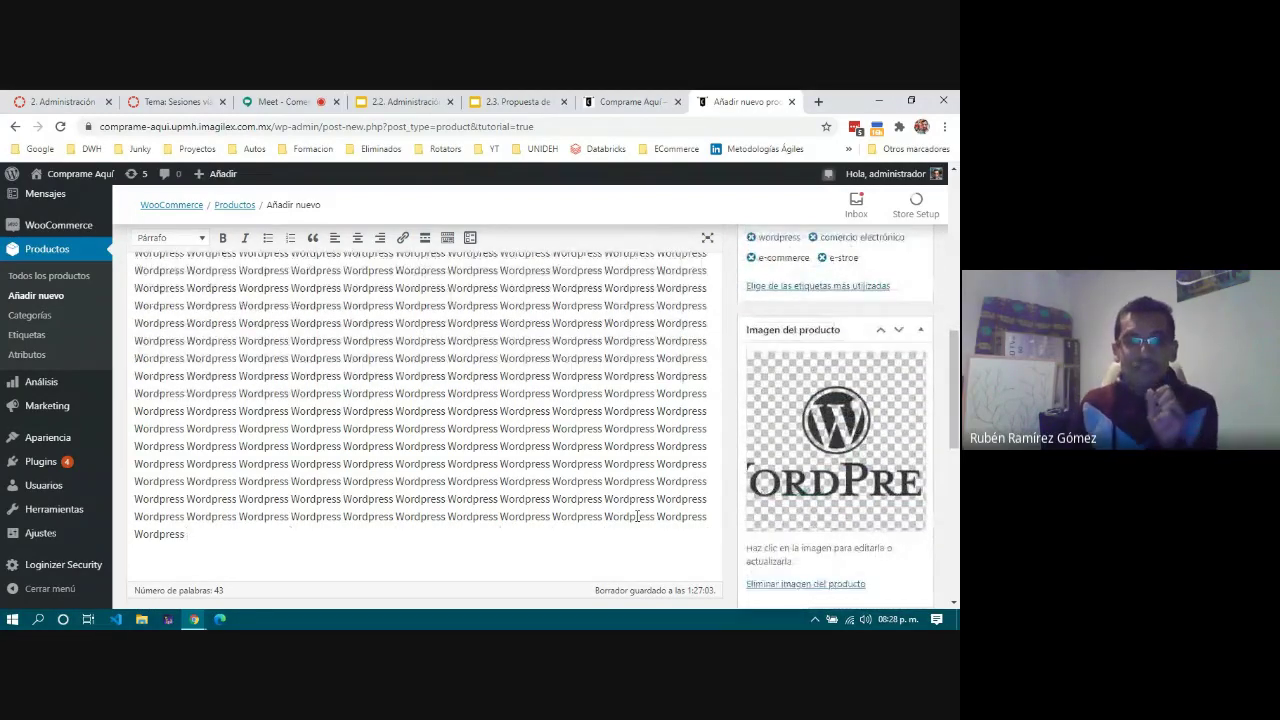
Step: Examine the block of repeated "Wordpress" words from its beginning to its end in the main description
scroll(124, 373, "up", 4)
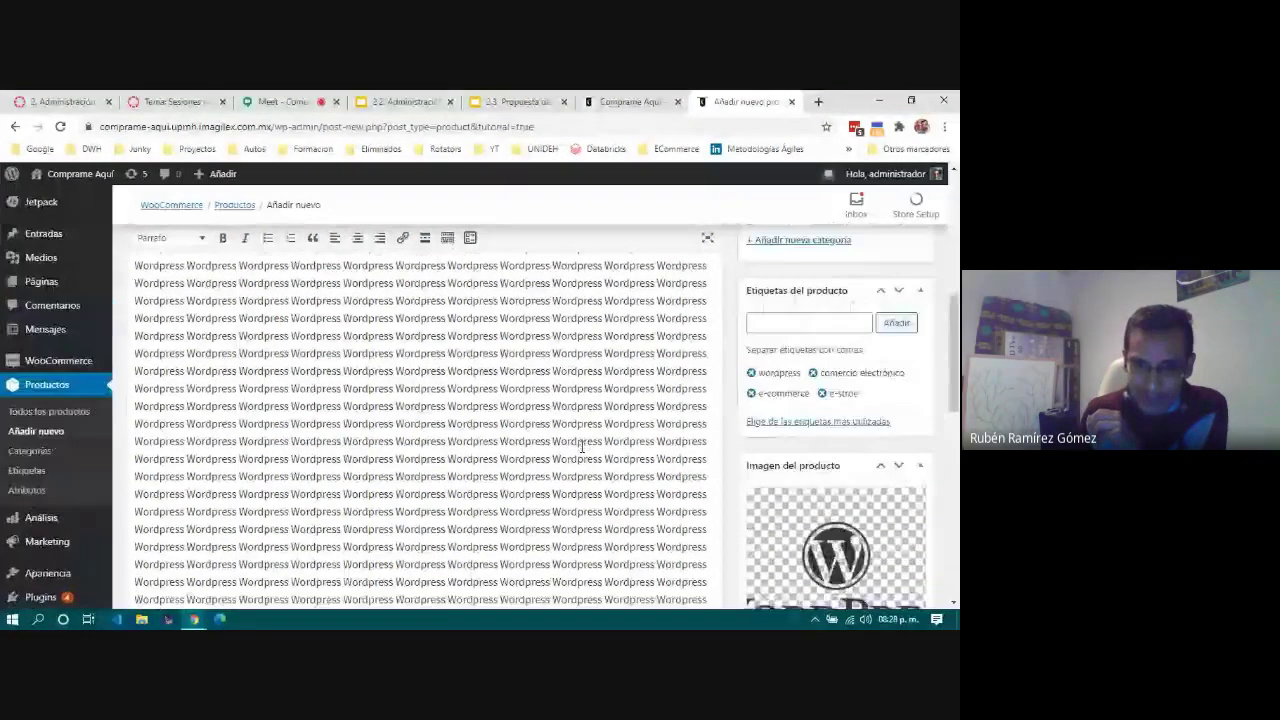
left_click_drag(134, 376, 485, 490)
left_click(508, 482)
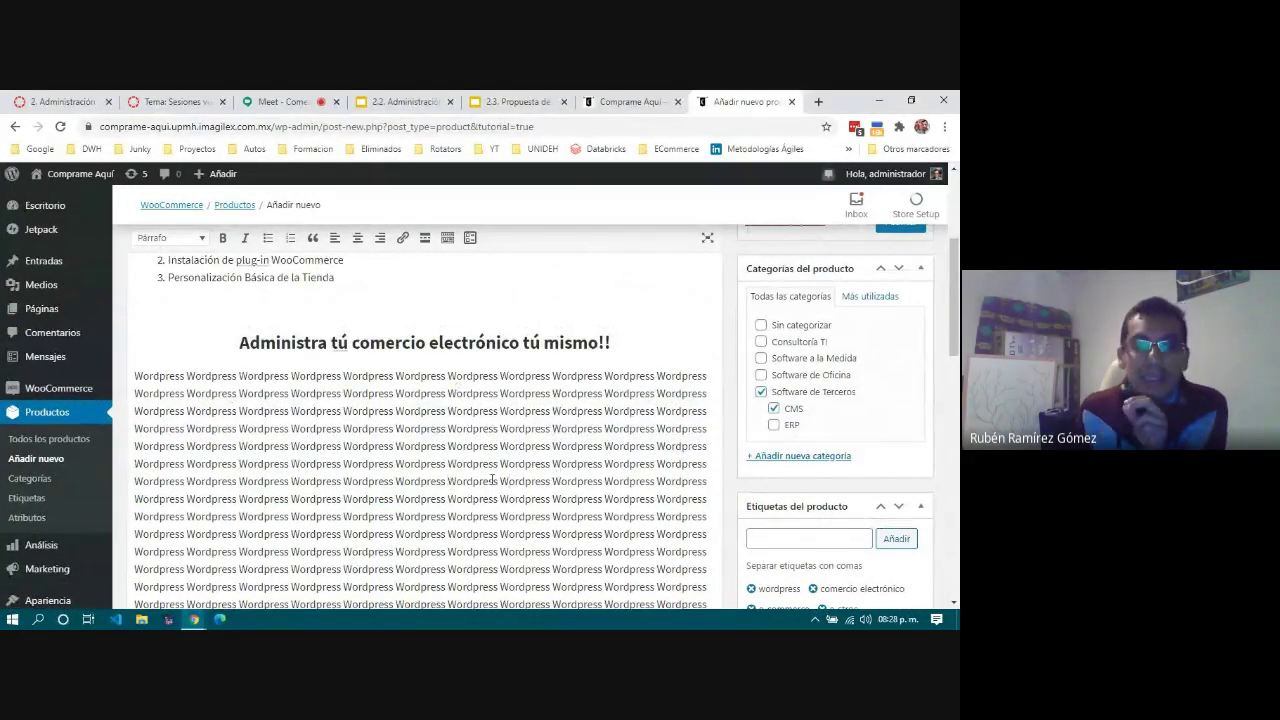
scroll(492, 480, "down", 5)
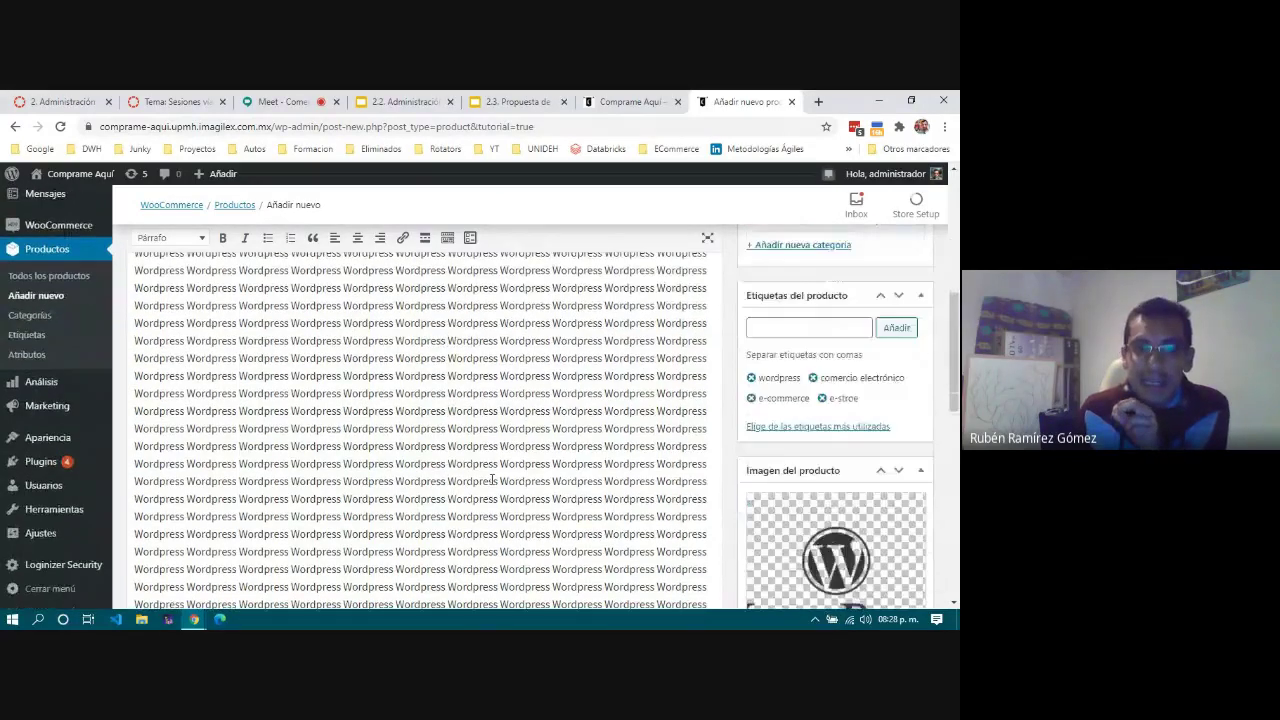
scroll(492, 480, "down", 1)
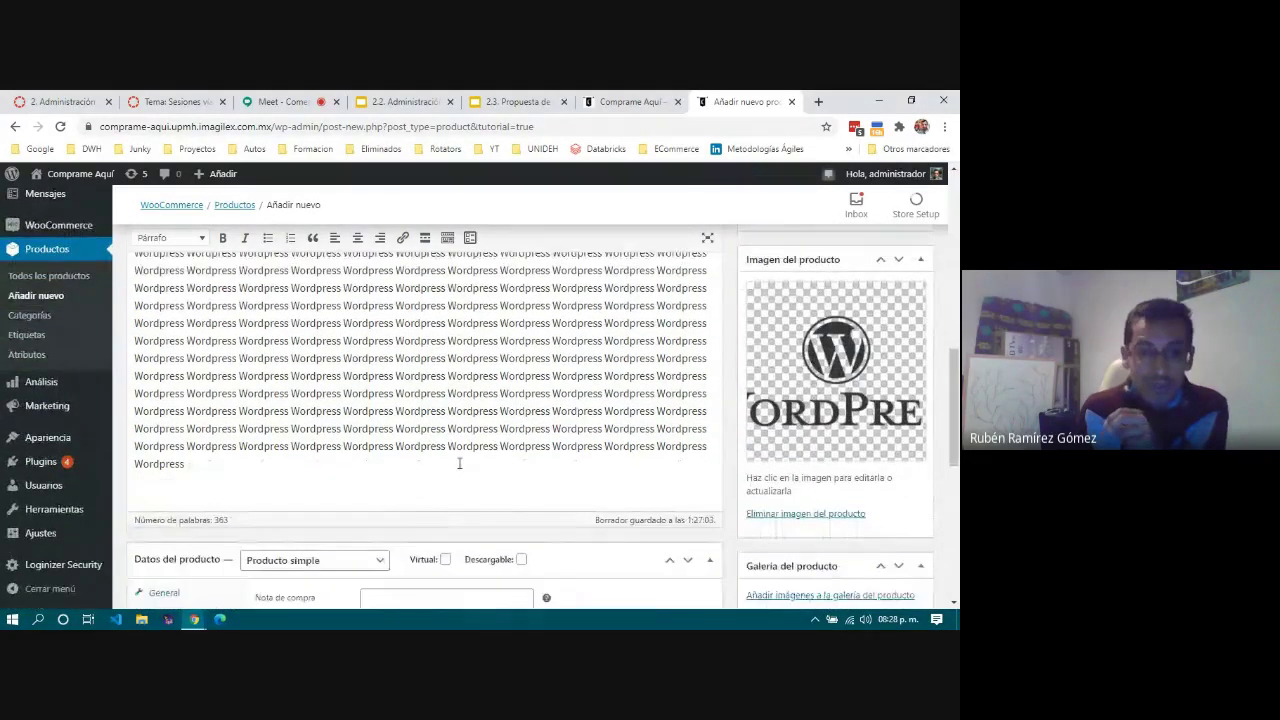
left_click_drag(395, 446, 244, 323)
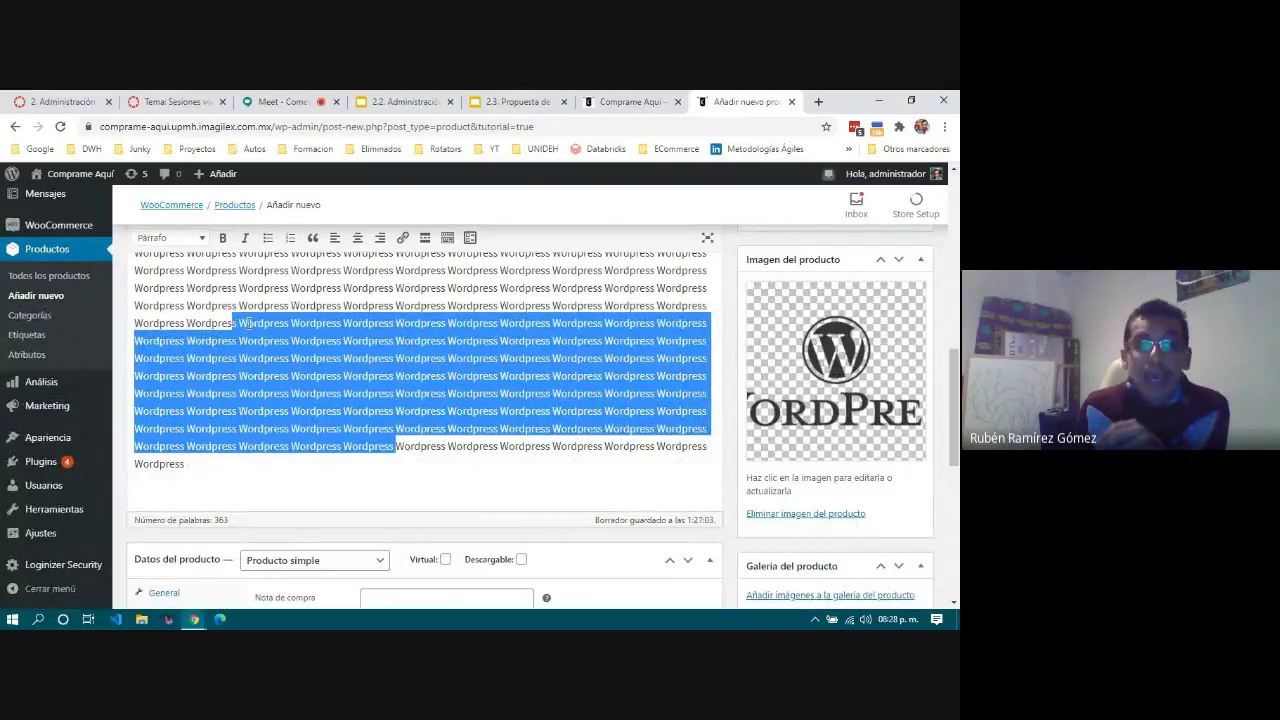
left_click(275, 339)
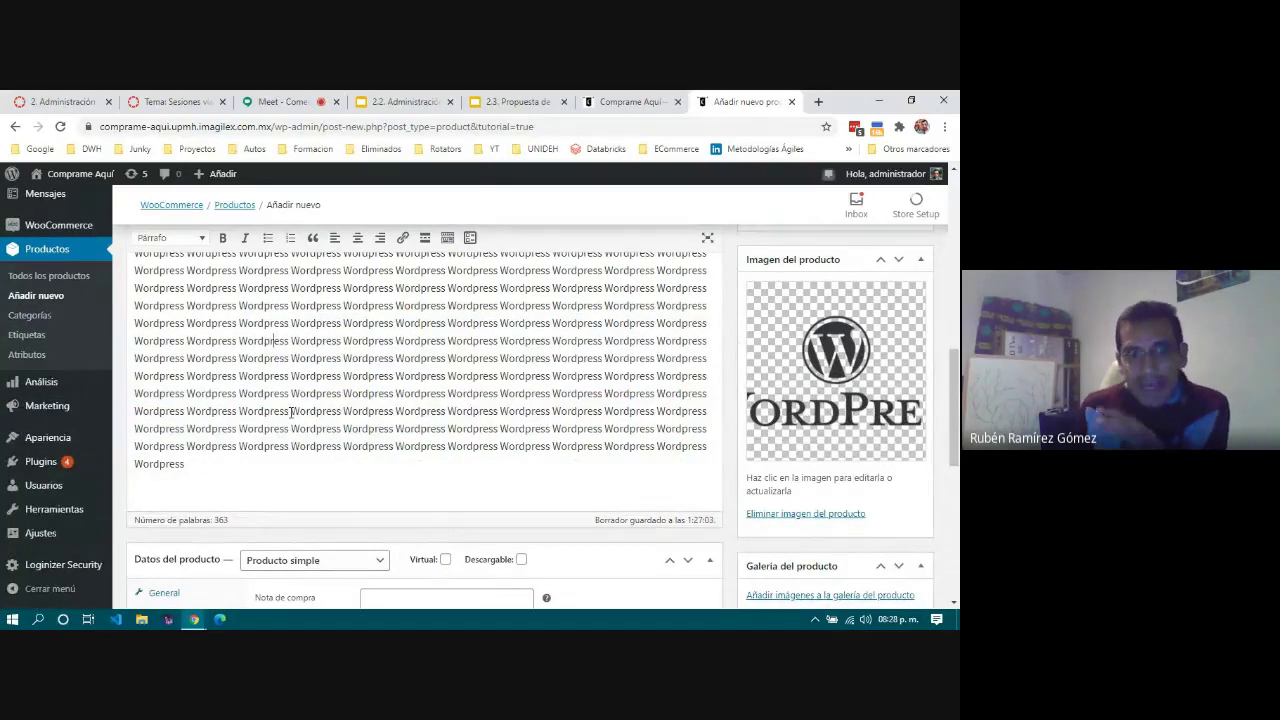
Step: Delete the whole block of repeated "Wordpress" words below the closing line of the main description
scroll(313, 400, "up", 3)
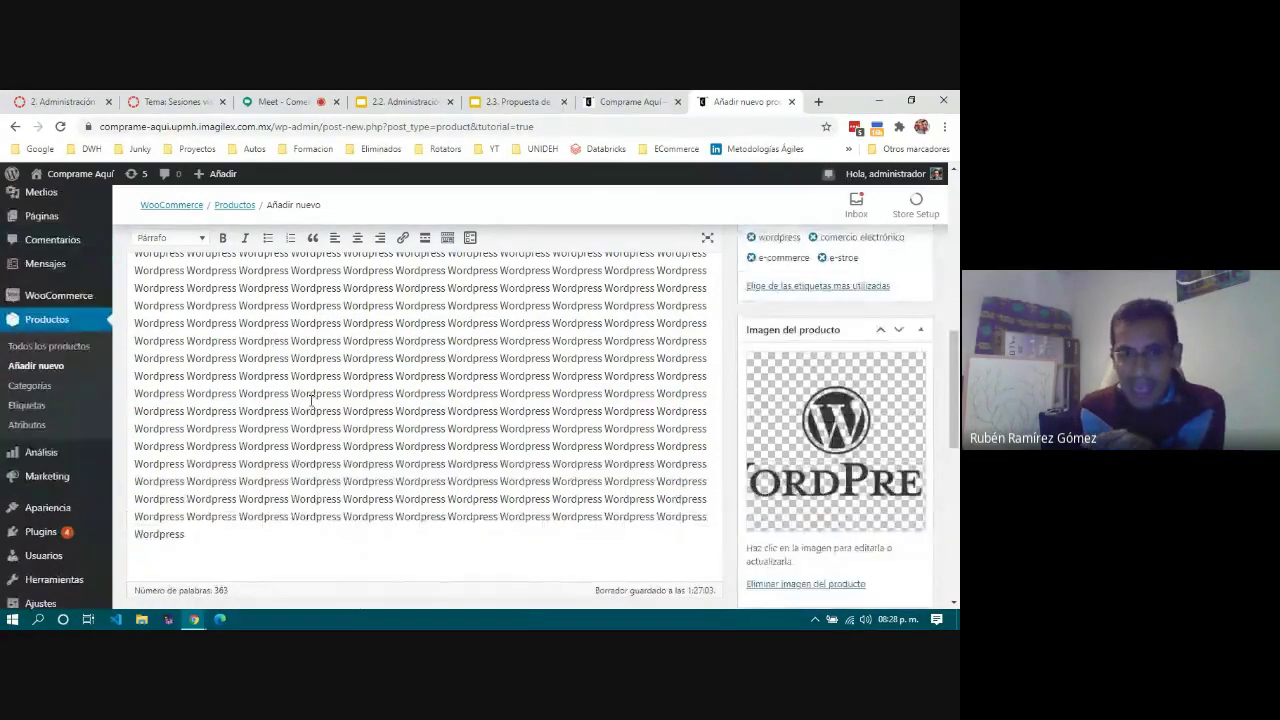
scroll(311, 400, "up", 3)
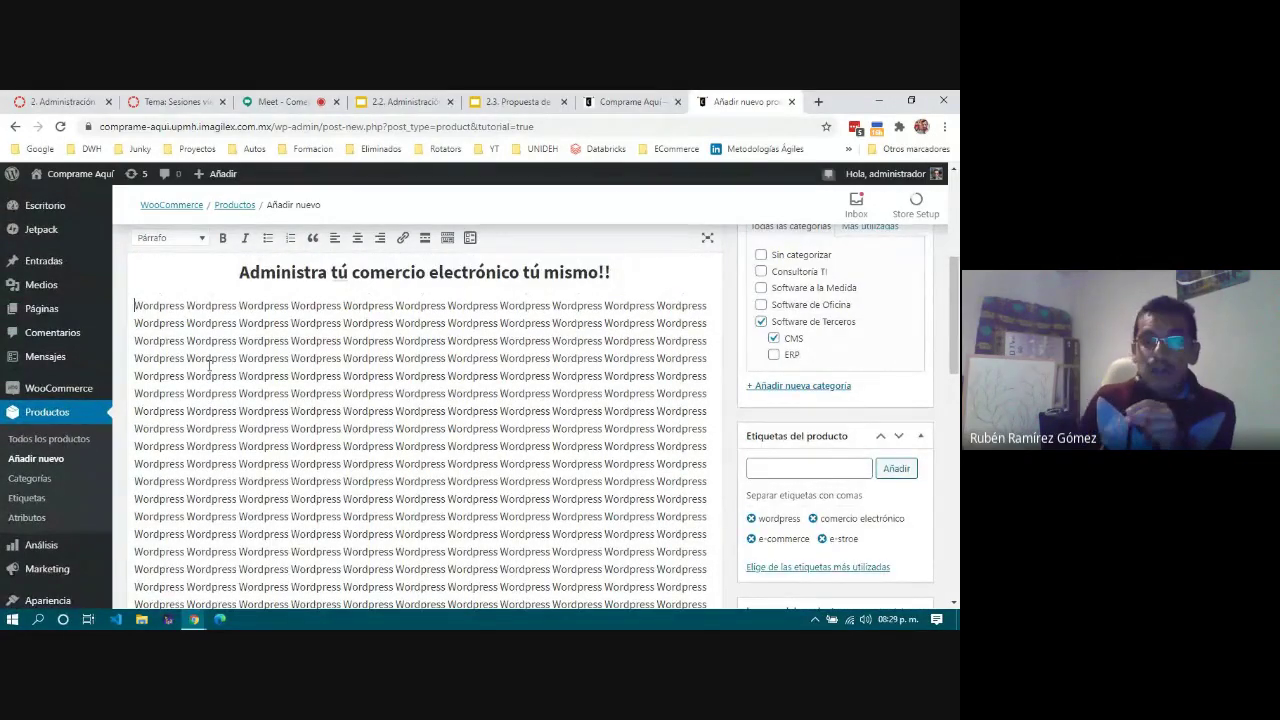
key("shift+Down")
key("shift+Down")
key("shift+Down")
key("shift+Down")
key("shift+Down")
key("shift+Down")
key("shift+Down")
key("shift+Down")
key("shift+Down")
key("shift+Down")
key("shift+Down")
key("shift+Down")
key("shift+Down")
key("shift+Down")
key("shift+Down")
key("shift+Down")
key("shift+Down")
key("shift+Down")
key("shift+Down")
key("shift+Down")
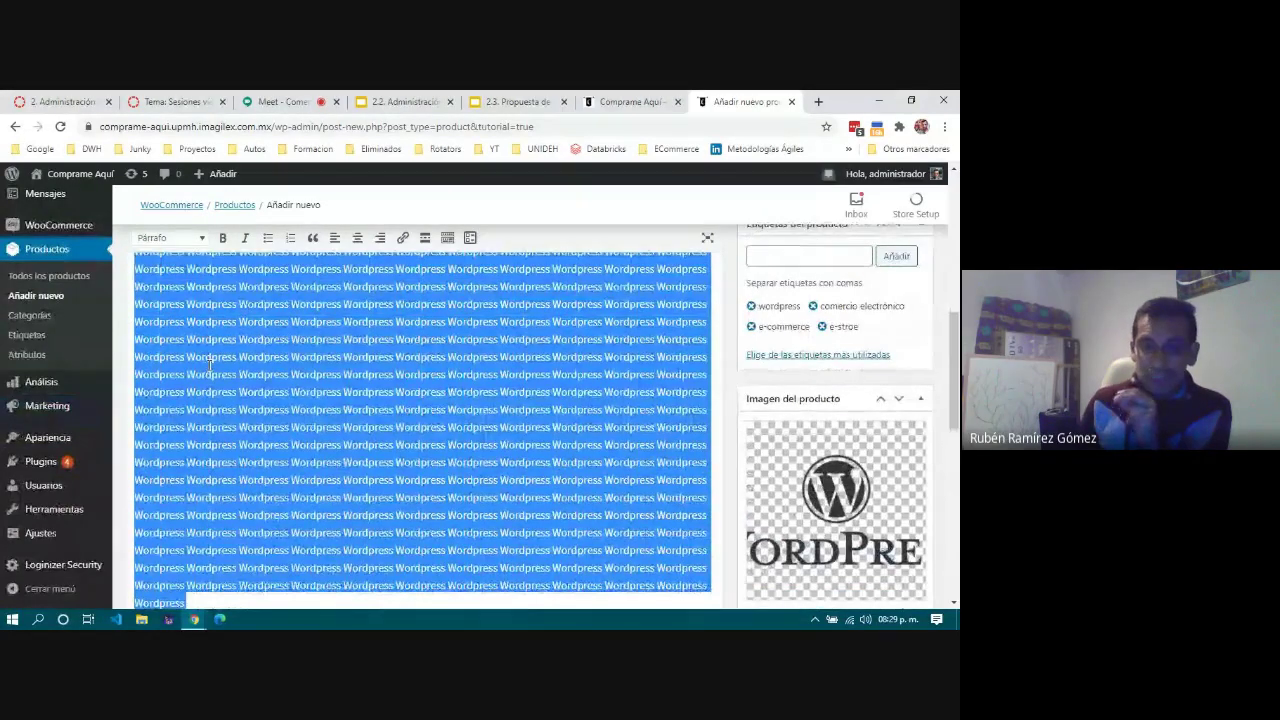
key("BackSpace")
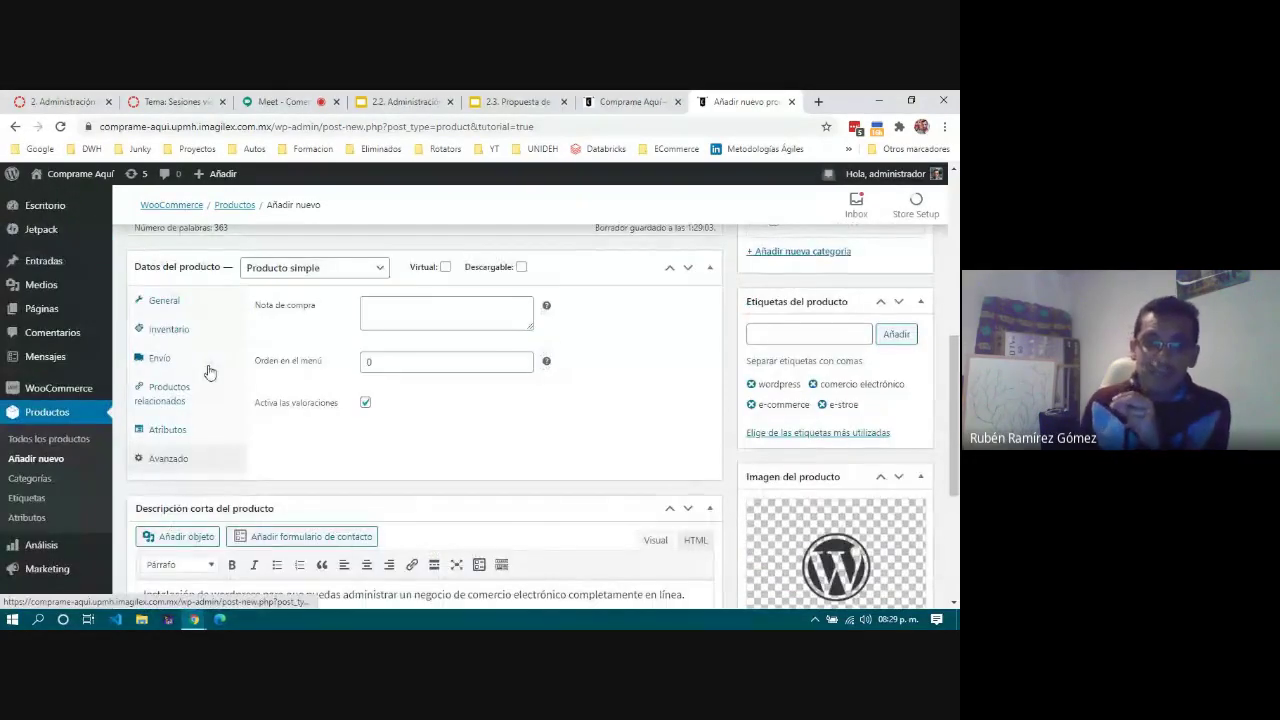
Step: Review the main description and the short description, checking the use of "comercio electrónico" in the short one
scroll(510, 417, "down", 3)
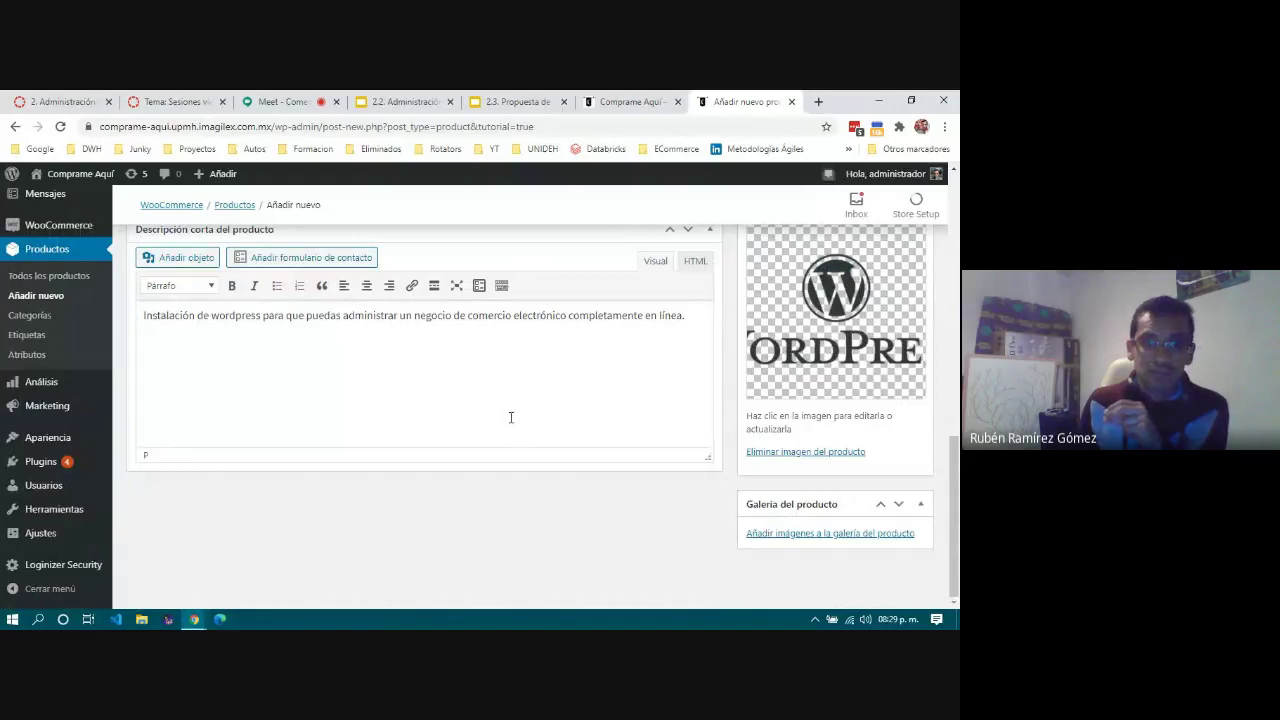
scroll(490, 371, "up", 6)
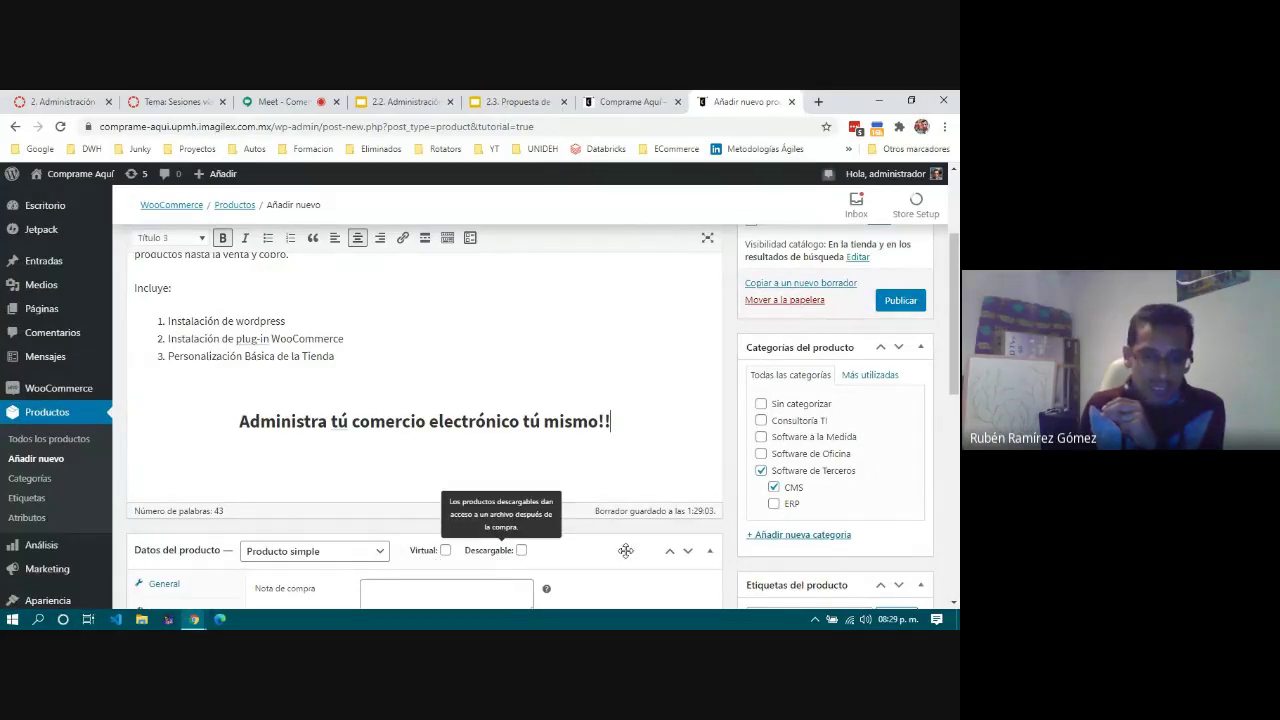
left_click(364, 351)
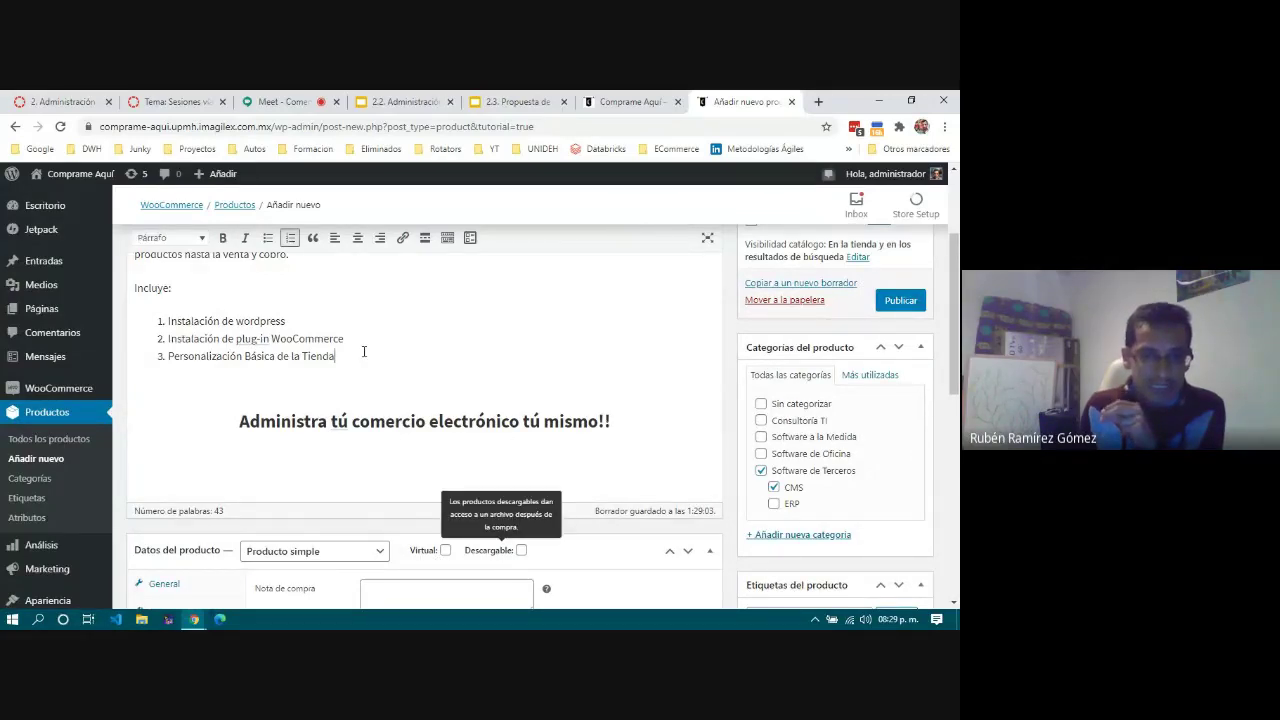
scroll(364, 351, "up", 1)
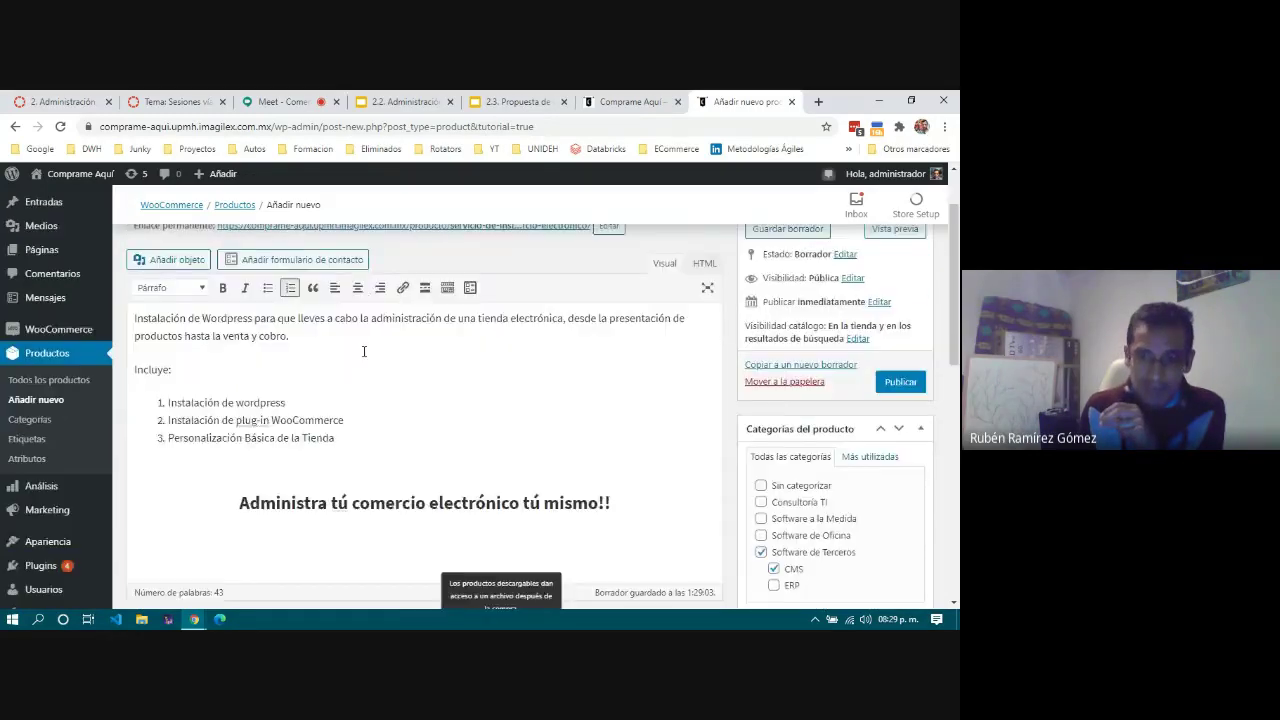
scroll(365, 350, "down", 3)
scroll(364, 351, "down", 10)
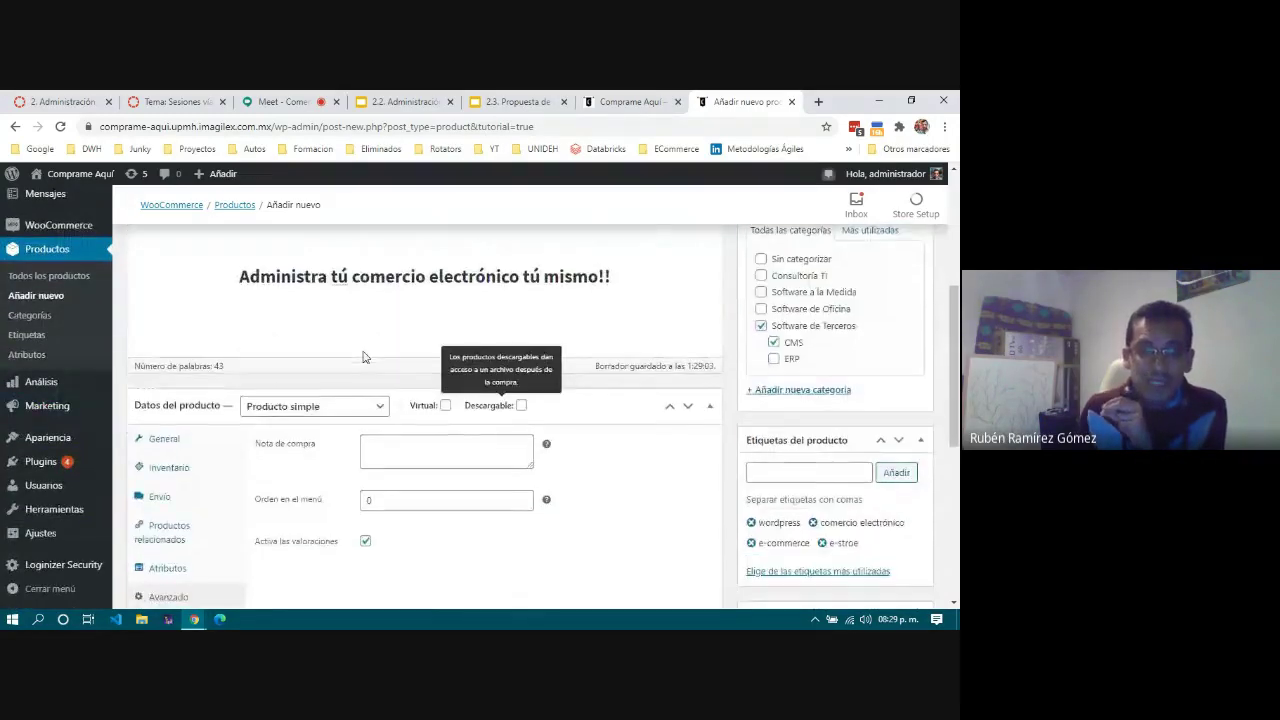
scroll(363, 351, "down", 2)
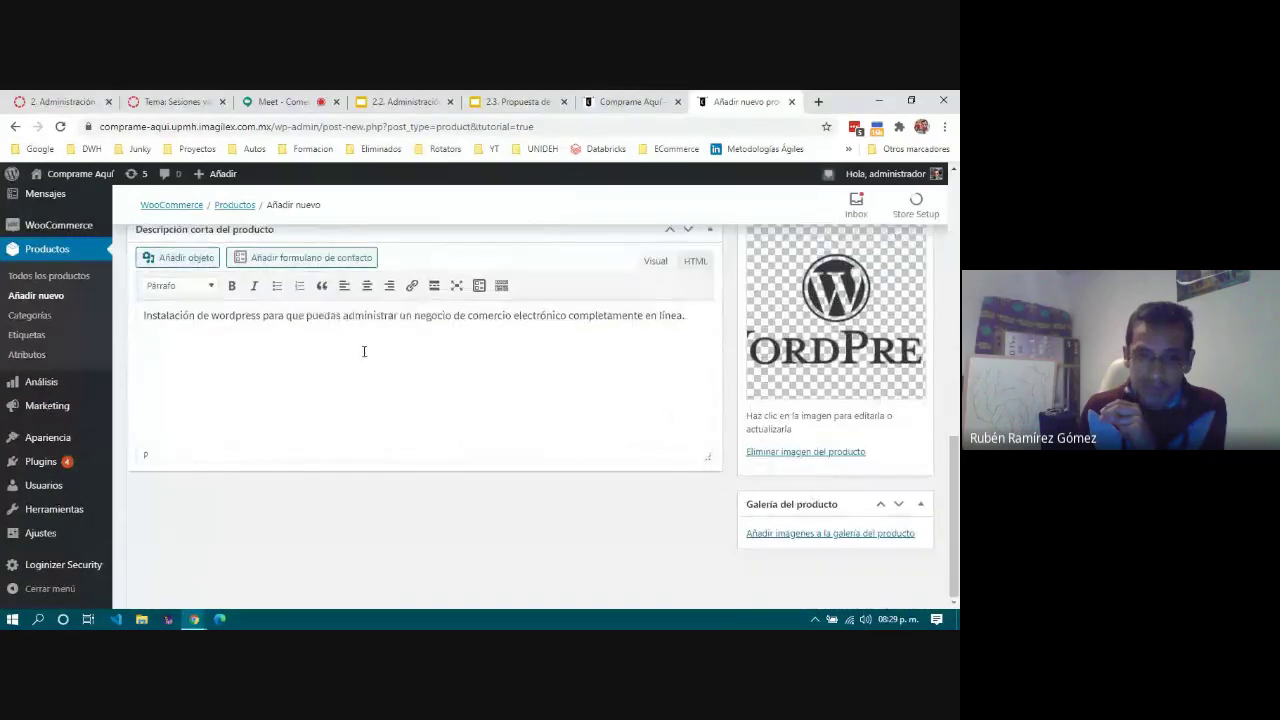
scroll(365, 351, "up", 1)
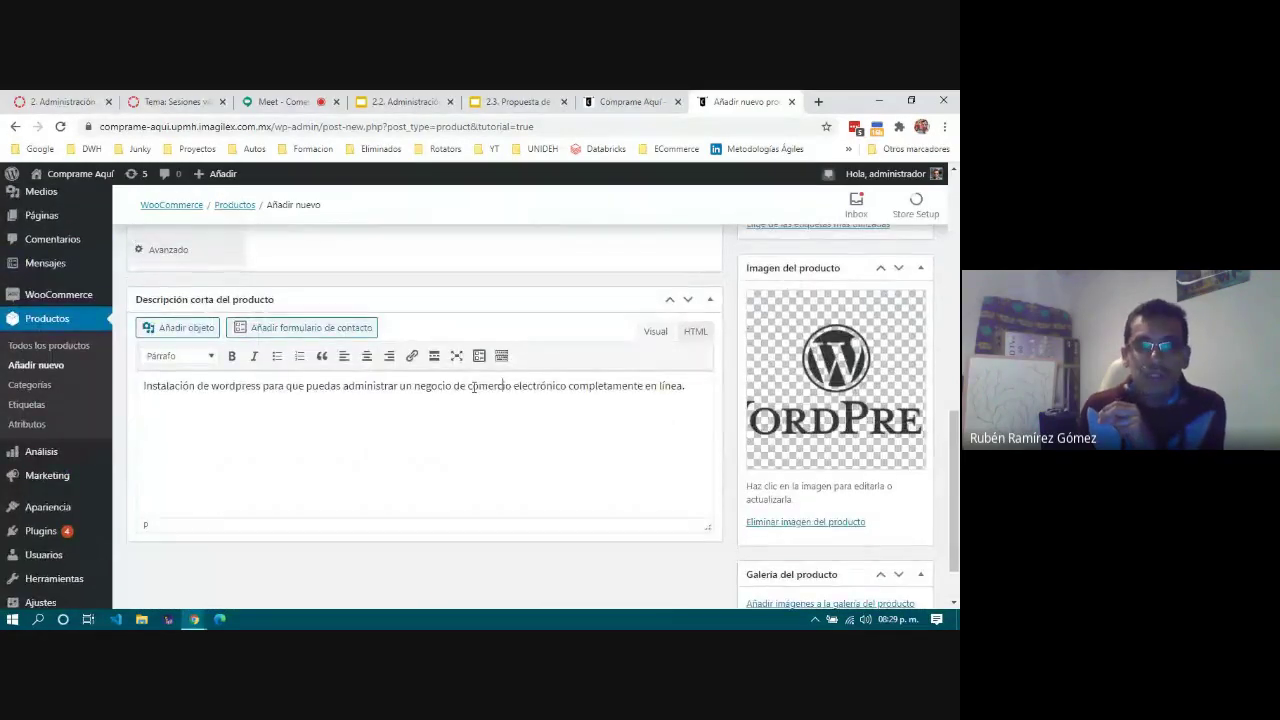
left_click_drag(467, 388, 566, 388)
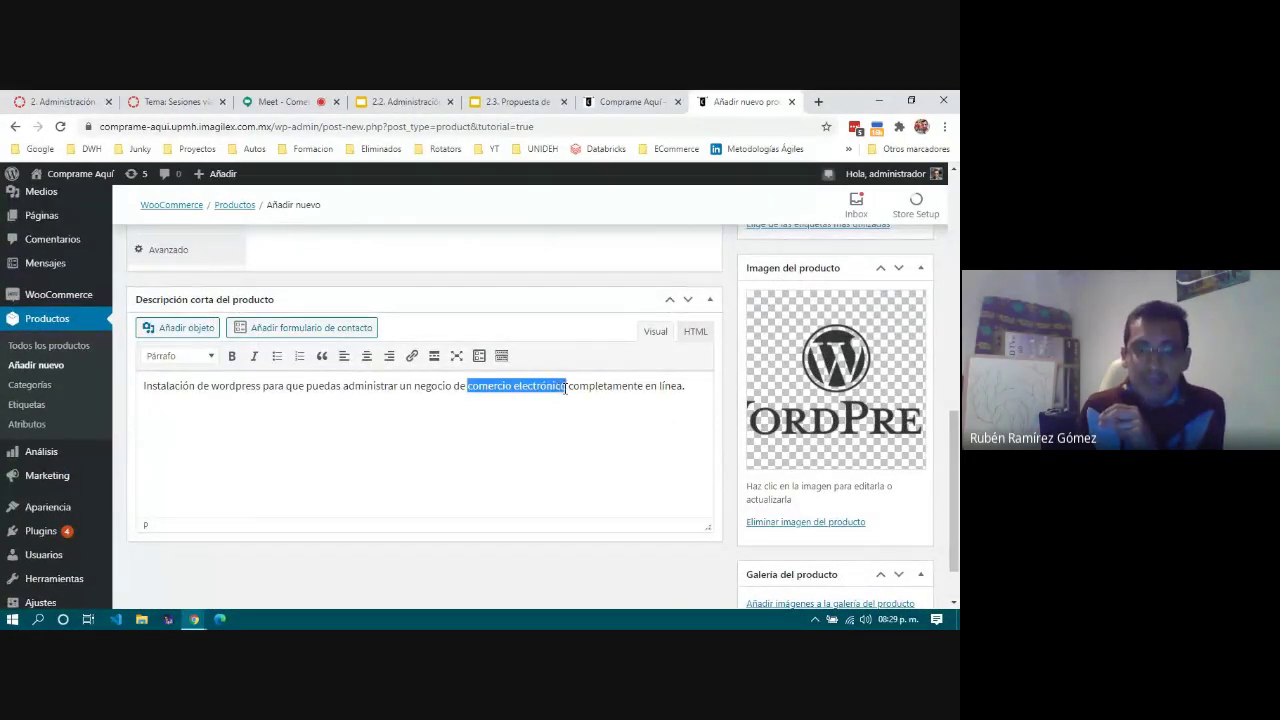
key("Left")
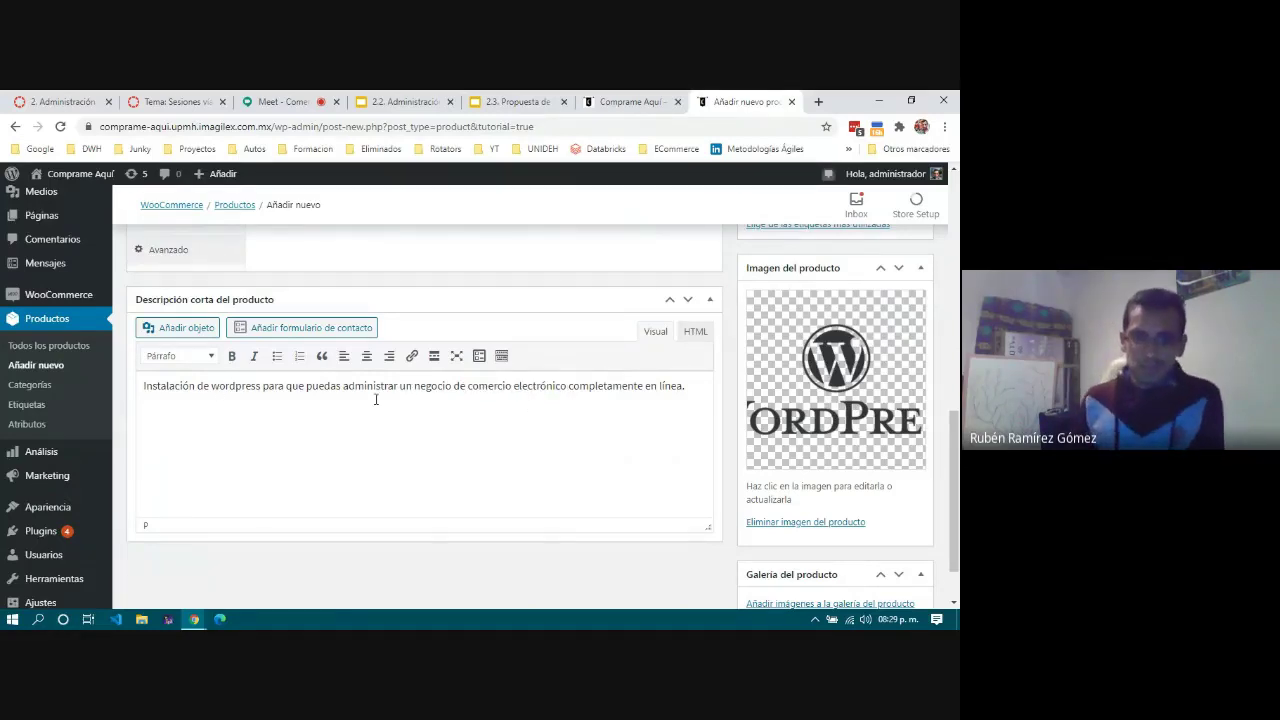
Step: Publish the Wordpress installation service product
scroll(446, 419, "up", 4)
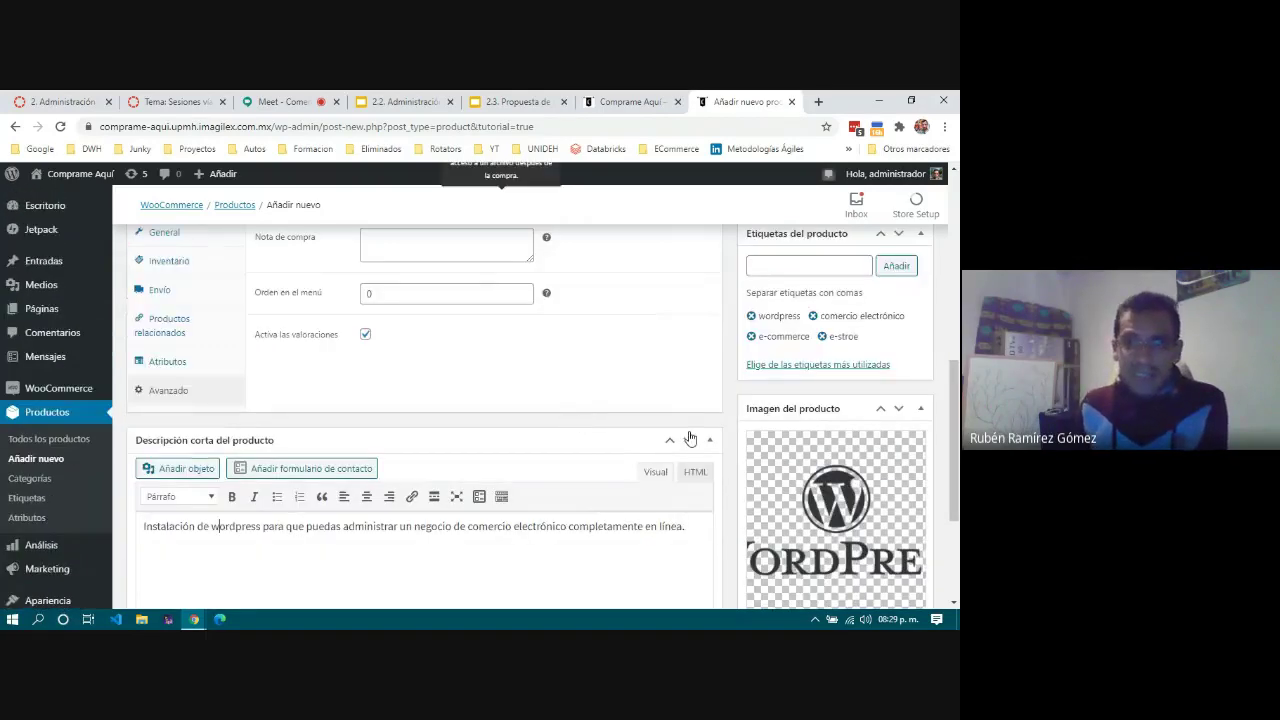
scroll(466, 514, "up", 10)
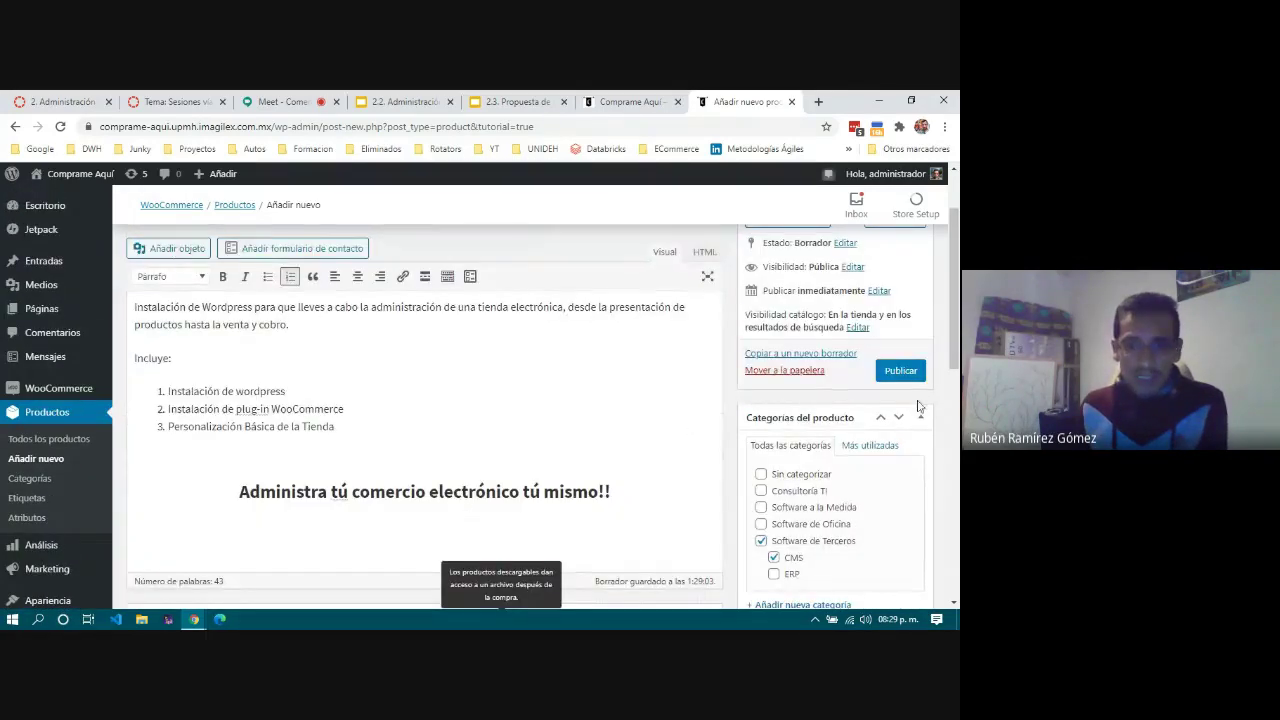
scroll(919, 406, "up", 2)
scroll(919, 406, "up", 1)
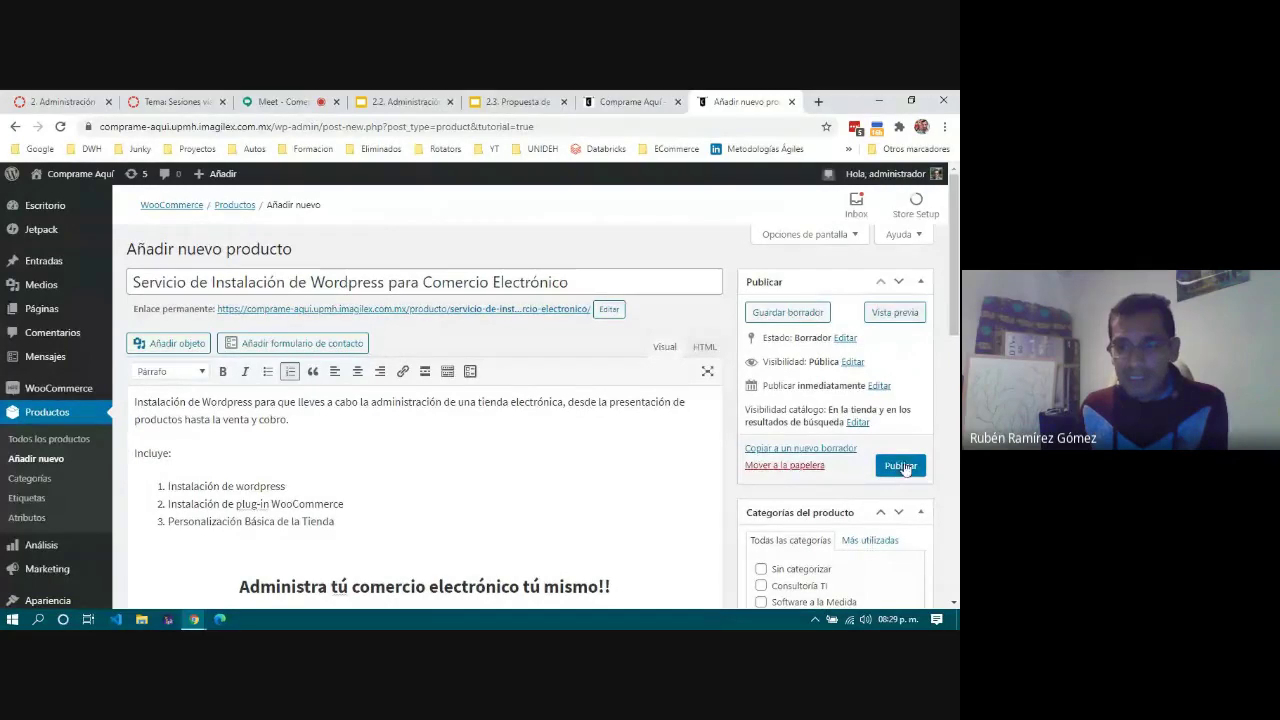
left_click(898, 466)
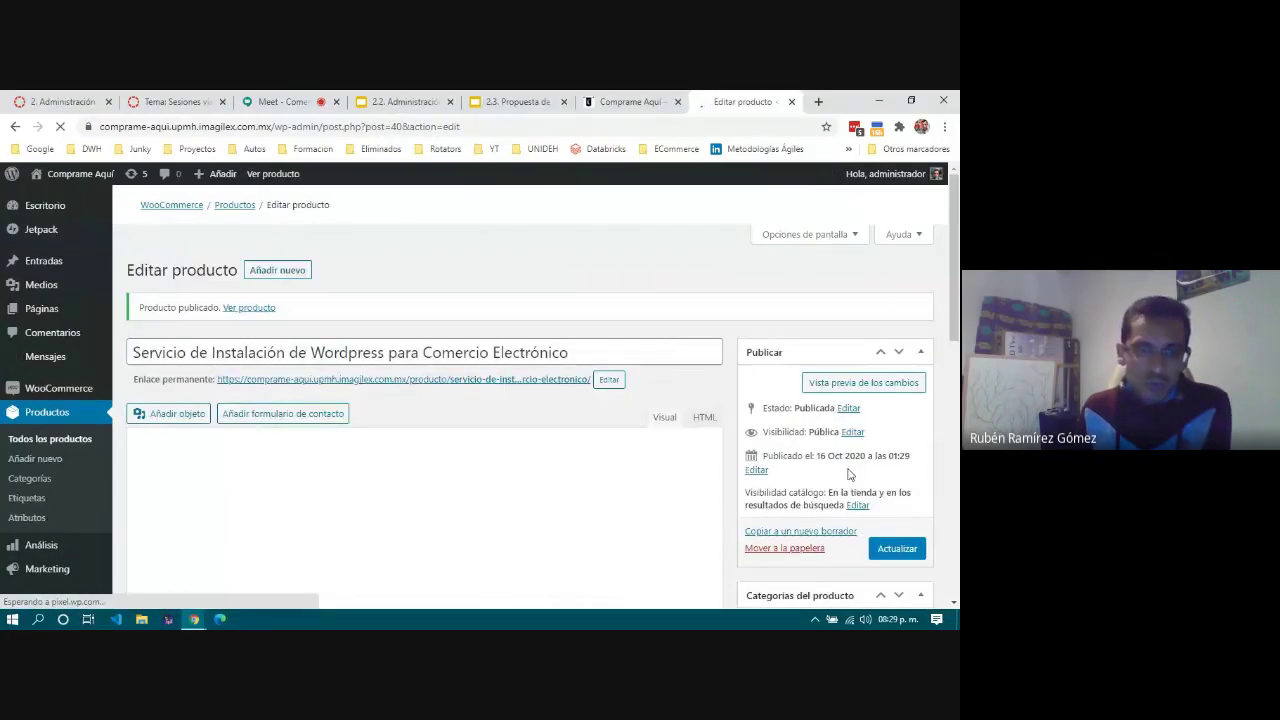
Step: Switch to the storefront, dismiss the demo store notice and reload the store's home page
left_click(615, 101)
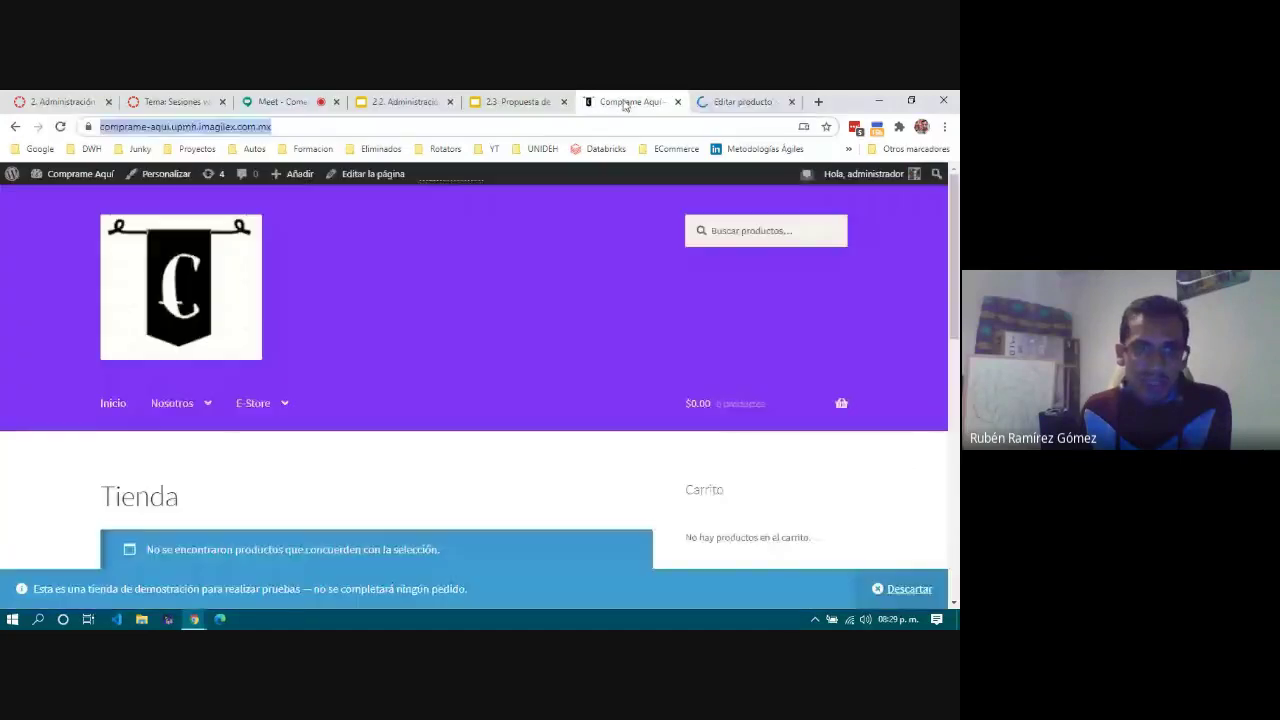
scroll(417, 383, "down", 3)
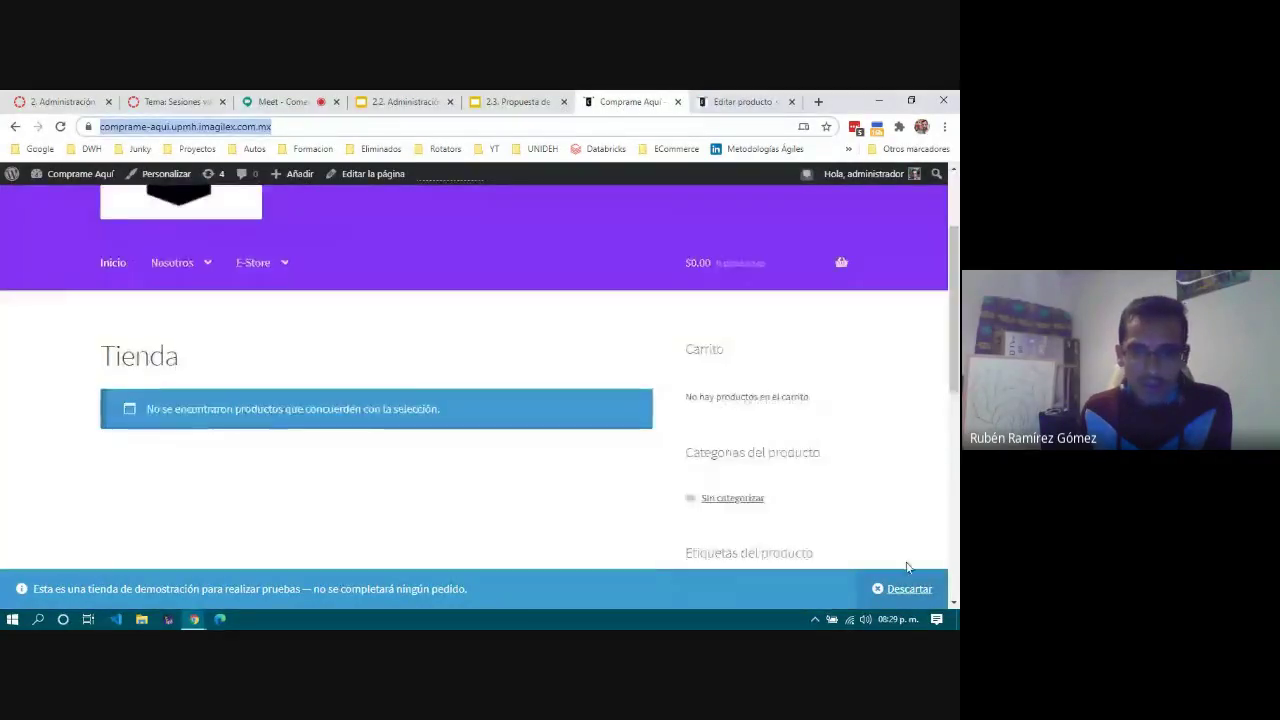
left_click(905, 588)
scroll(283, 333, "up", 3)
left_click(80, 173)
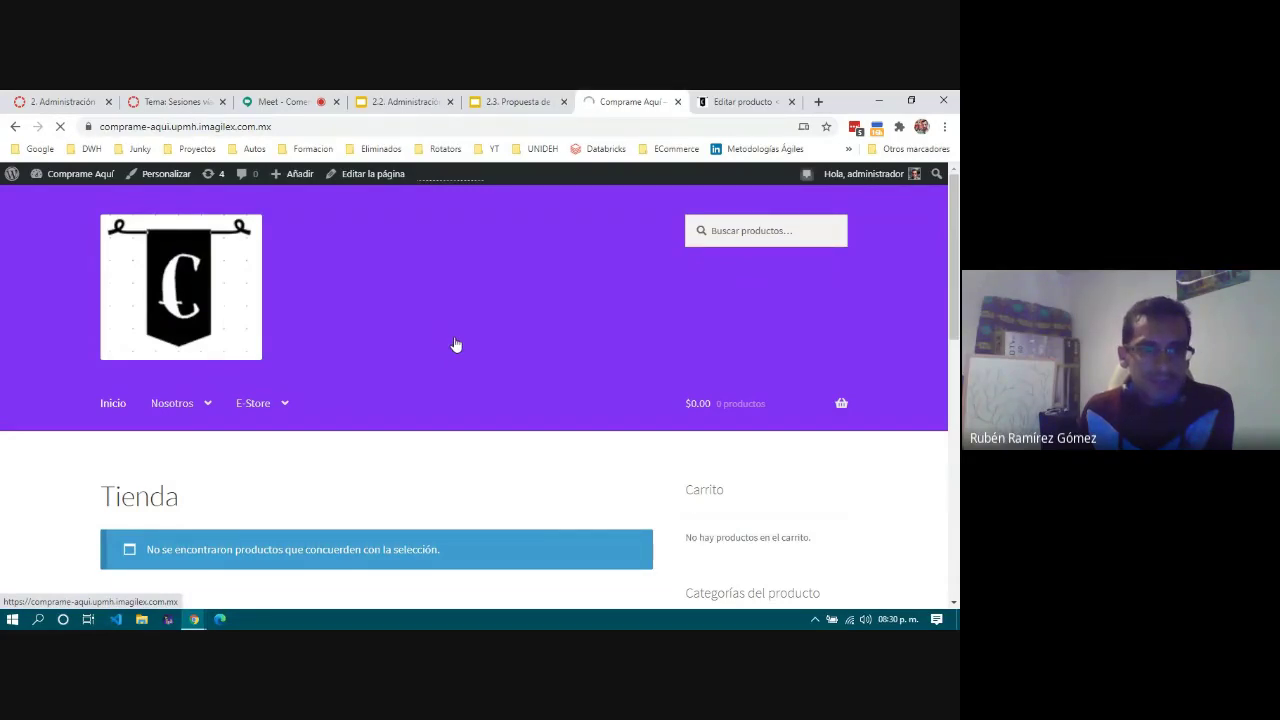
Step: Find the Wordpress installation service in the store's product list and open its product page
scroll(455, 344, "down", 3)
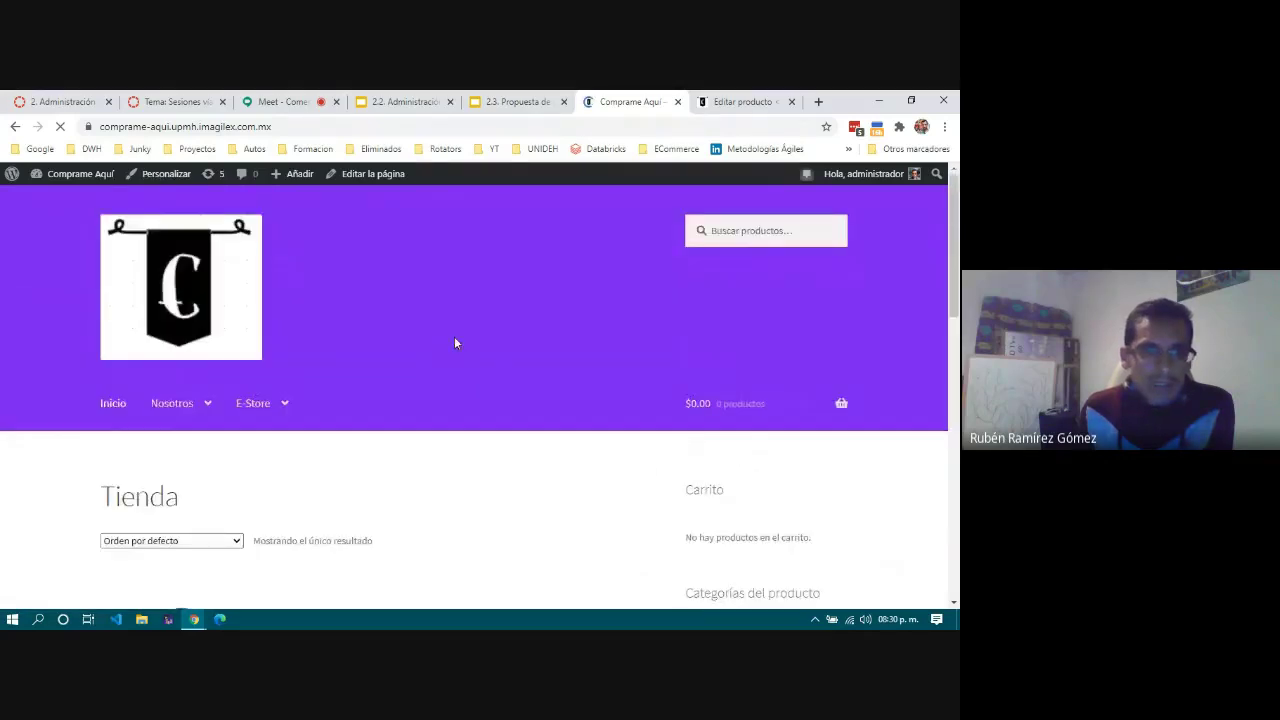
scroll(454, 343, "down", 4)
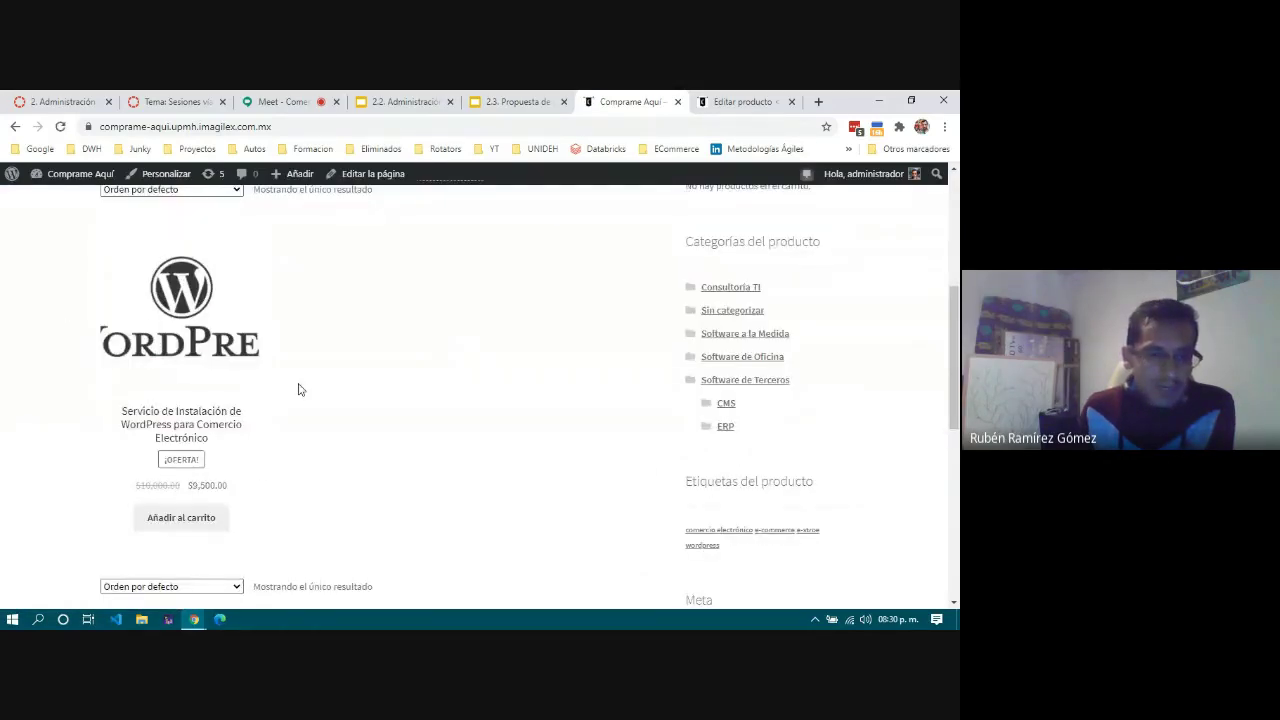
scroll(184, 292, "down", 2)
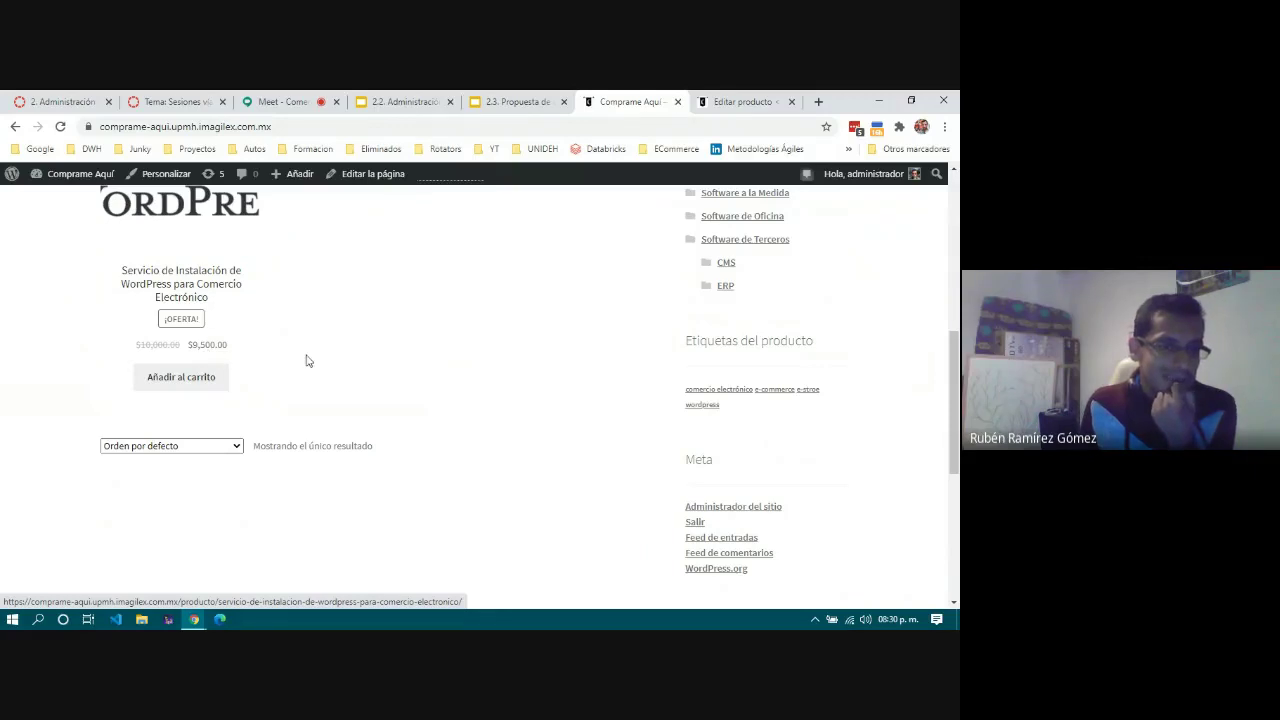
scroll(340, 380, "up", 1)
scroll(340, 381, "up", 1)
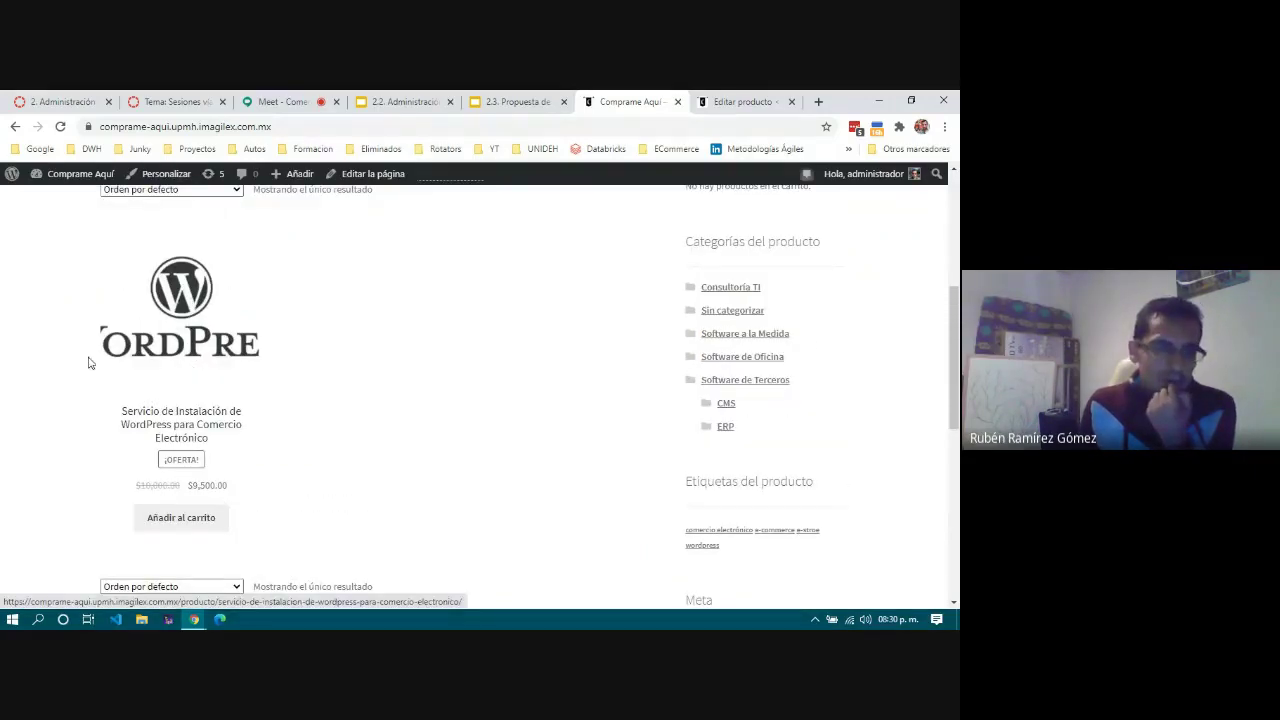
left_click(181, 322)
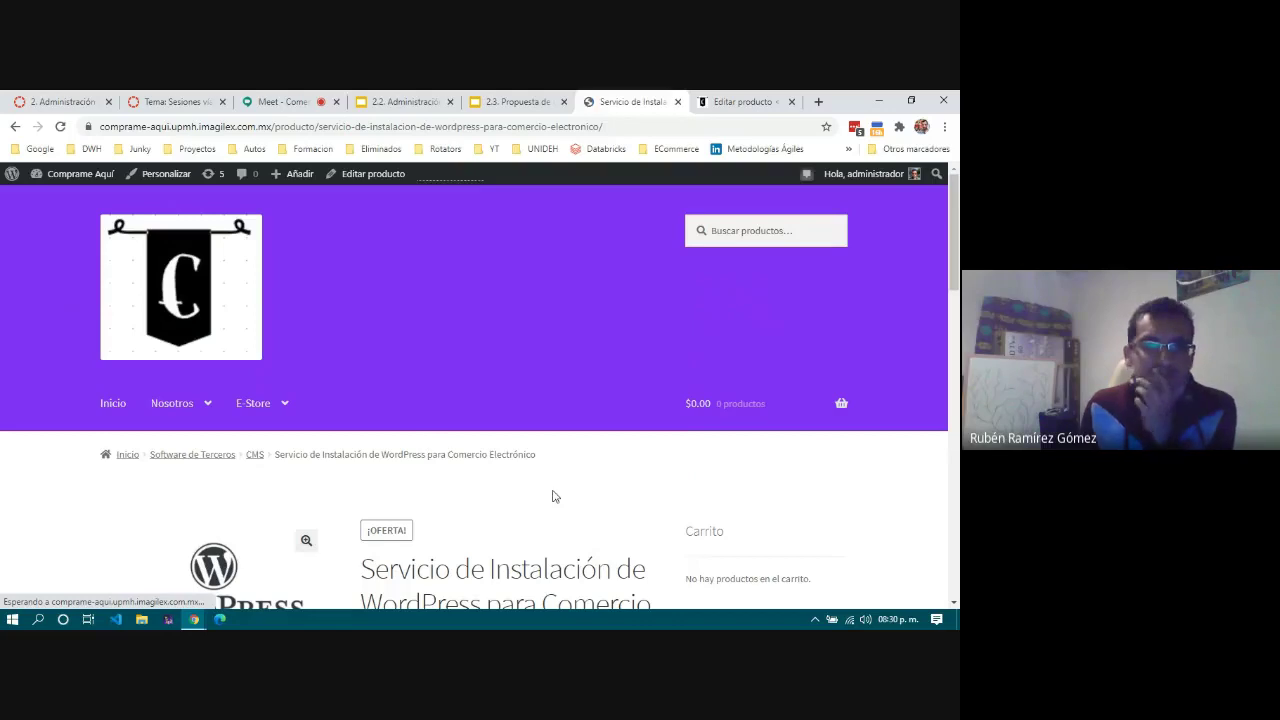
Step: Examine the title, prices and short description on the published product page
scroll(555, 496, "down", 3)
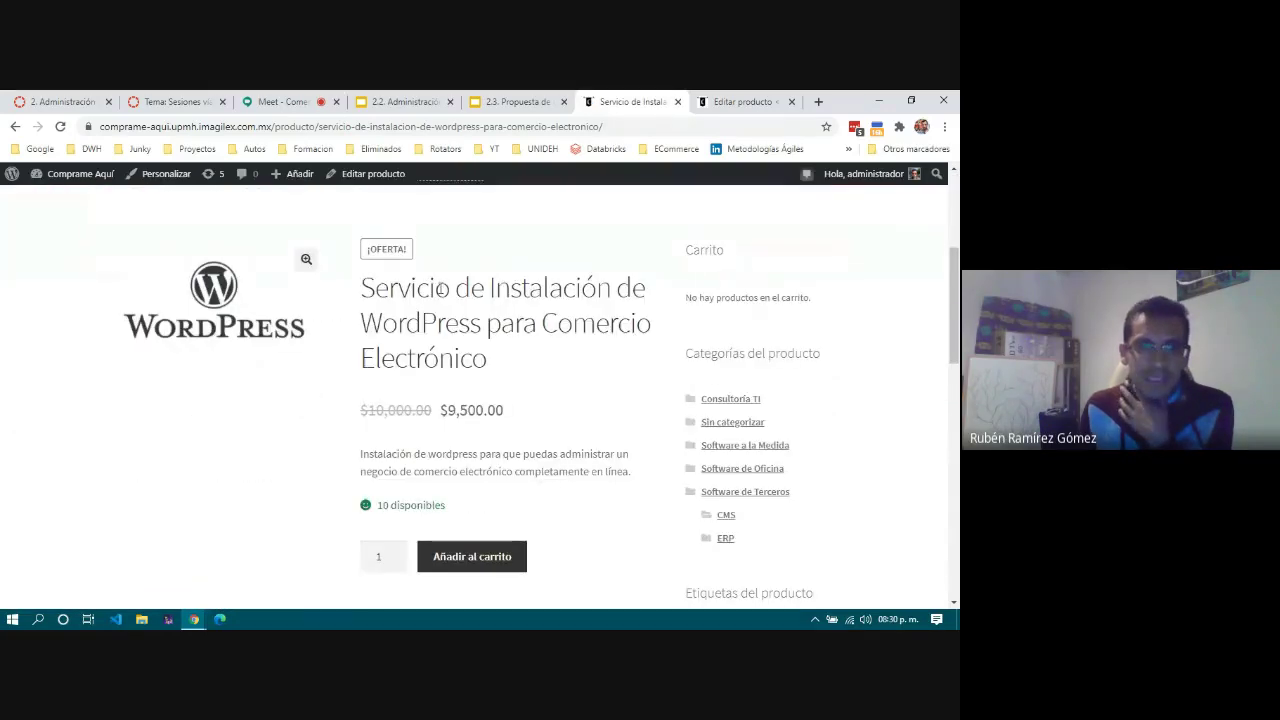
left_click_drag(362, 287, 529, 290)
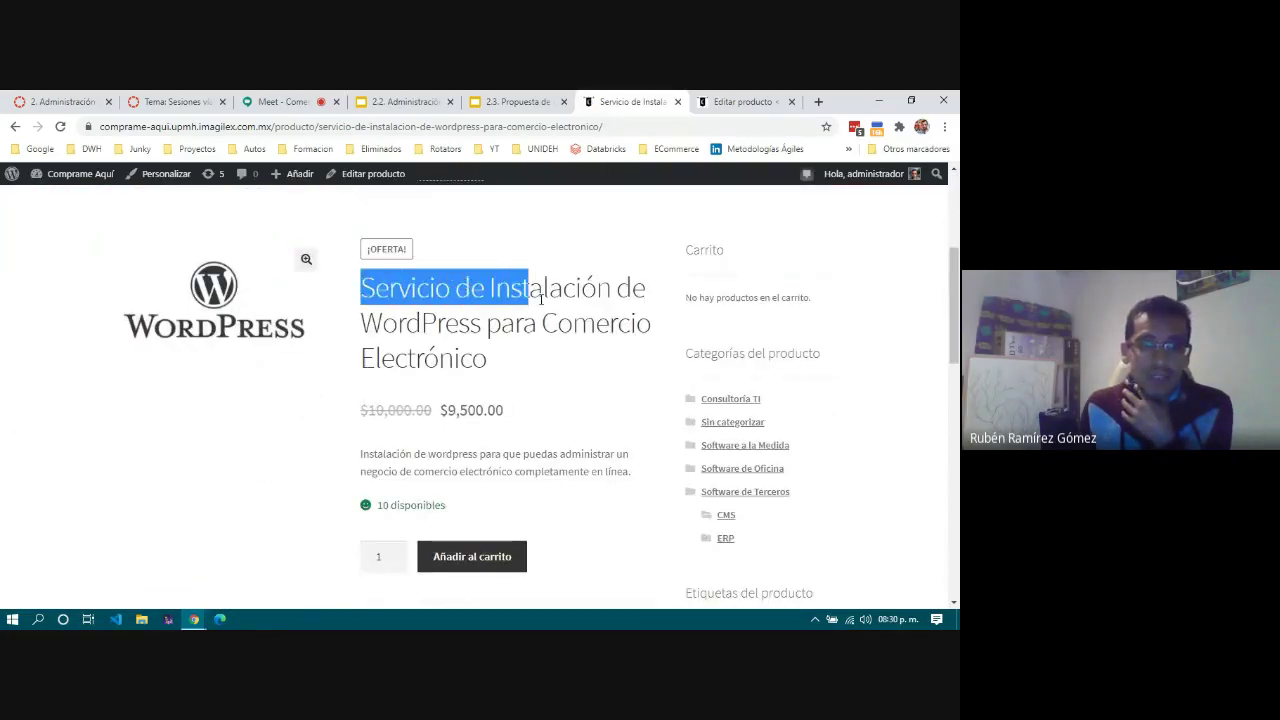
left_click(393, 322)
left_click_drag(364, 288, 519, 360)
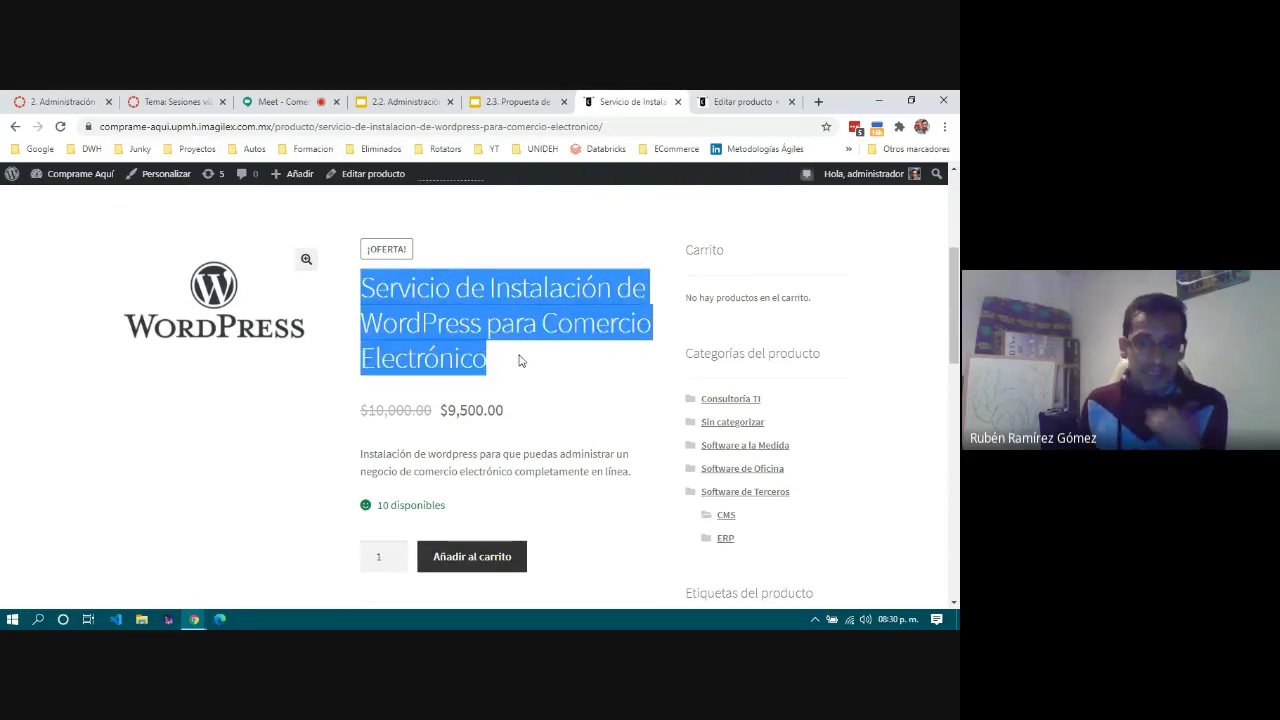
left_click(519, 360)
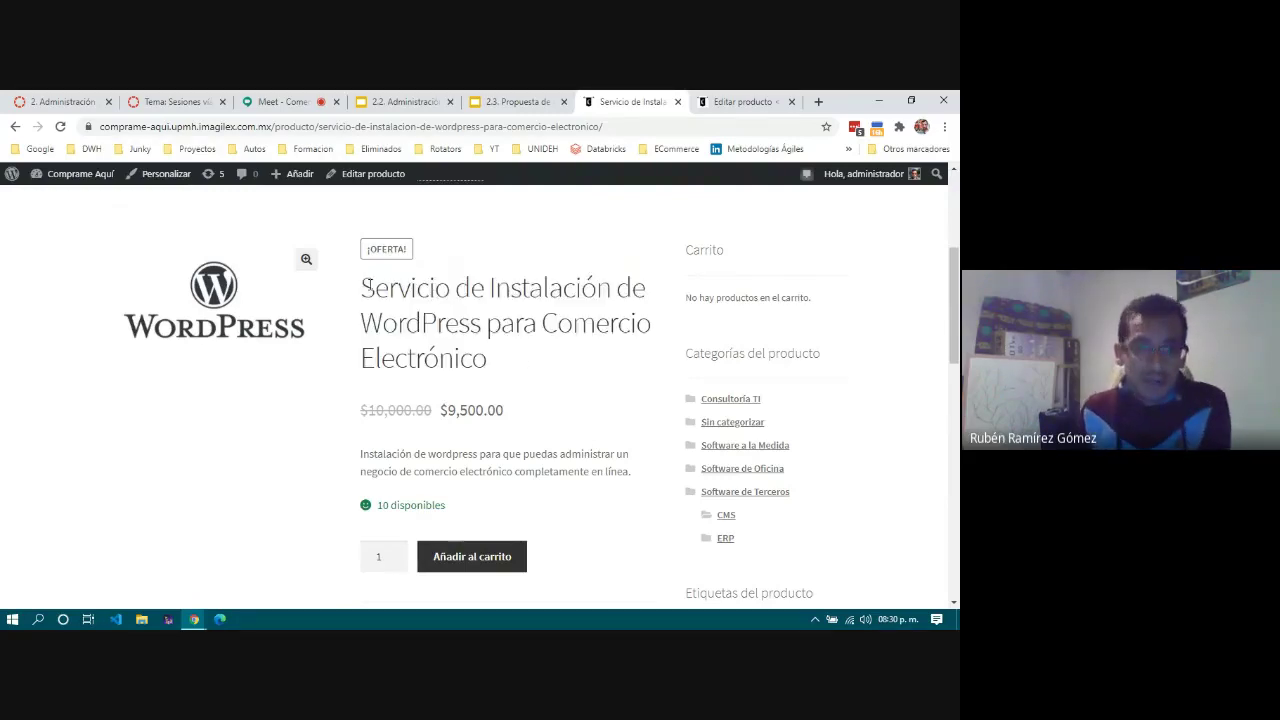
scroll(500, 369, "down", 2)
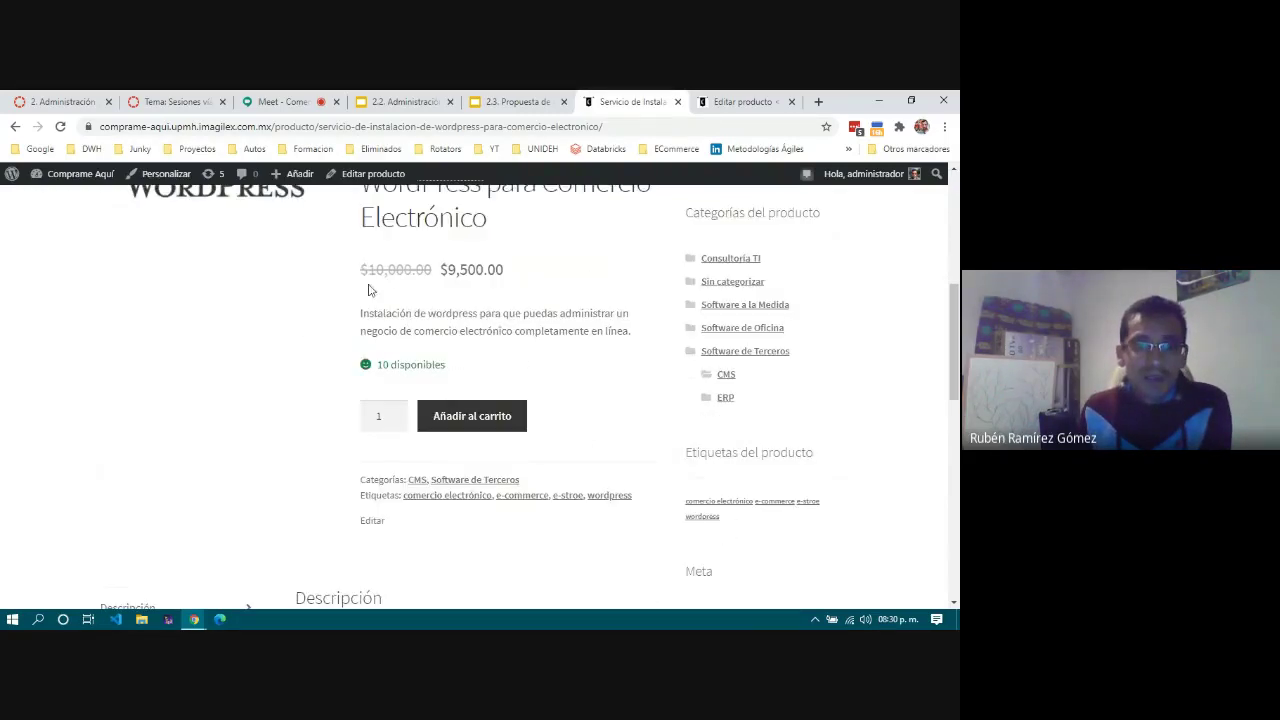
left_click_drag(362, 320, 526, 318)
left_click(530, 320)
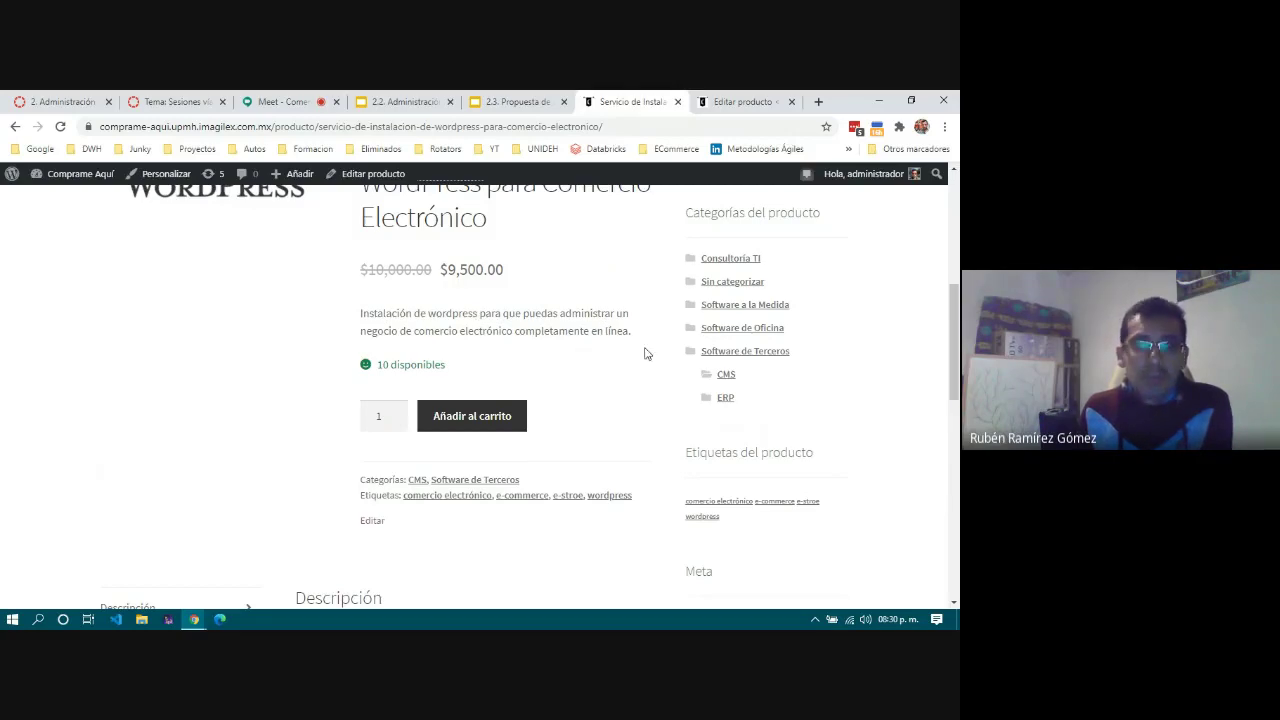
Step: Review the stock availability, categories, tags and full description on the product page
scroll(644, 353, "down", 1)
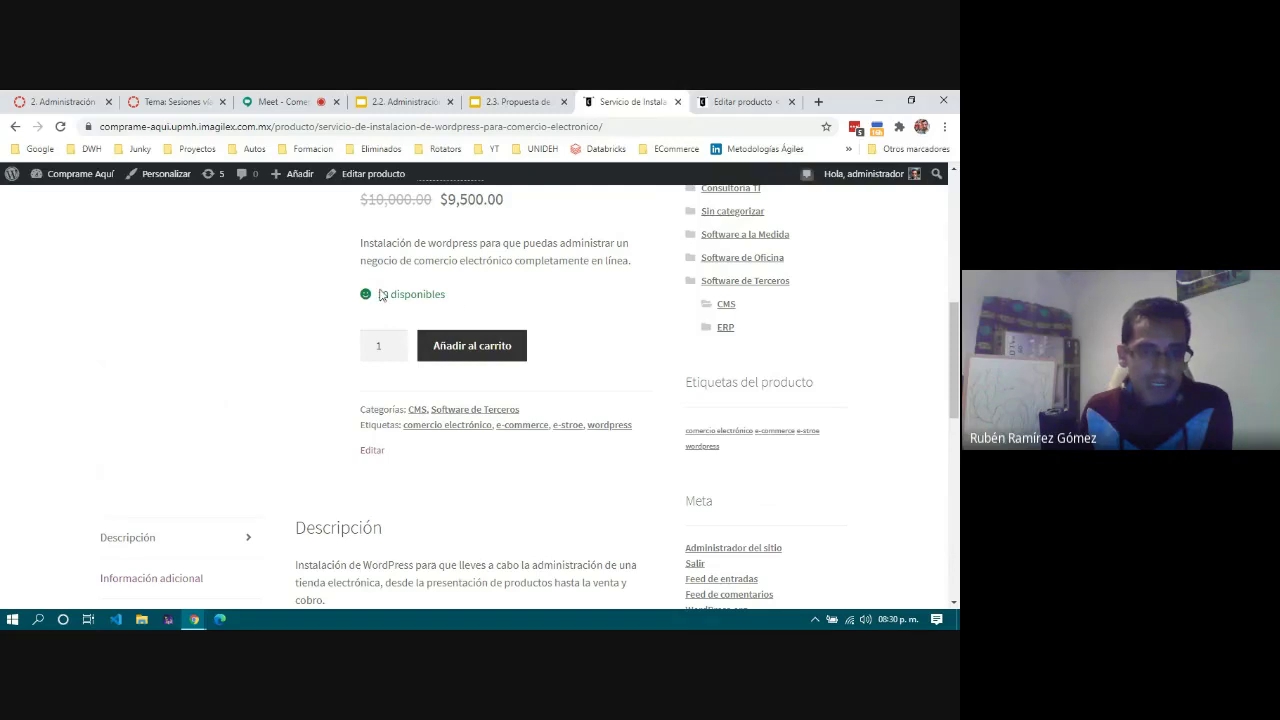
scroll(517, 292, "down", 2)
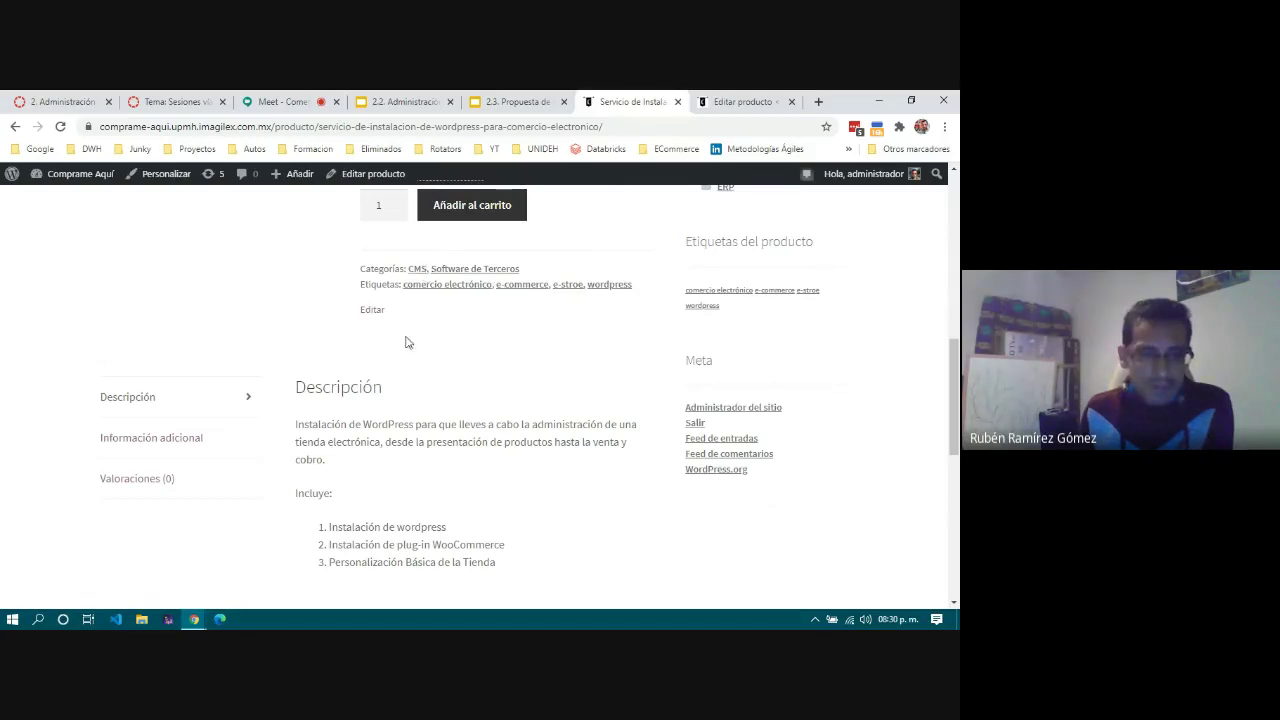
scroll(405, 342, "down", 2)
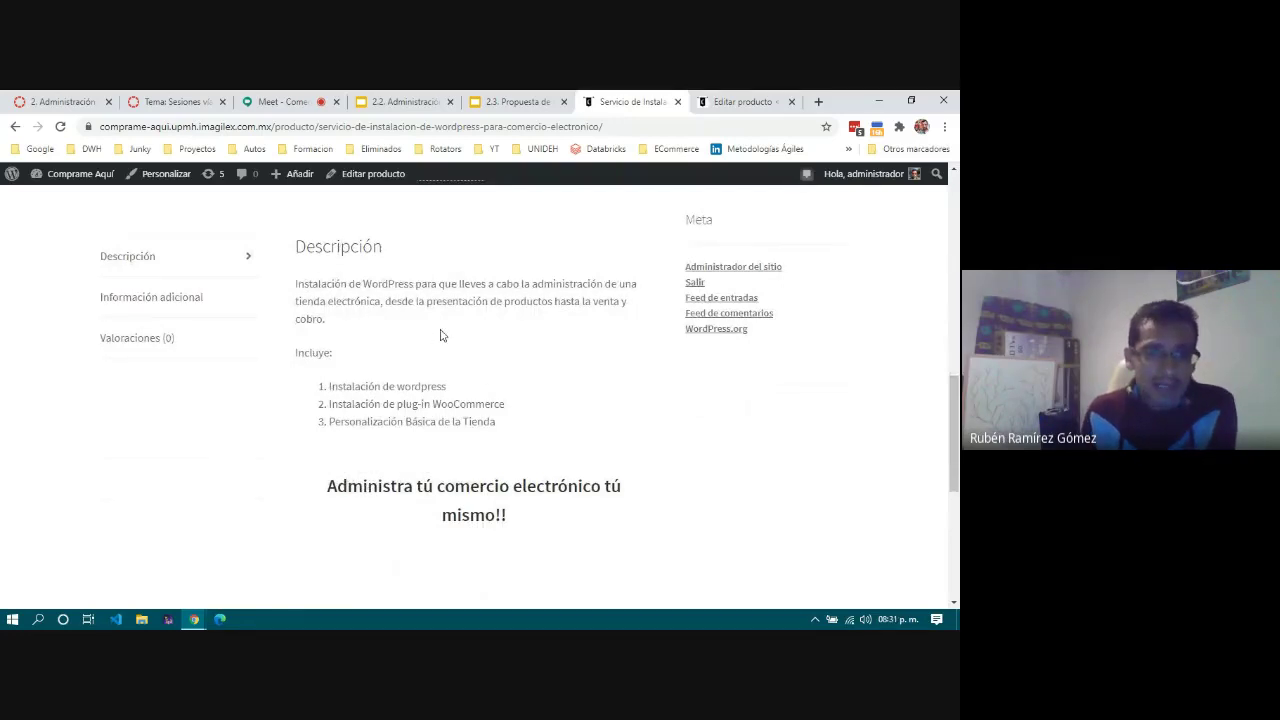
scroll(441, 336, "down", 1)
scroll(441, 336, "up", 2)
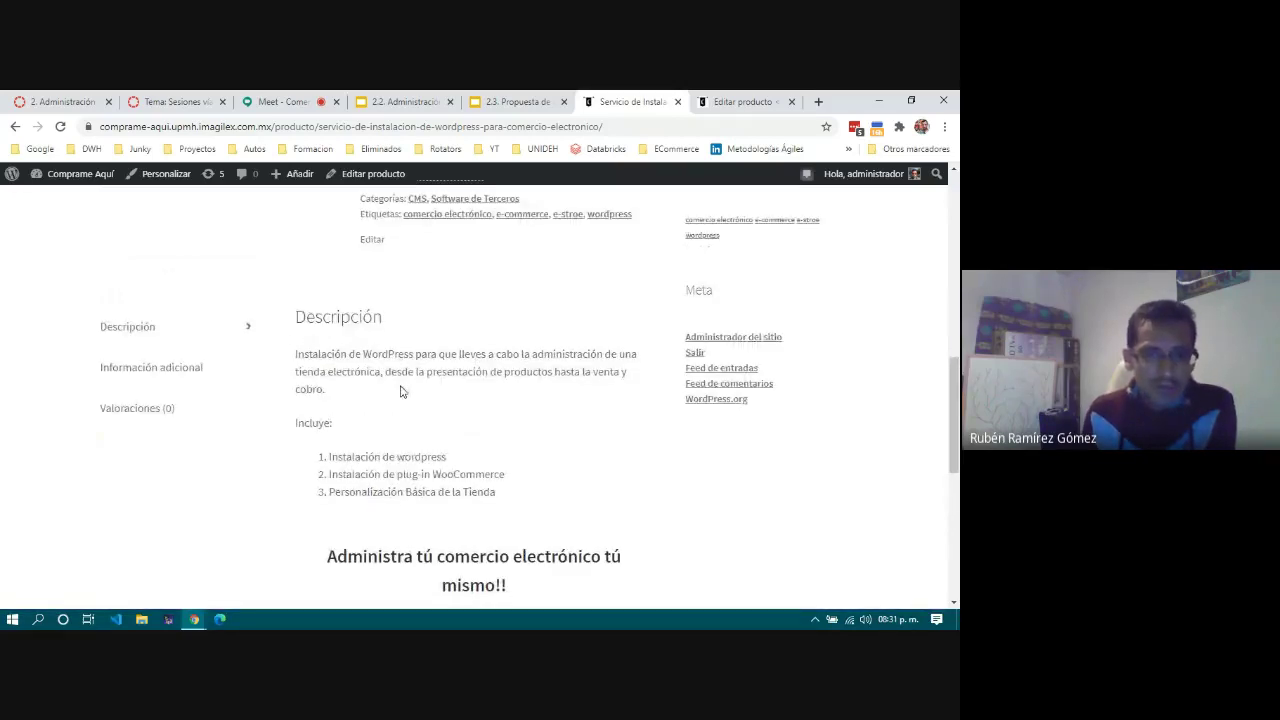
scroll(400, 391, "down", 1)
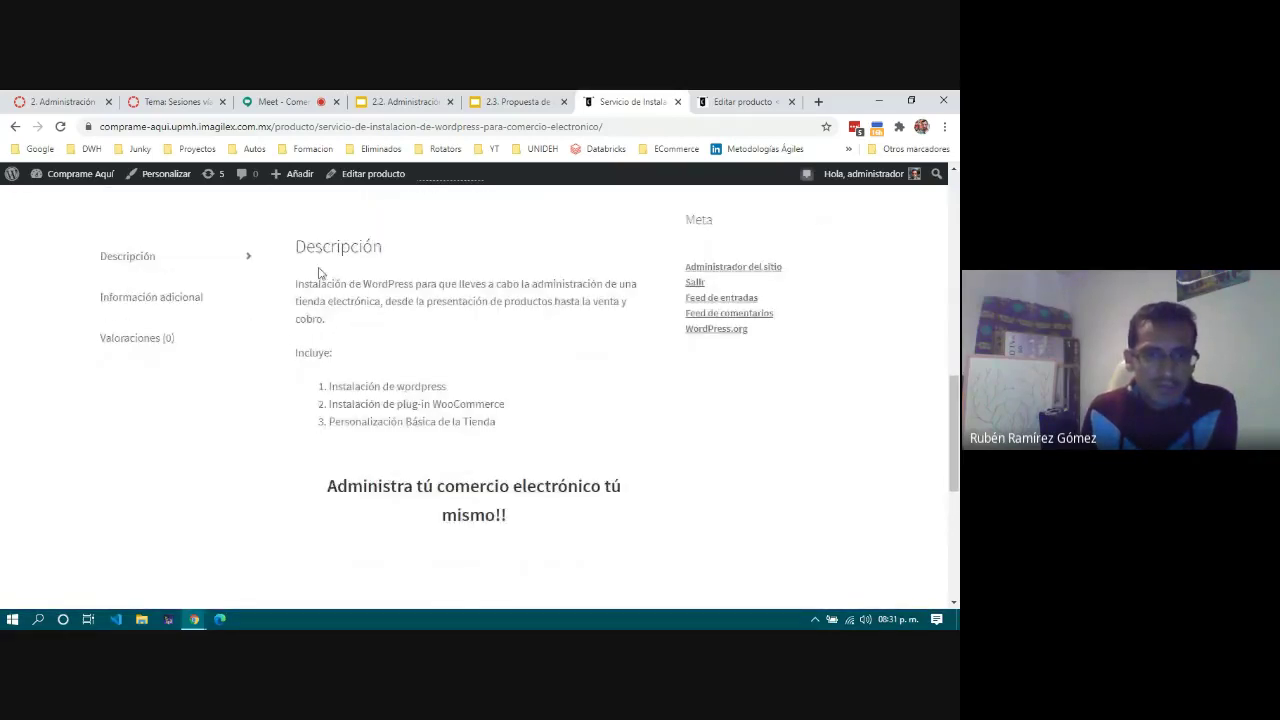
Step: Show the product's additional information and examine its Contenido and Envase attributes
left_click(152, 304)
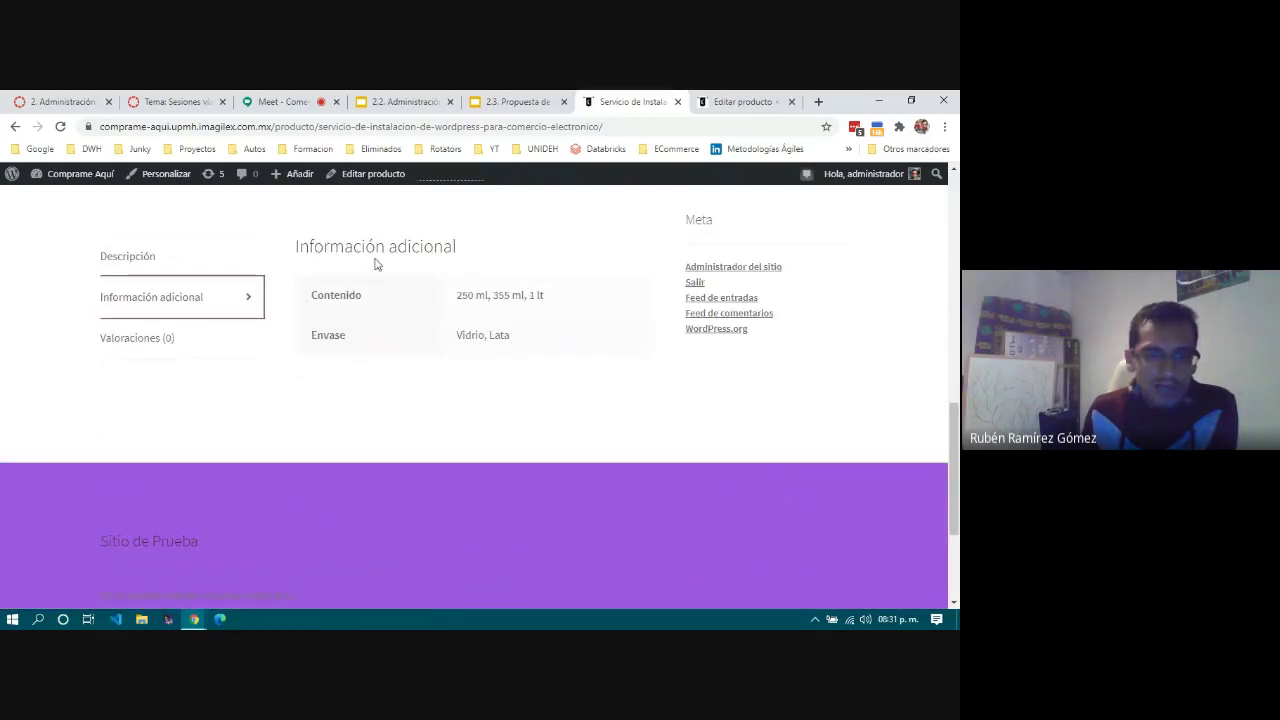
left_click_drag(460, 295, 575, 303)
left_click(575, 303)
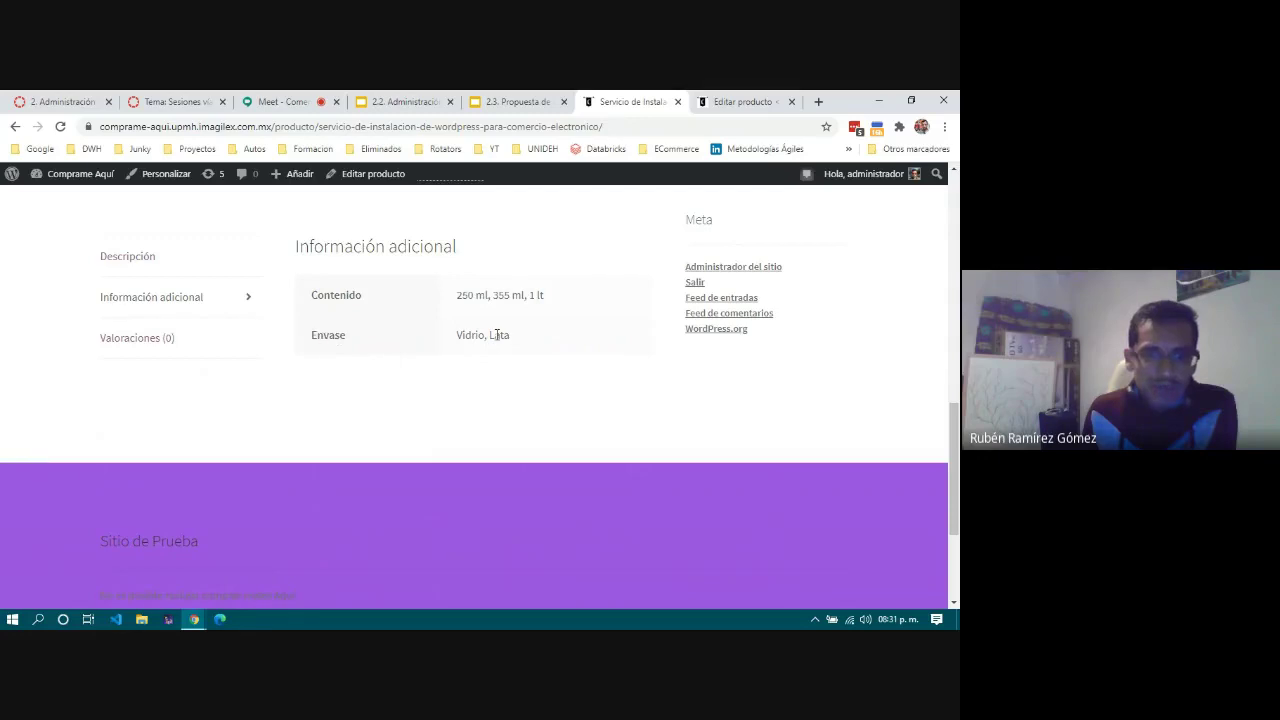